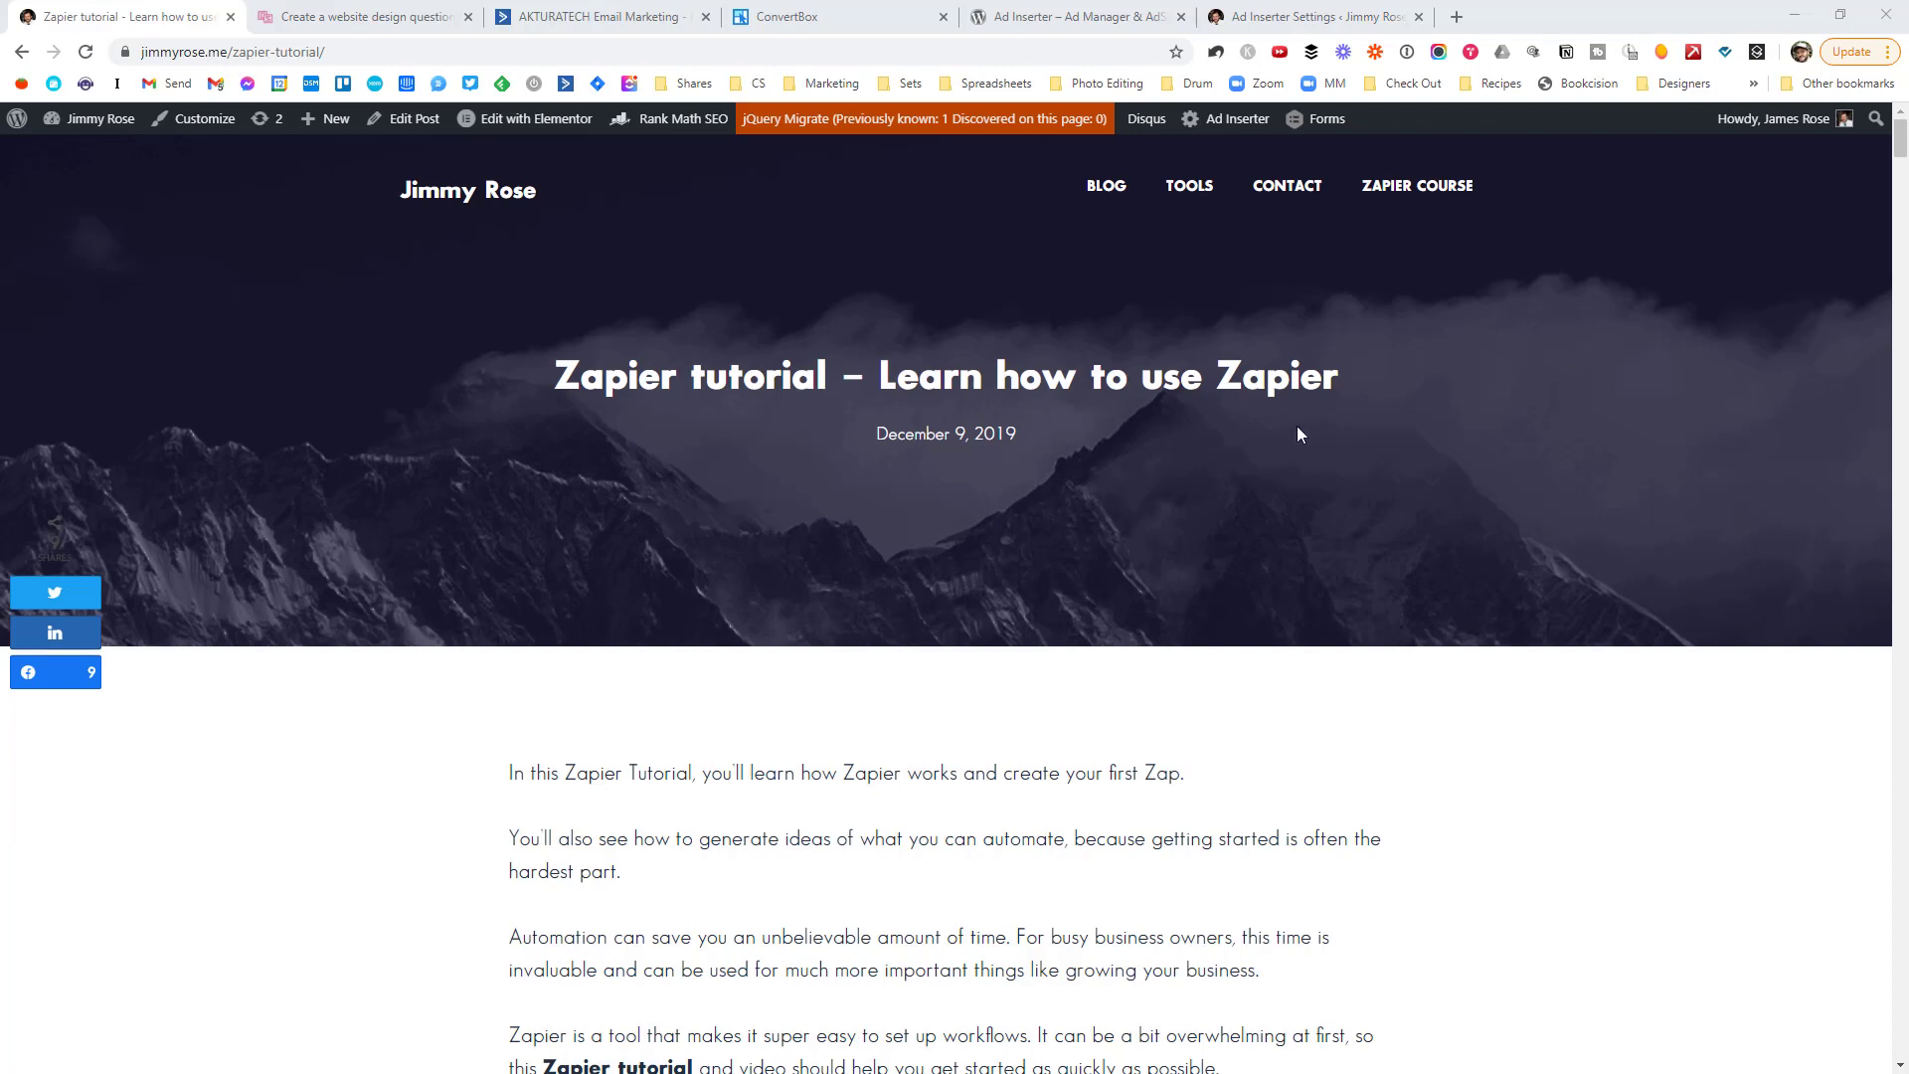
# - Scroll the Zapier tutorial post, opening and dismissing its guide and newsletter signup popups
pyautogui.scroll(-9, 1007, 622)
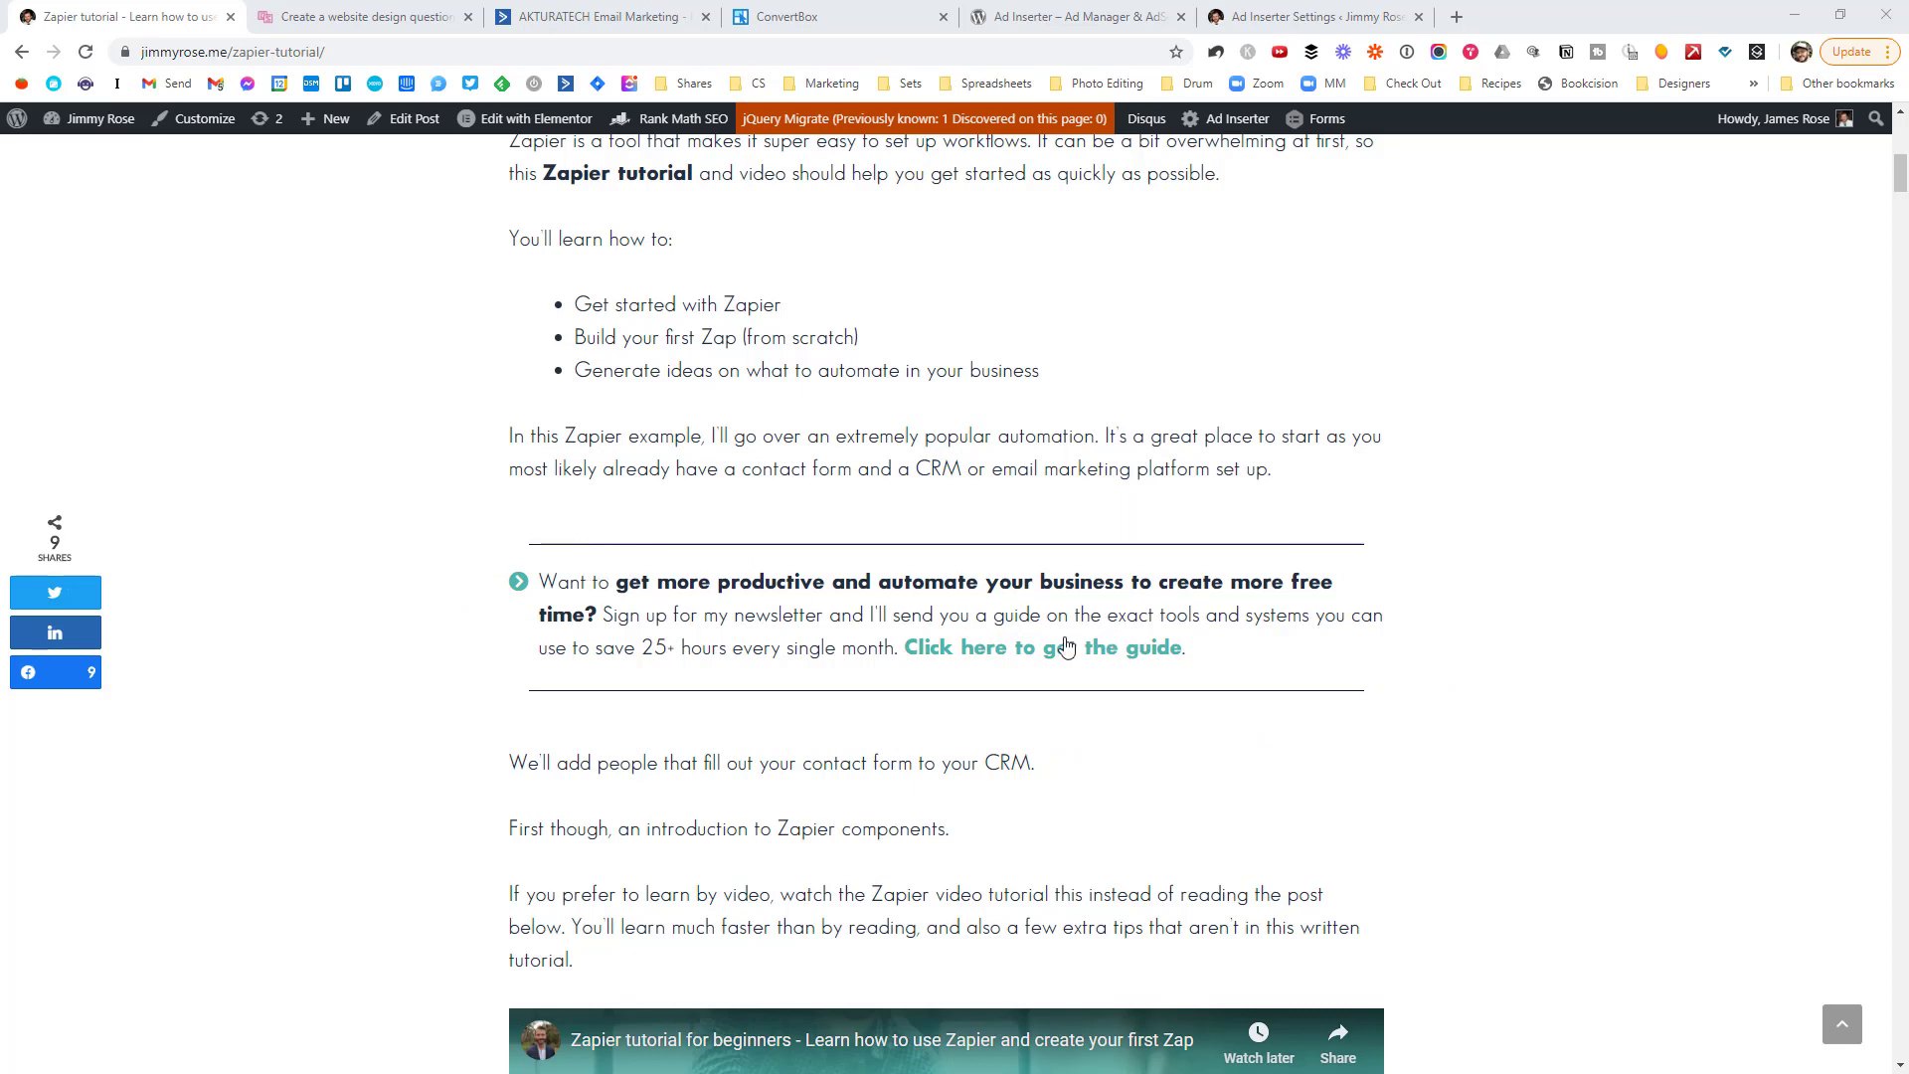
pyautogui.click(1029, 657)
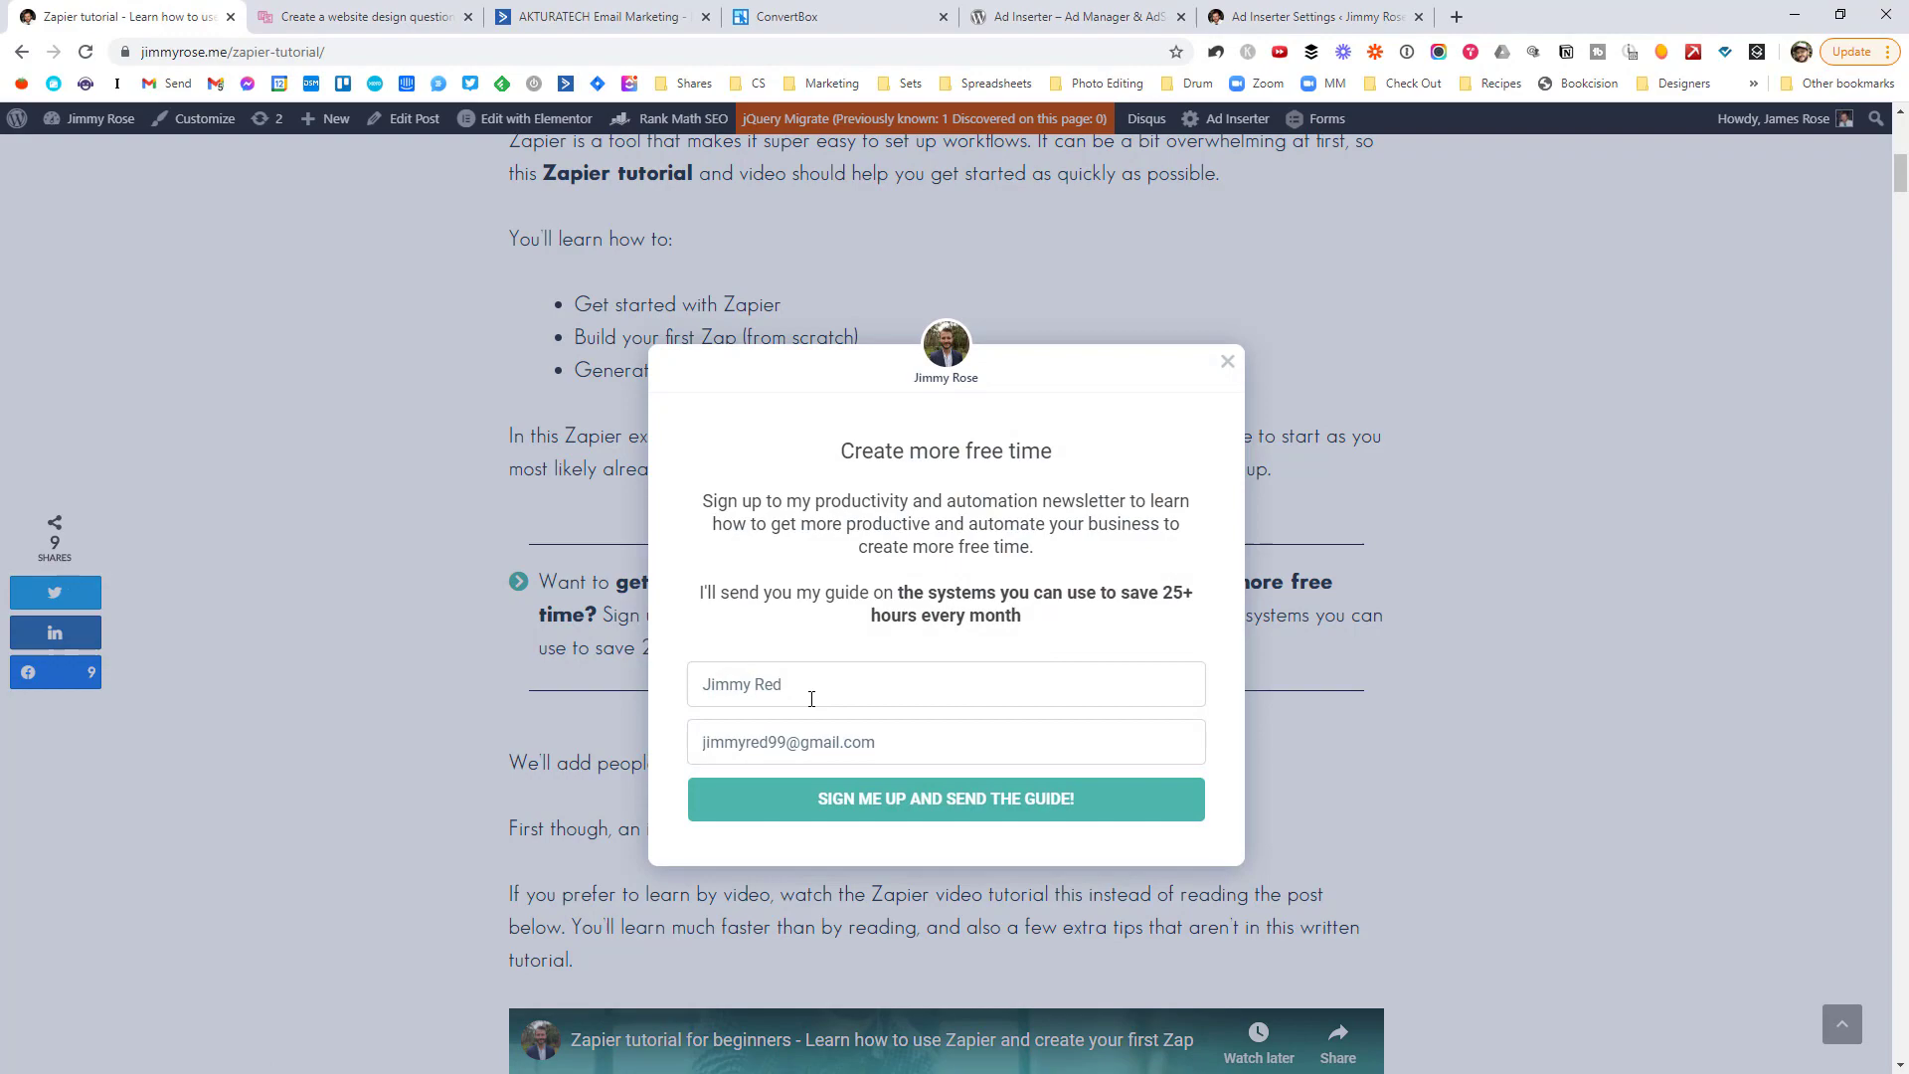
pyautogui.click(1228, 369)
pyautogui.moveTo(1901, 194); pyautogui.dragTo(1856, 778)
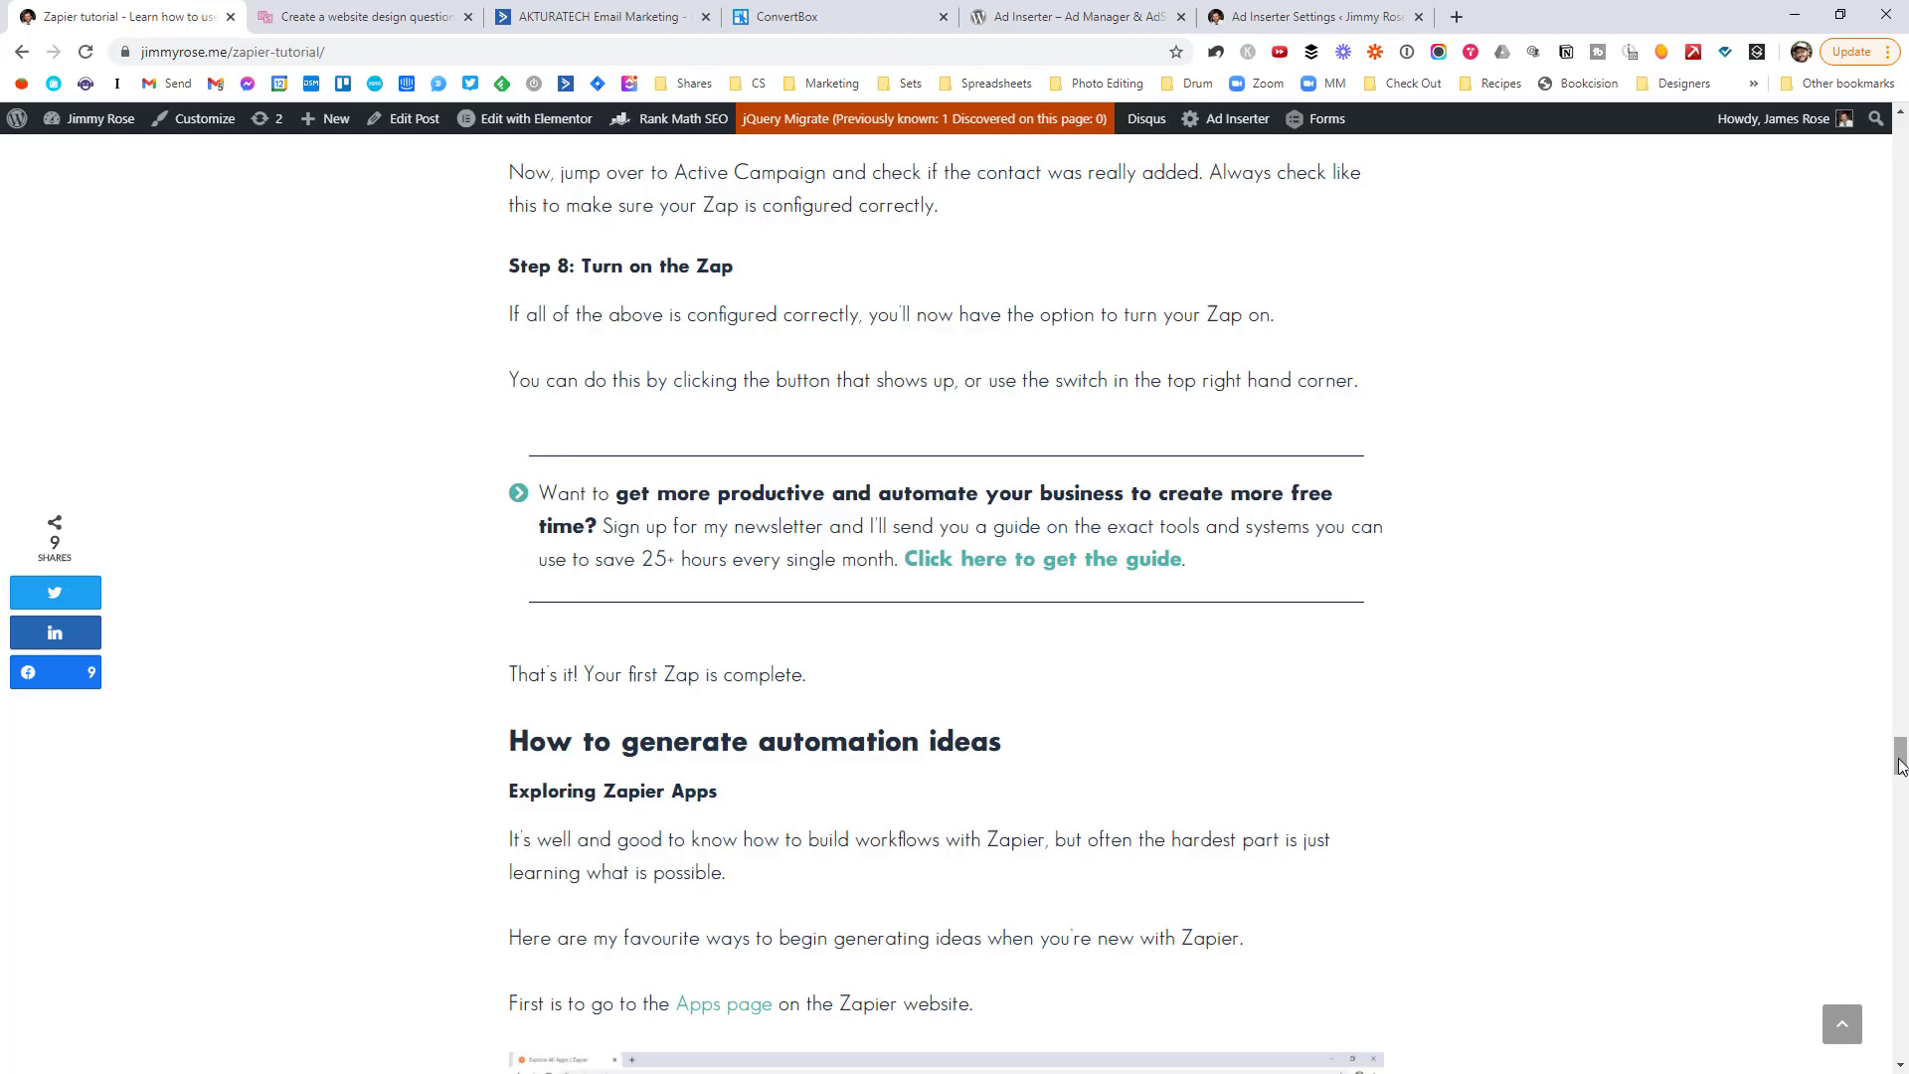
pyautogui.moveTo(1899, 756); pyautogui.dragTo(1865, 149)
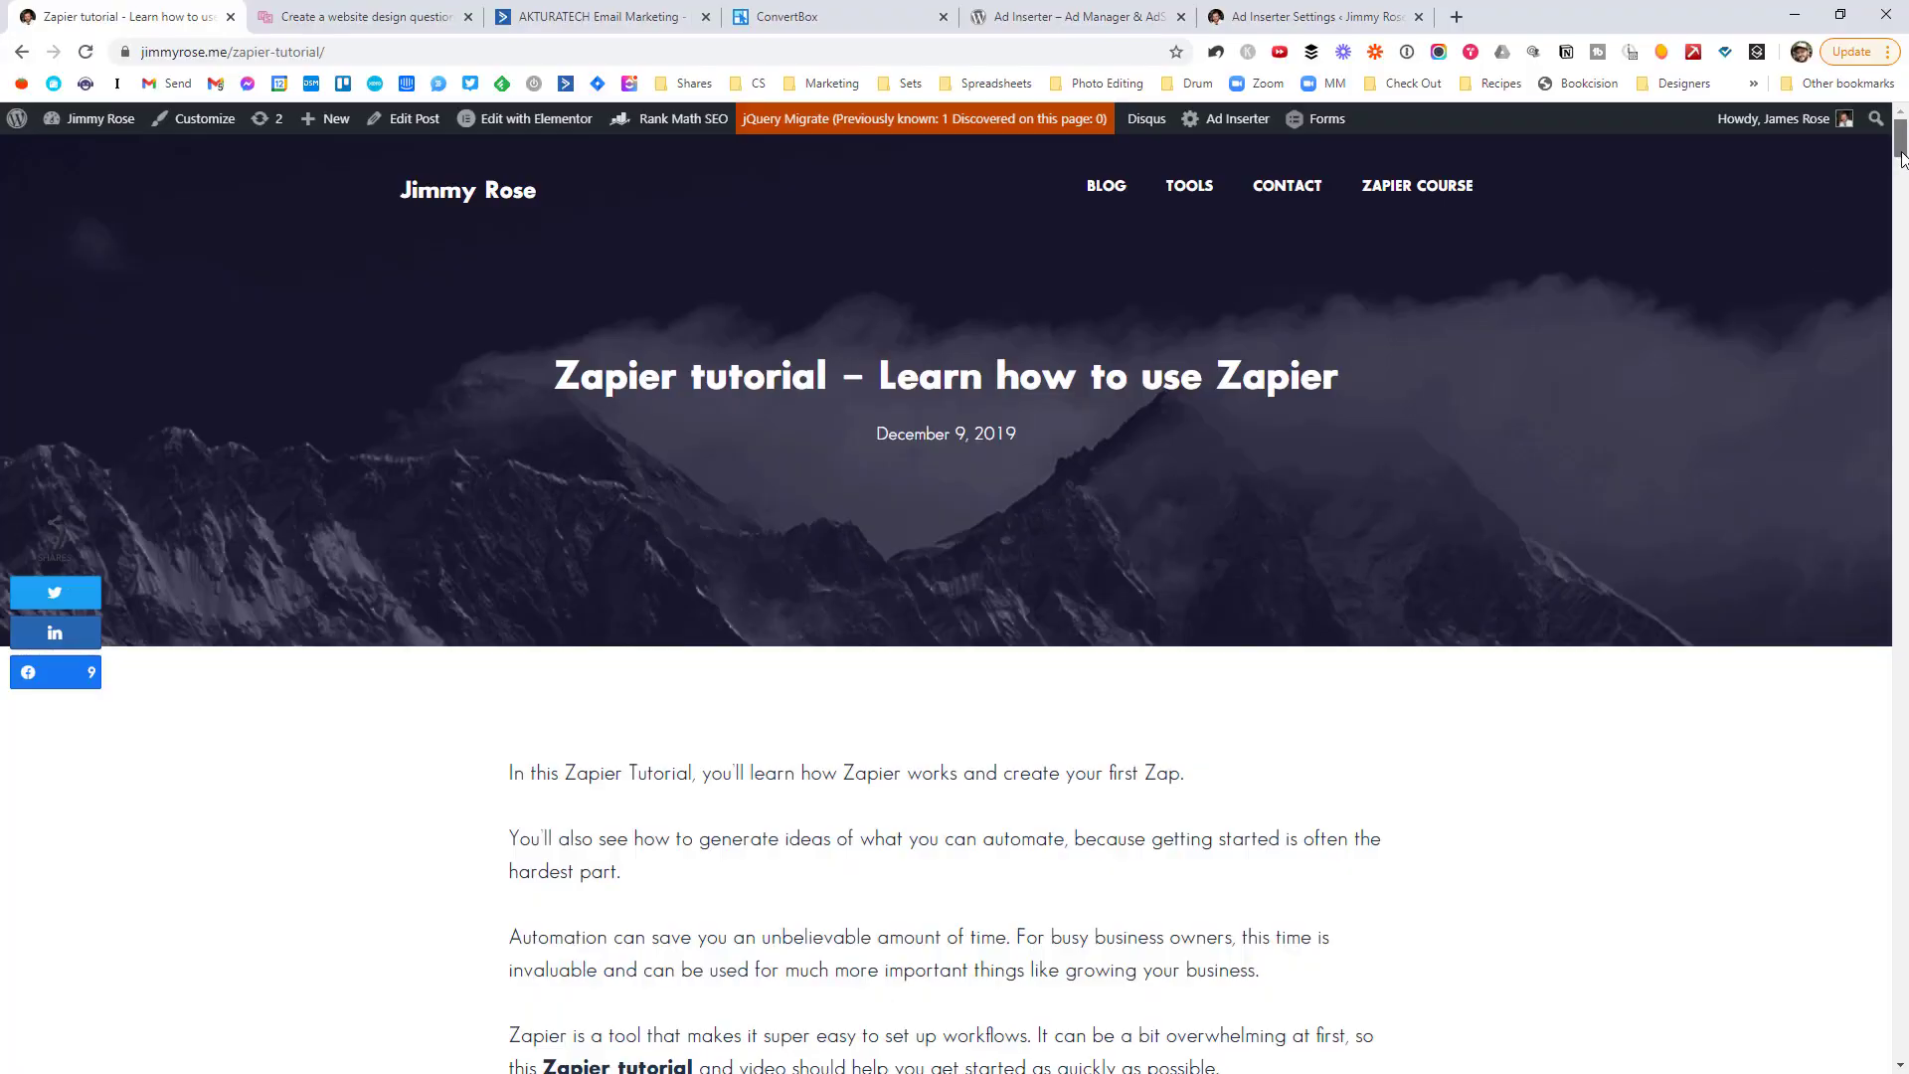
pyautogui.moveTo(1900, 151); pyautogui.dragTo(1902, 197)
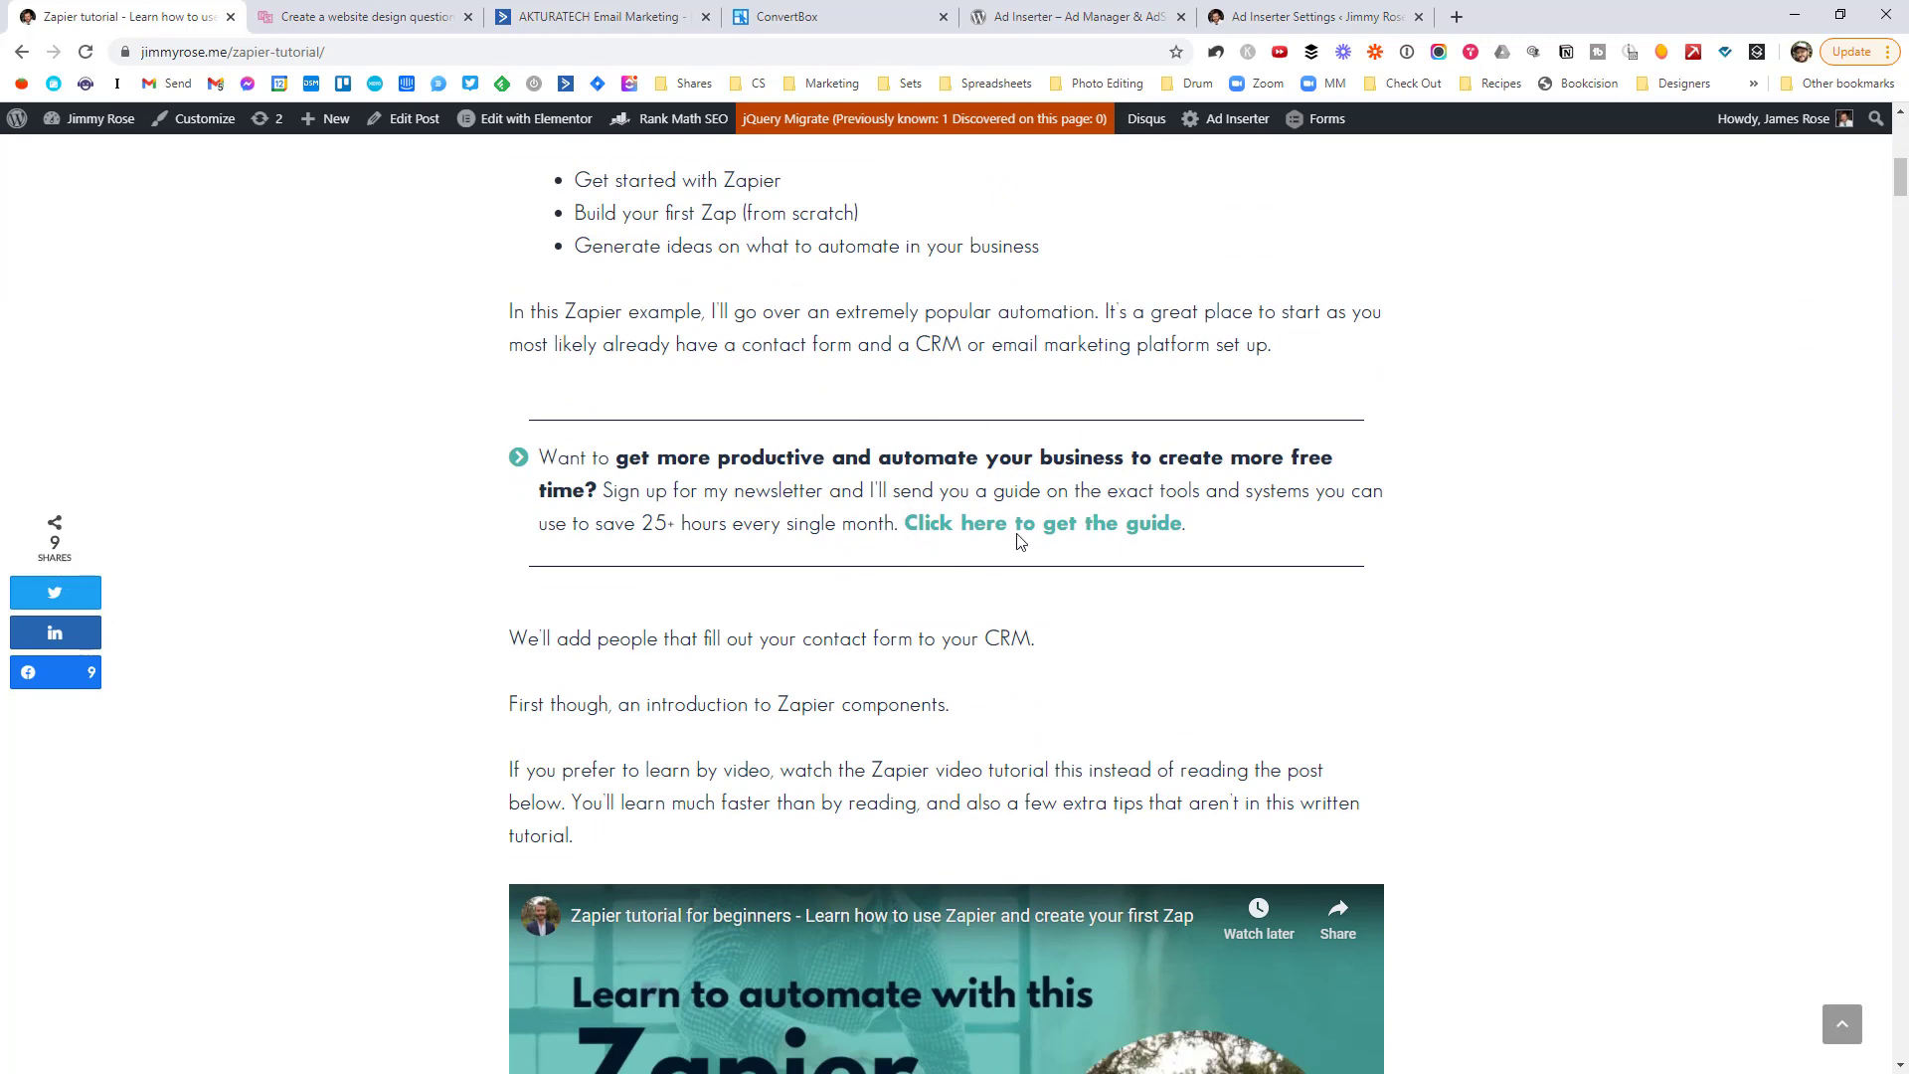
pyautogui.click(941, 538)
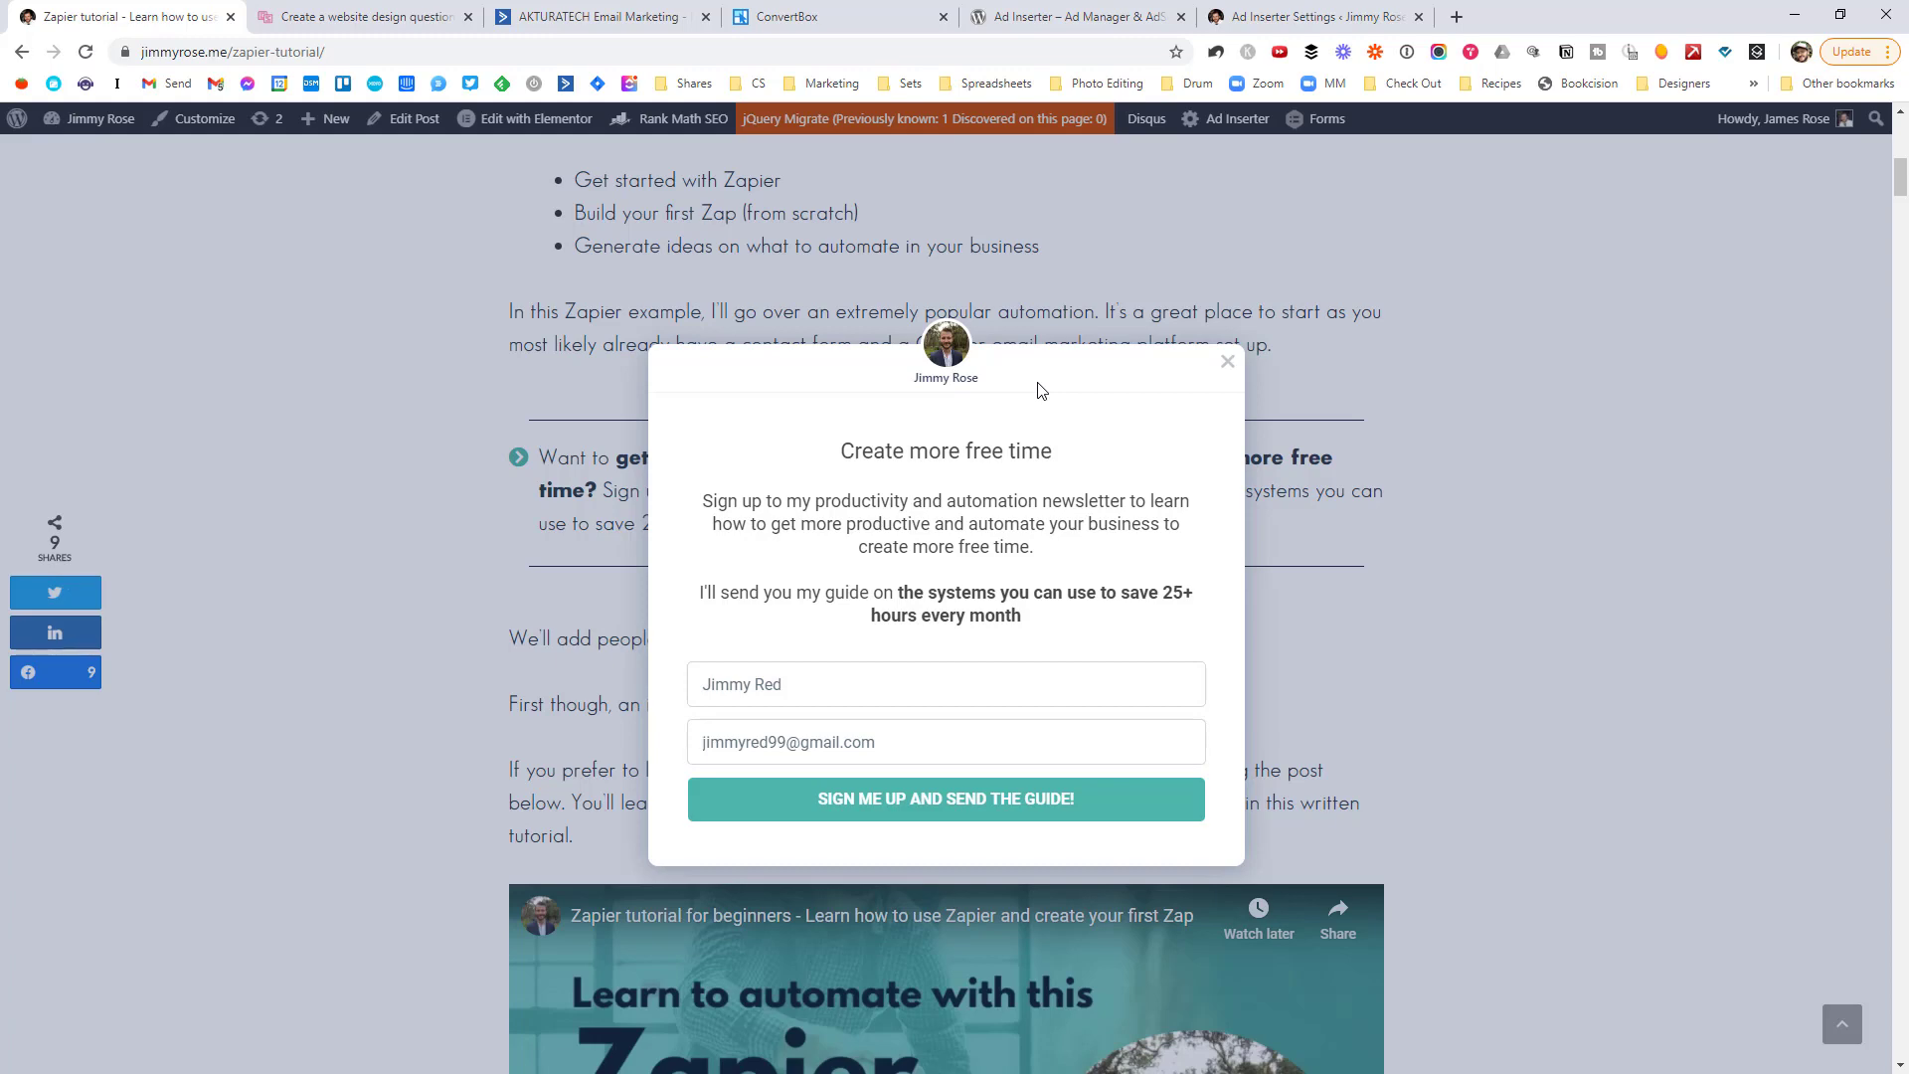
pyautogui.click(588, 308)
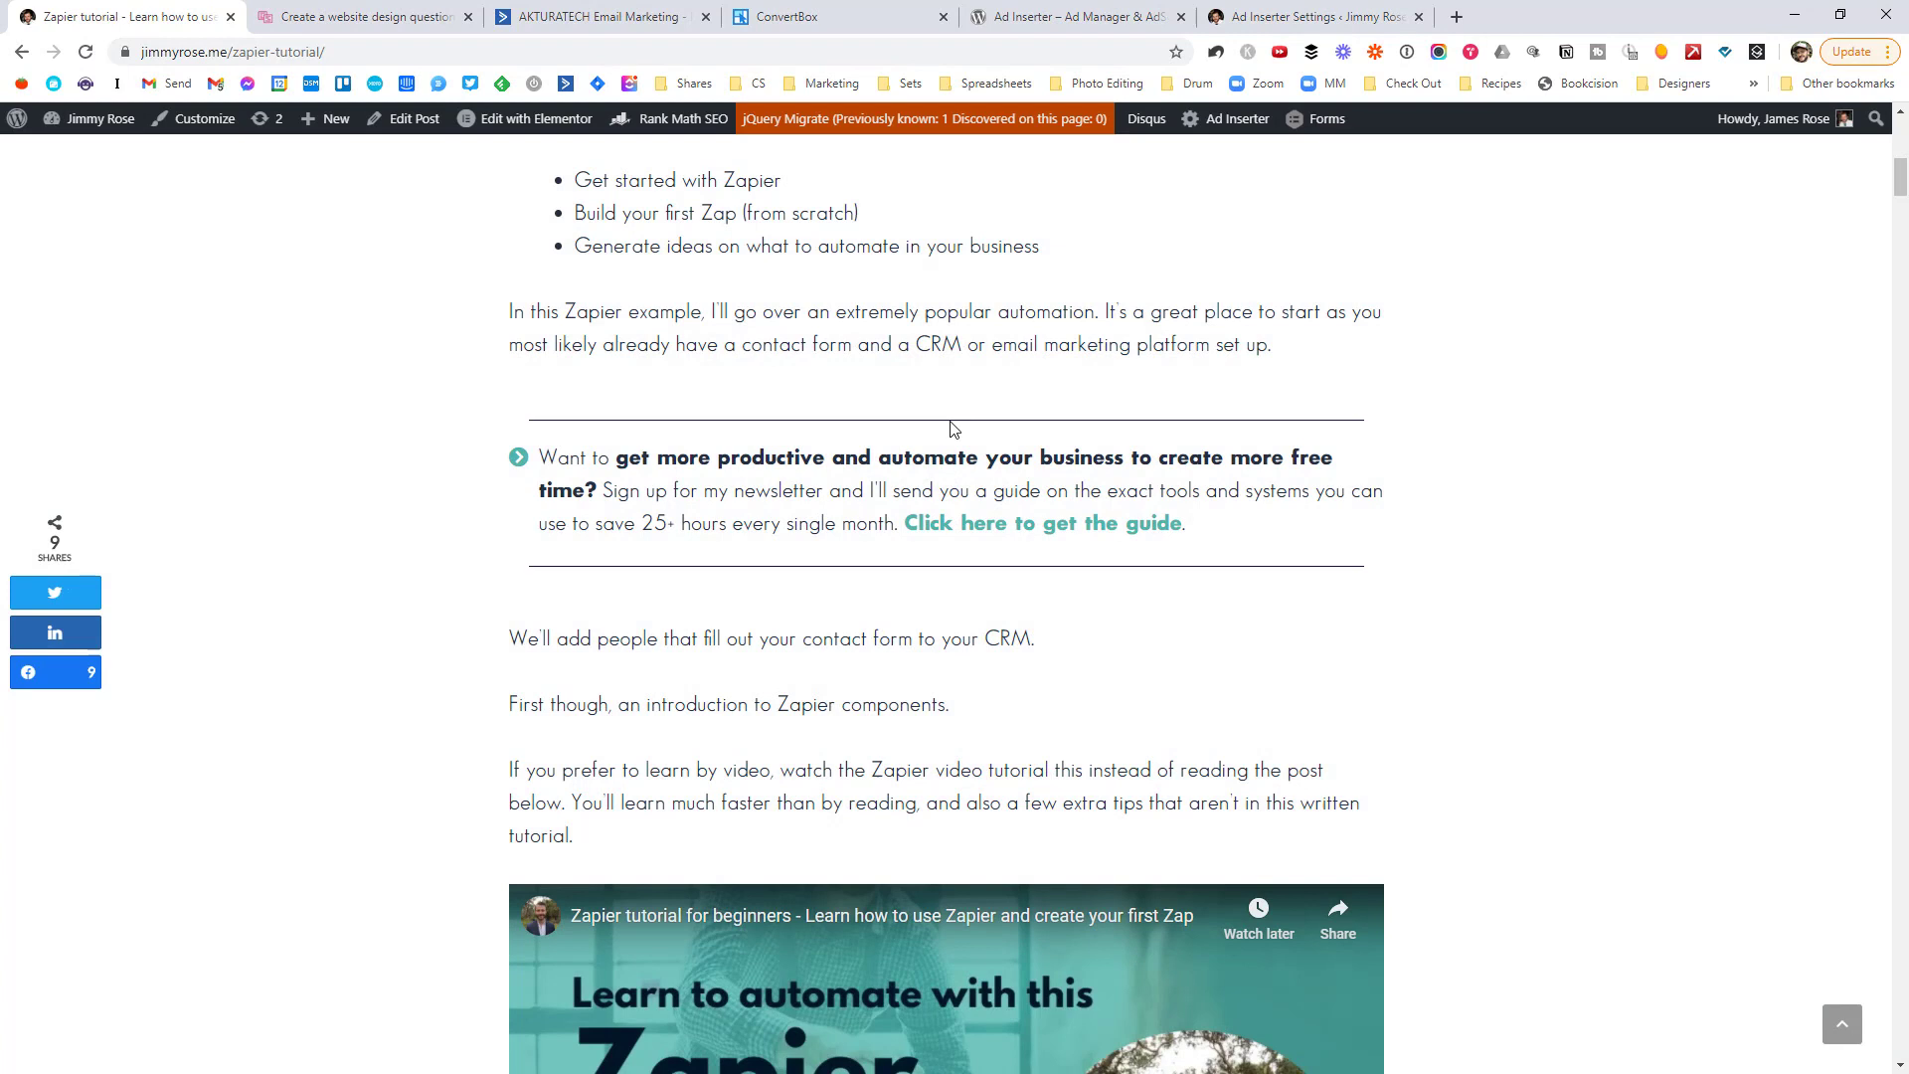
# - Check the Content Snare page, reopen and close the Zapier guide popup, then show jr opt in.html
pyautogui.click(380, 16)
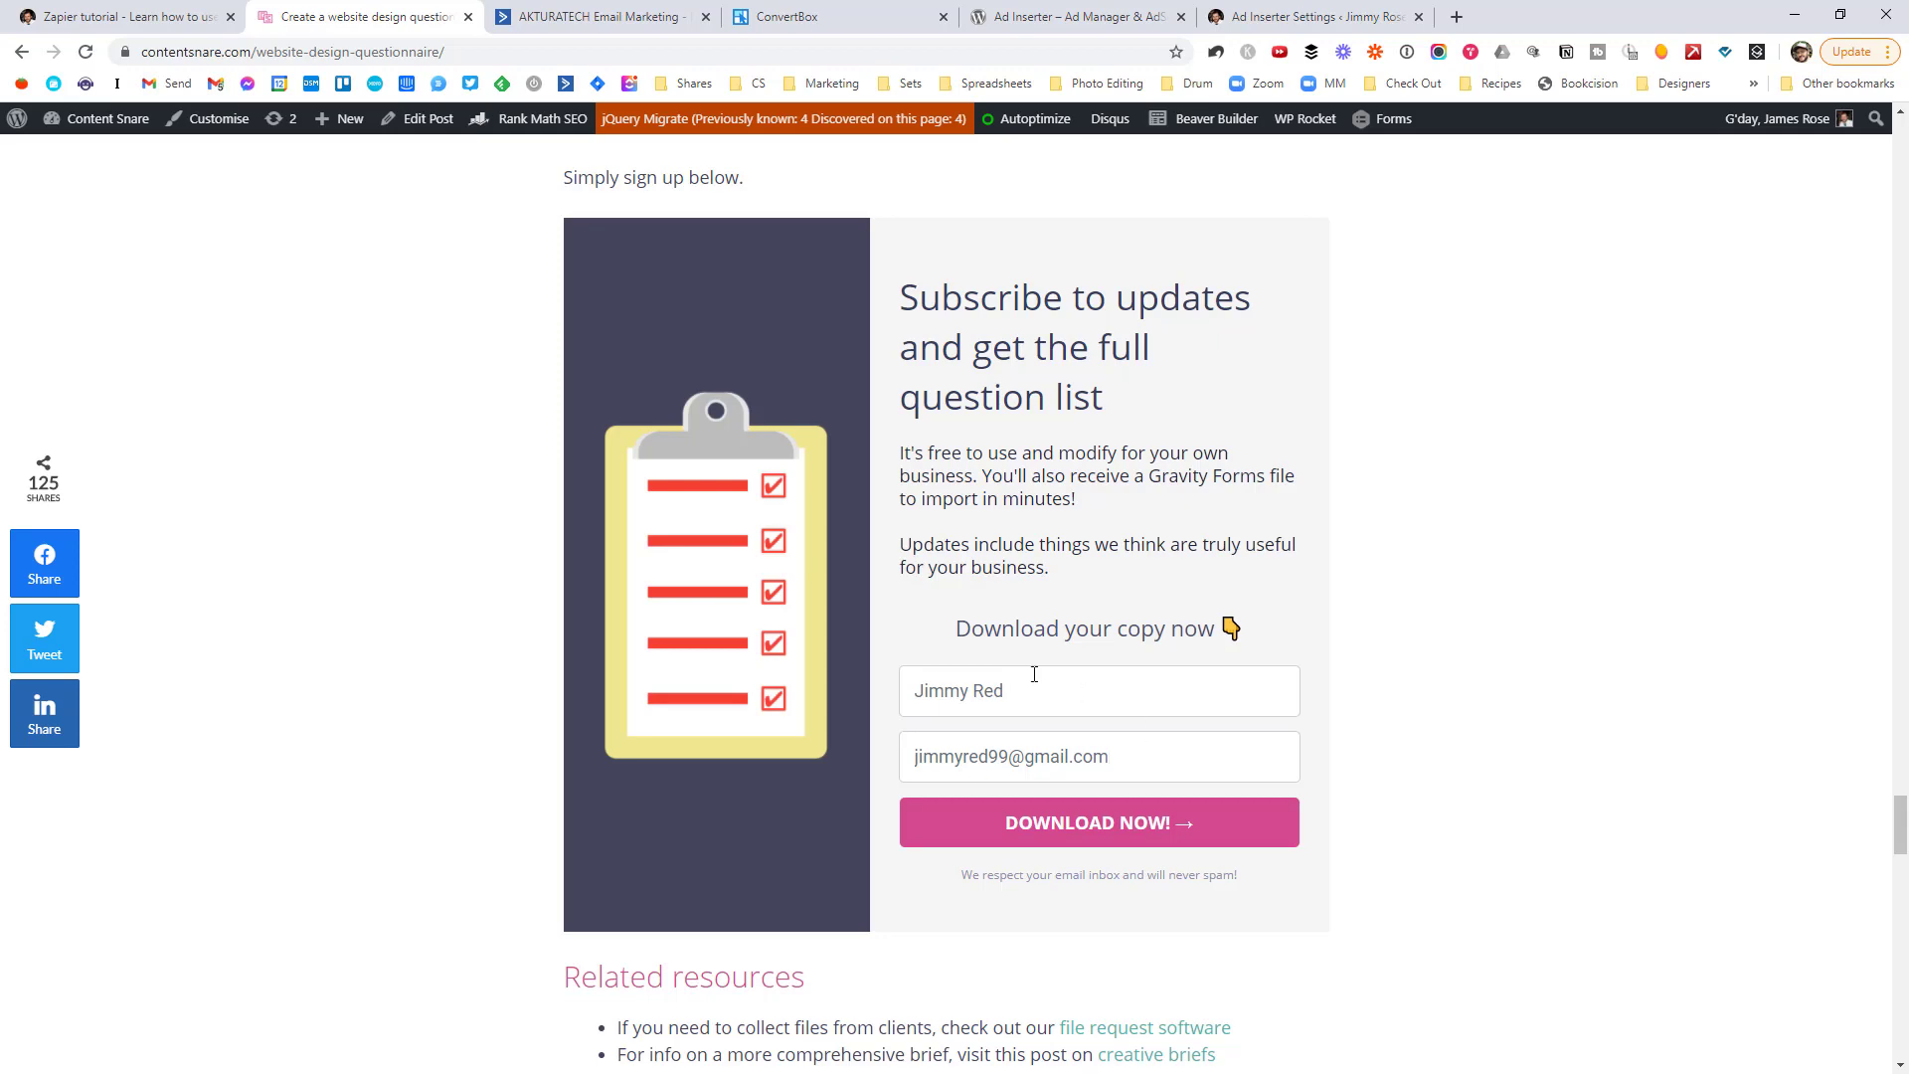
pyautogui.hotkey('ctrl', 'shift', 'Tab')
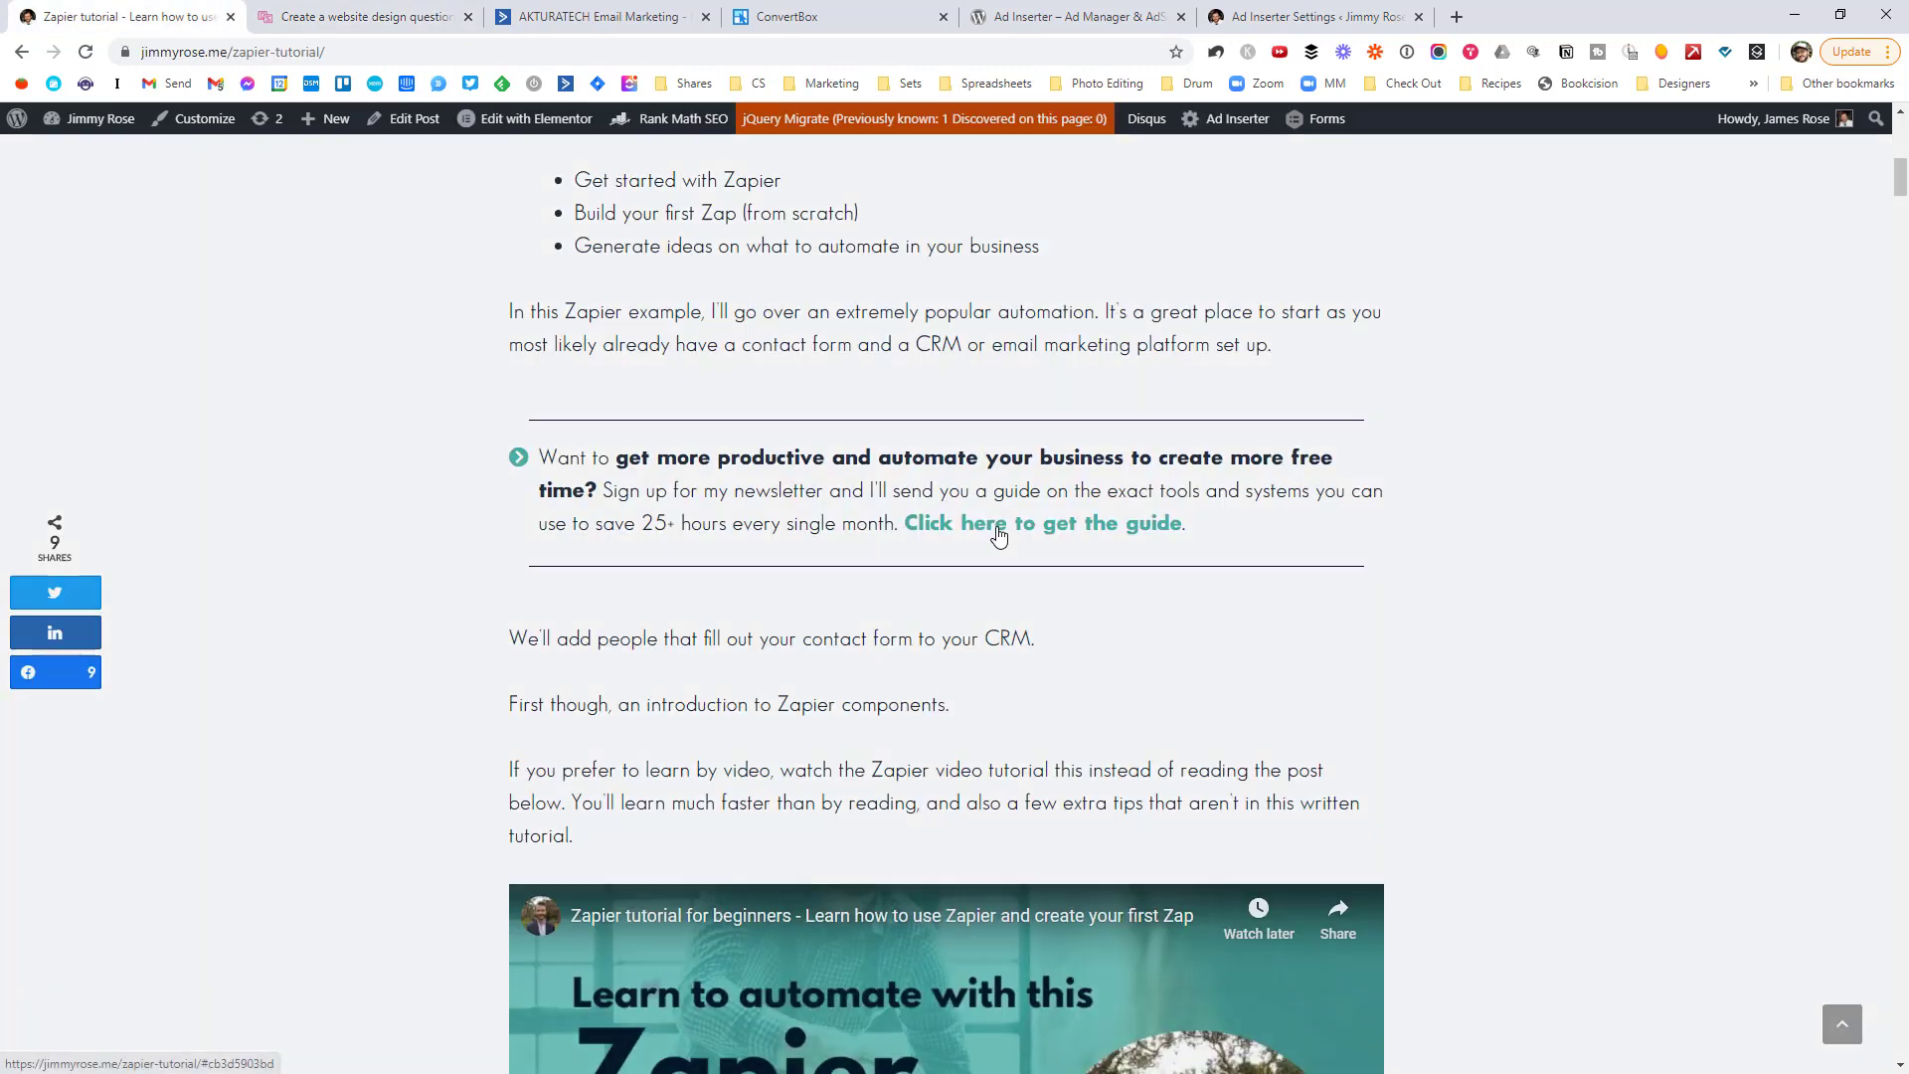
pyautogui.click(1000, 535)
pyautogui.press('Escape')
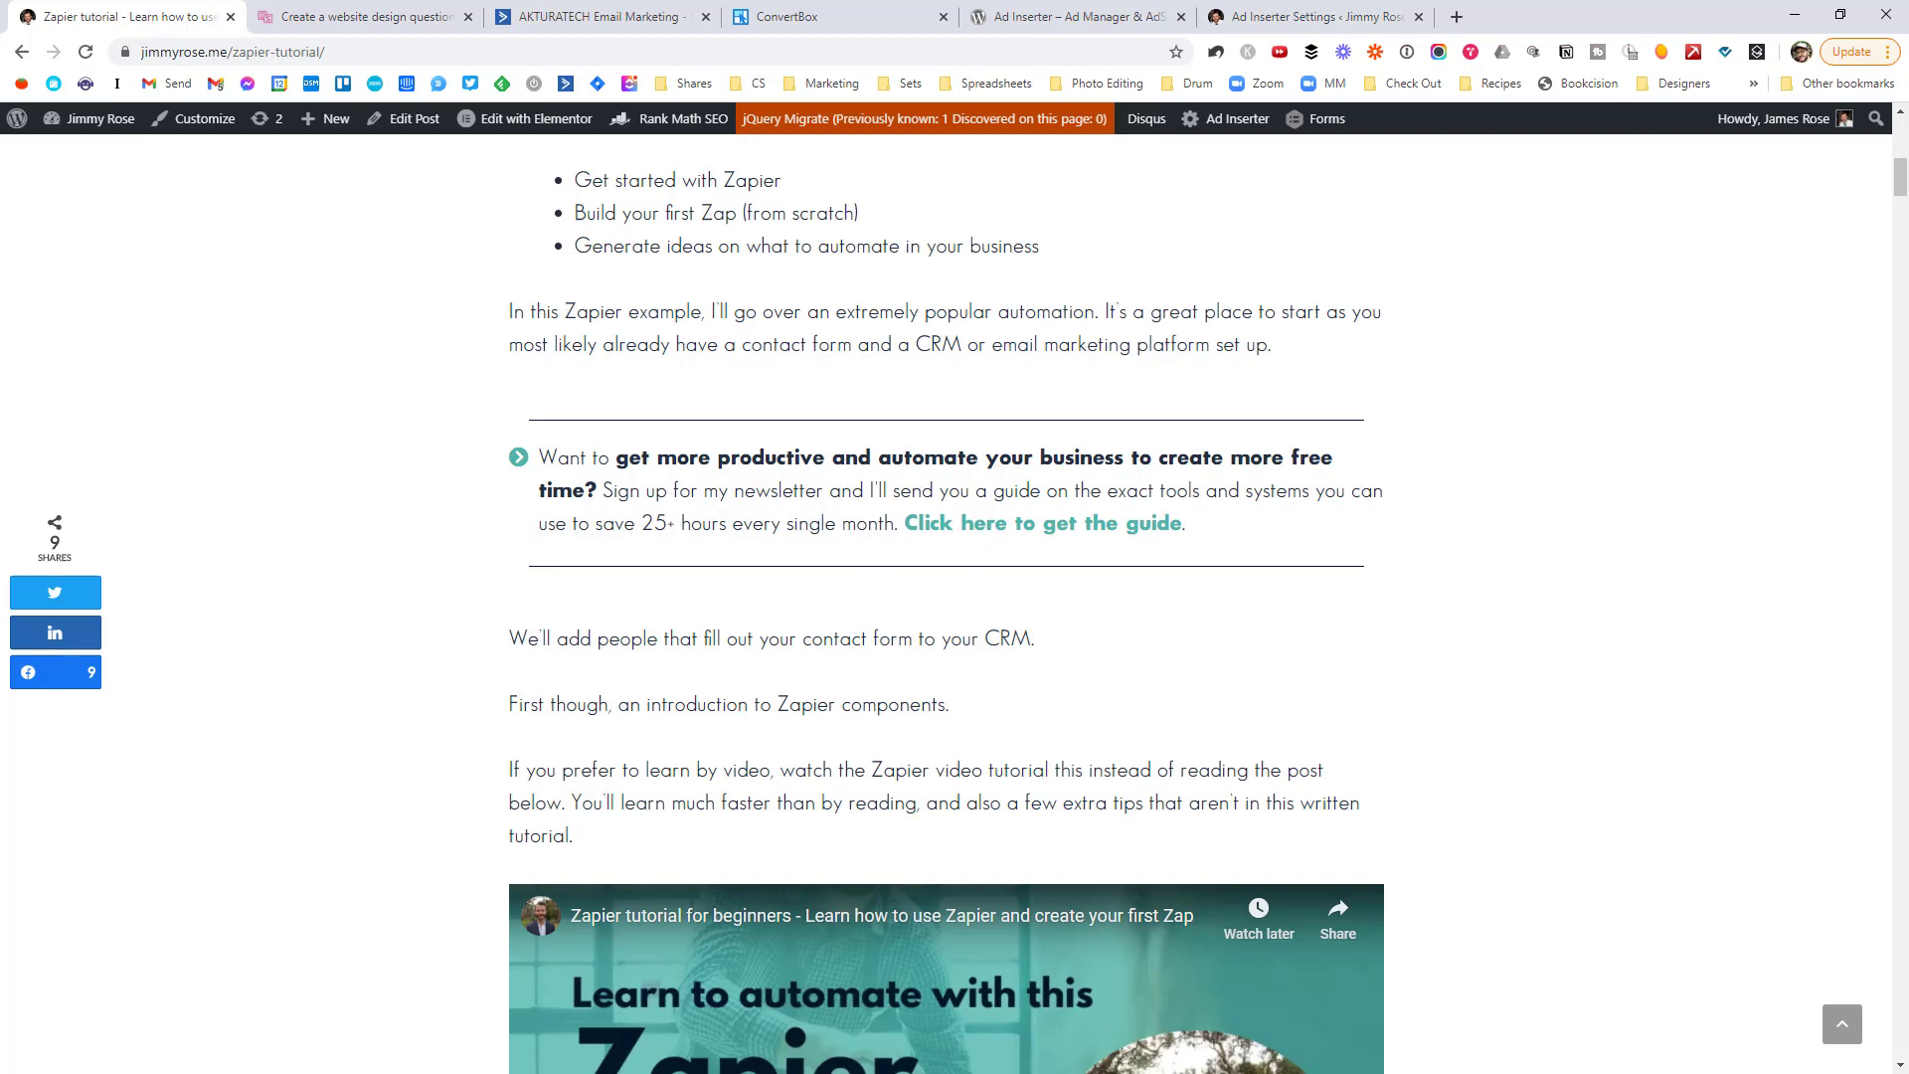
pyautogui.hotkey('alt', 'Tab')
# - Select and review the jr opt in.html call-to-action markup, then return to the Zapier post
pyautogui.click(1136, 584)
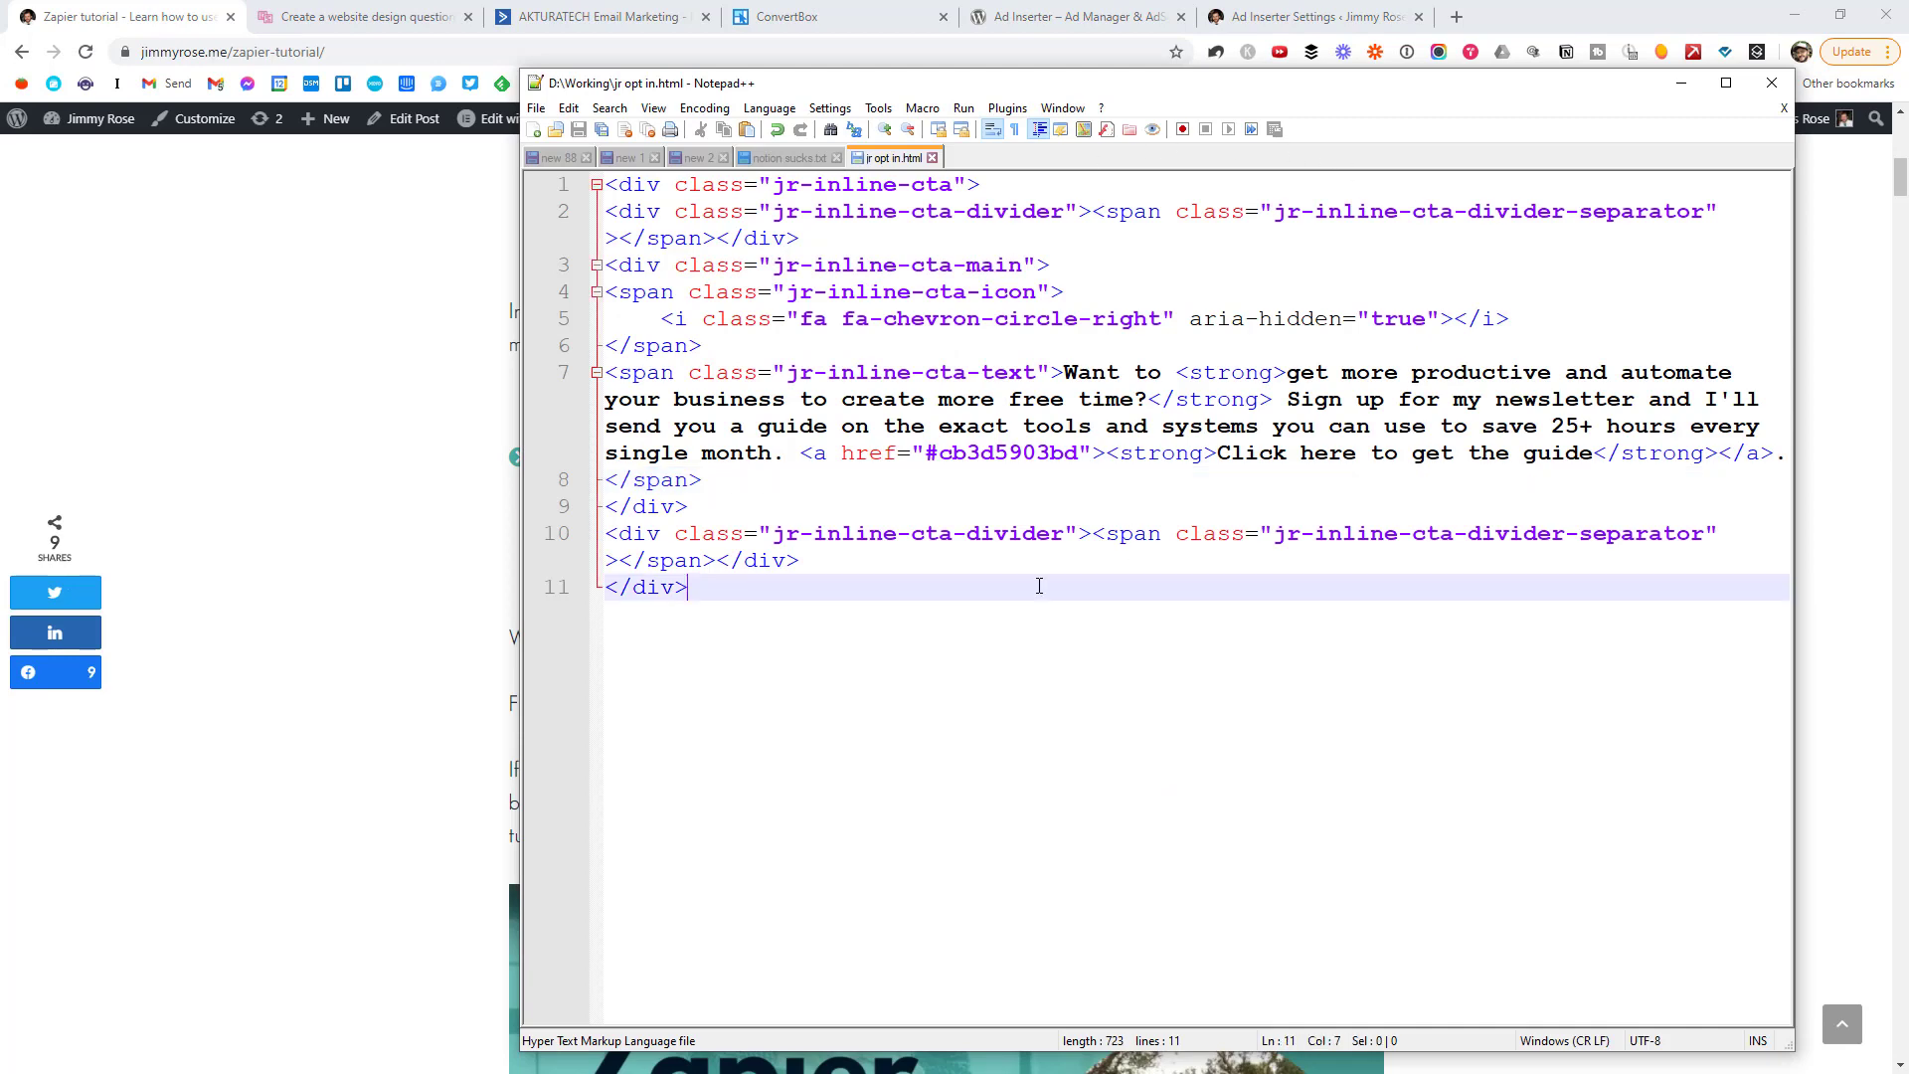
pyautogui.hotkey('ctrl', 'a')
pyautogui.click(1103, 617)
pyautogui.click(336, 429)
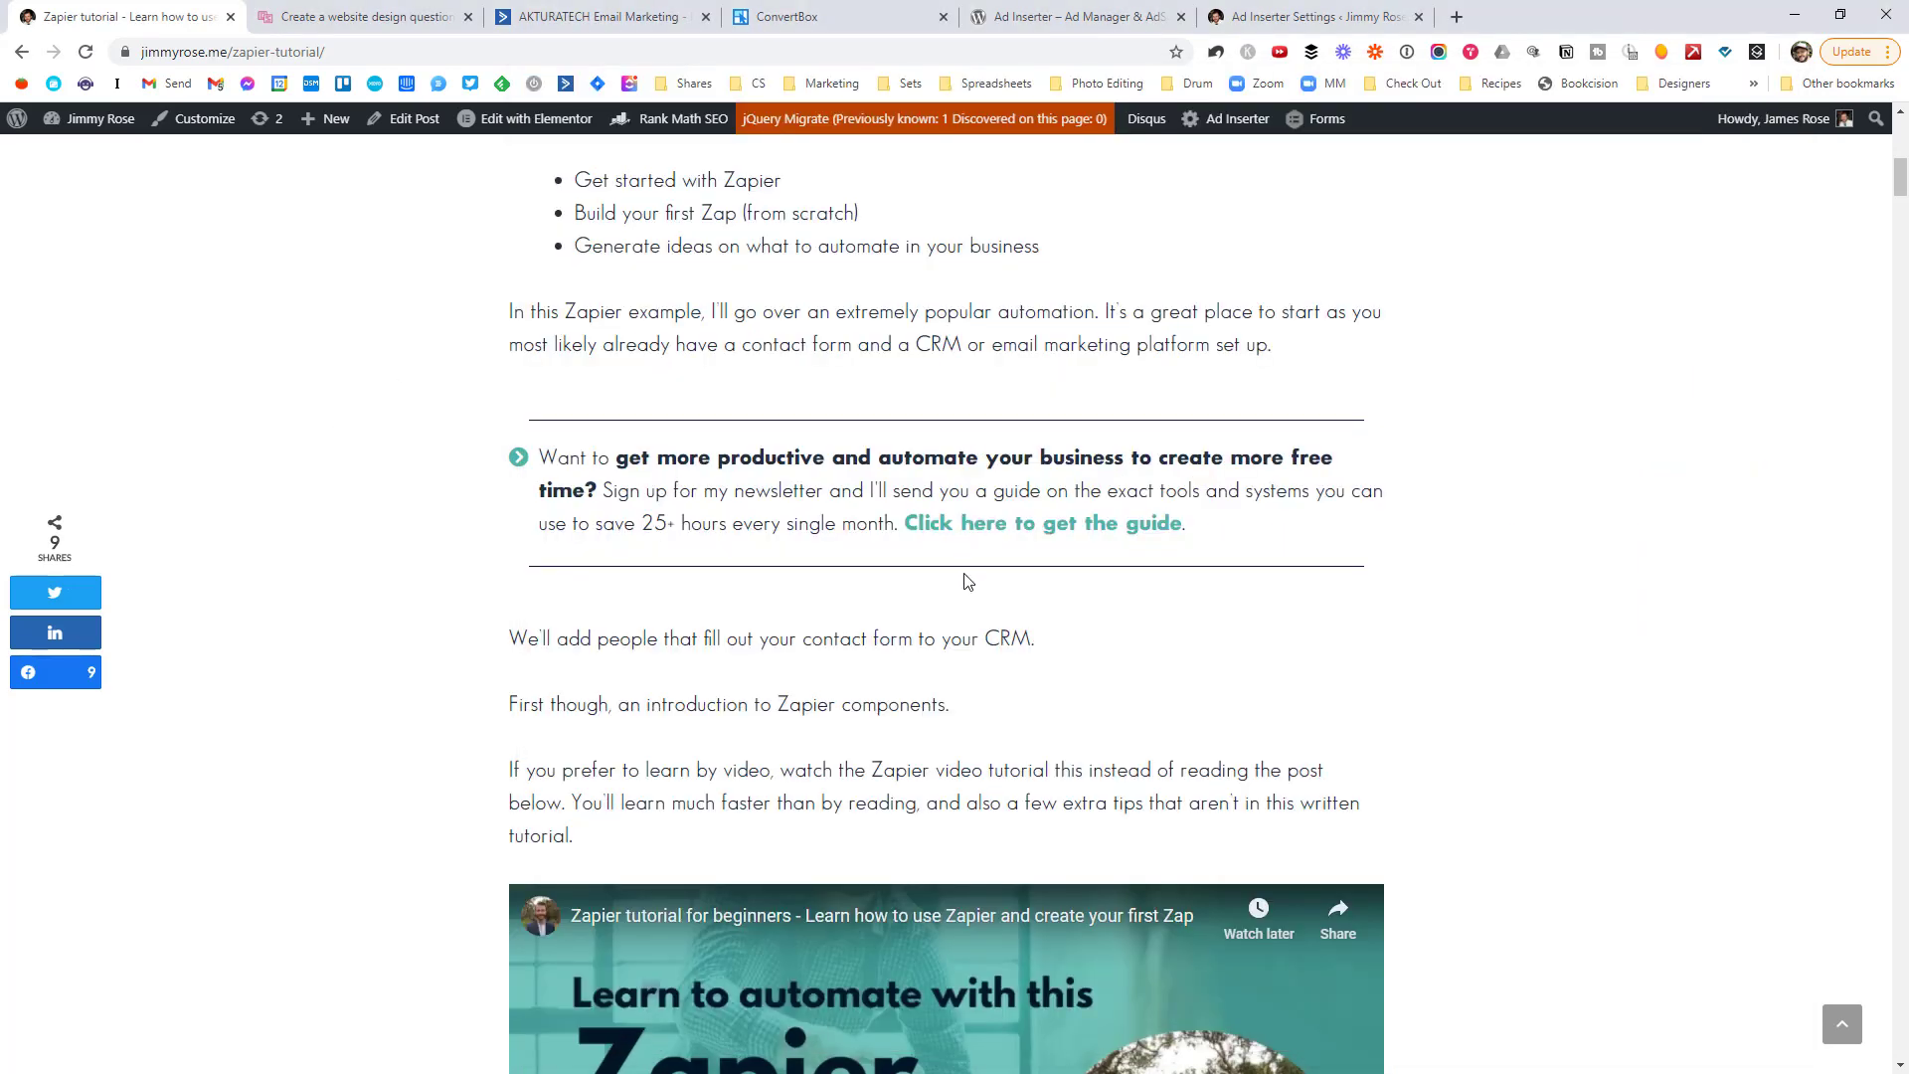
# - Select ConvertBox's Blog post area HTML embed code, then switch to the ActiveCampaign form editor
pyautogui.click(393, 8)
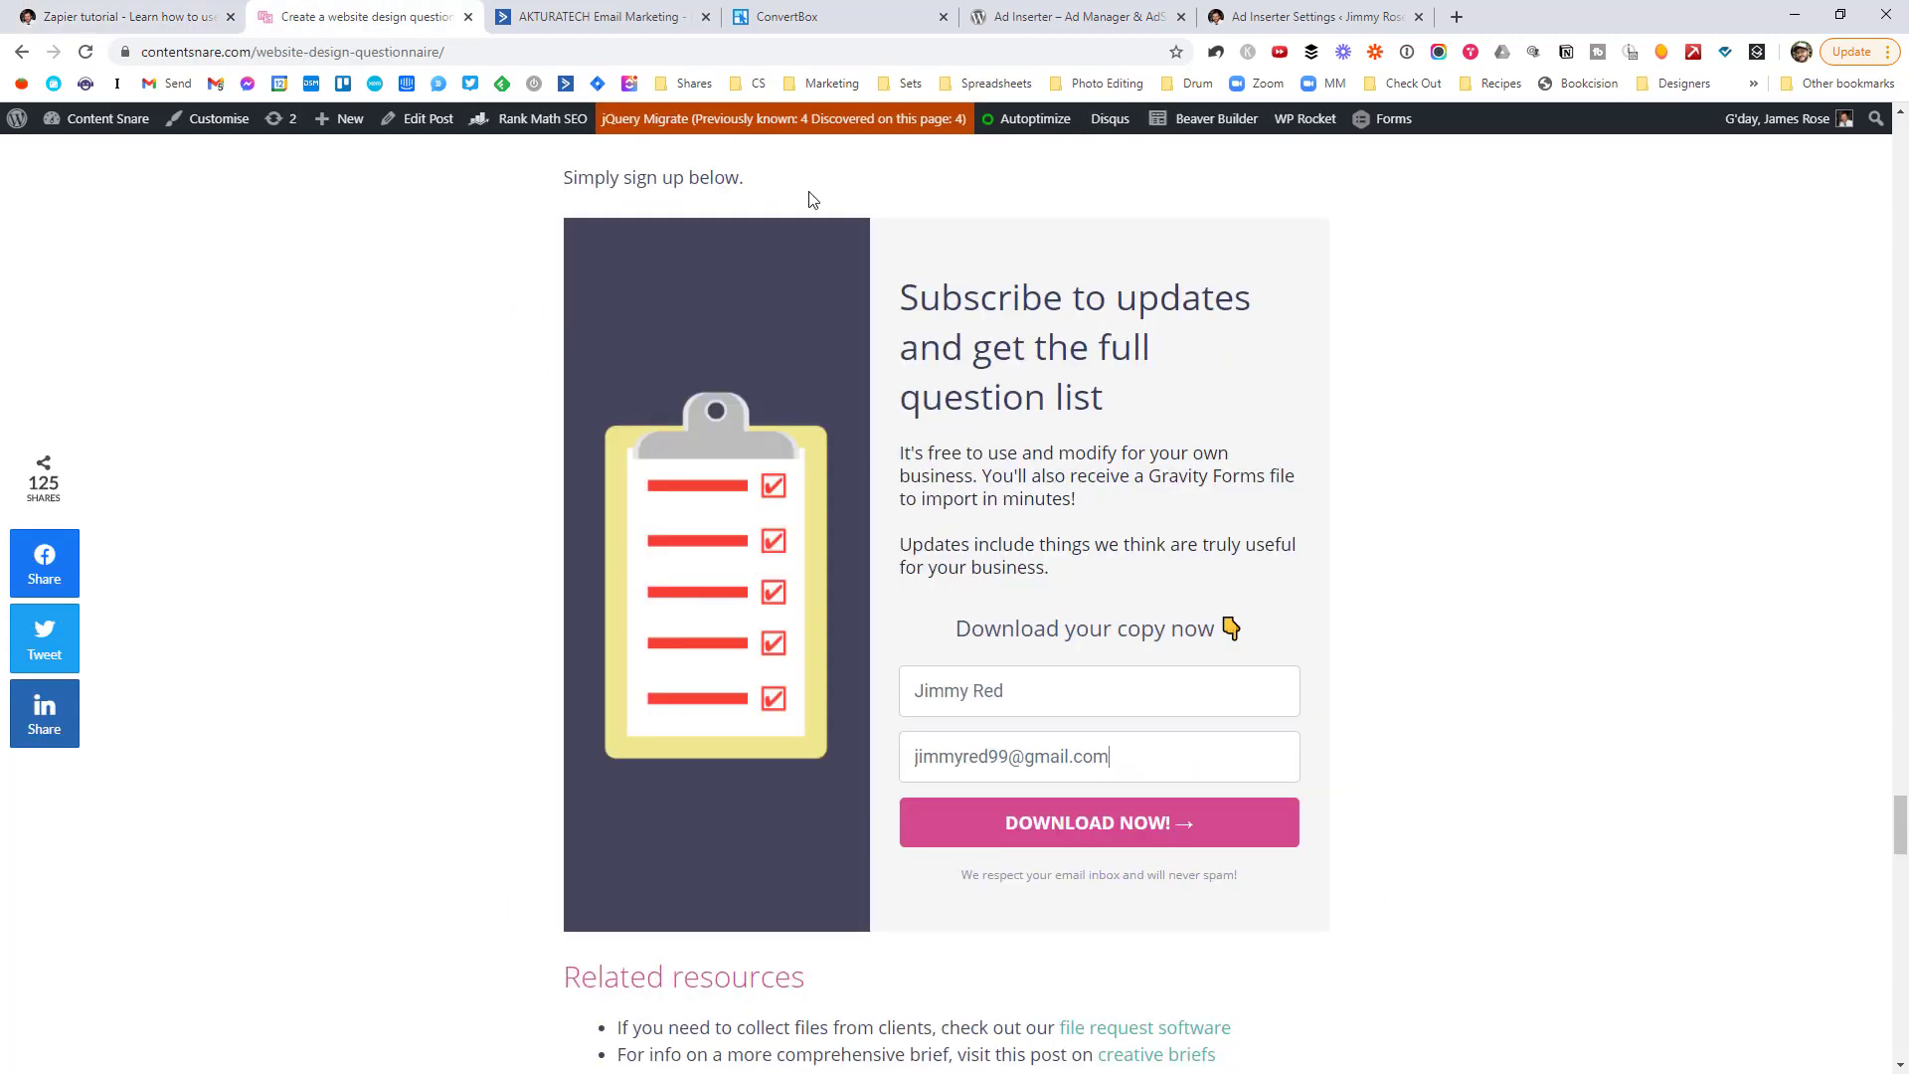
pyautogui.click(801, 17)
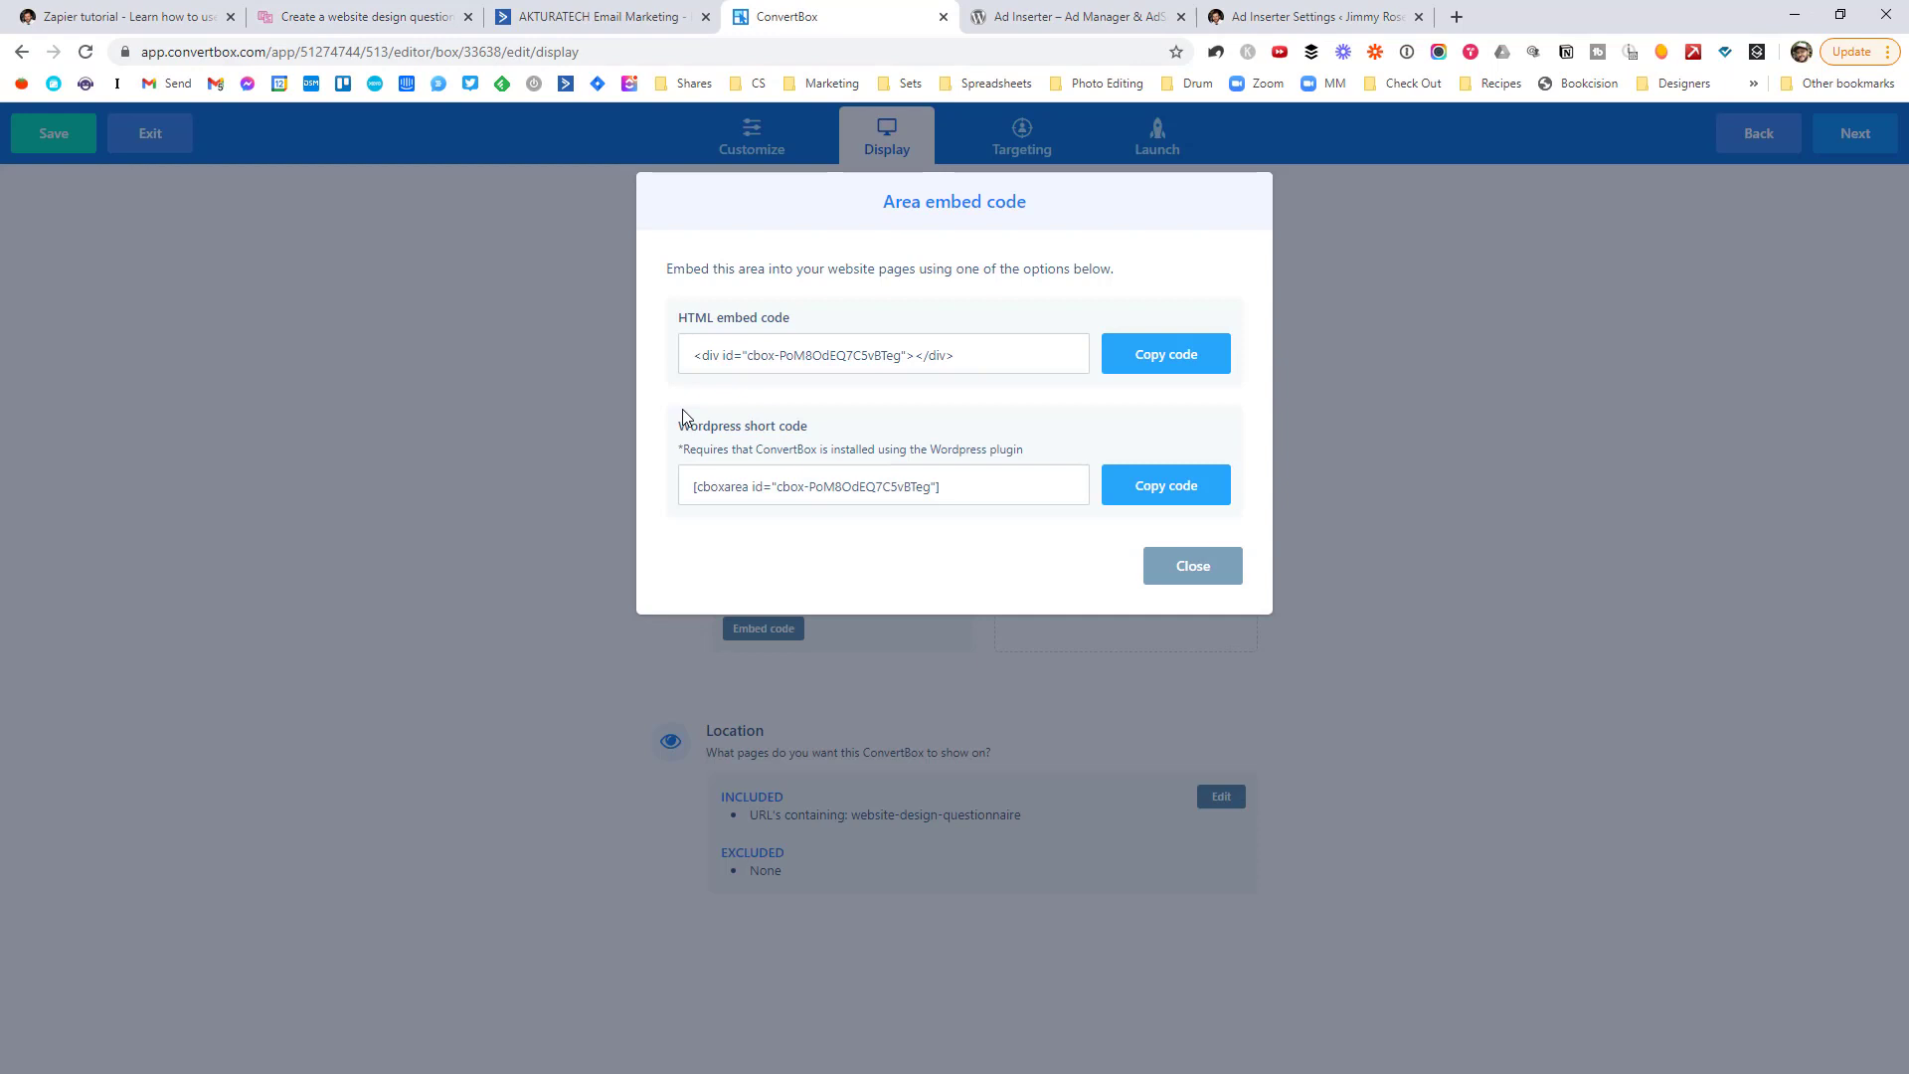
pyautogui.click(1193, 565)
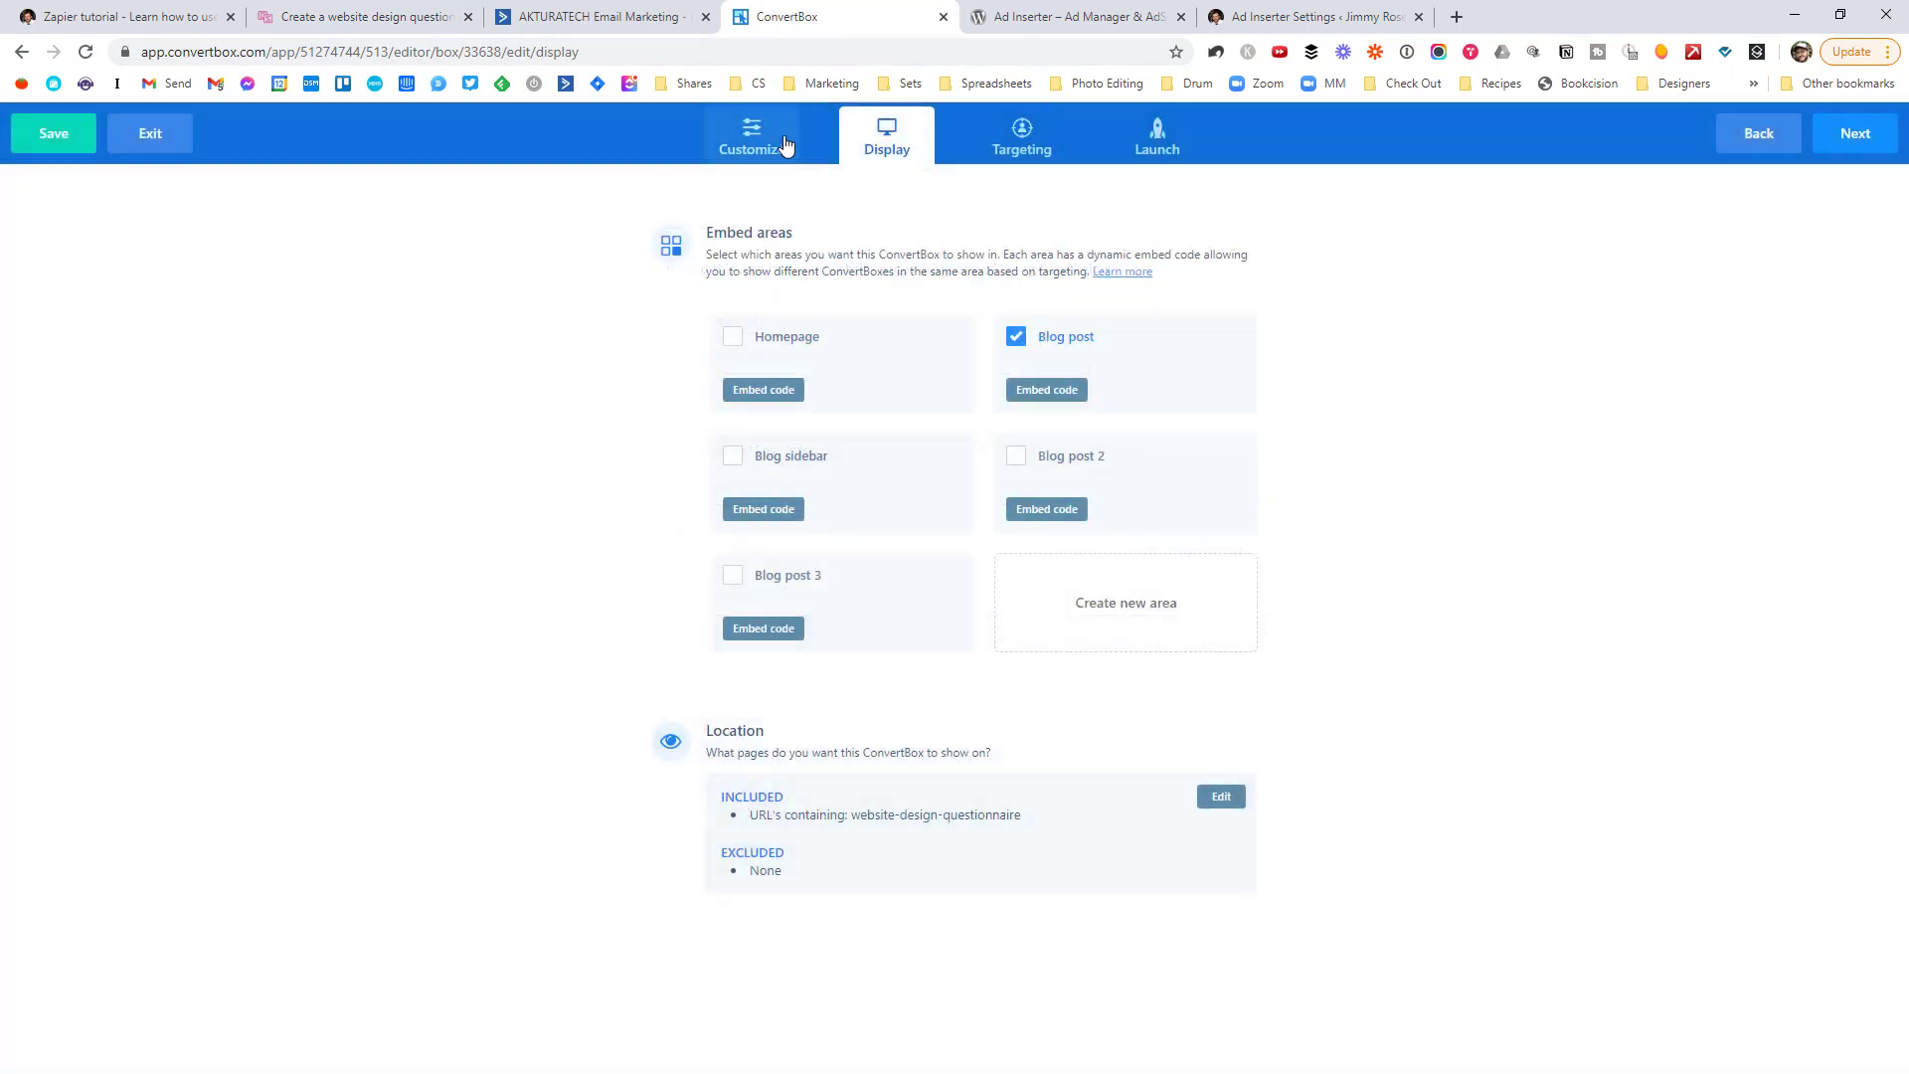
pyautogui.click(786, 141)
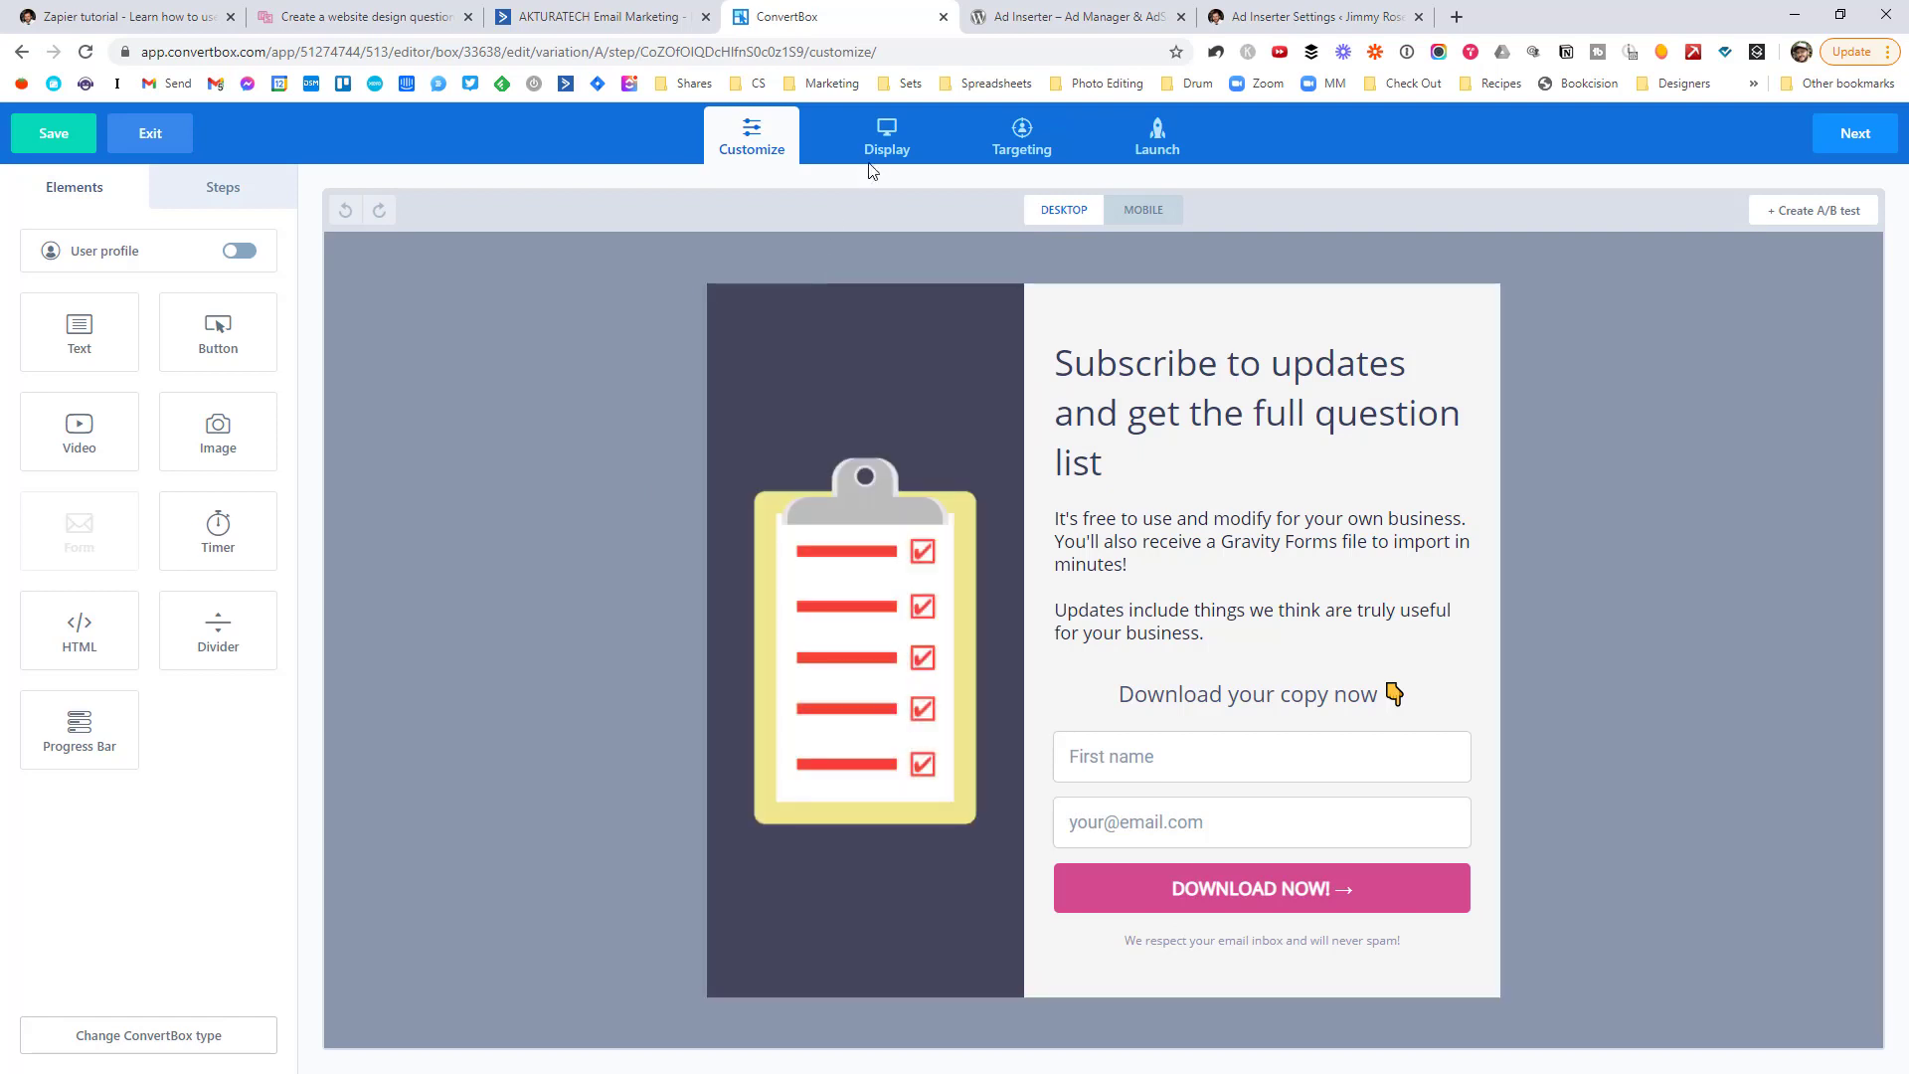
pyautogui.click(873, 157)
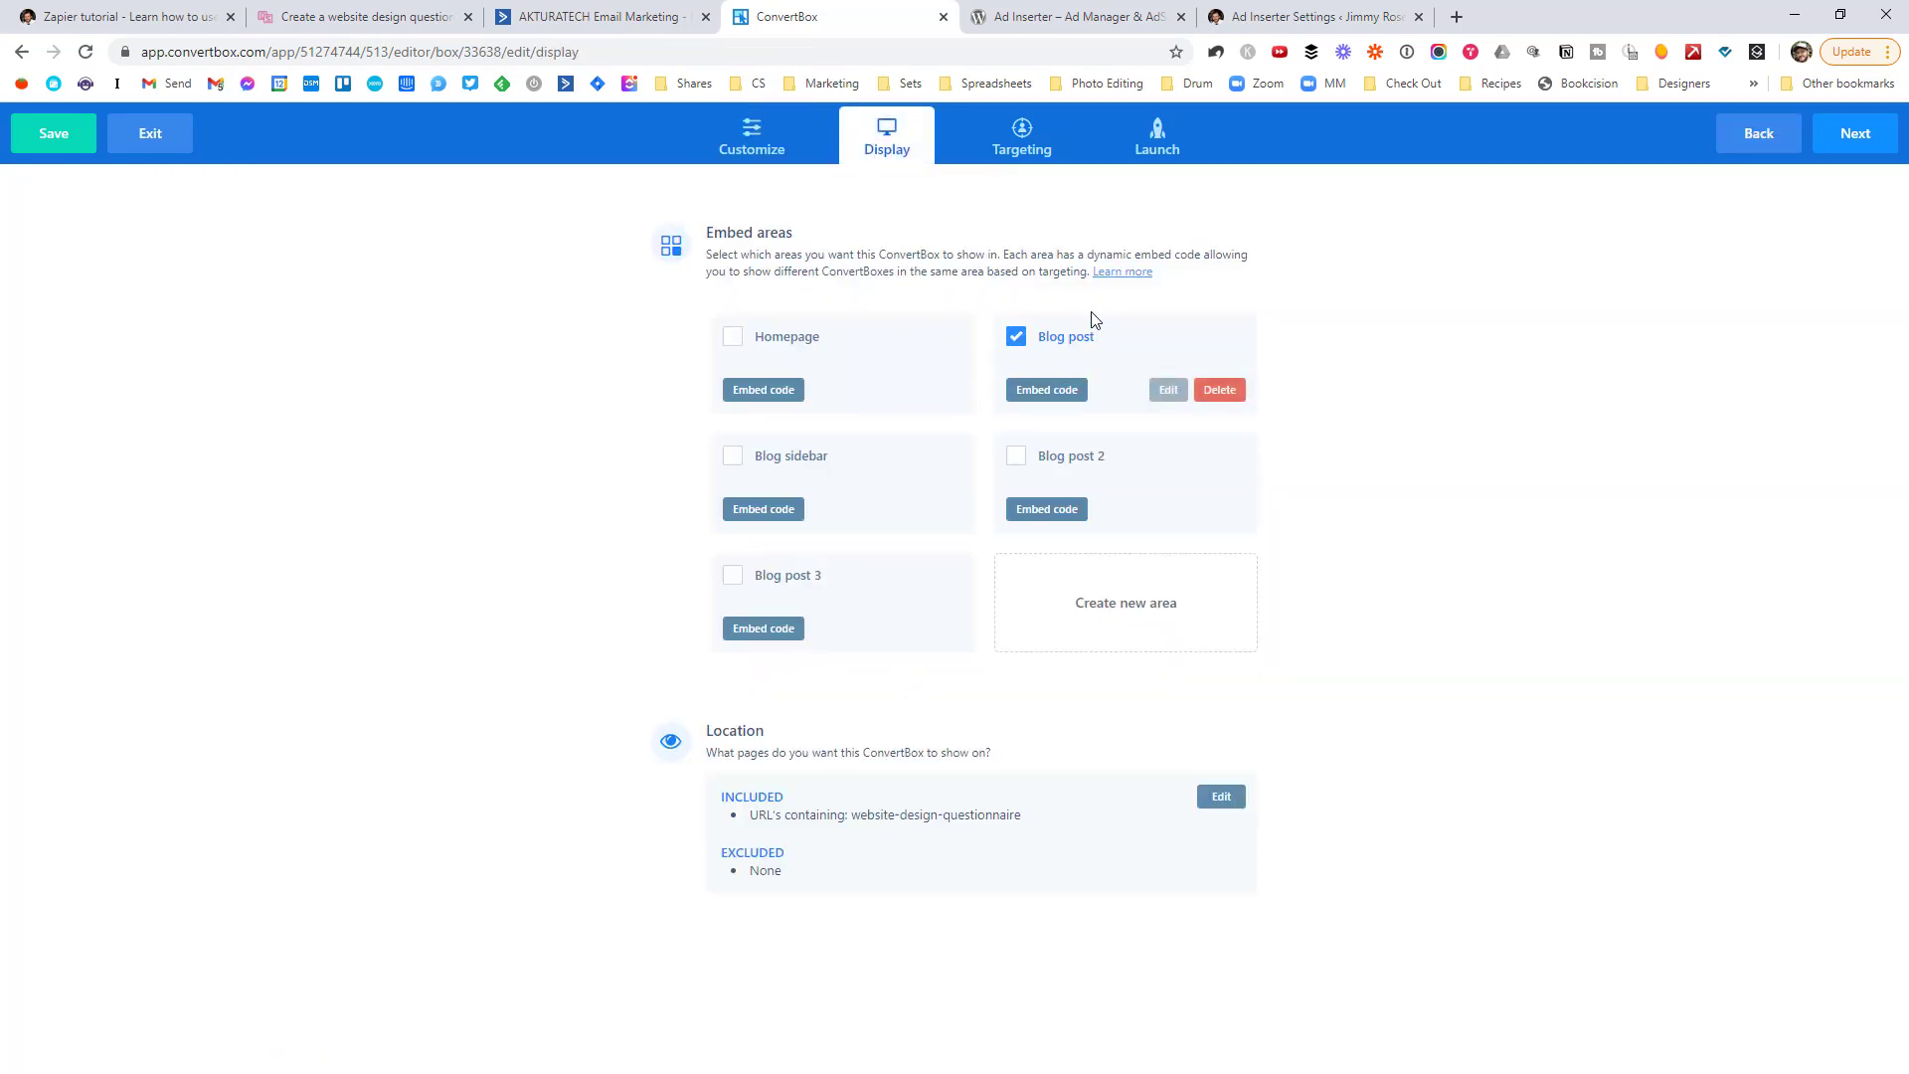
pyautogui.click(1044, 391)
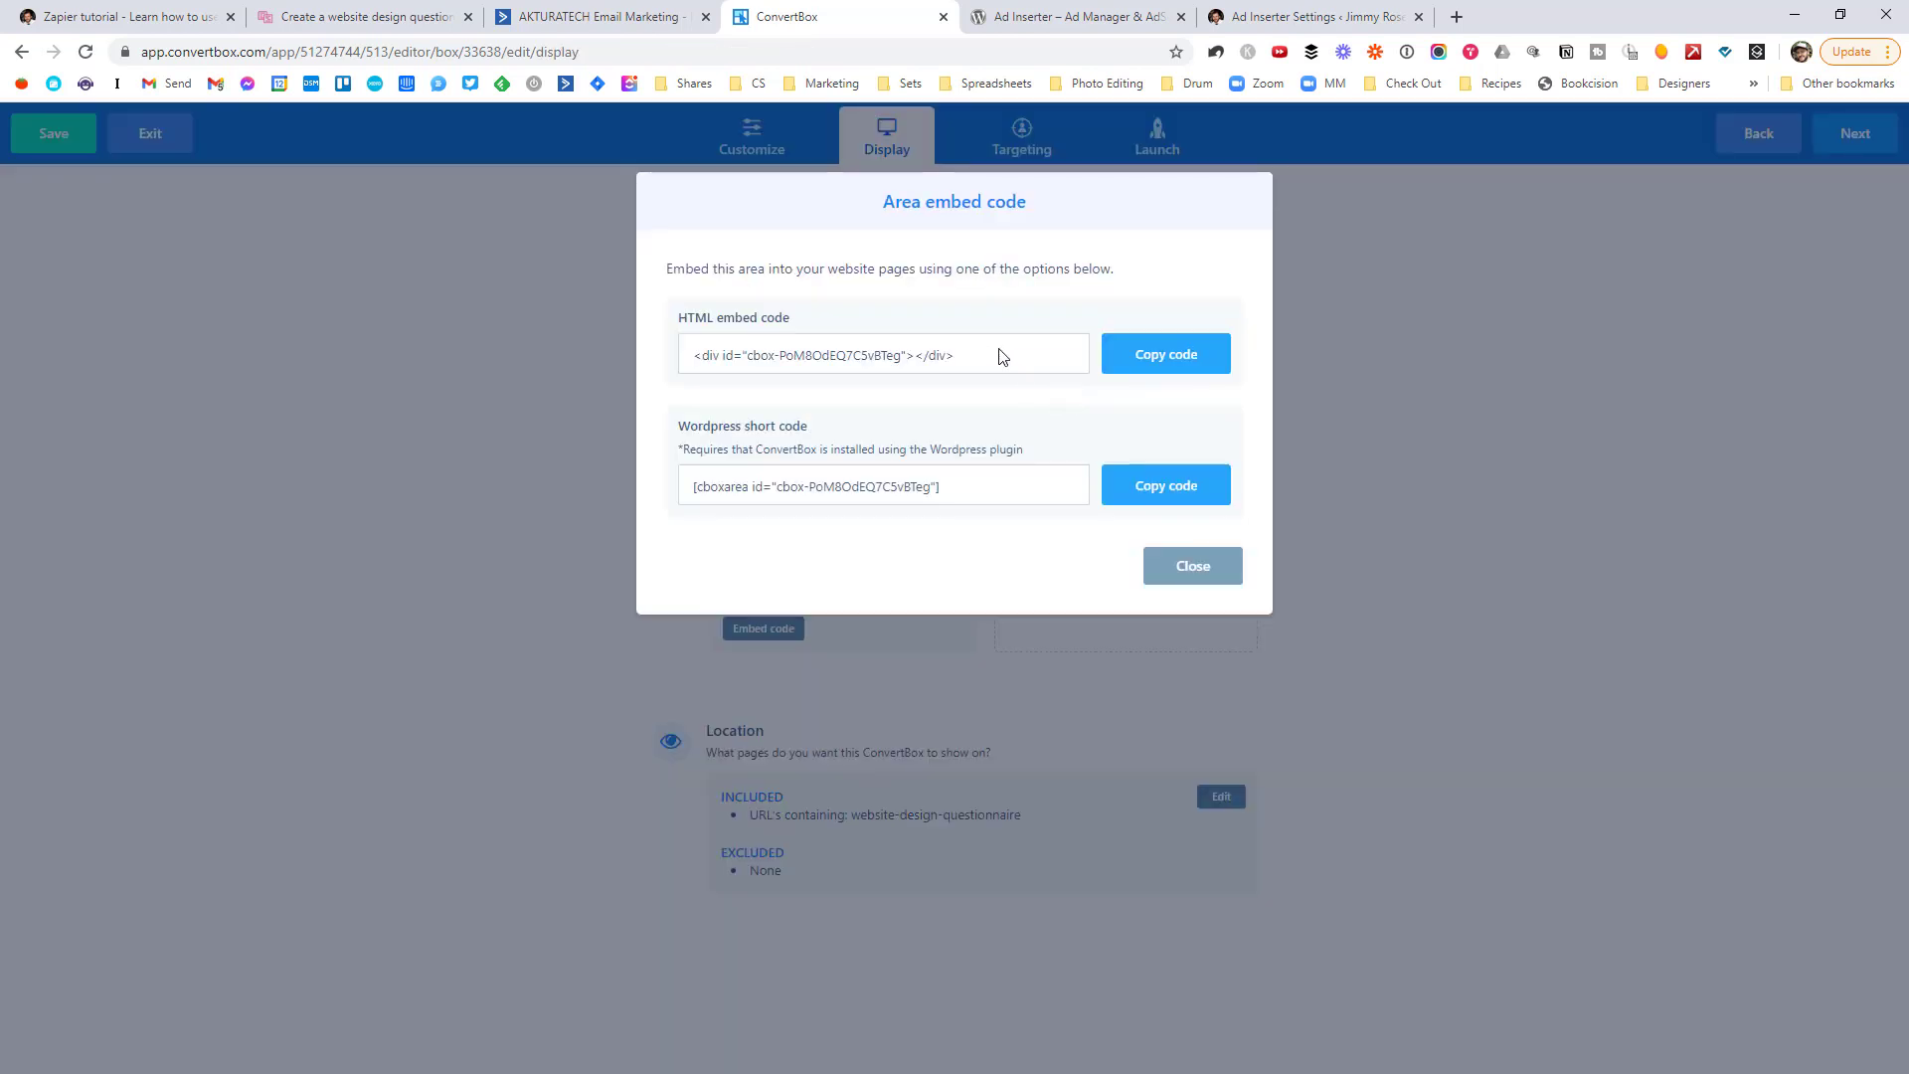
pyautogui.moveTo(964, 360); pyautogui.dragTo(693, 364)
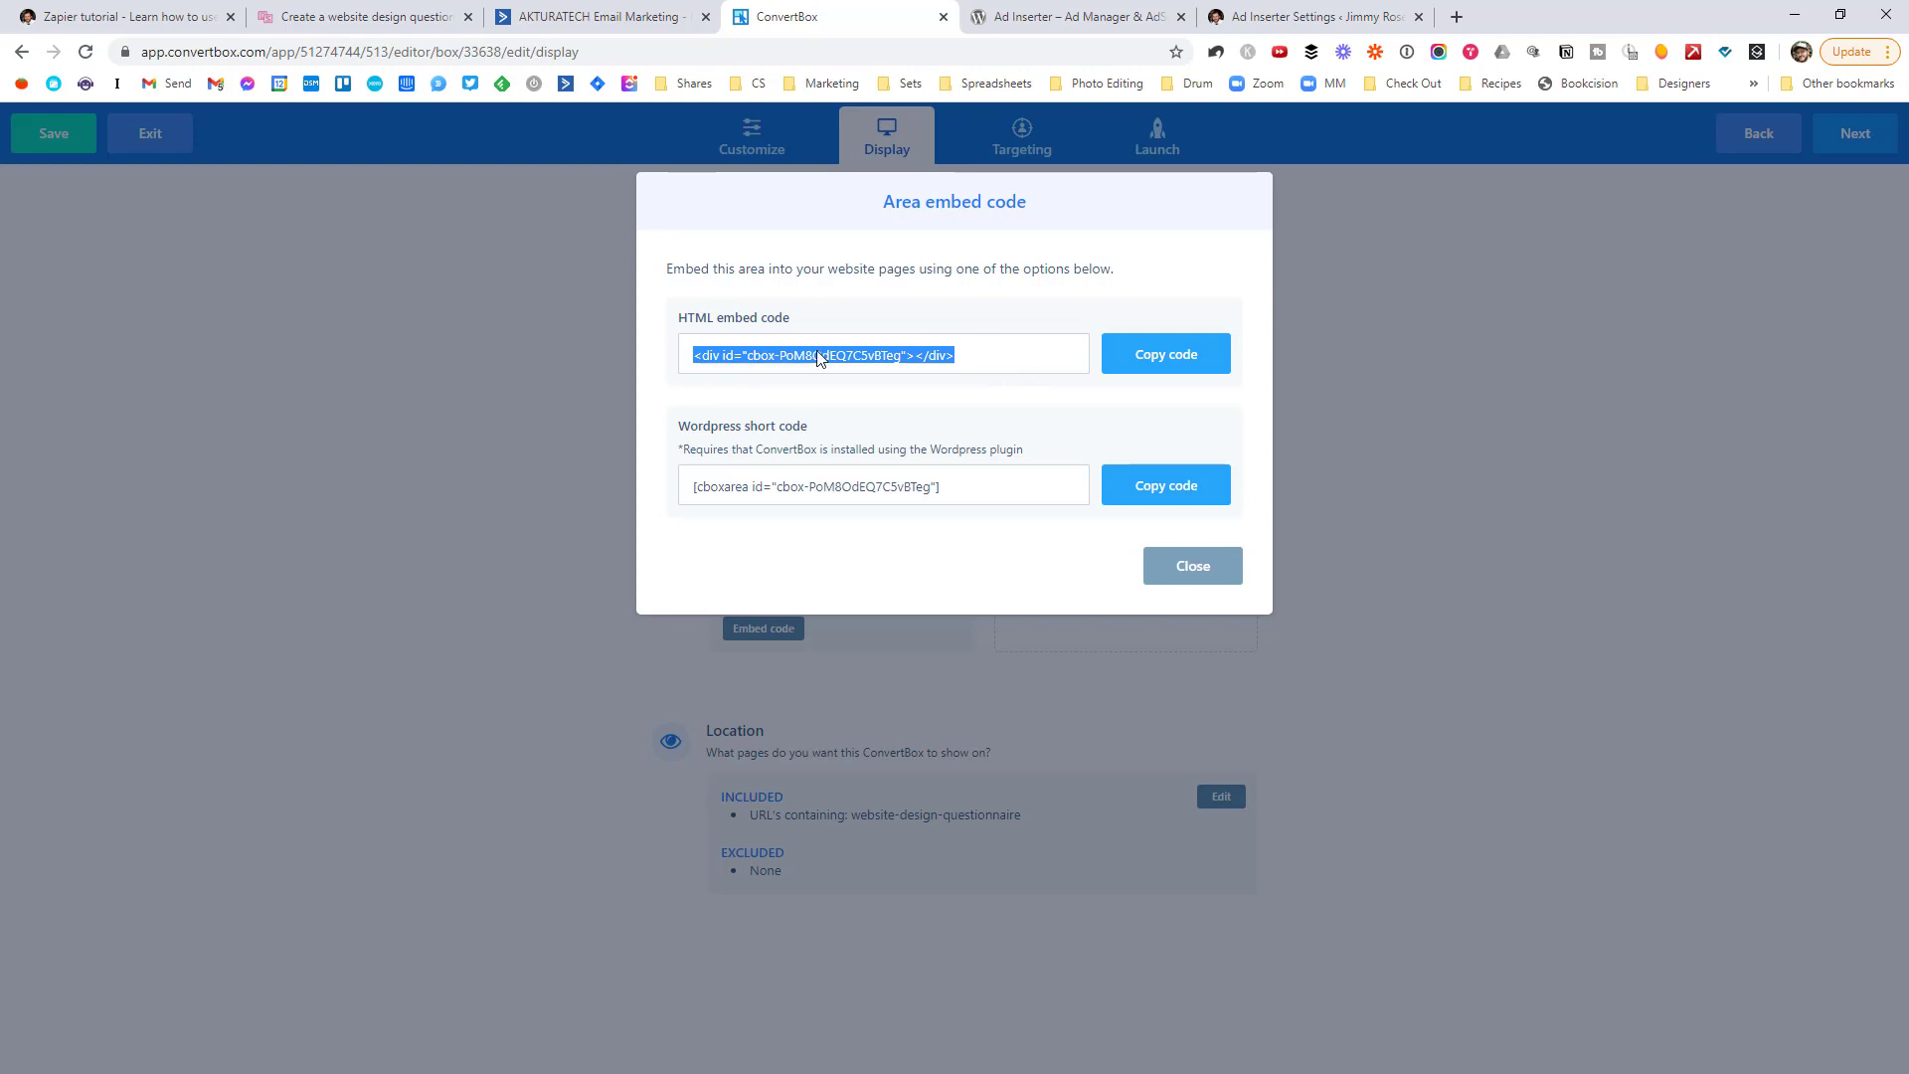
pyautogui.click(596, 16)
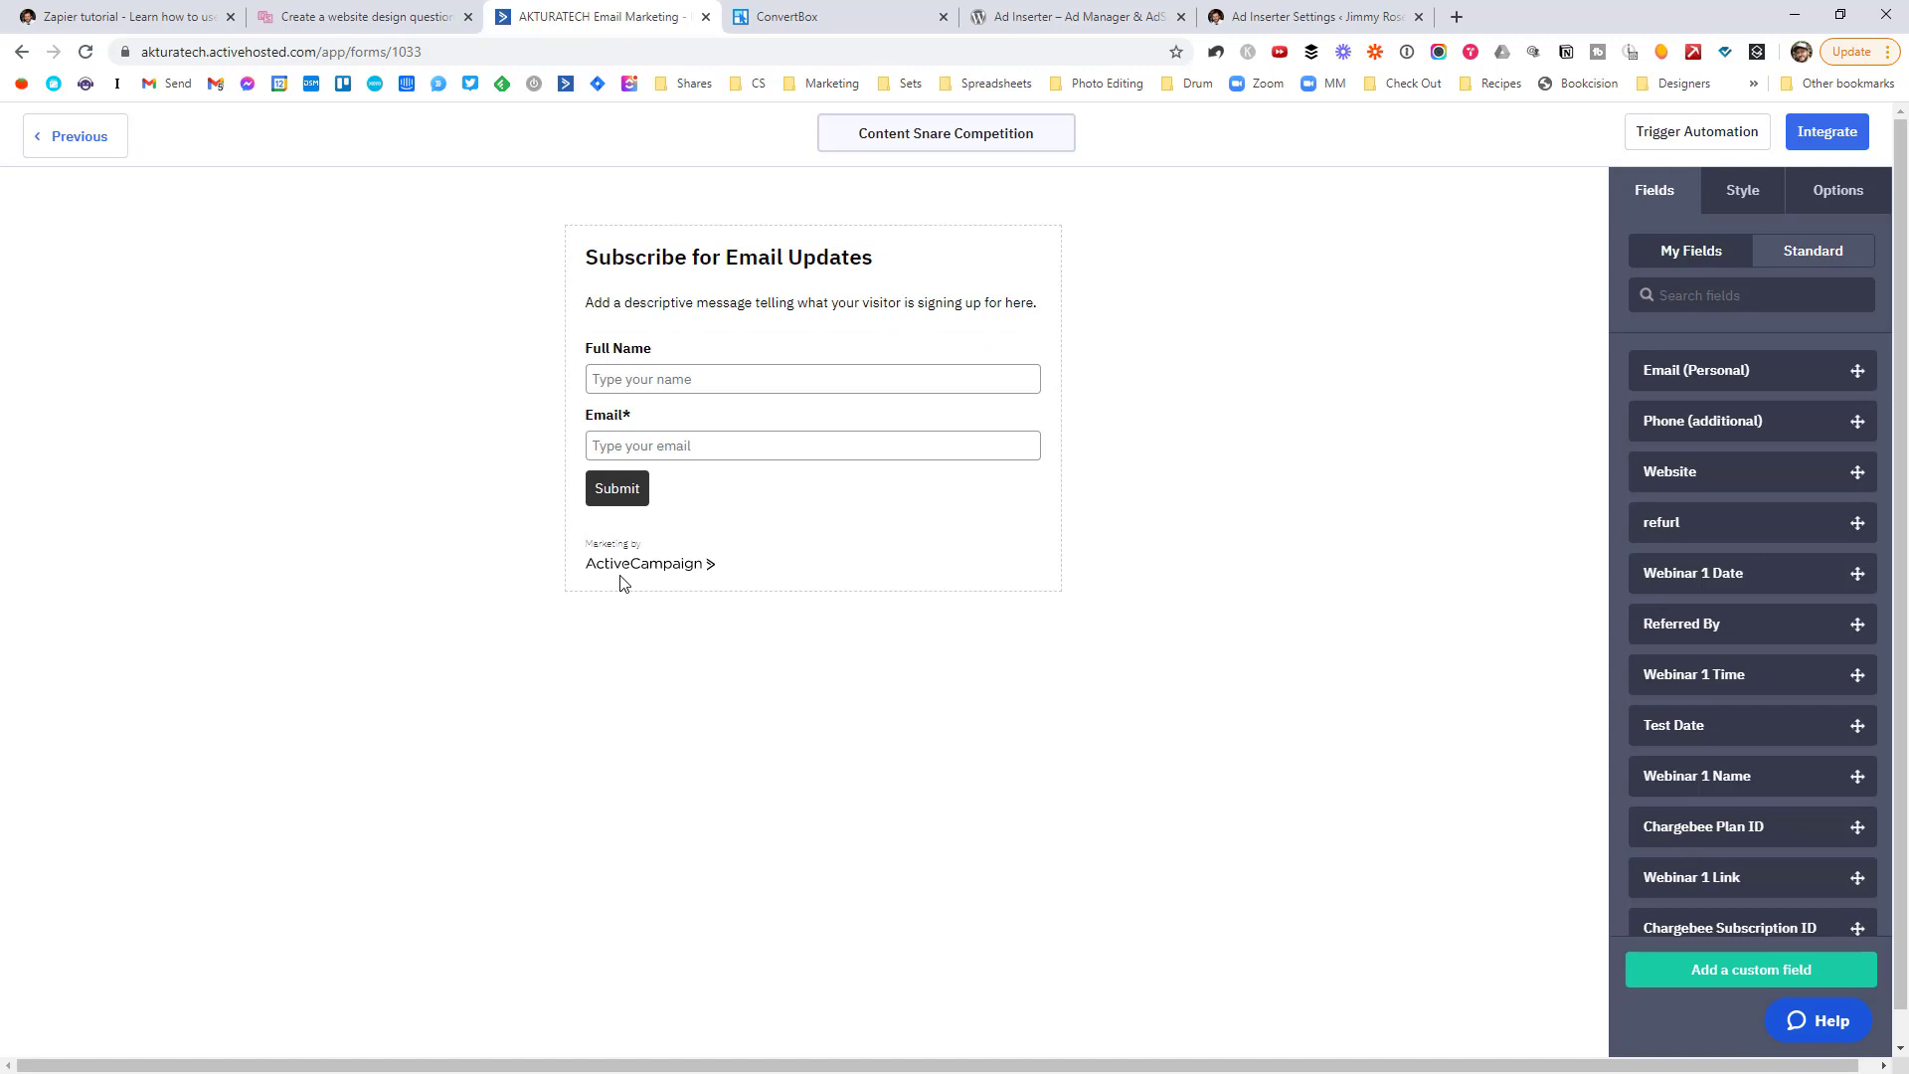
# - Open the Content Snare Competition form's Integrate options and select its Full and Simple Embed code
pyautogui.click(1825, 139)
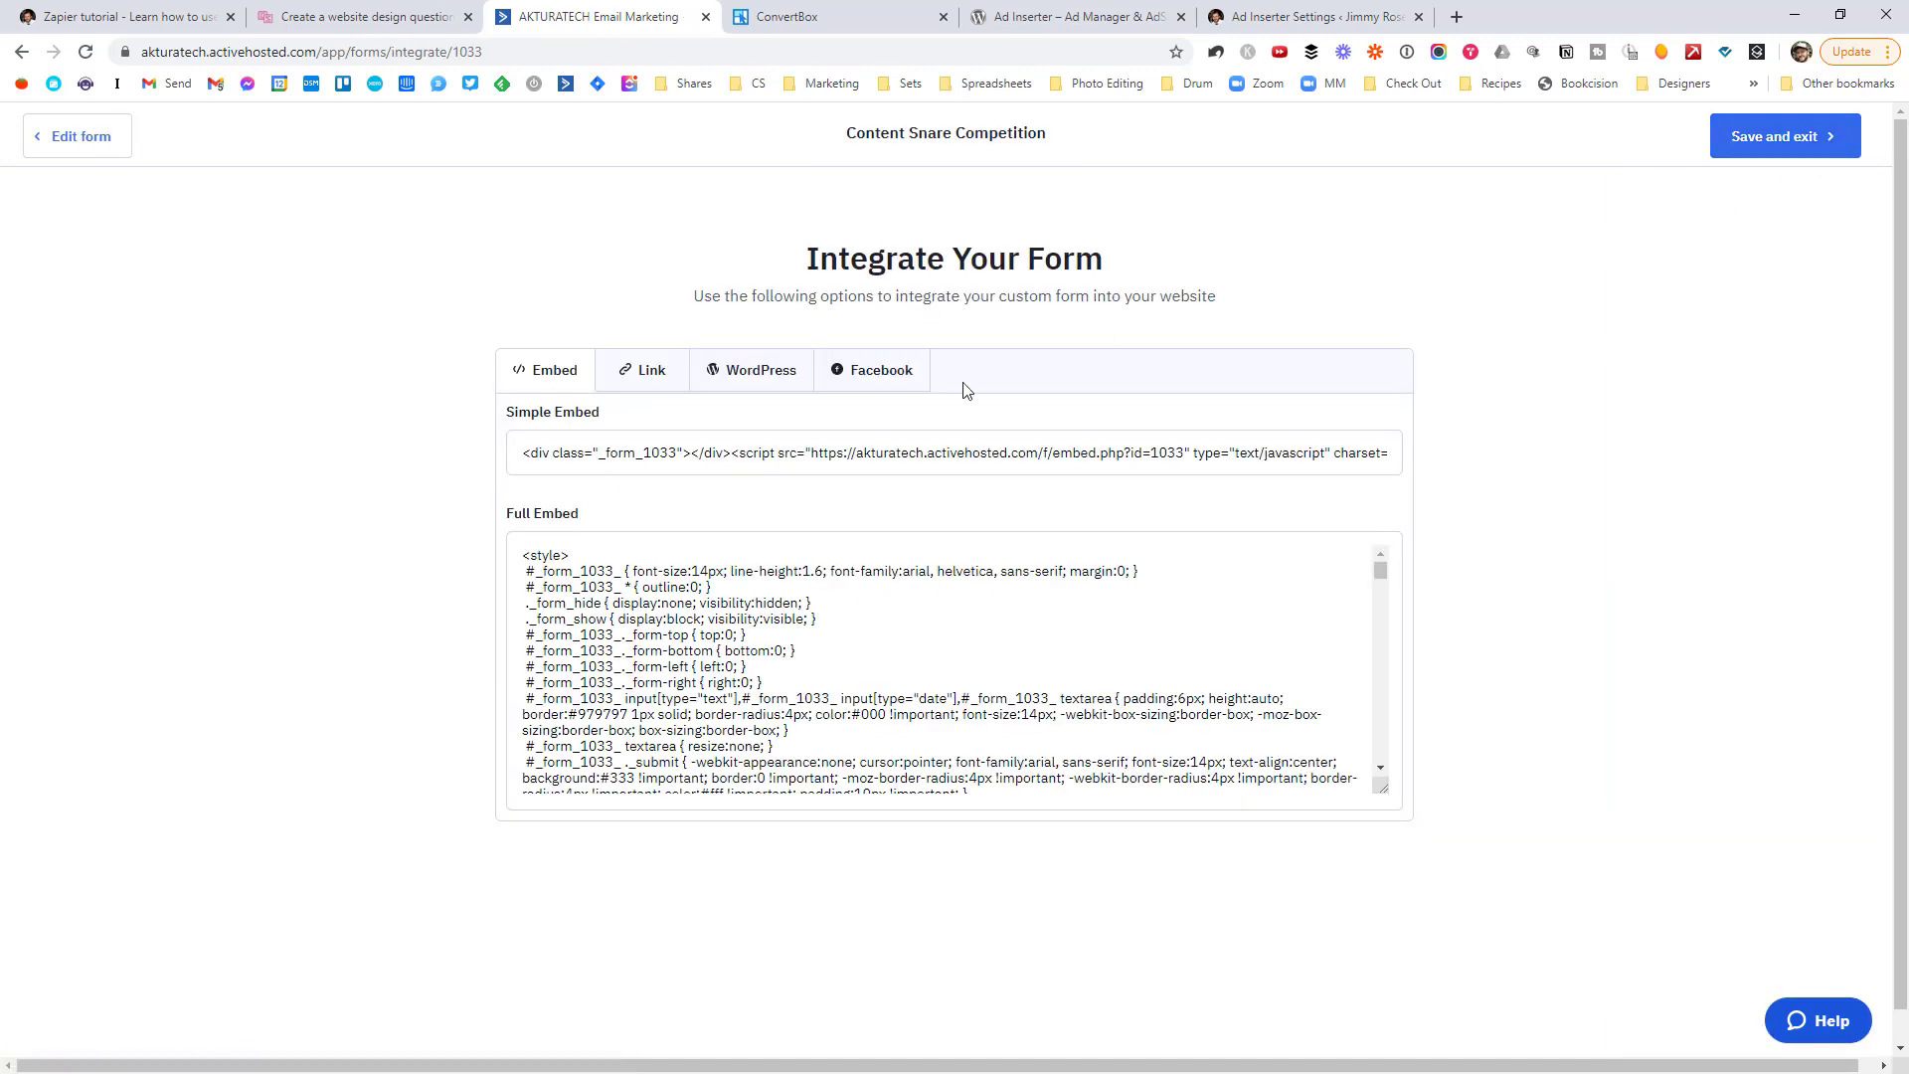
pyautogui.click(595, 549)
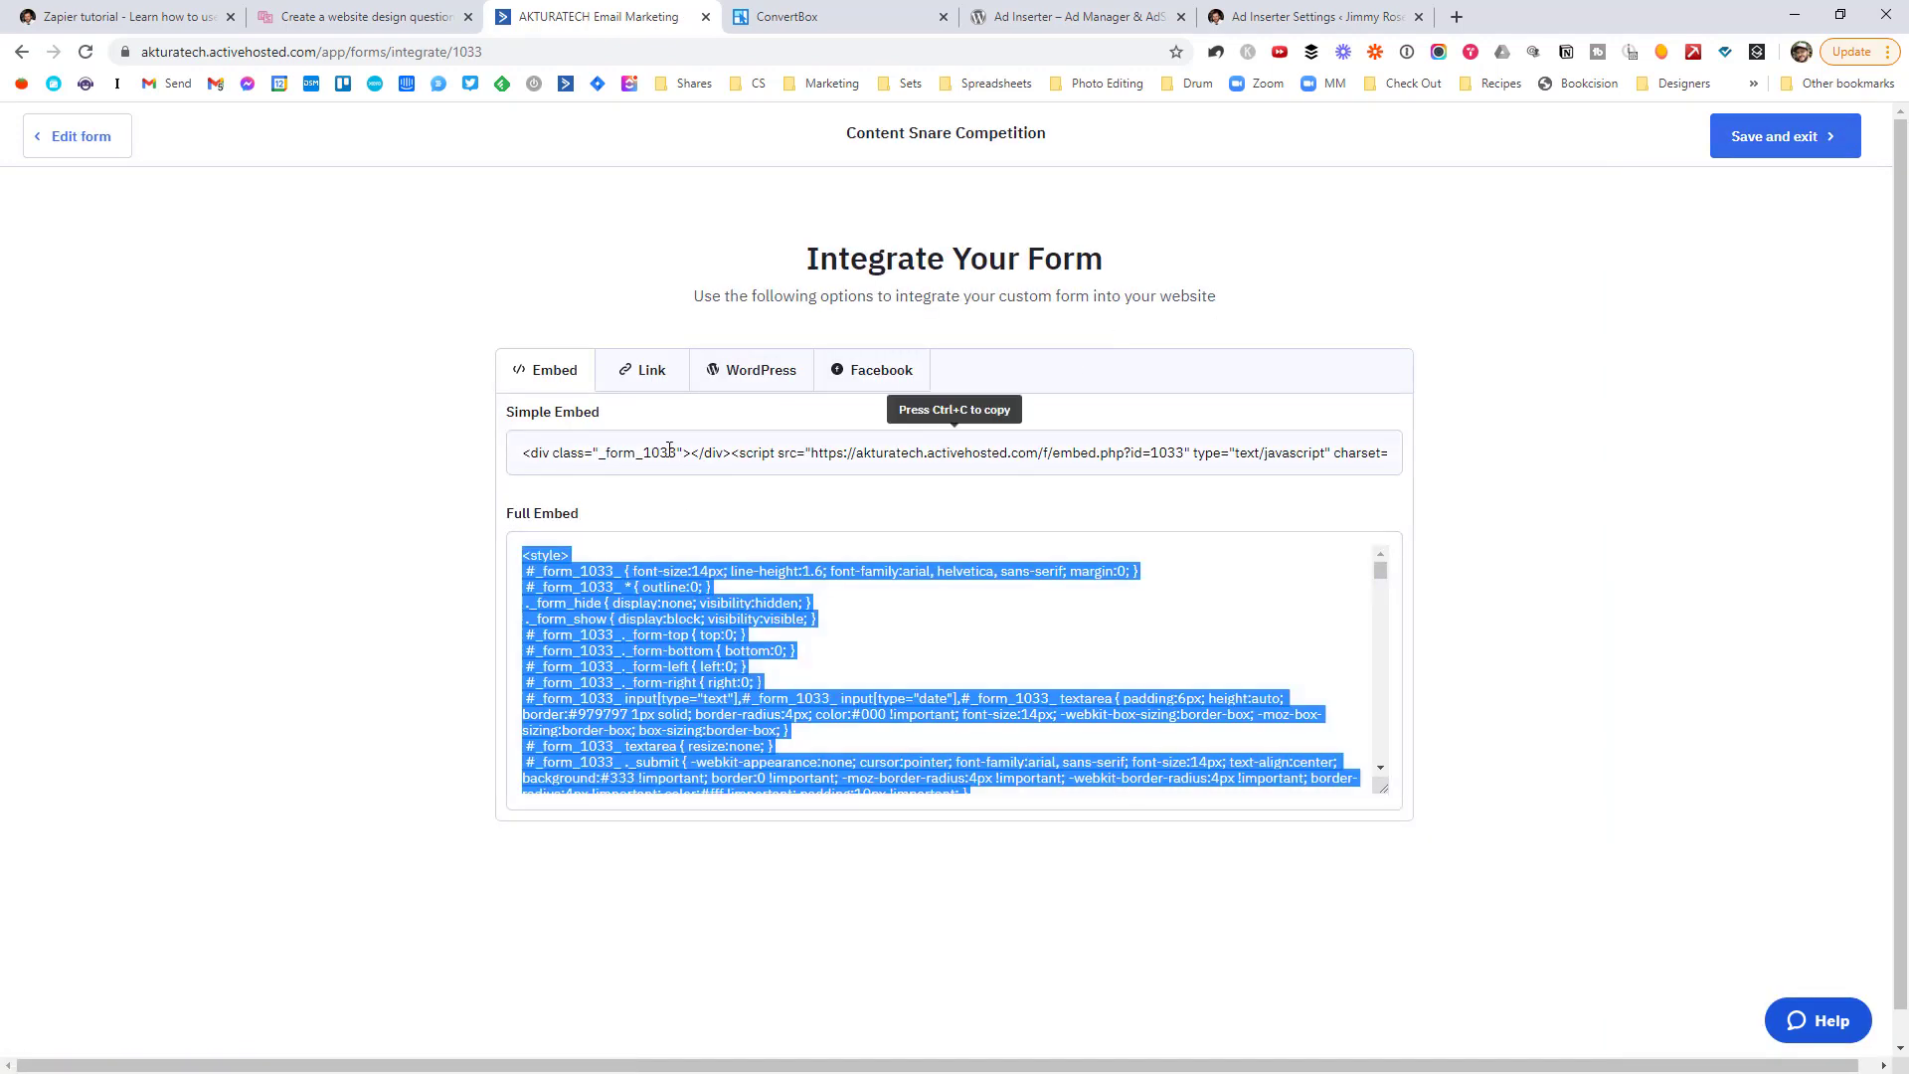
pyautogui.click(611, 448)
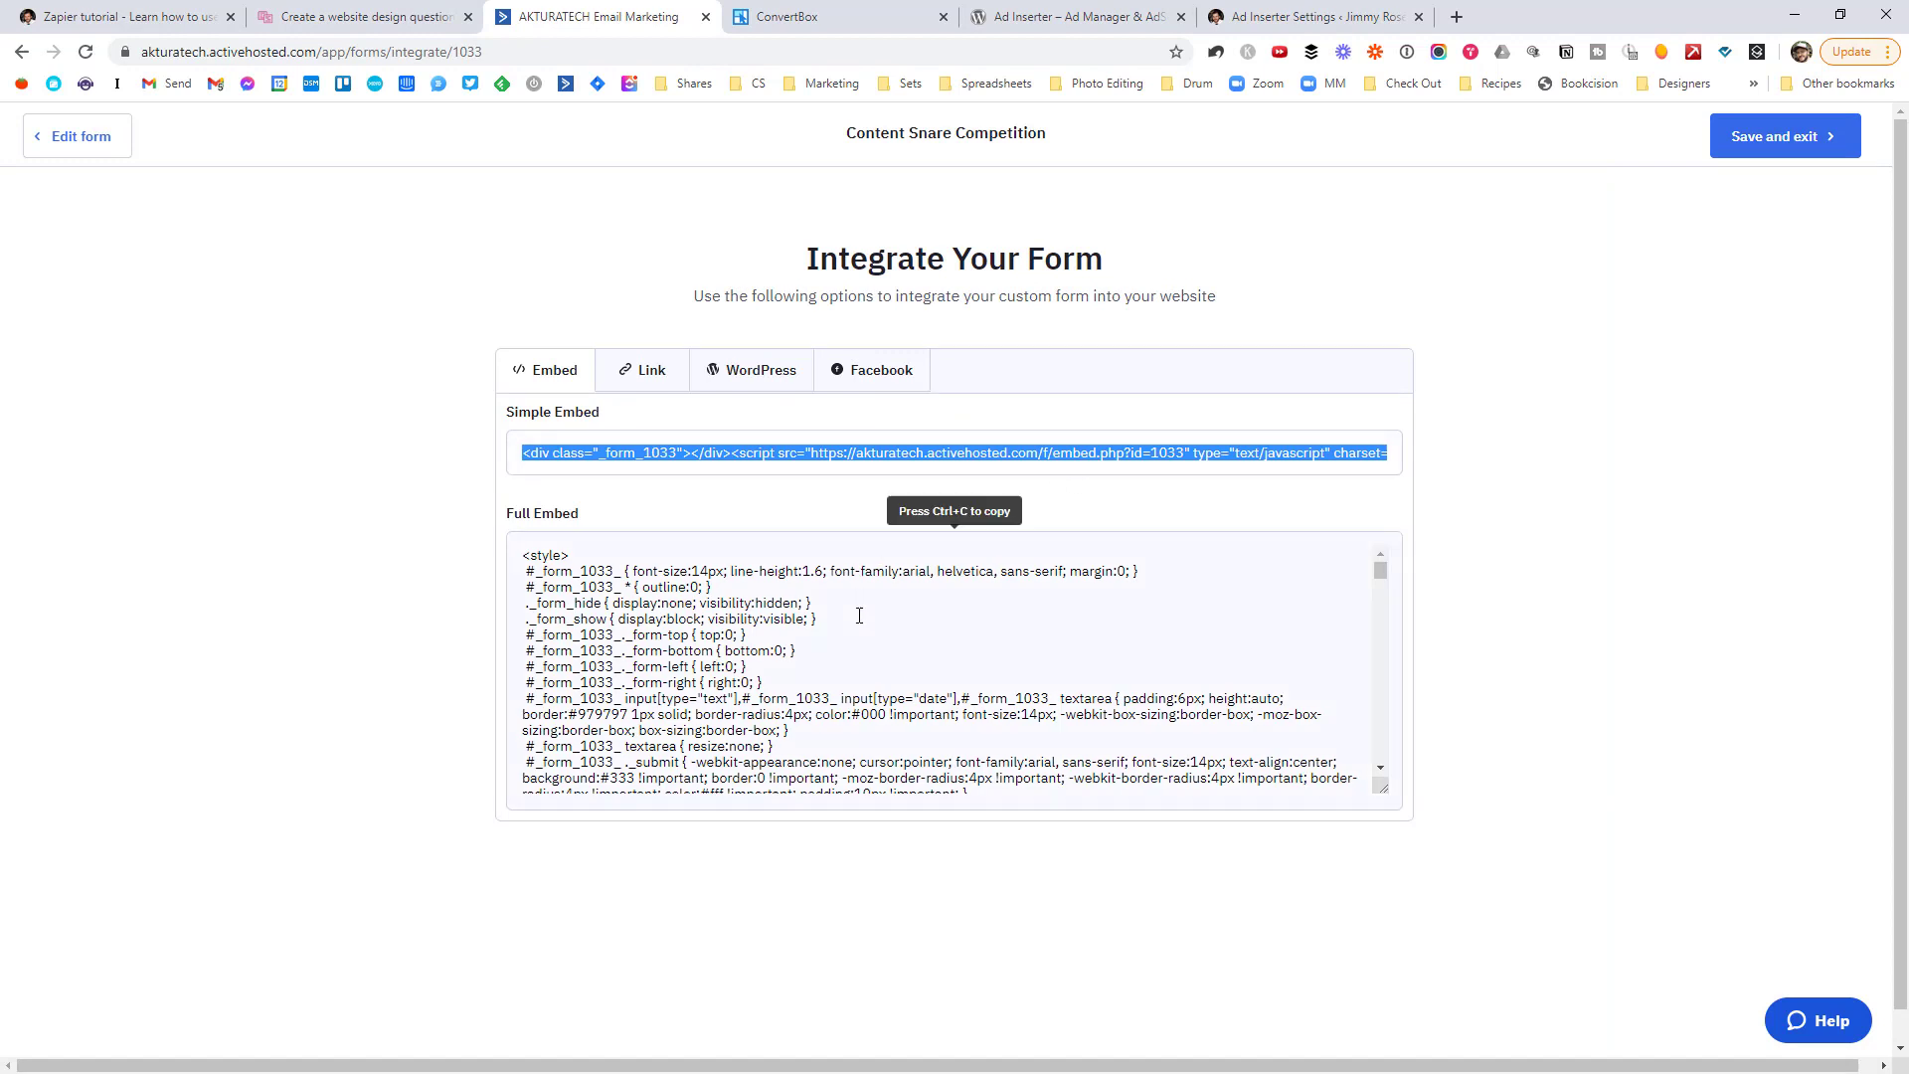
pyautogui.click(826, 593)
pyautogui.click(841, 454)
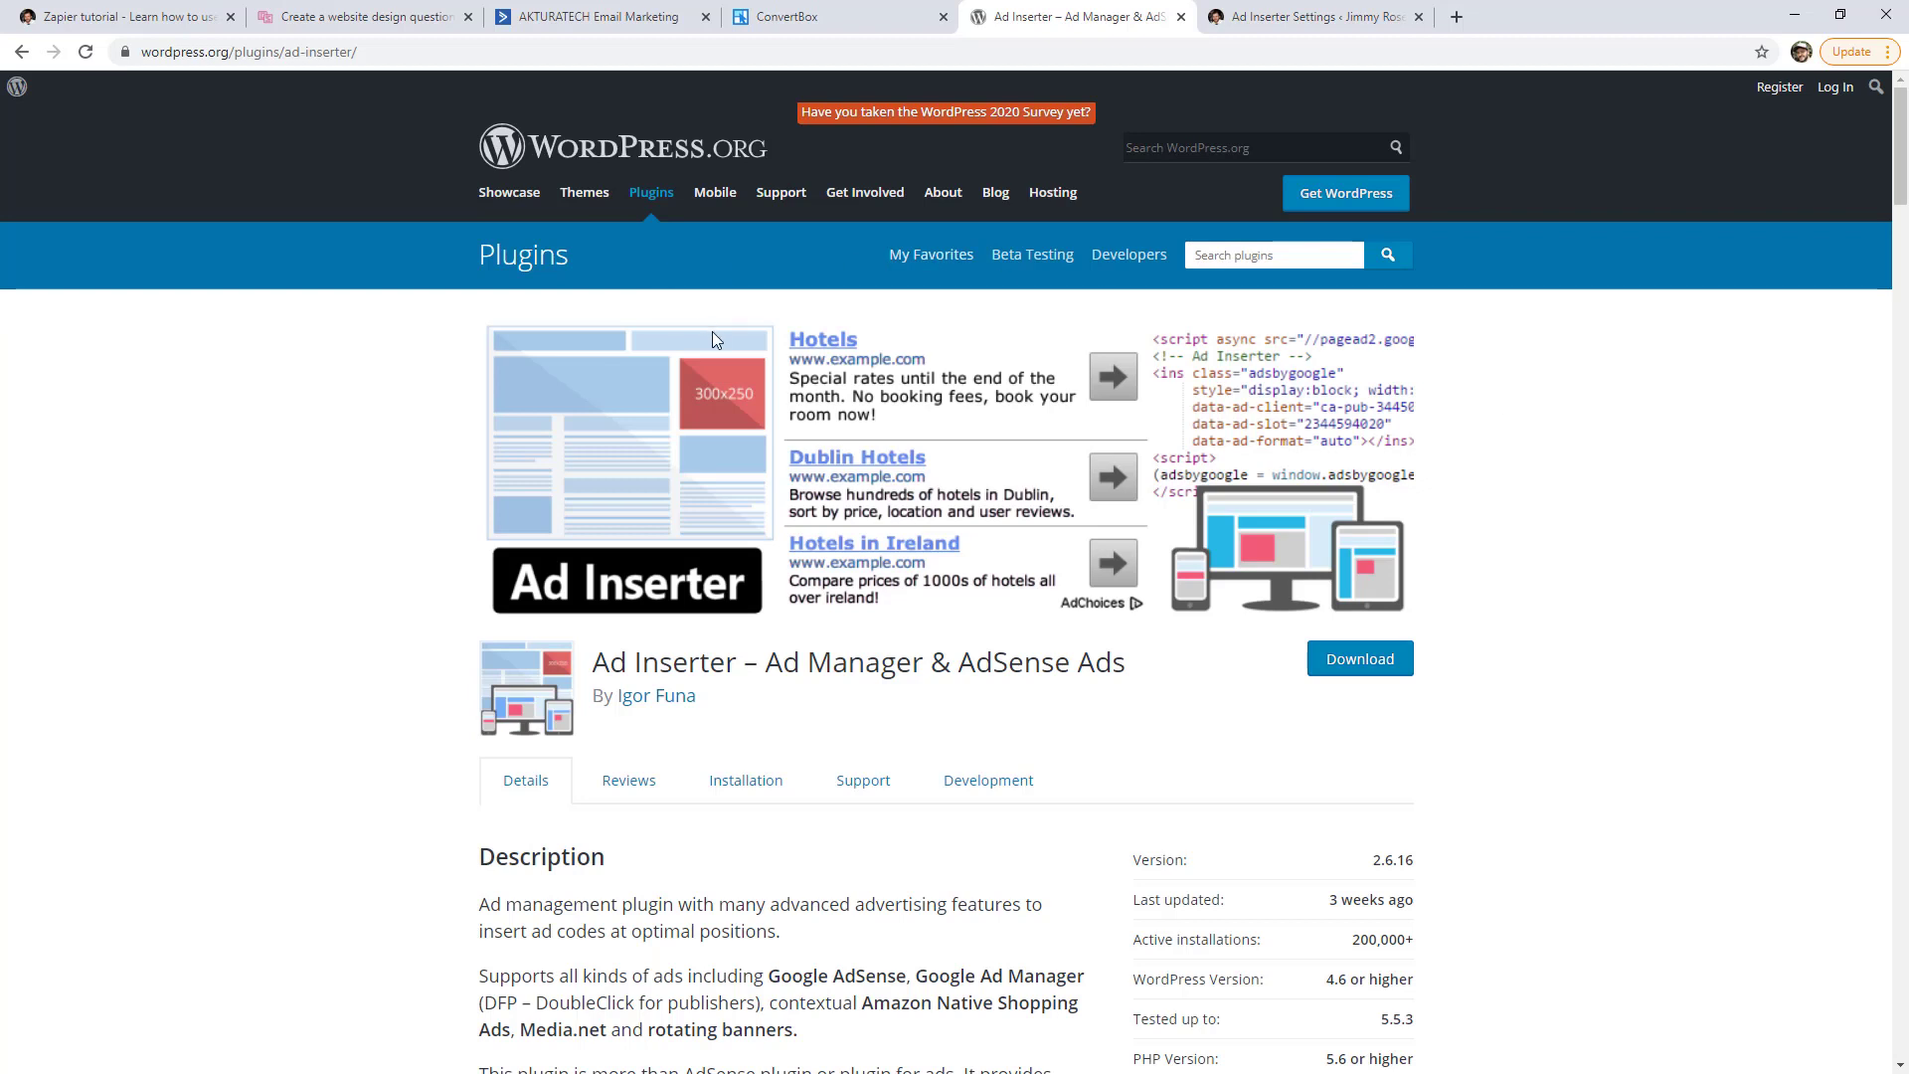
# - Highlight the Ad Inserter plugin name on WordPress.org, then switch to the blog's Ad Inserter settings
pyautogui.moveTo(744, 657); pyautogui.dragTo(593, 661)
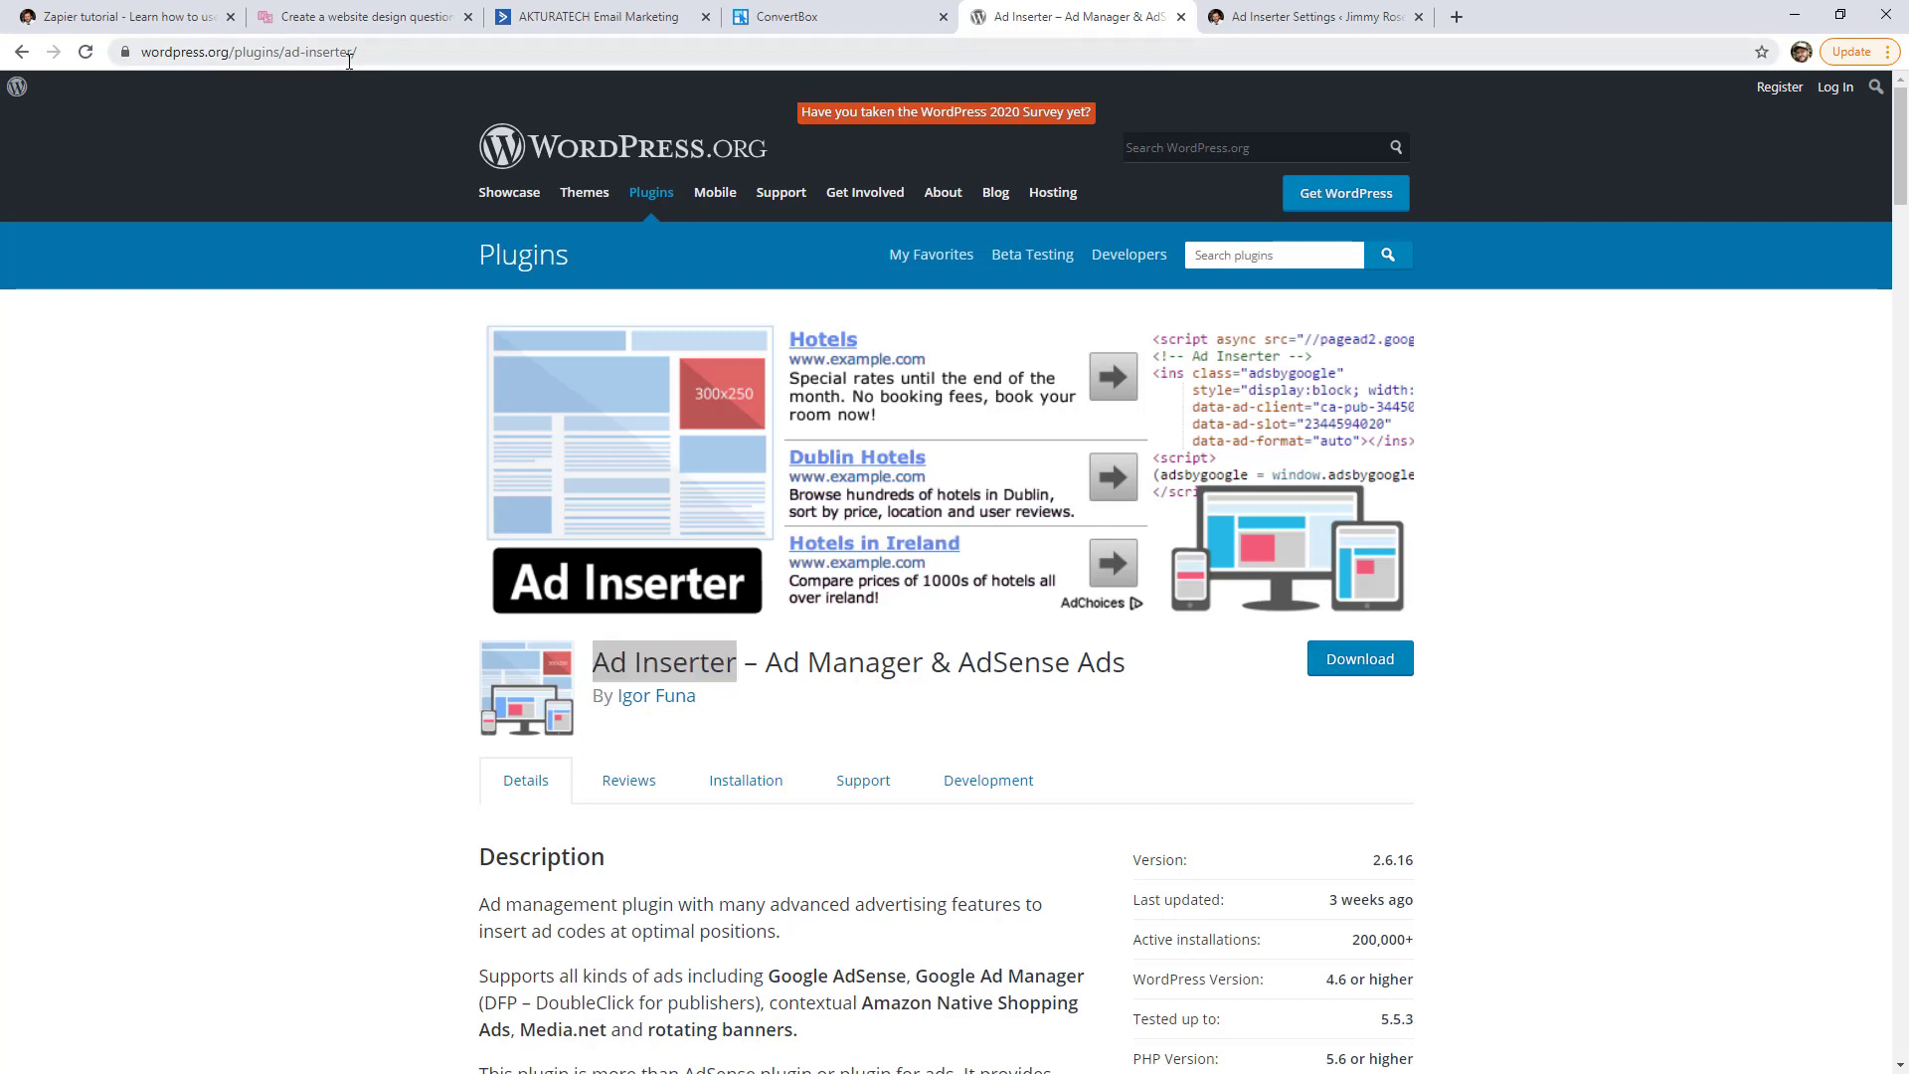
pyautogui.click(386, 596)
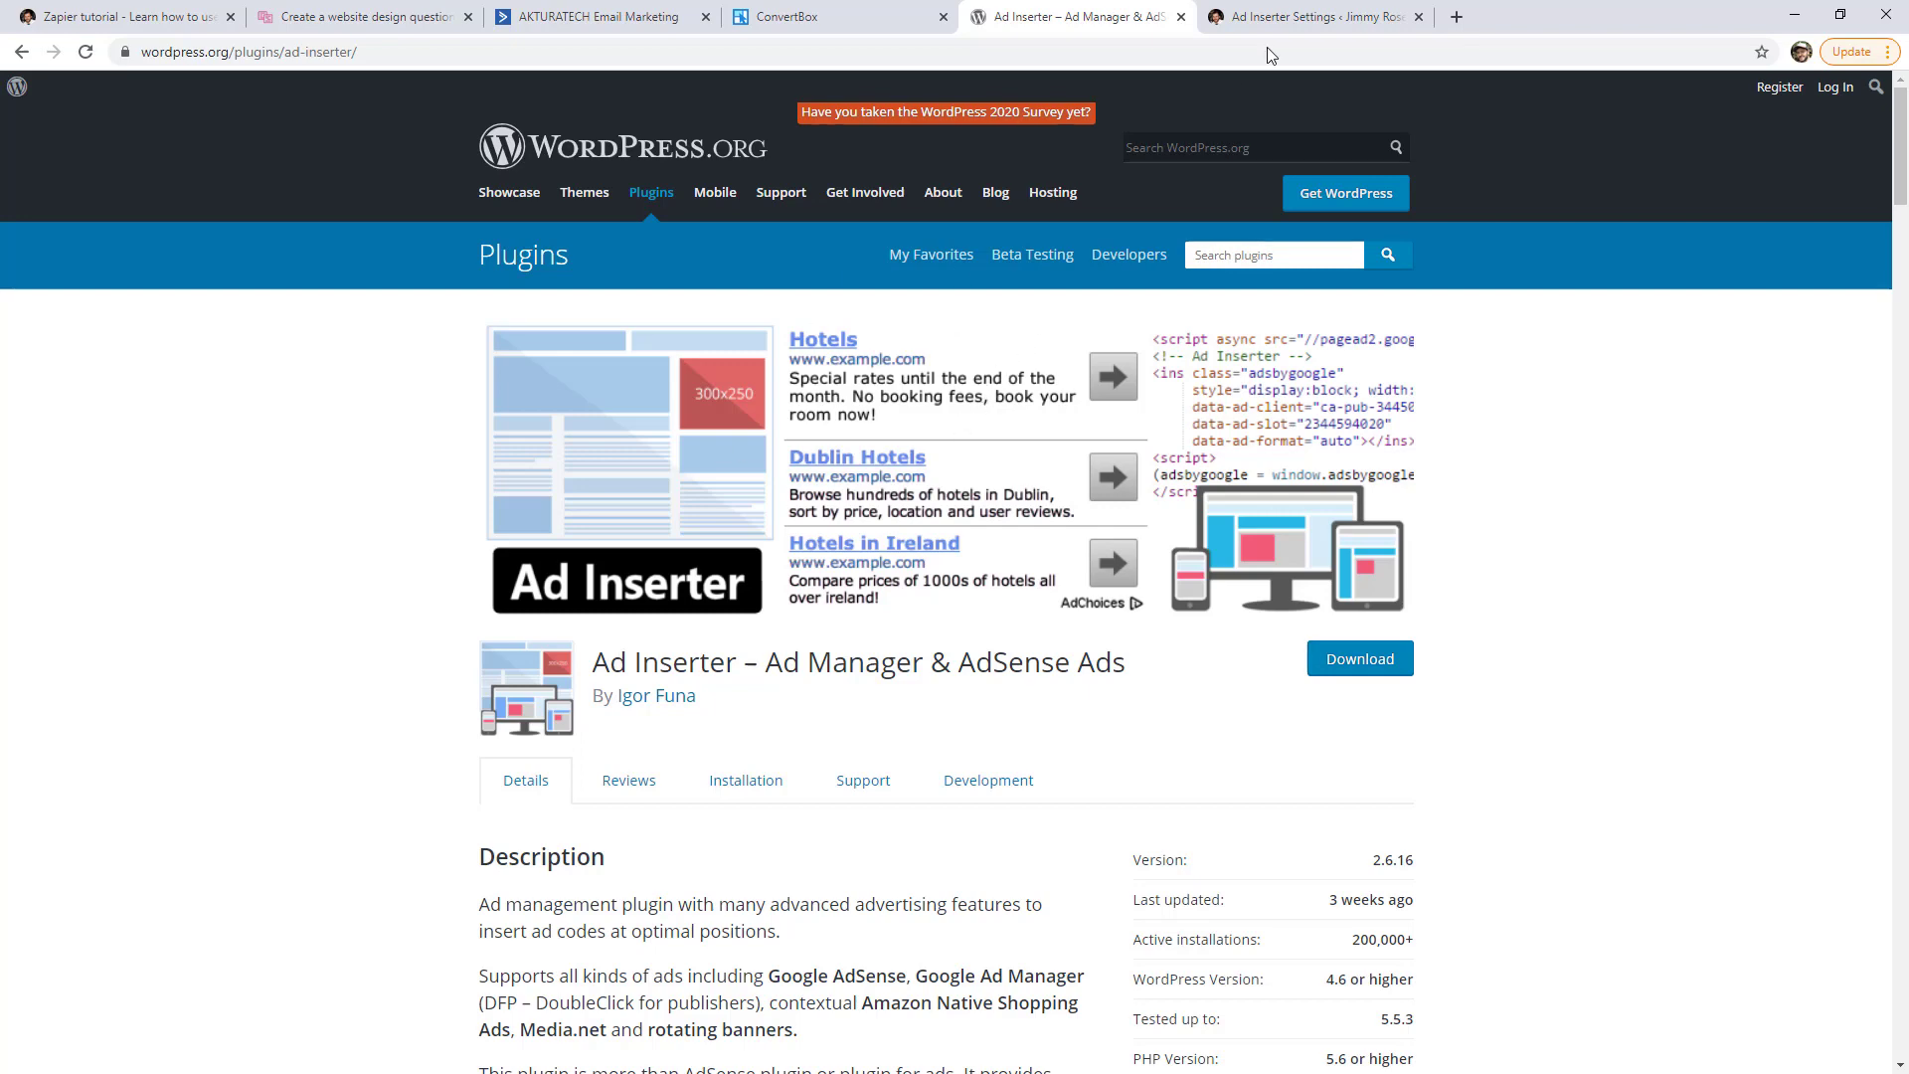
pyautogui.click(1328, 12)
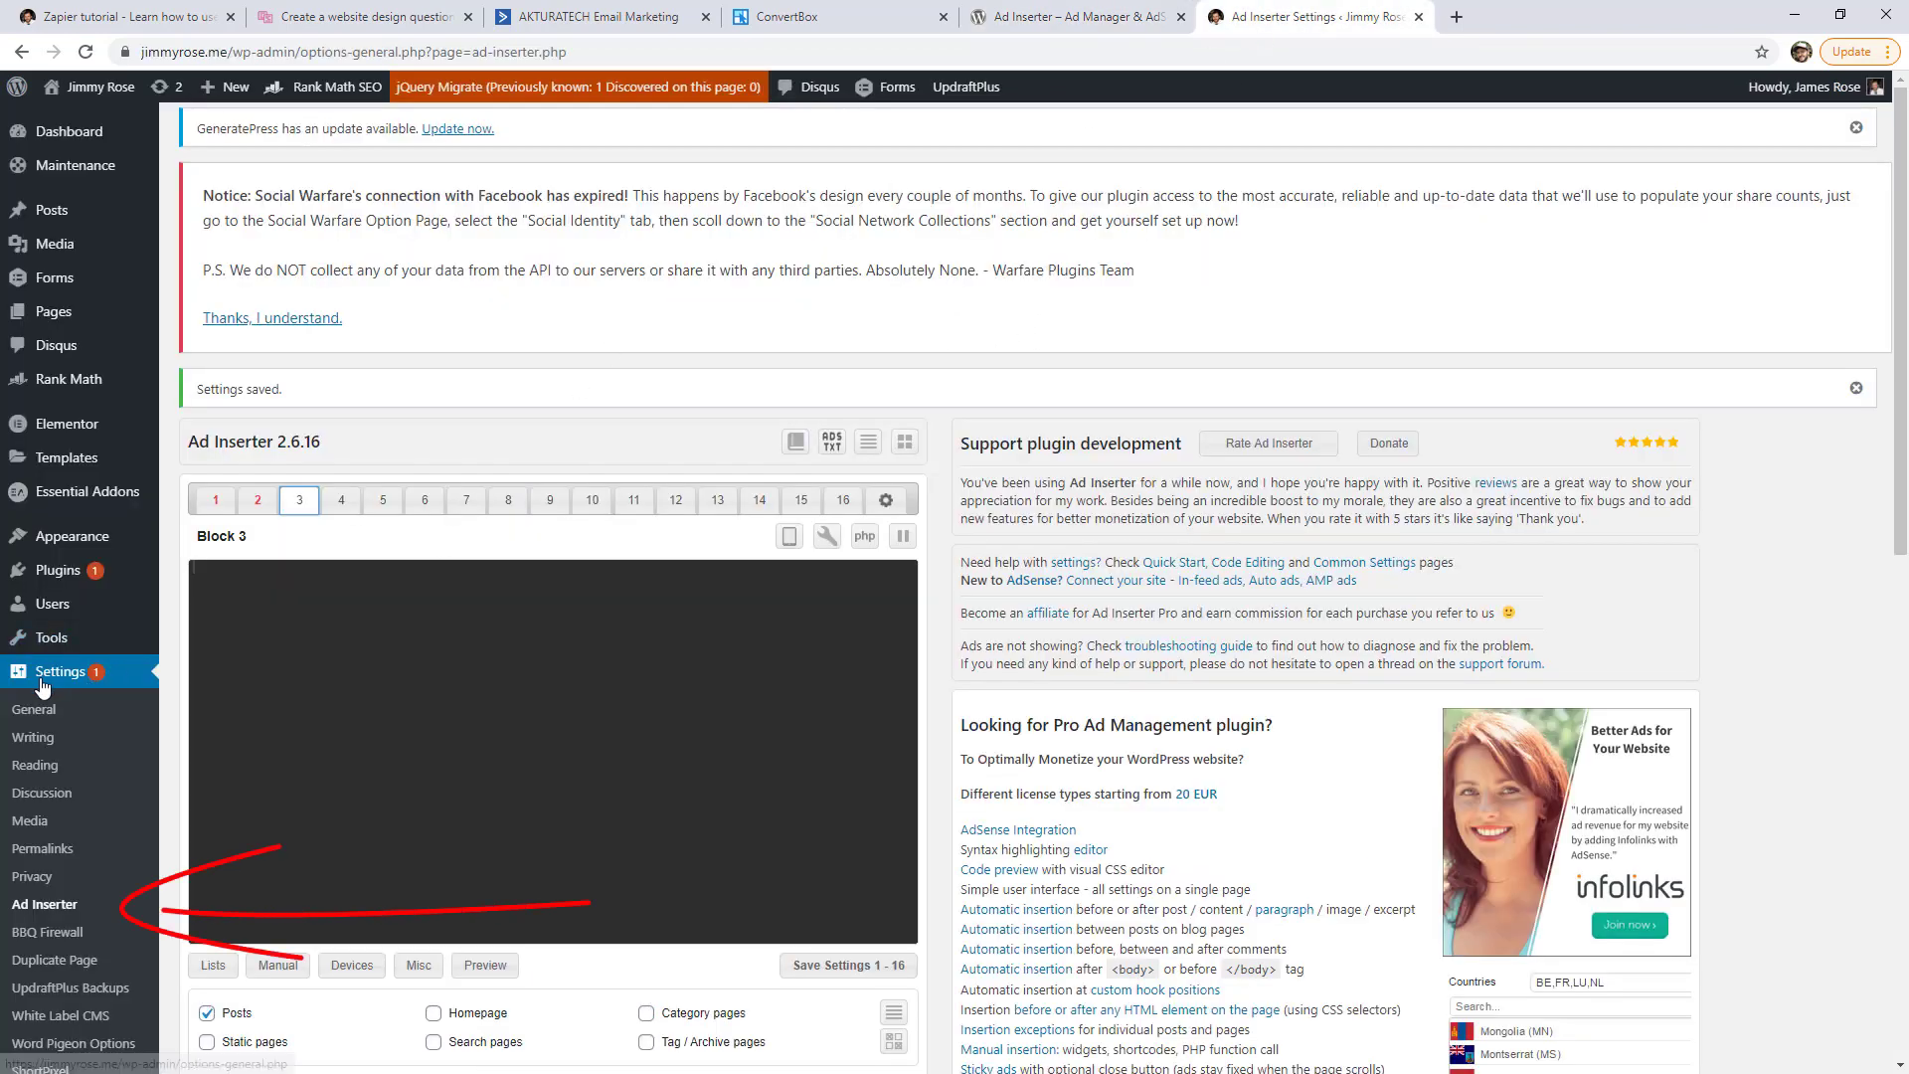
# - Reload Ad Inserter settings and select Block 1's jr-inline-cta code, inserted after paragraph 6 on posts
pyautogui.click(45, 903)
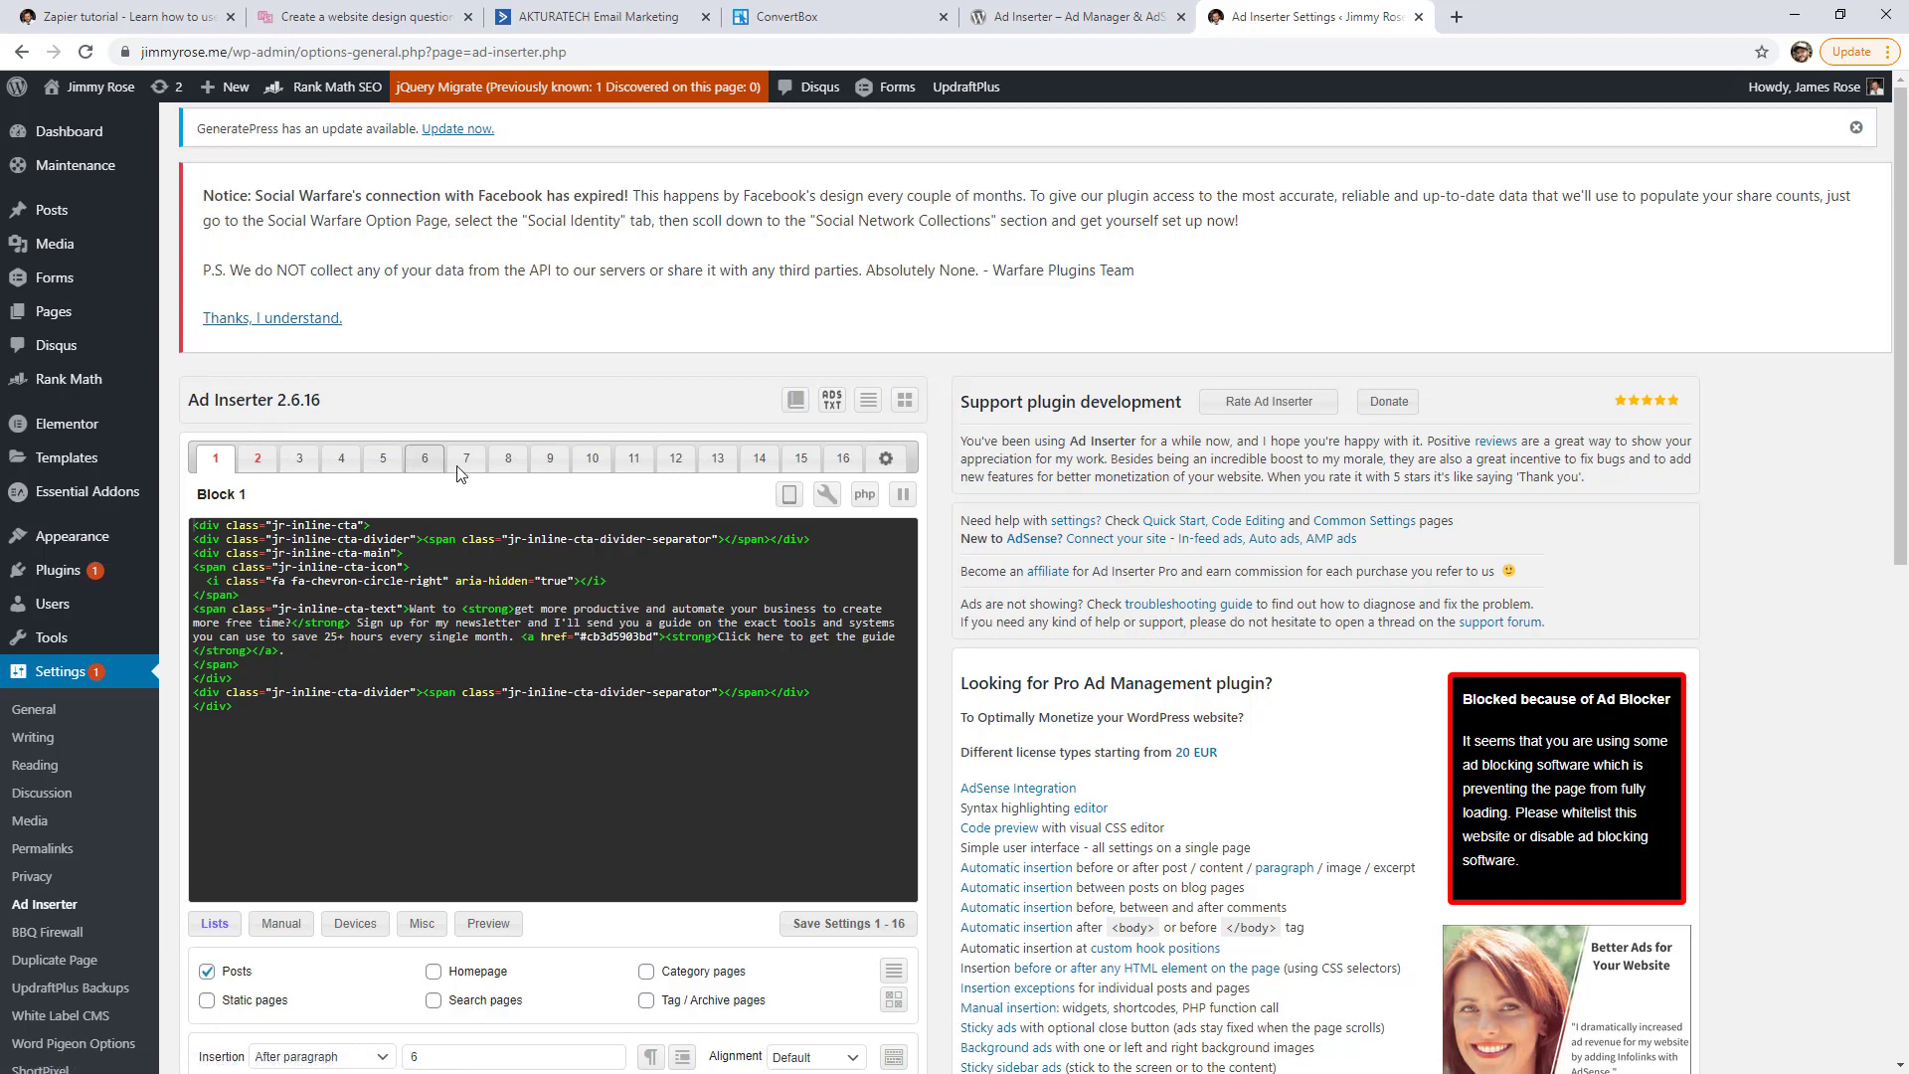
pyautogui.moveTo(353, 718); pyautogui.dragTo(194, 517)
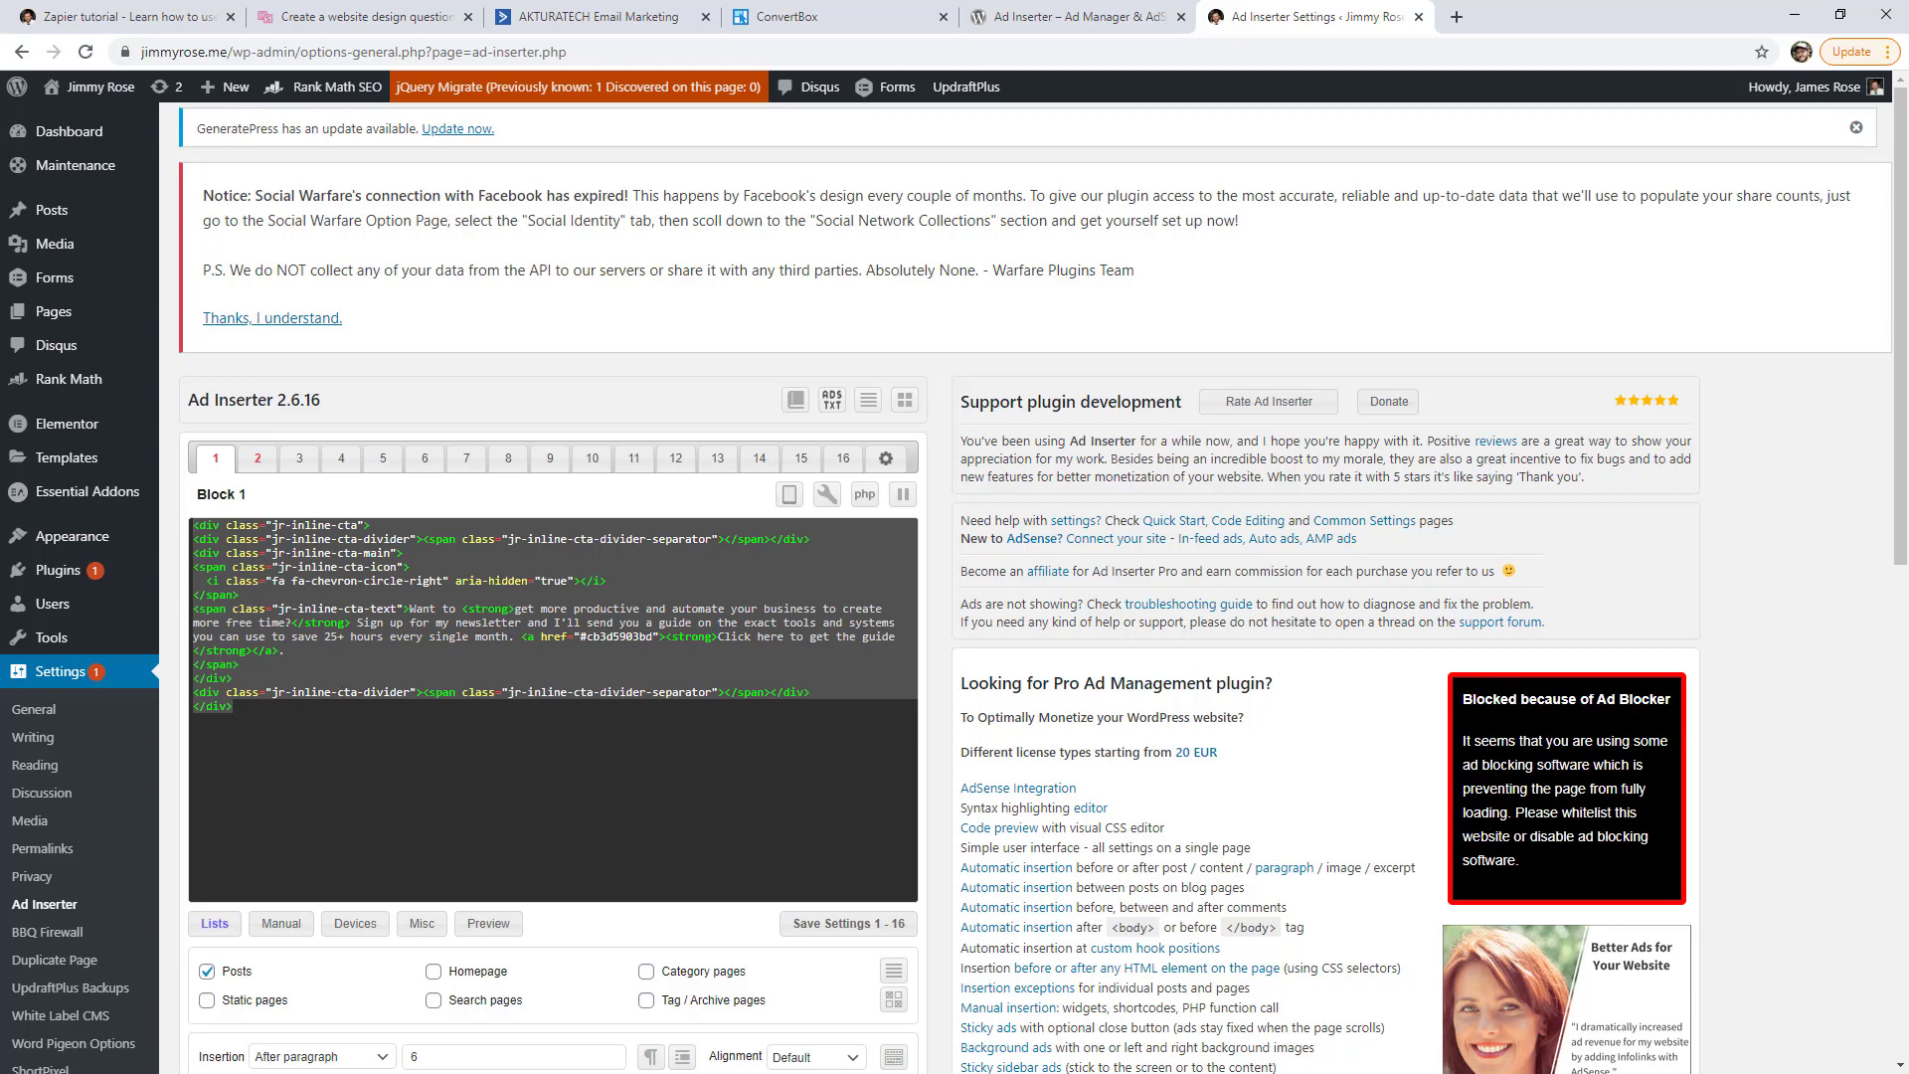
# - Glance at jr opt in.html and ConvertBox, then copy the ActiveCampaign form's simple embed code
pyautogui.hotkey('alt', 'Tab')
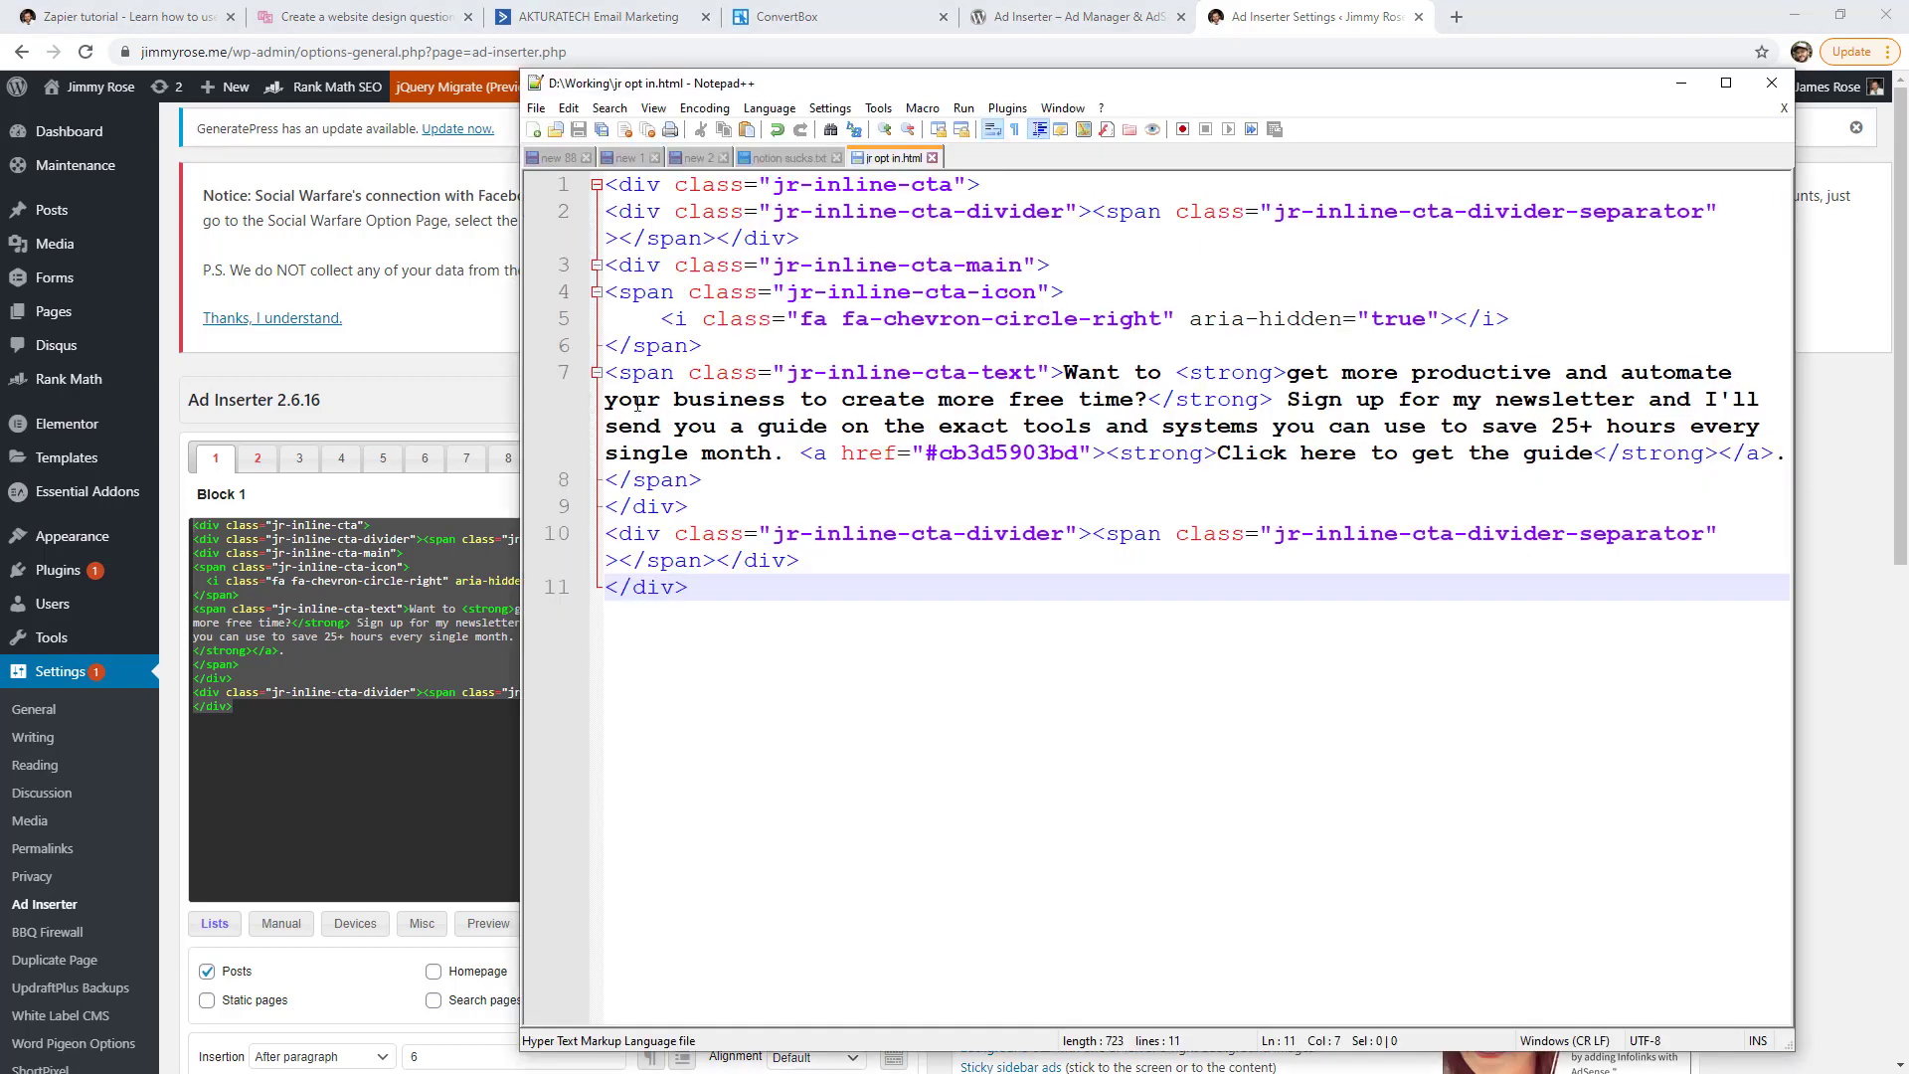
pyautogui.click(451, 380)
pyautogui.click(810, 27)
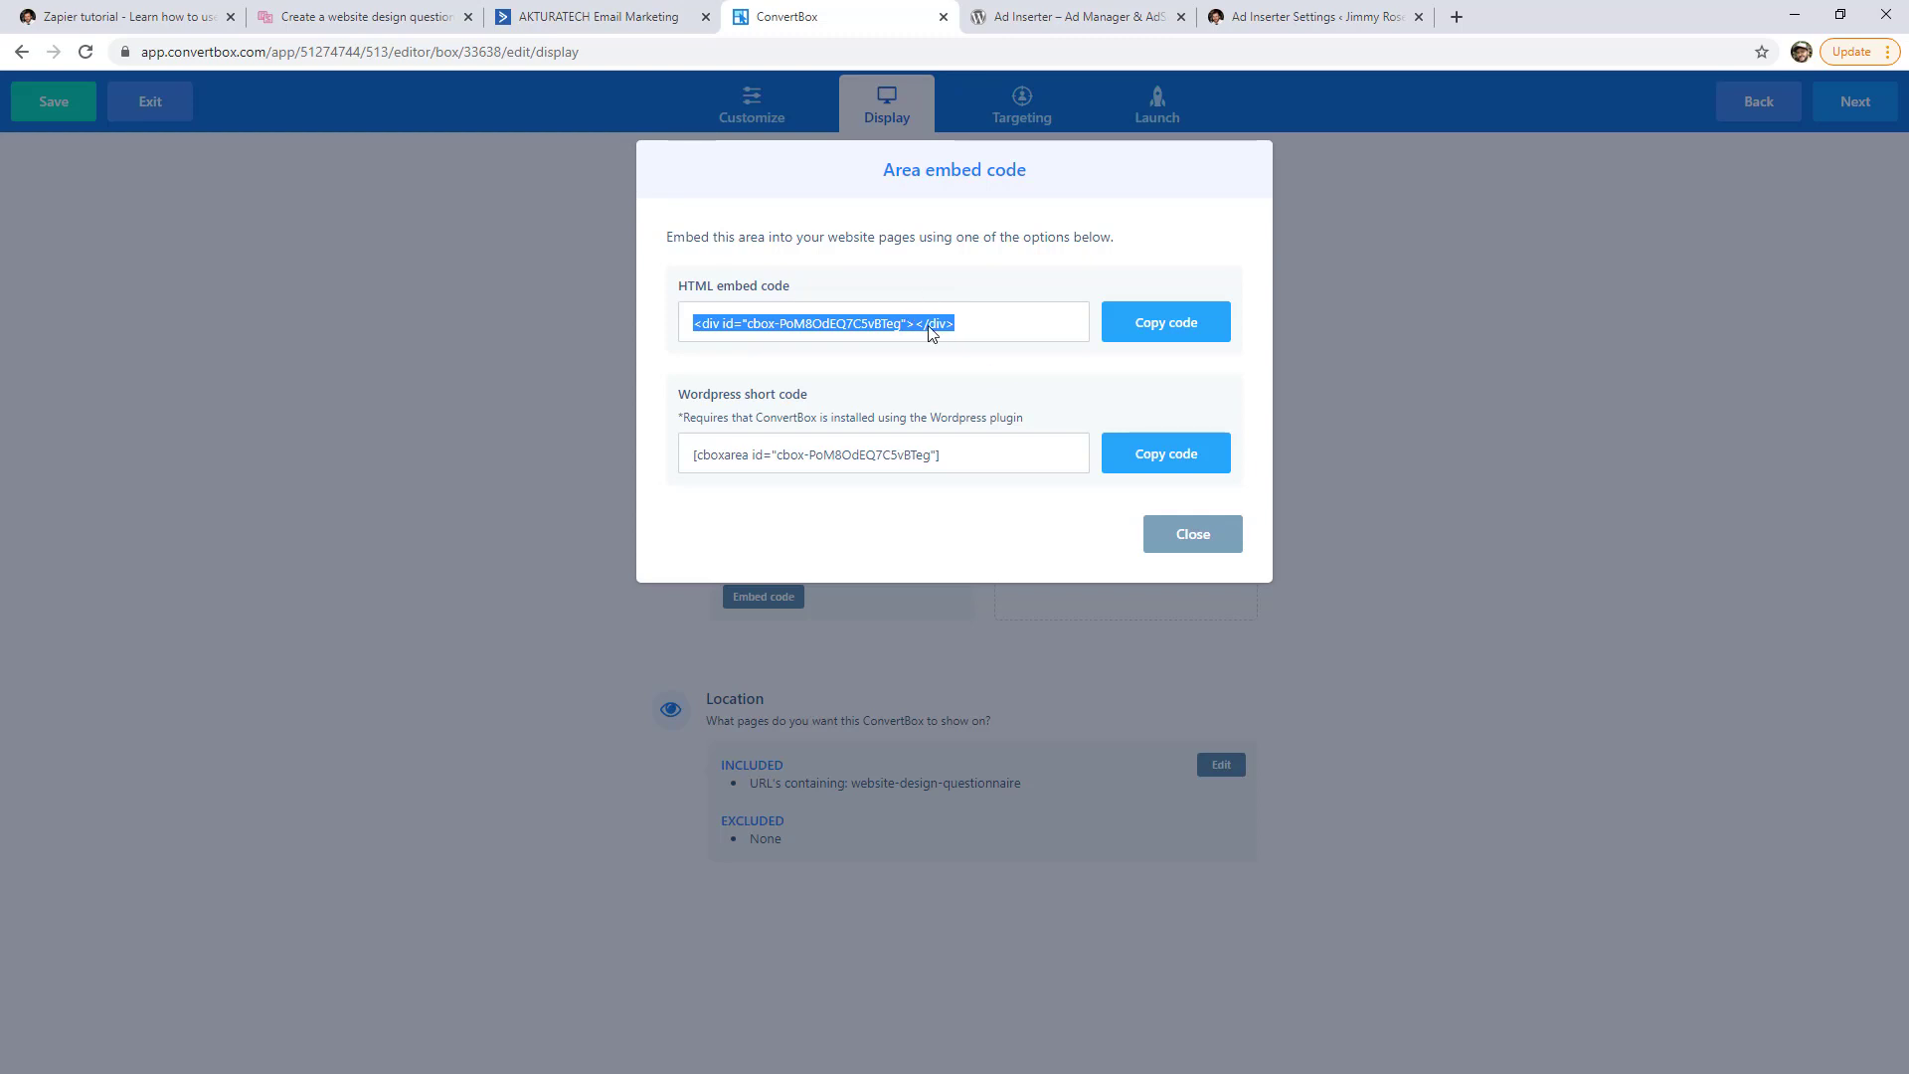
pyautogui.click(718, 16)
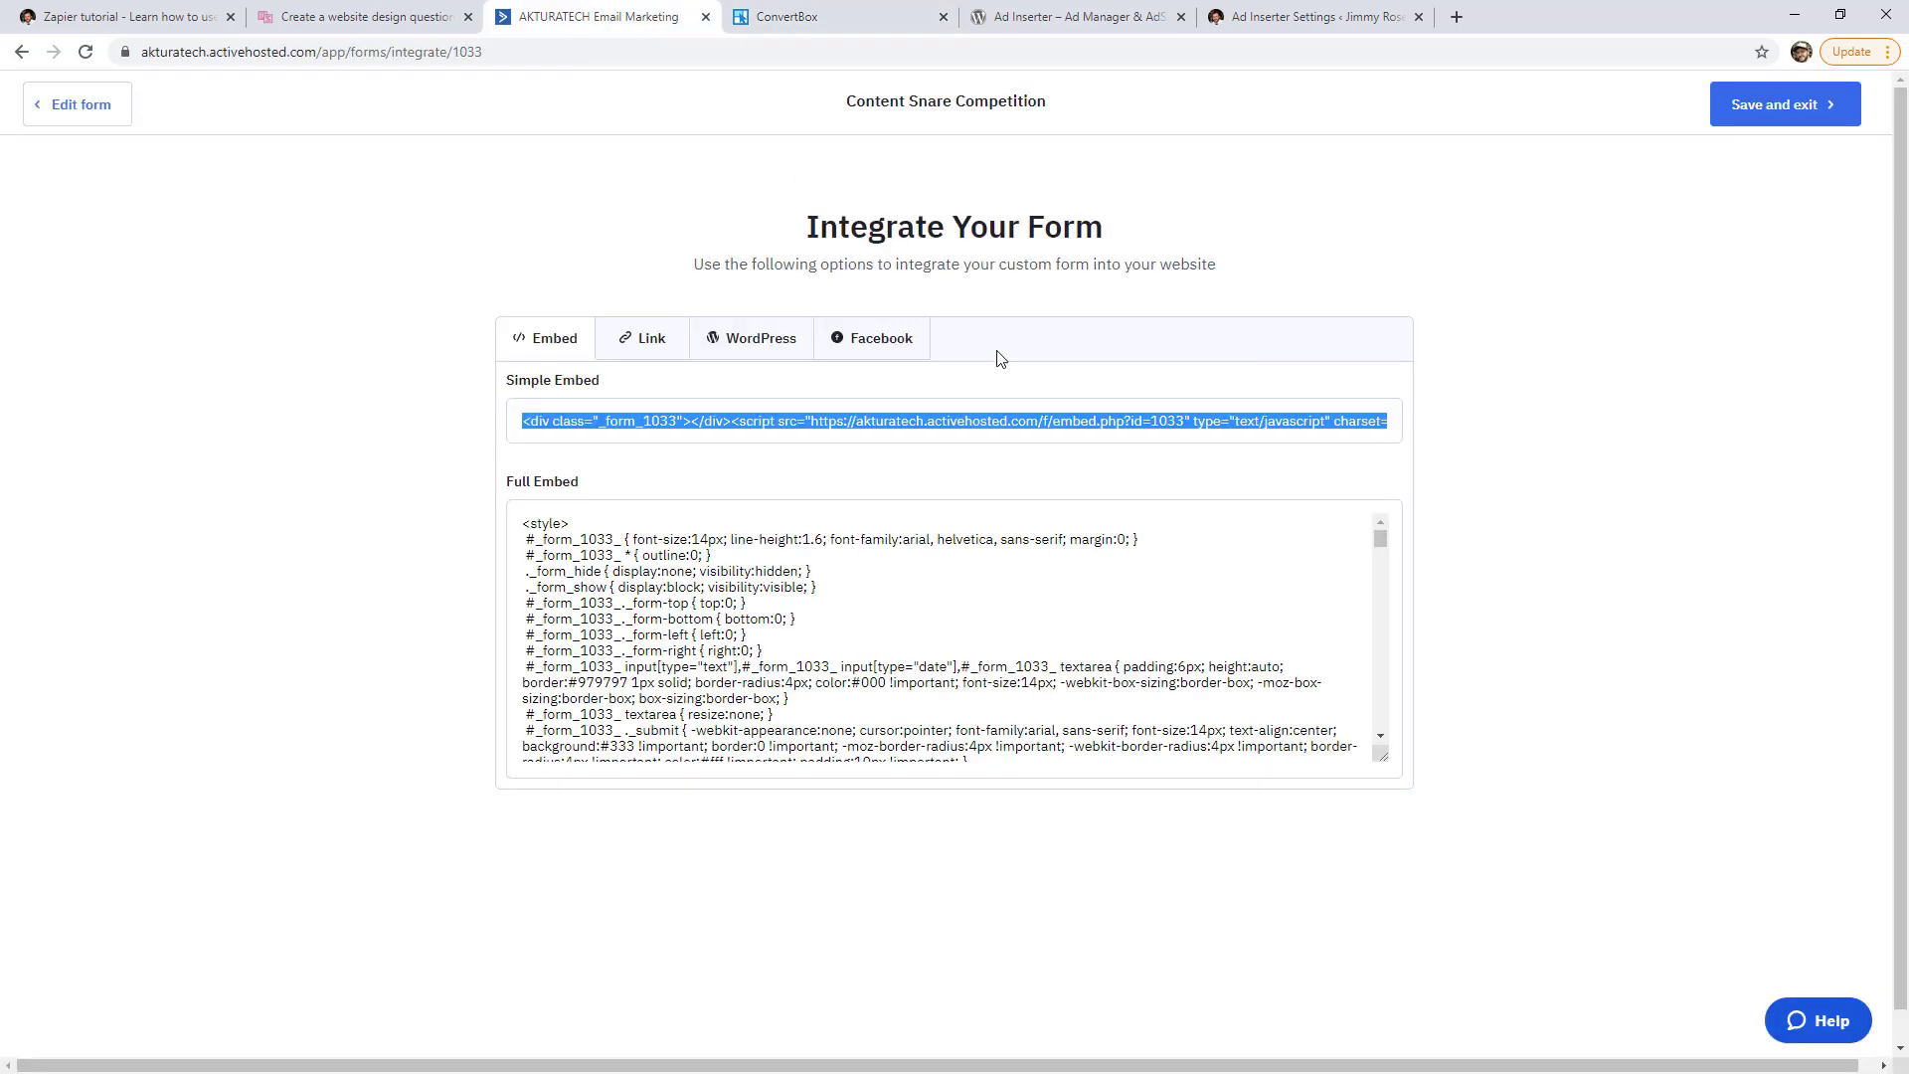
pyautogui.click(940, 418)
pyautogui.hotkey('ctrl', 'c')
# - Back in Ad Inserter, inspect Block 1's code, then open Block 2 with the same markup
pyautogui.click(1323, 16)
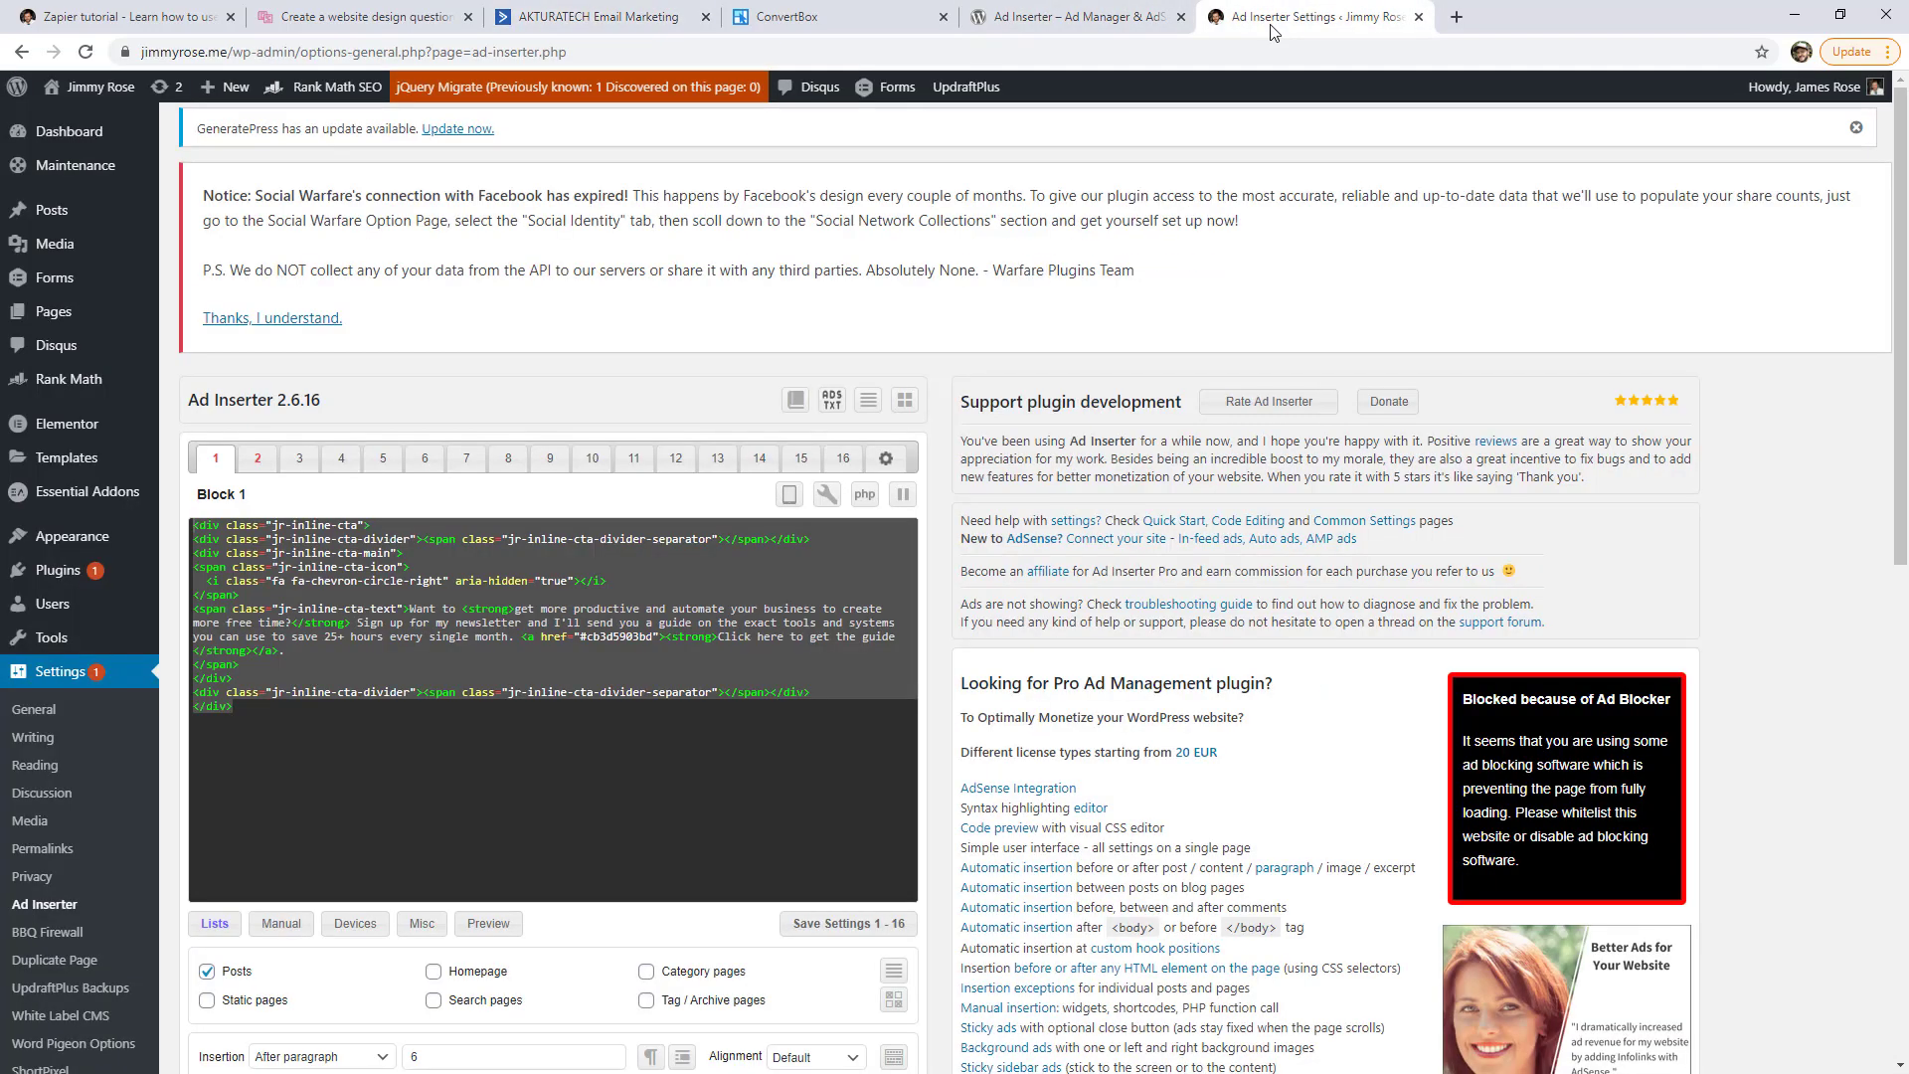
pyautogui.click(411, 582)
pyautogui.scroll(-1, 411, 582)
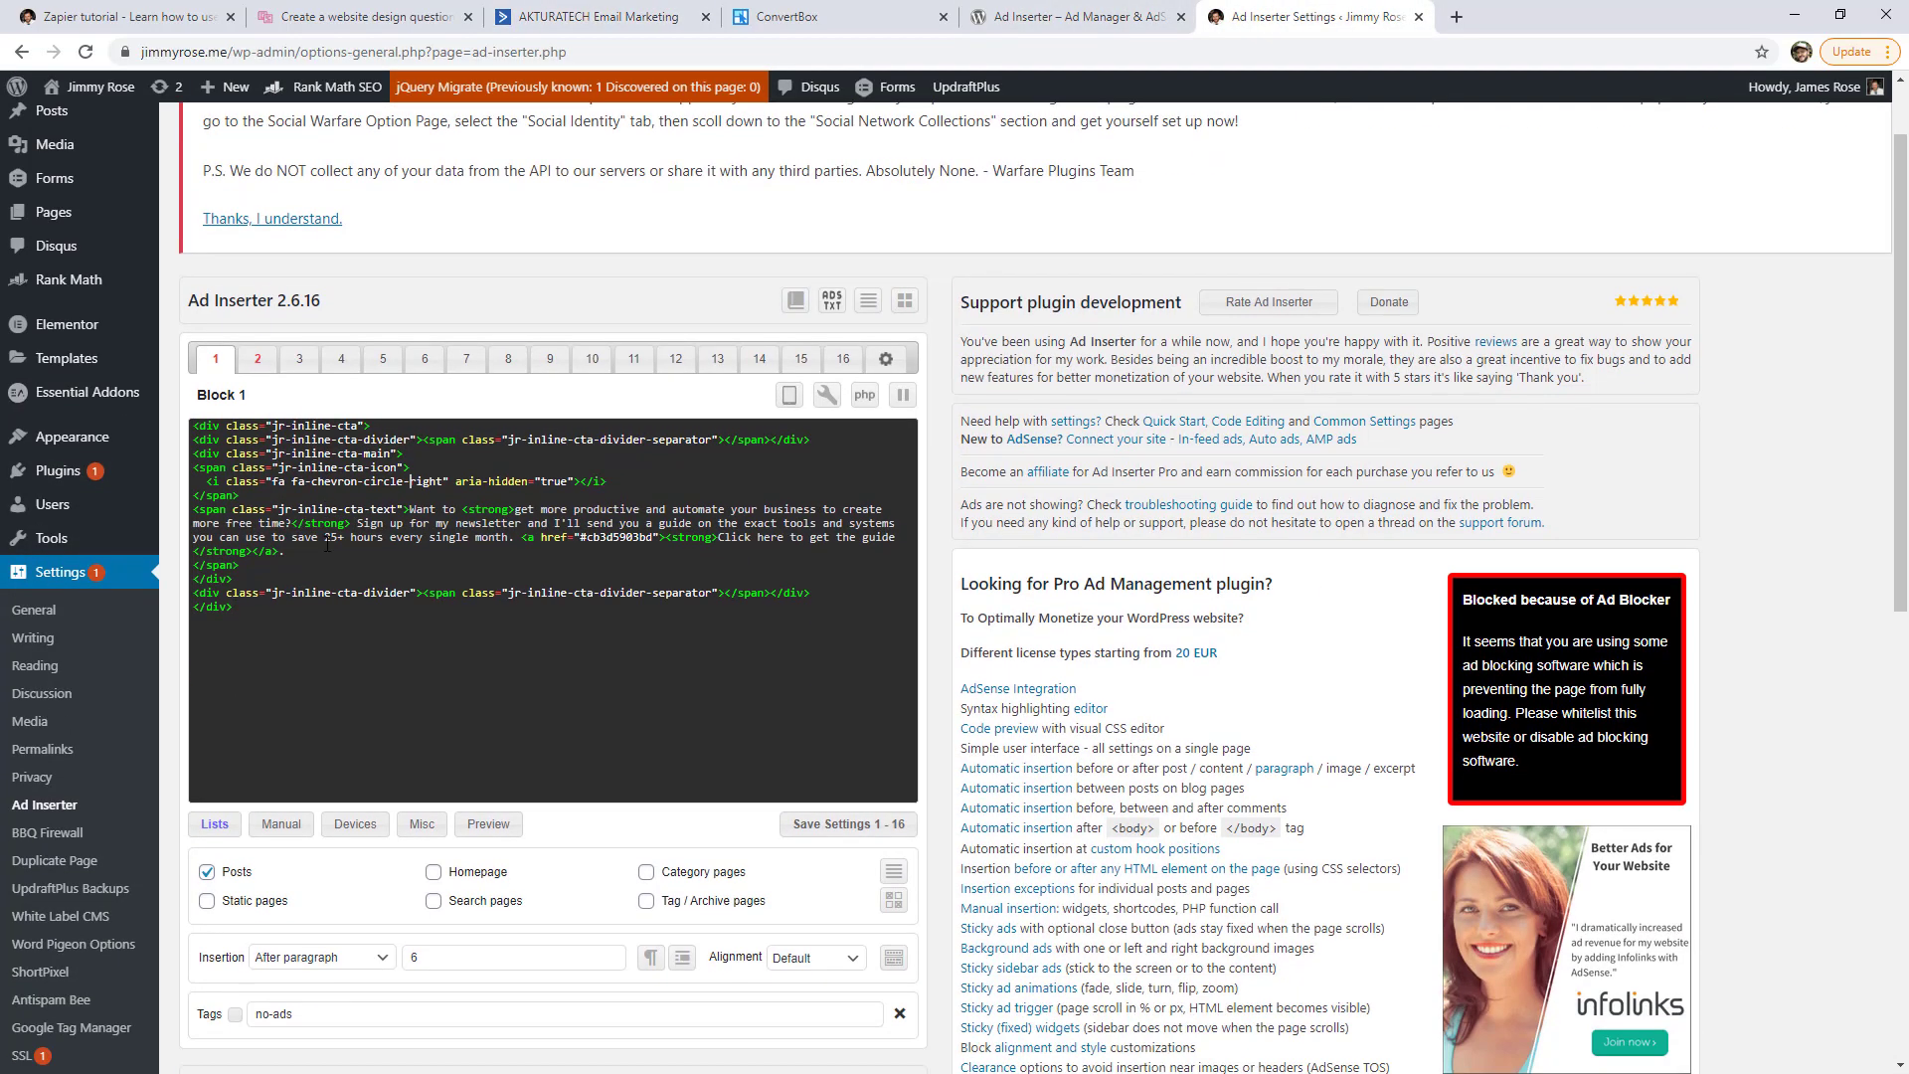
pyautogui.scroll(1, 265, 458)
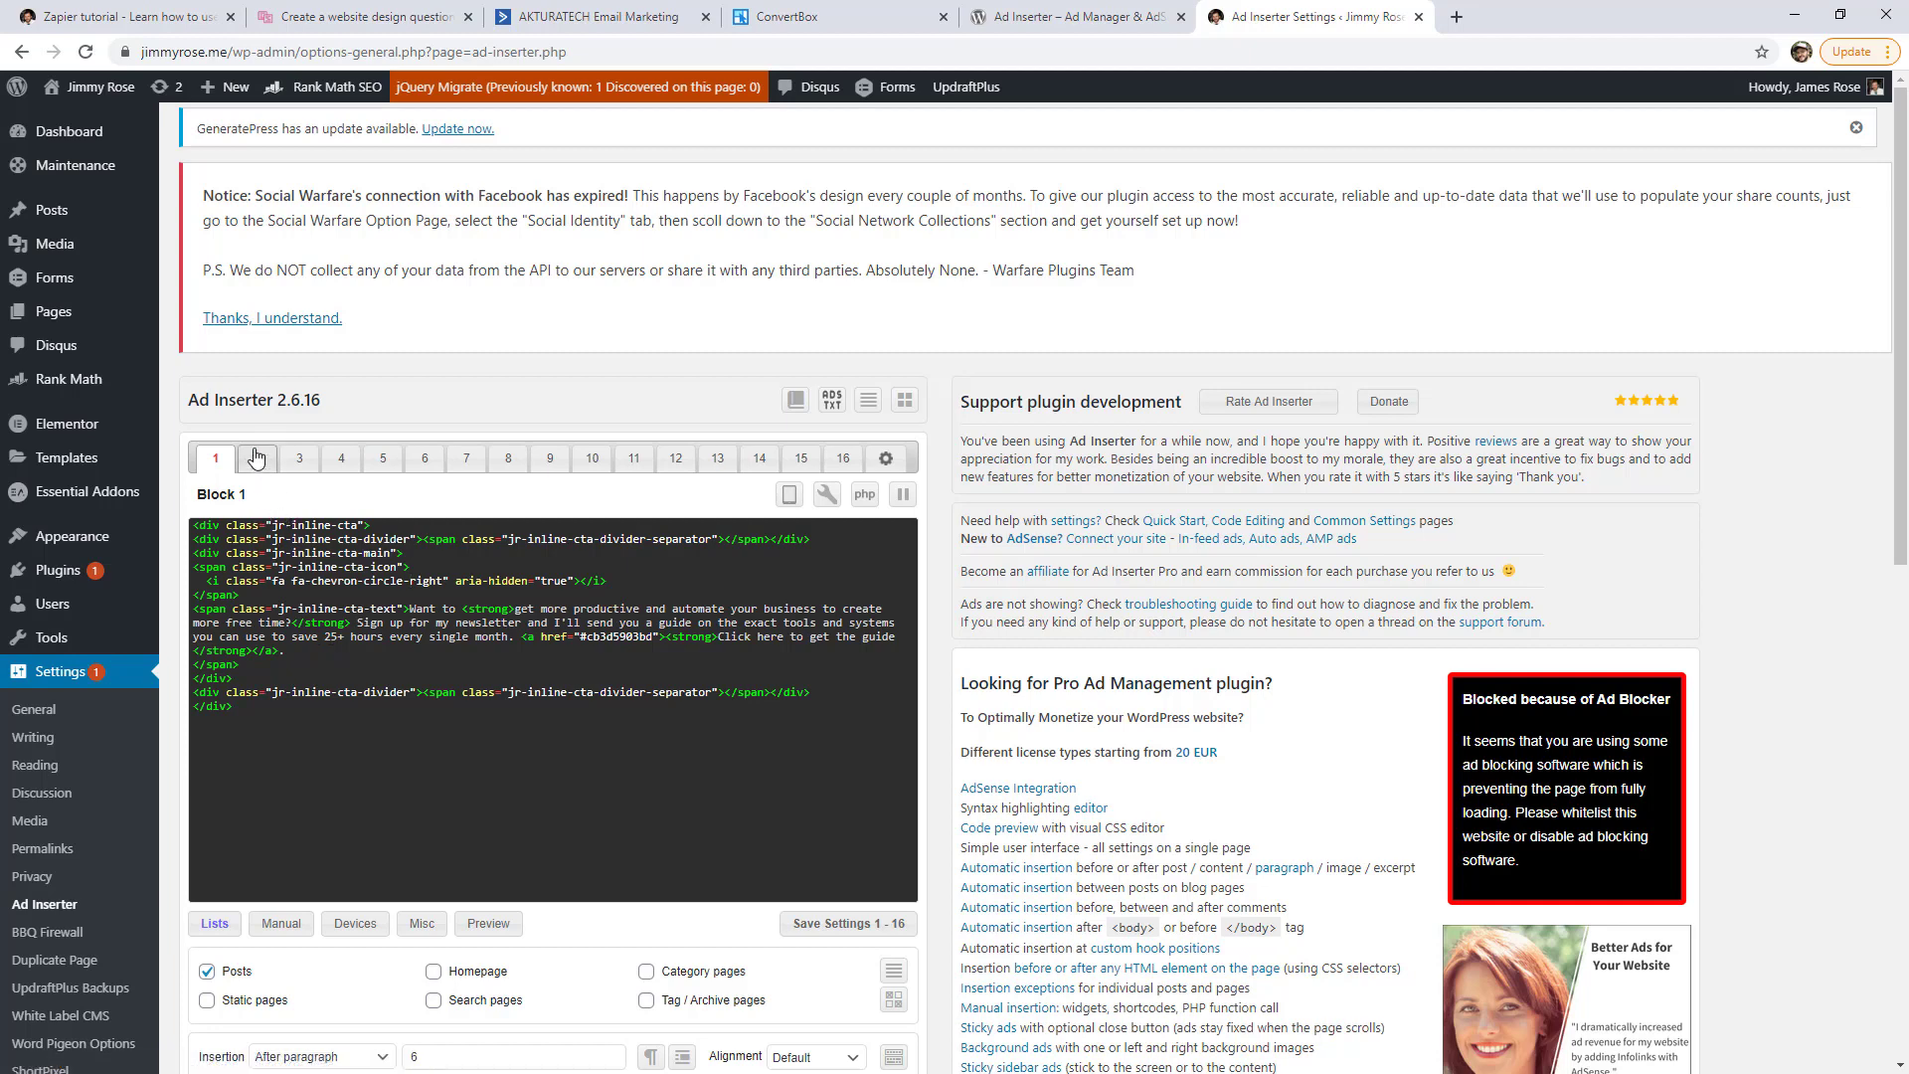
pyautogui.click(256, 457)
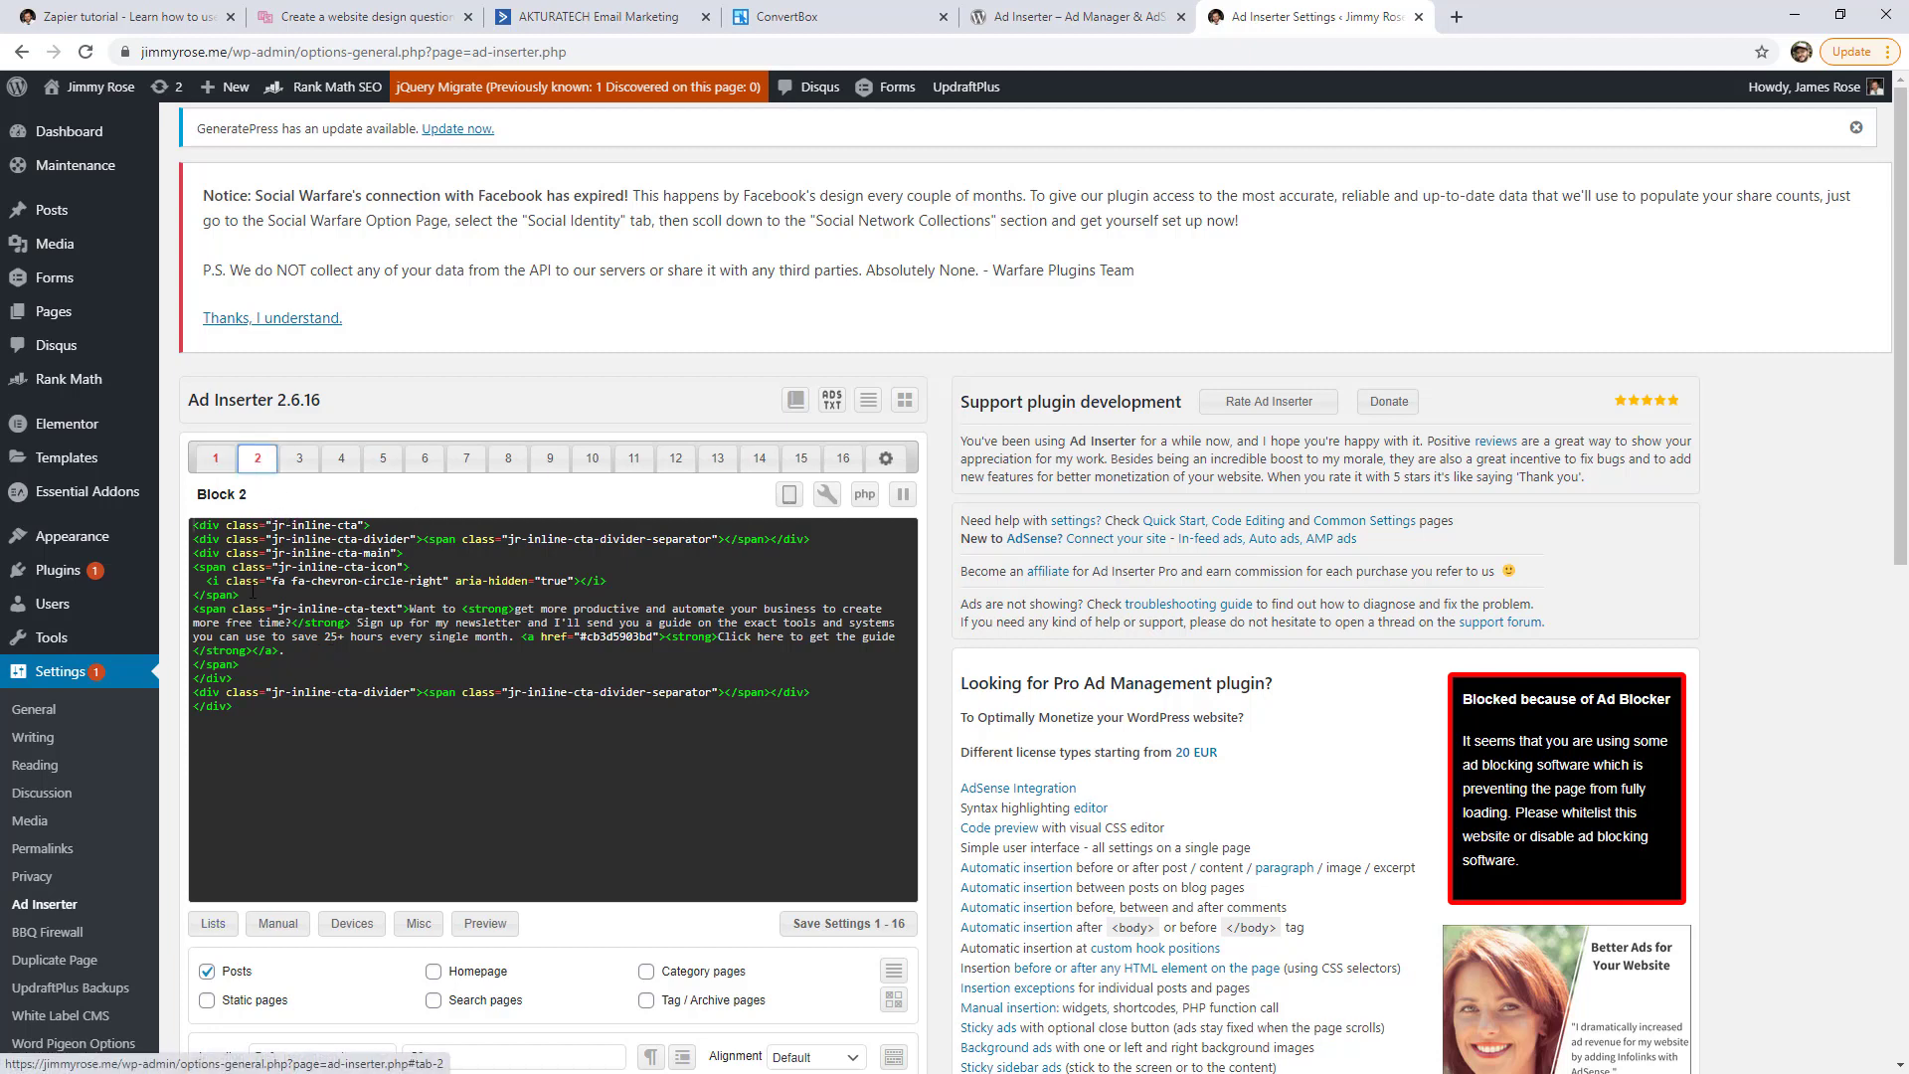
# - Reopen Block 1 and highlight its no-ads exclusion tag below the after-paragraph 6 setting
pyautogui.click(216, 467)
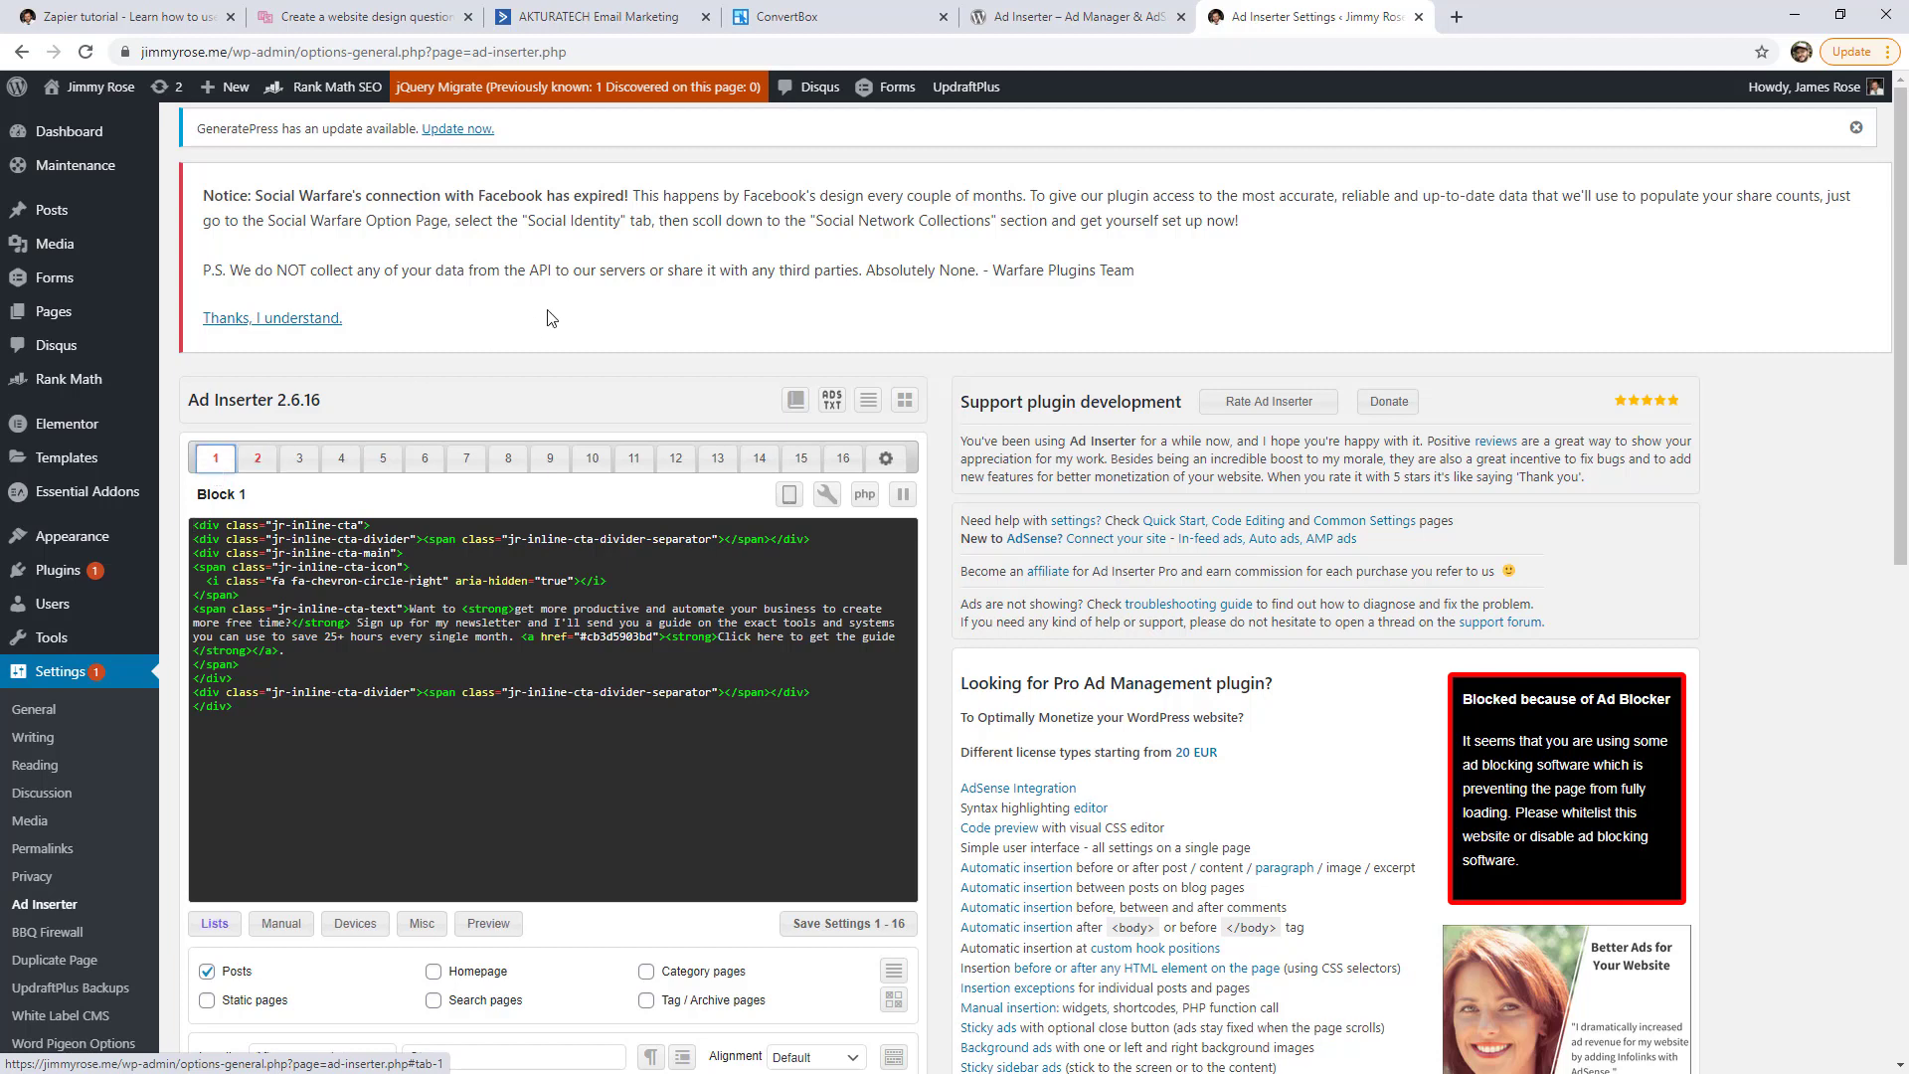
pyautogui.scroll(-4, 546, 328)
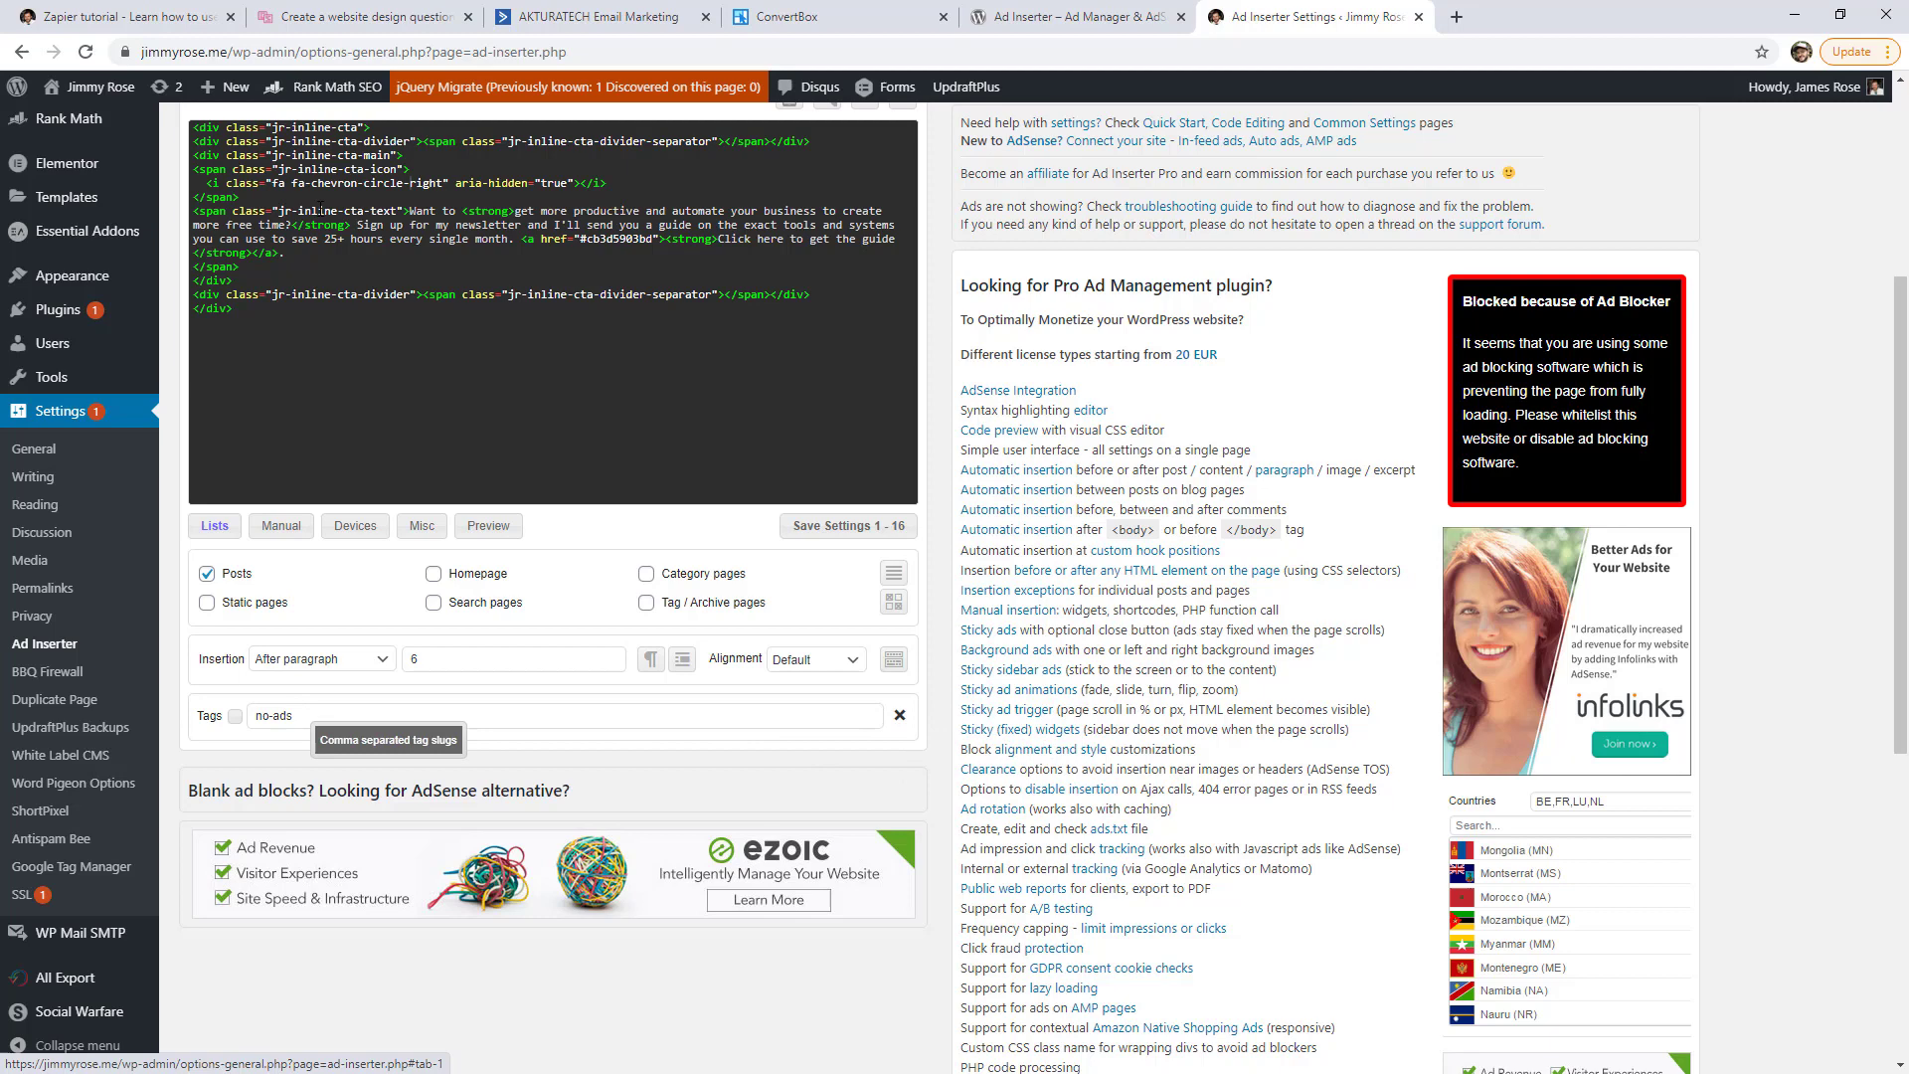
pyautogui.tripleClick(300, 717)
pyautogui.click(297, 716)
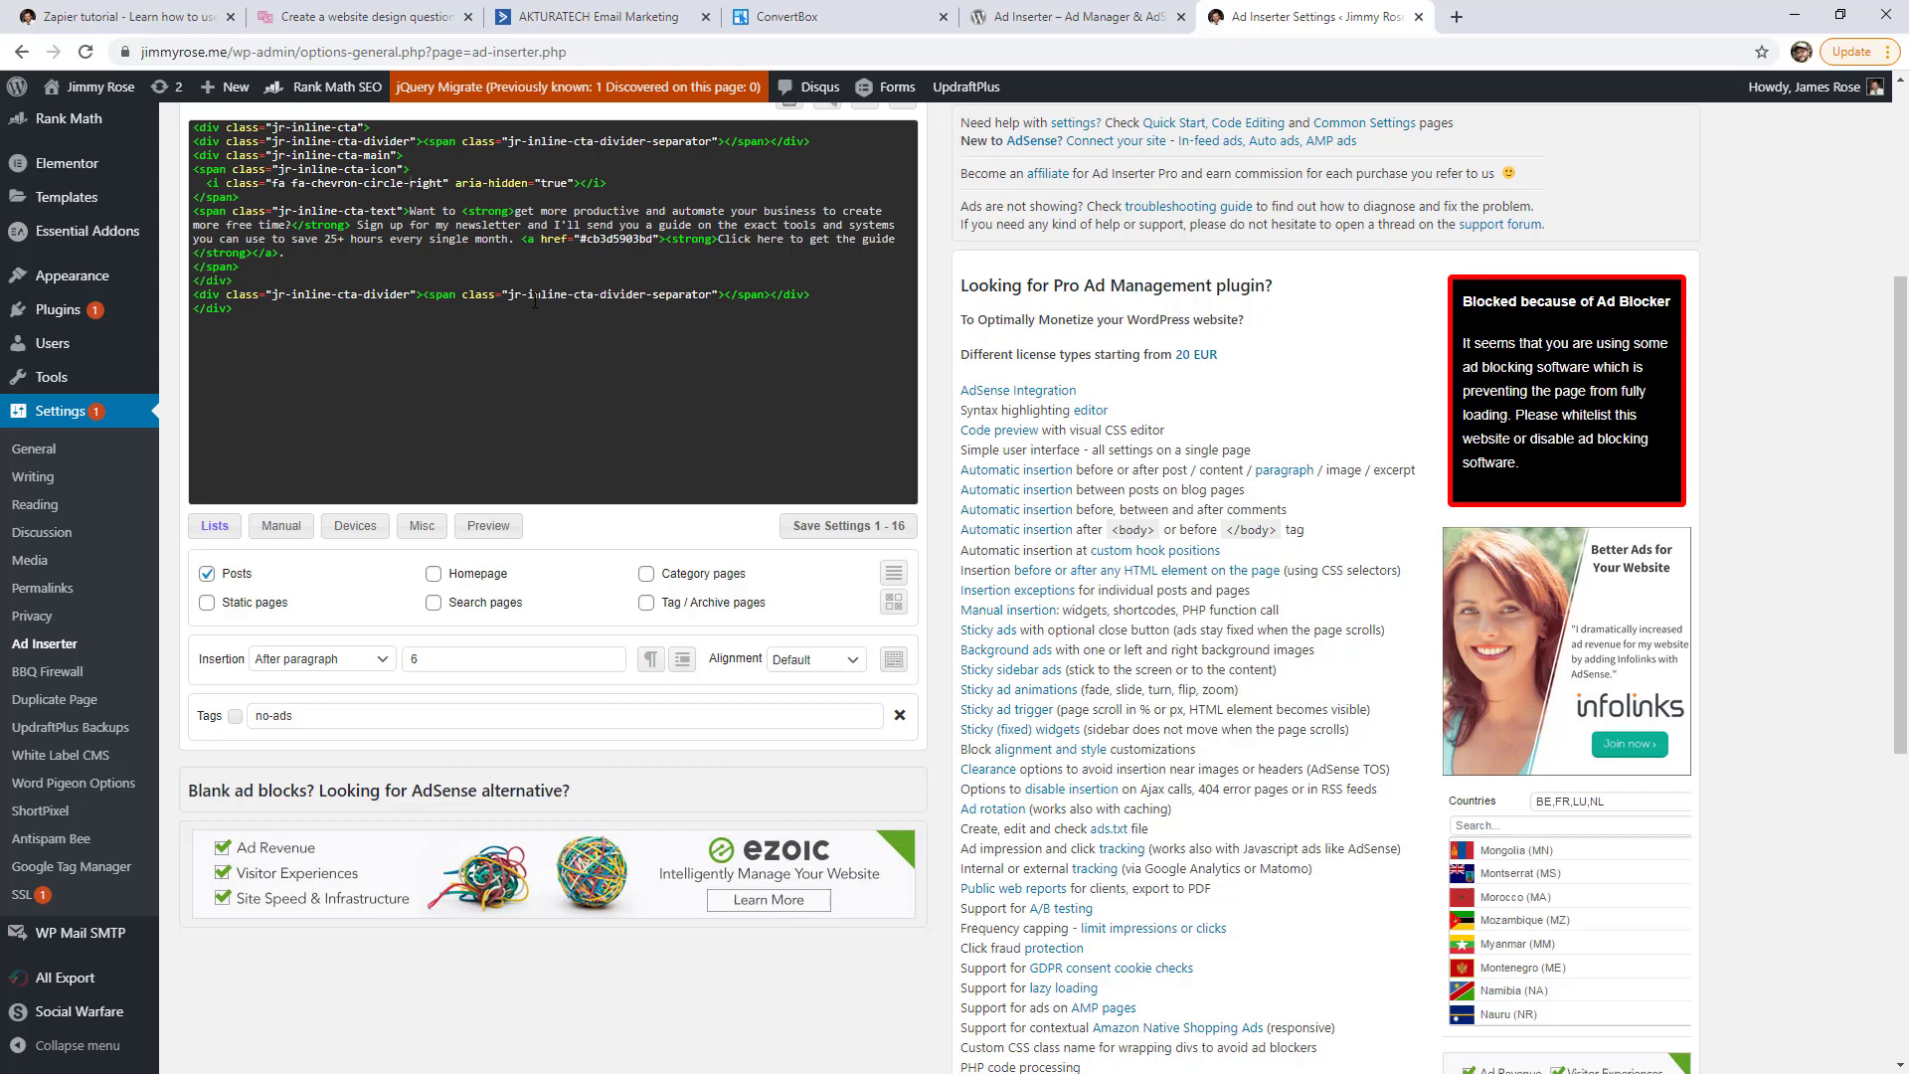
# - Compare Blocks 1 and 2, noting Block 2's before paragraph 50, then open the empty, disabled Block 3
pyautogui.scroll(1, 458, 327)
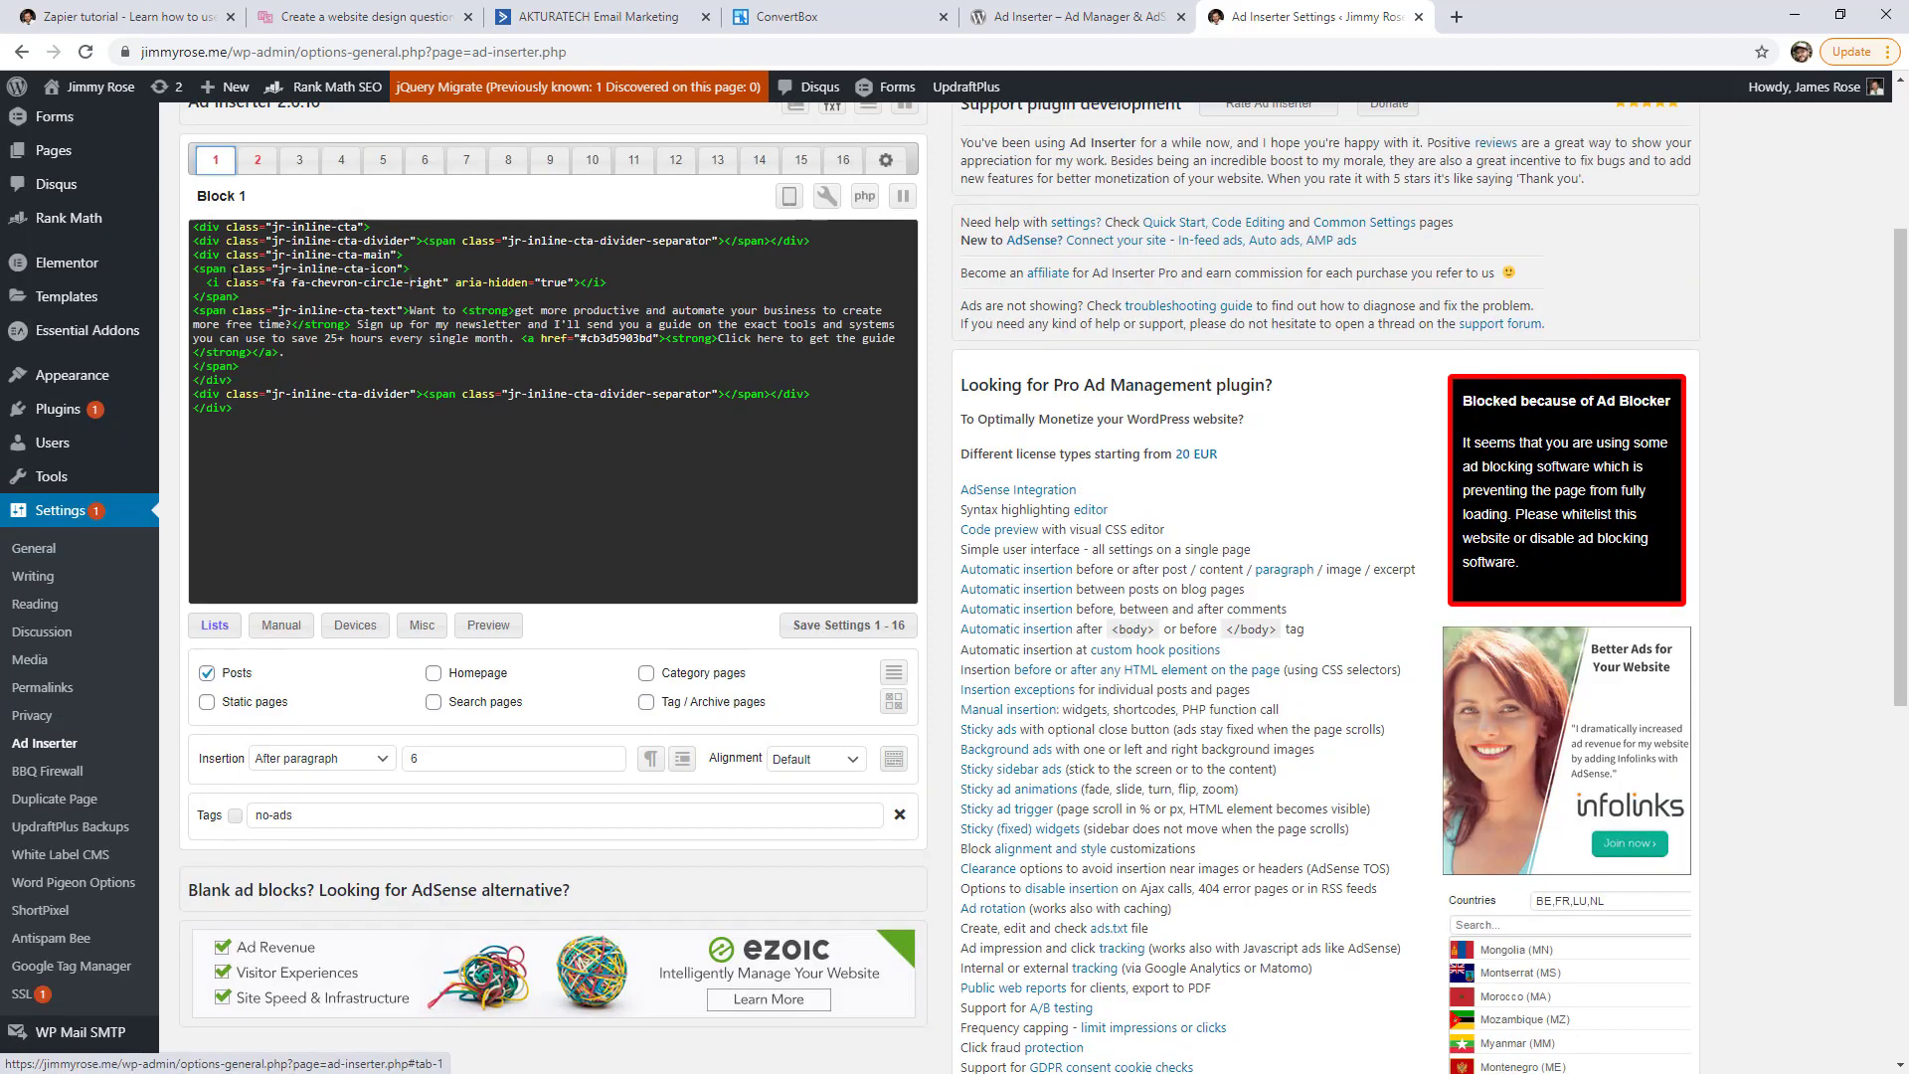
pyautogui.click(258, 161)
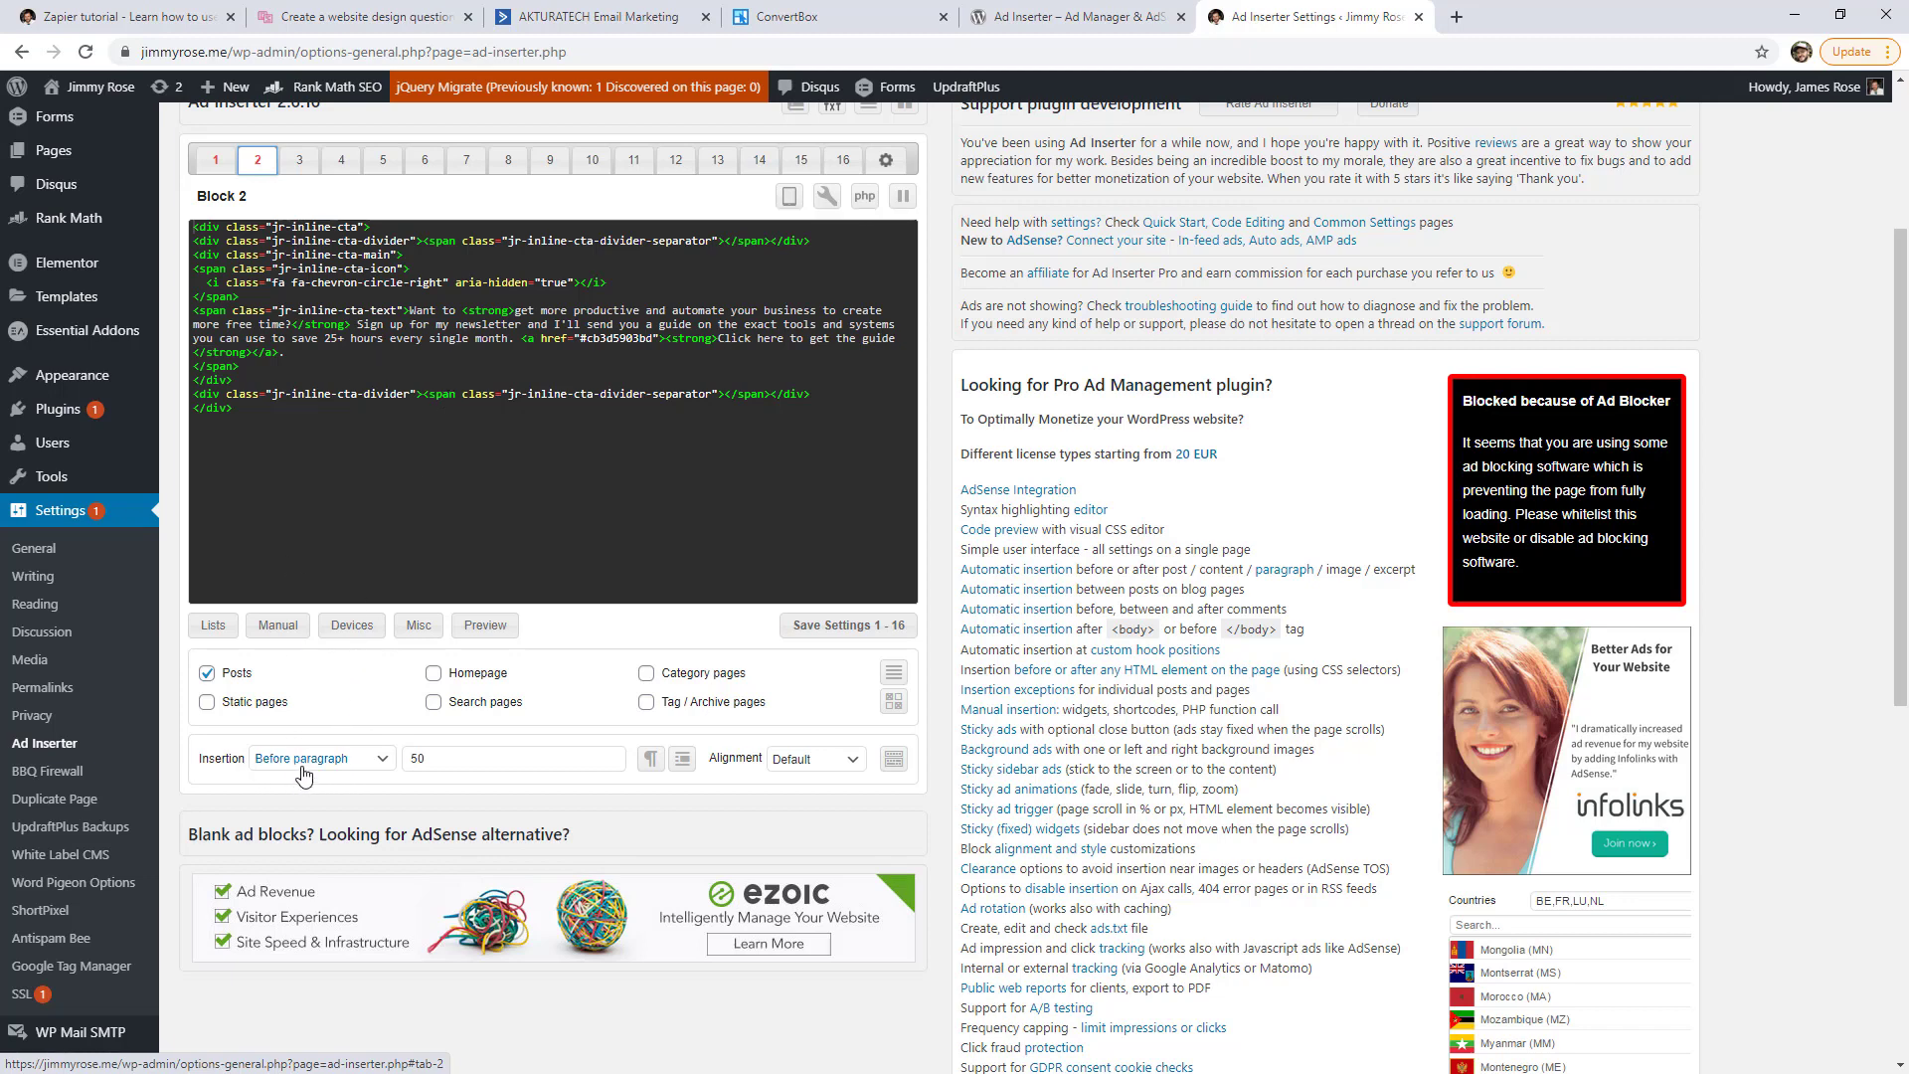
pyautogui.doubleClick(410, 759)
pyautogui.click(389, 836)
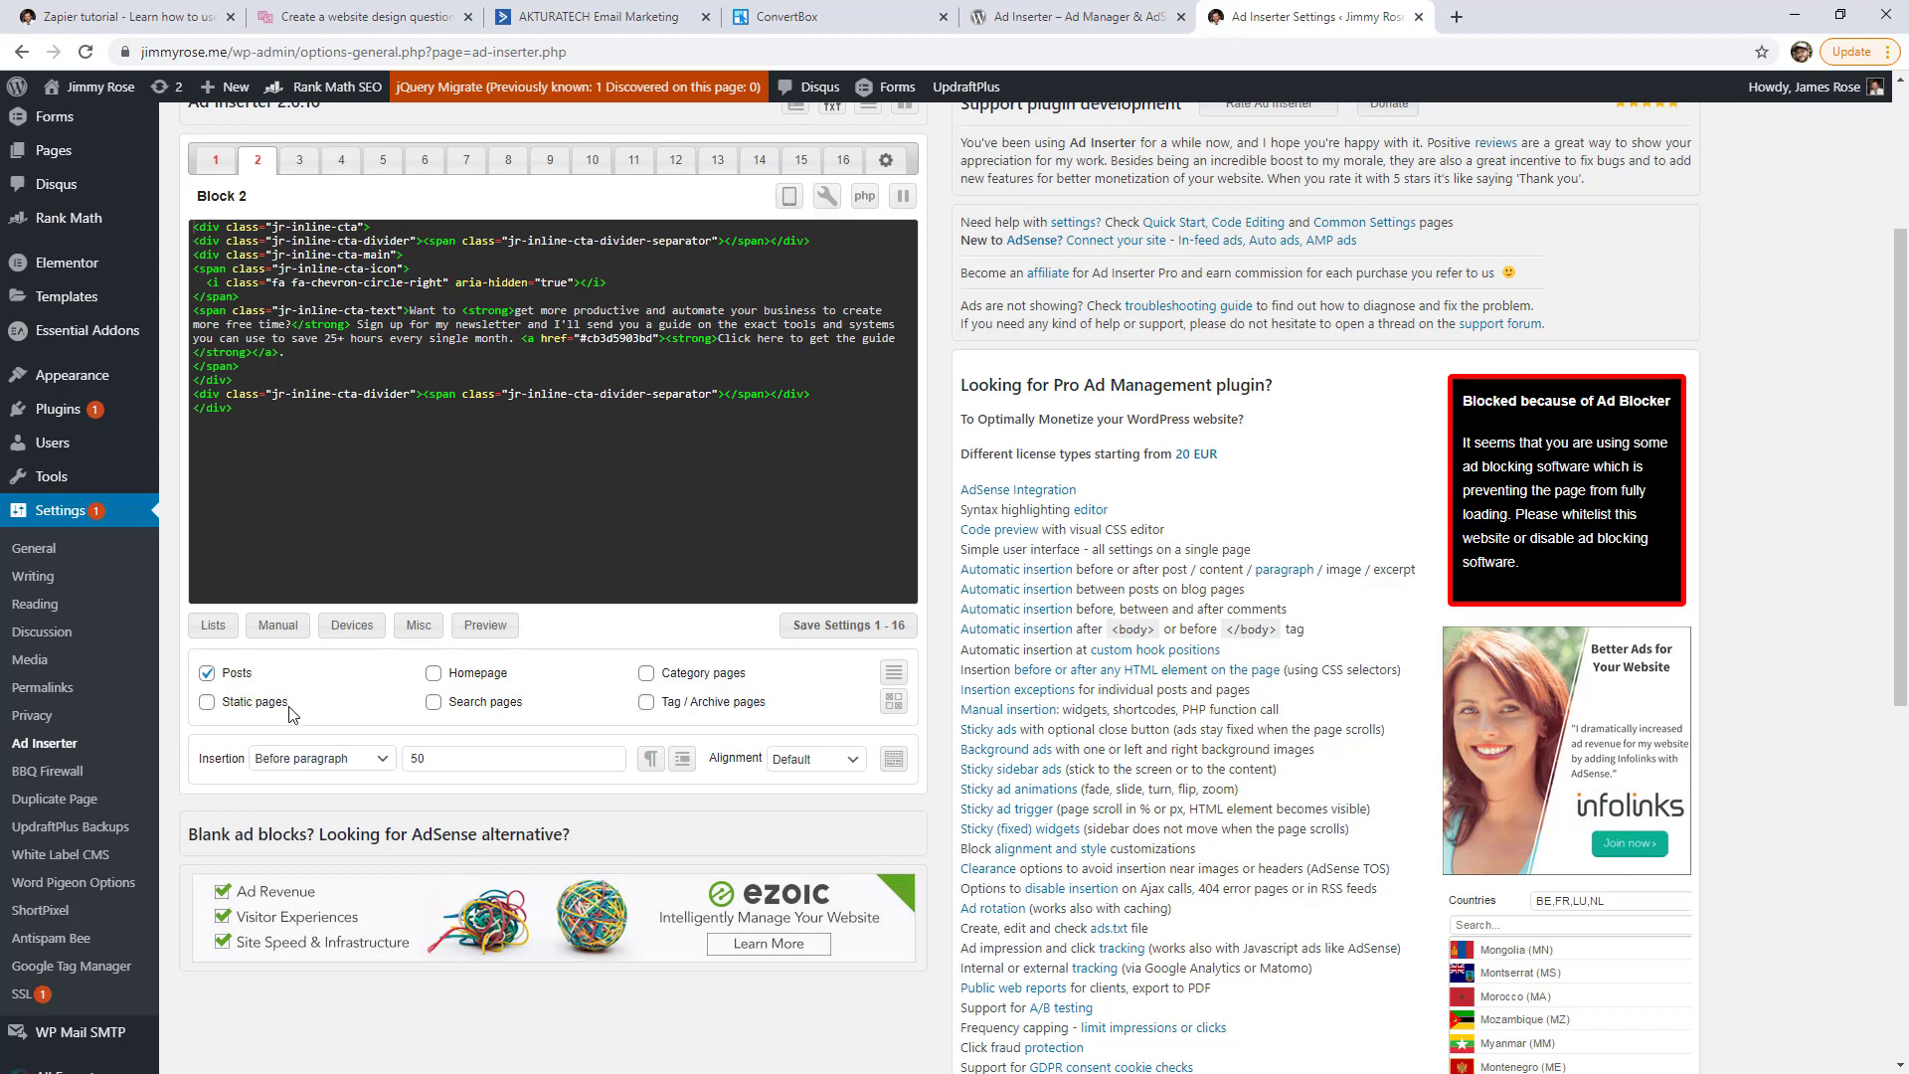
pyautogui.click(215, 160)
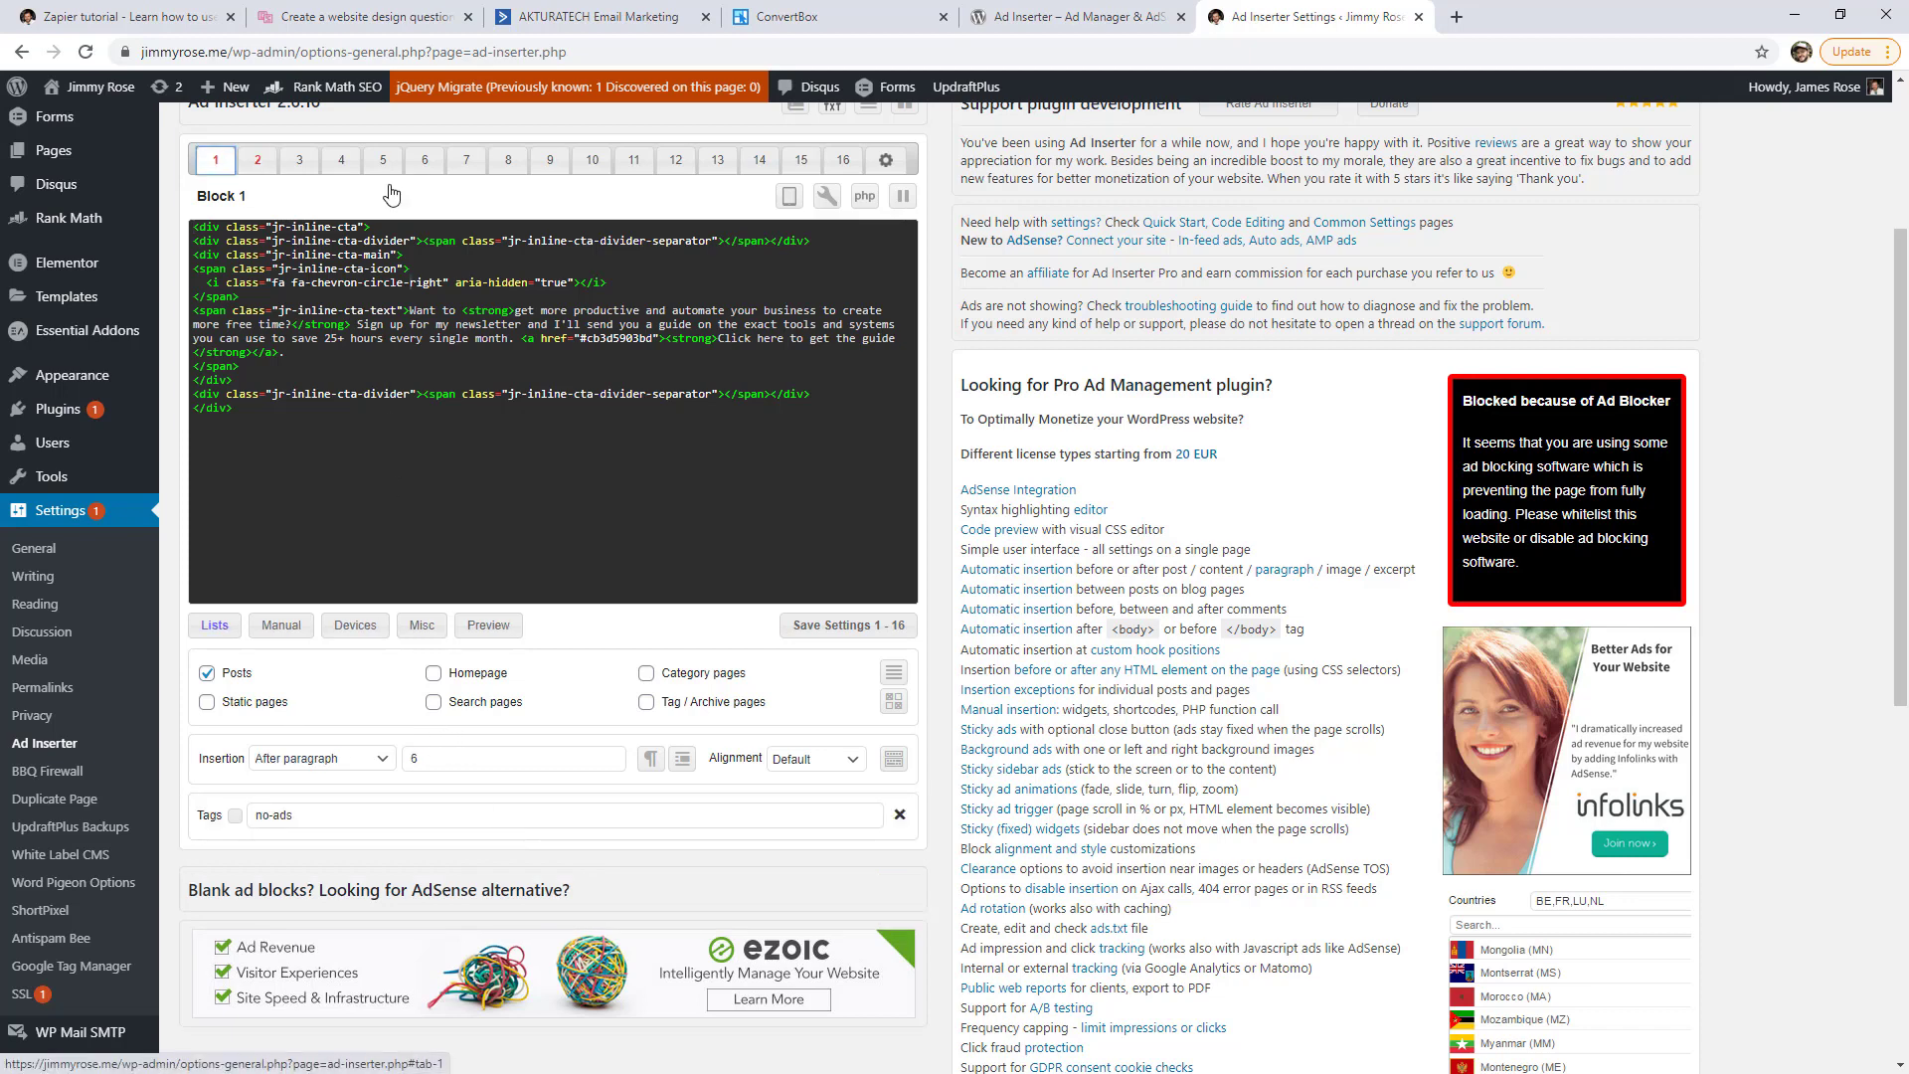
pyautogui.click(258, 159)
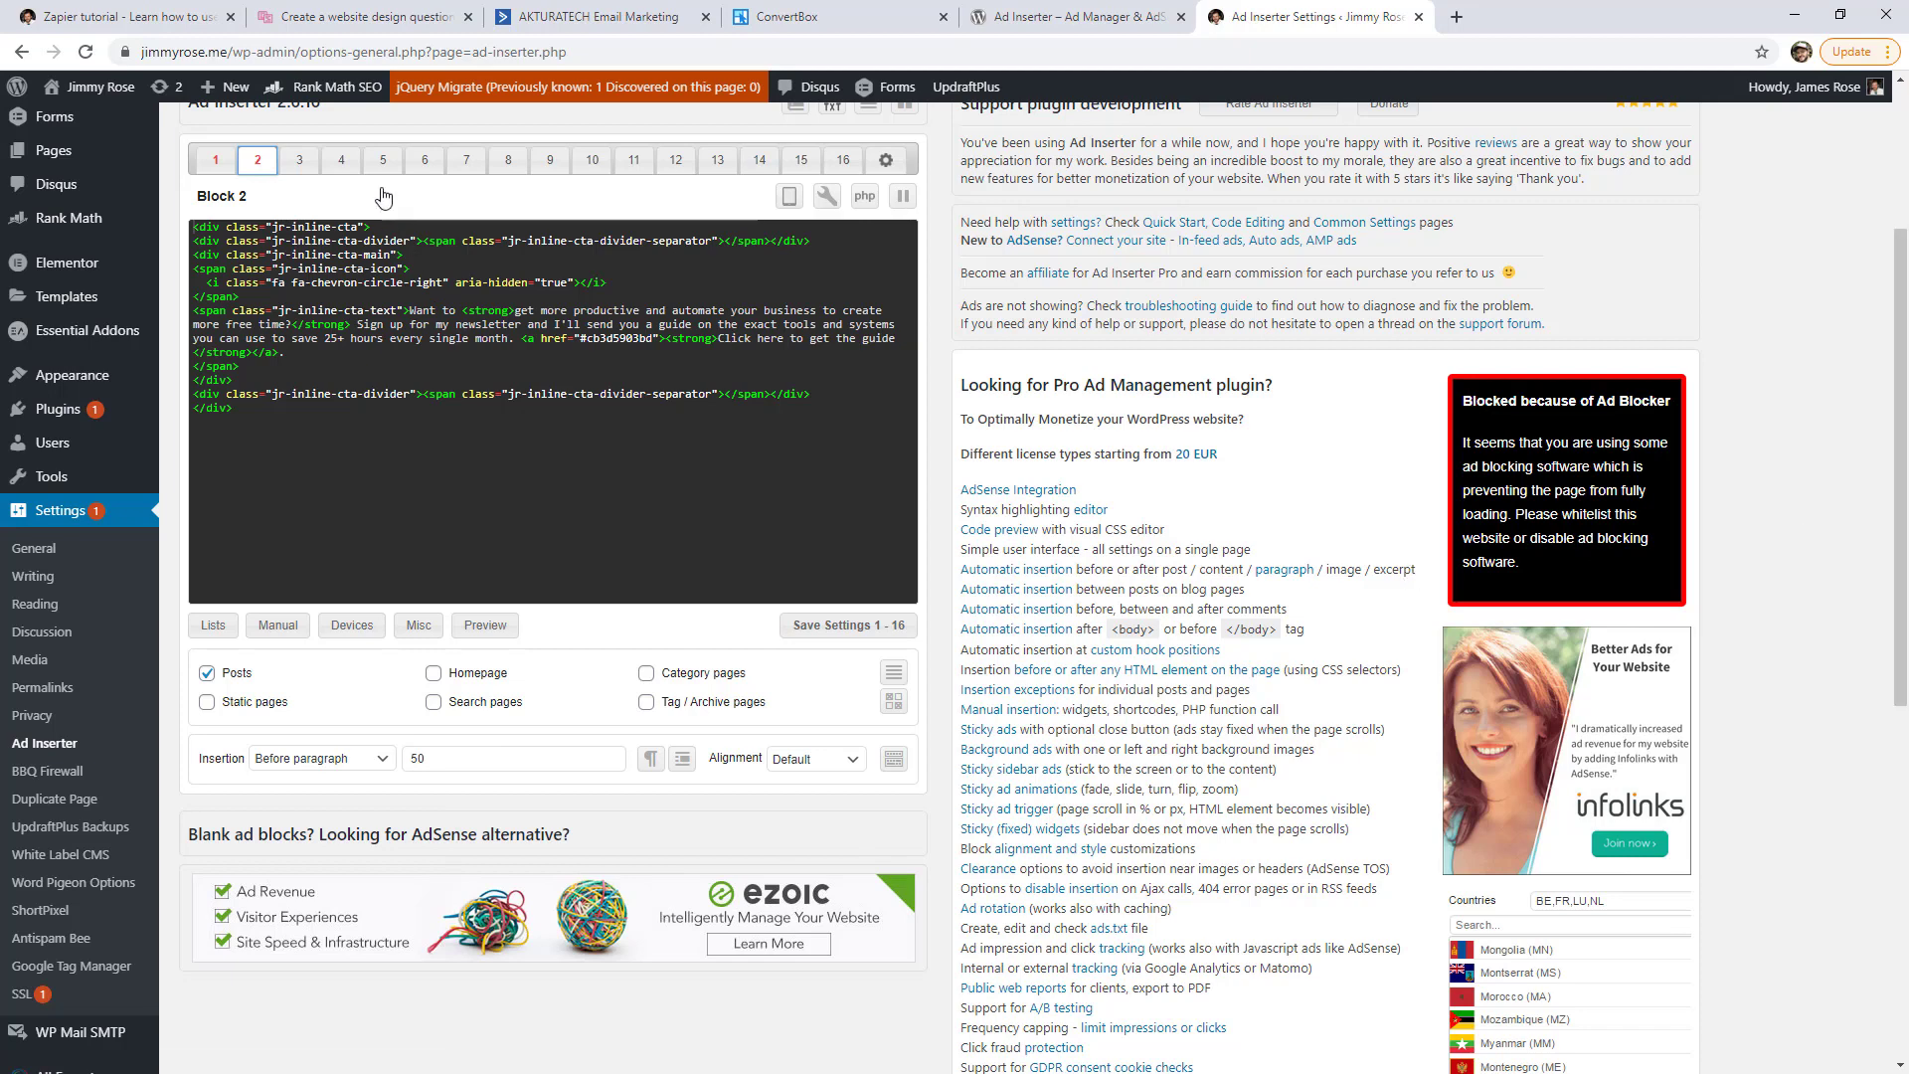
pyautogui.click(299, 163)
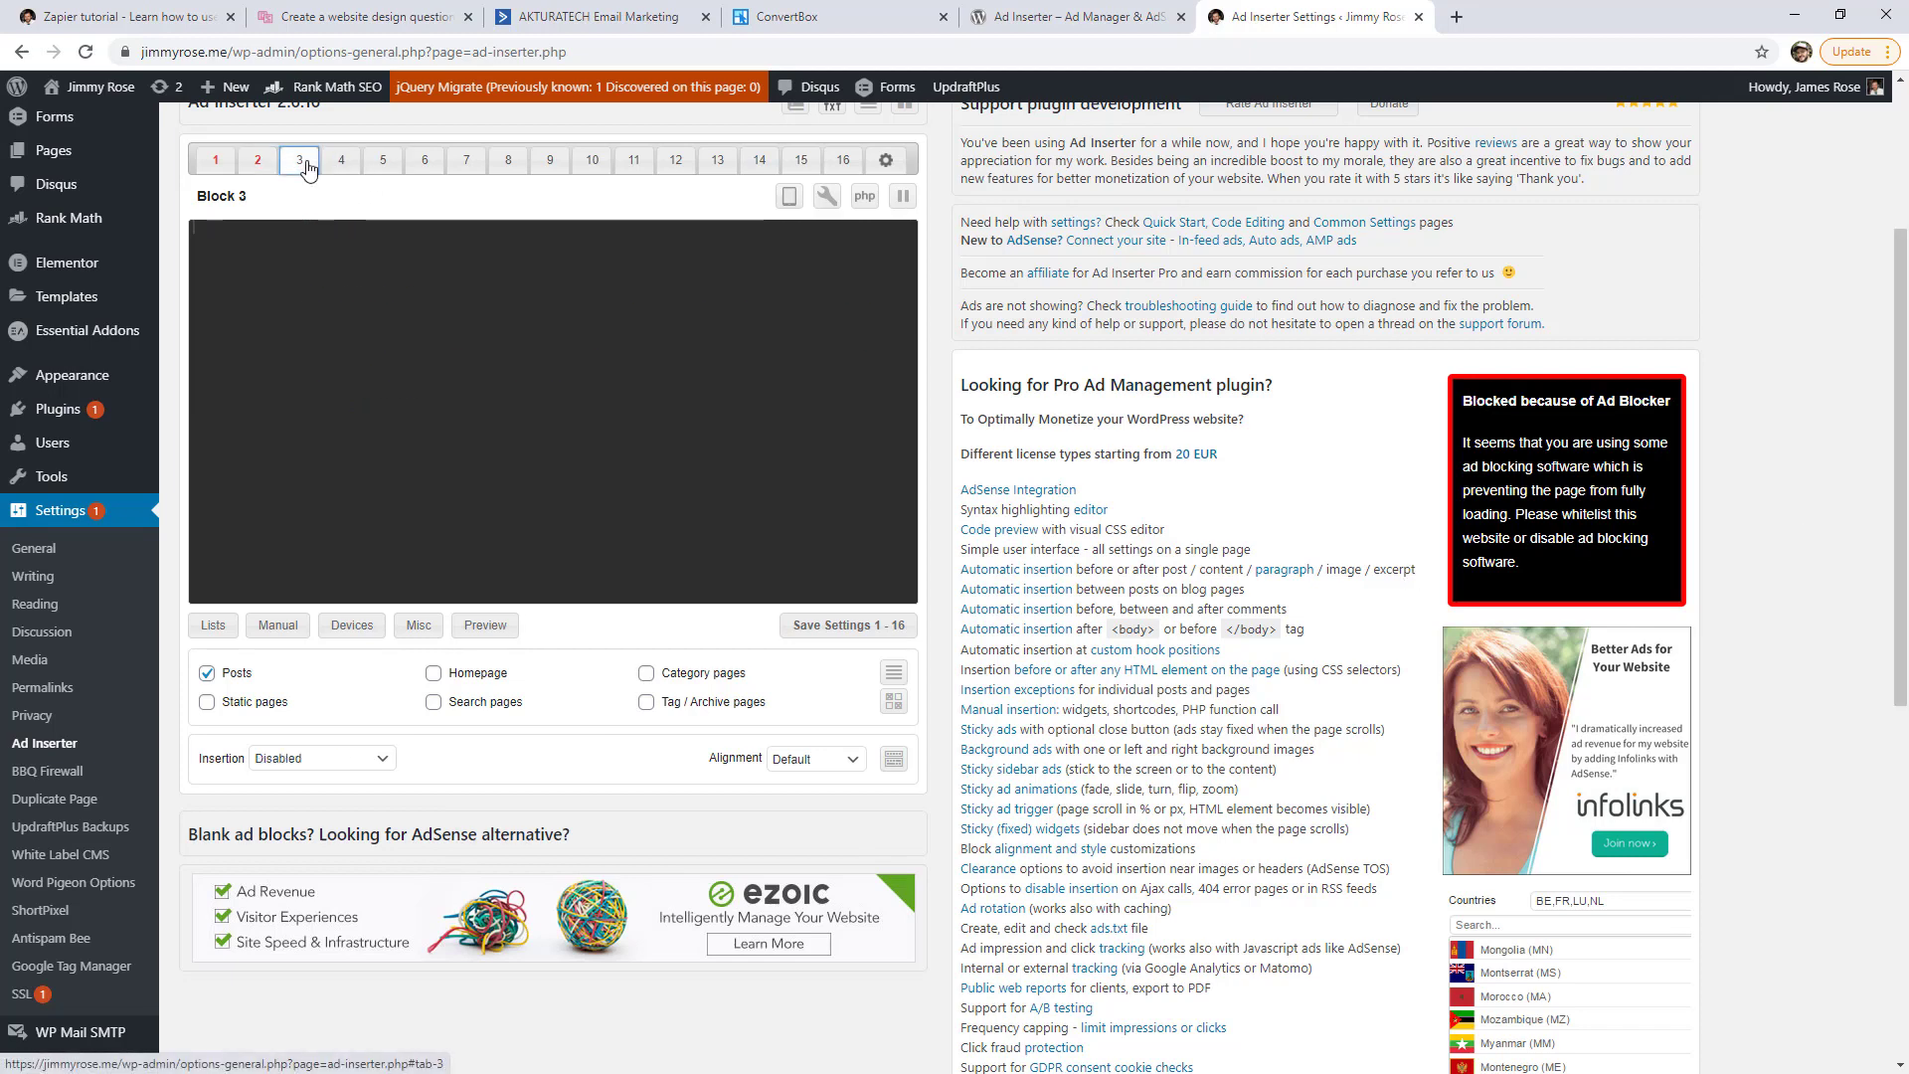
# - Select the Content Snare Competition form's simple embed code in ActiveCampaign, then return to Block 3
pyautogui.click(599, 17)
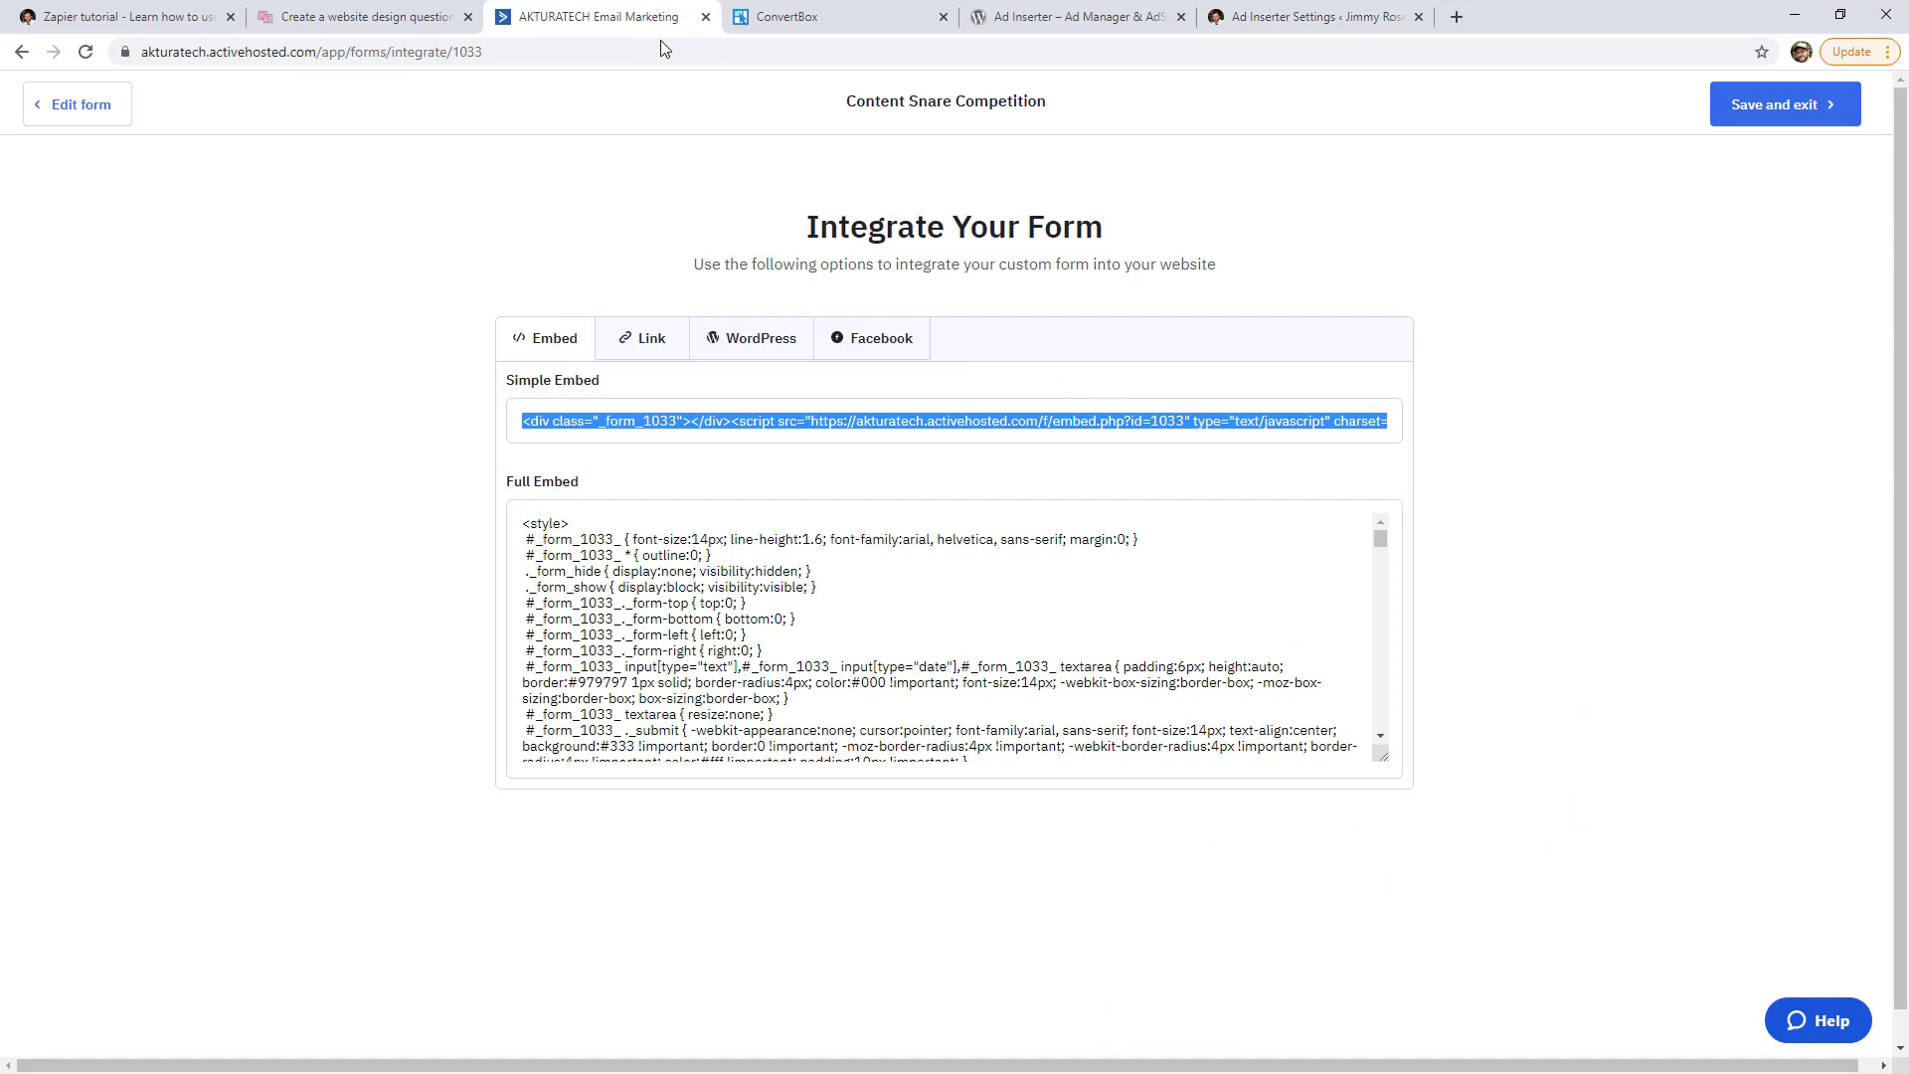
pyautogui.click(1089, 422)
pyautogui.hotkey('ctrl', 'a')
pyautogui.click(1102, 421)
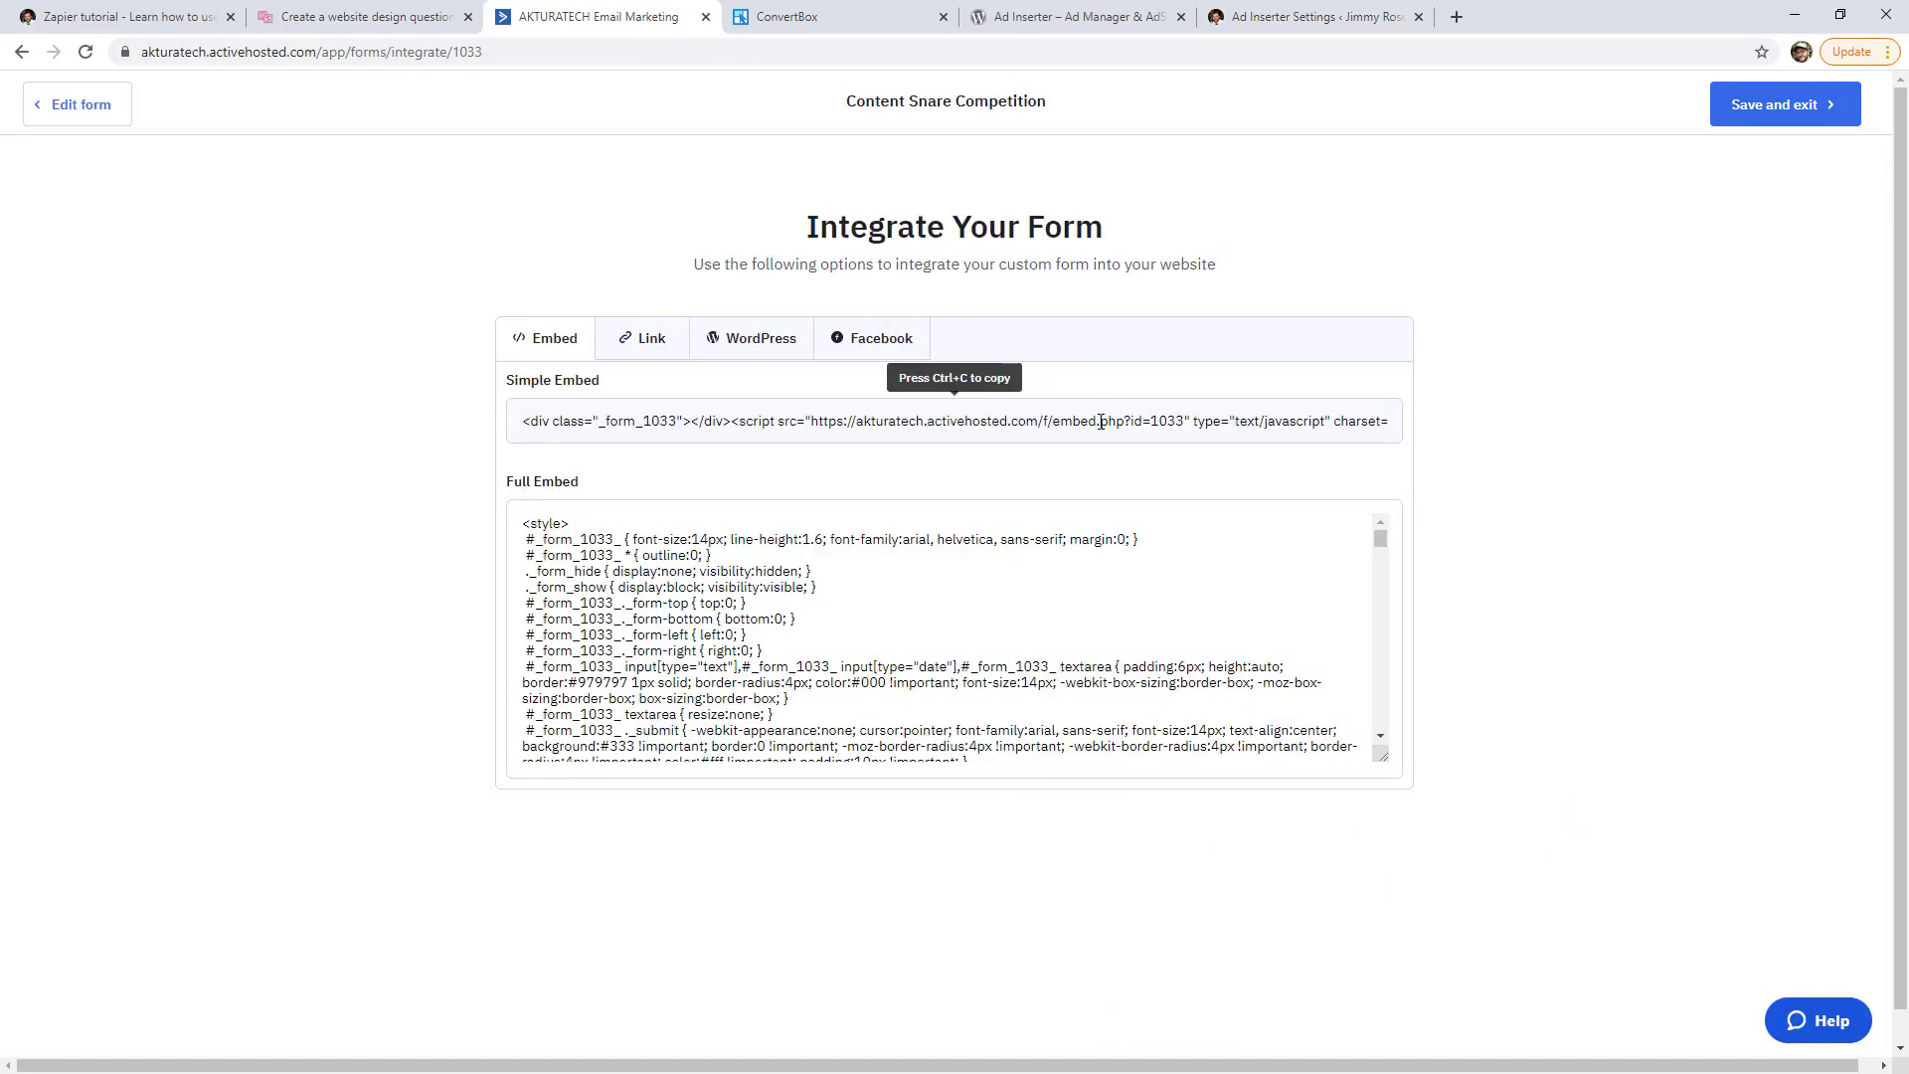
pyautogui.click(1101, 422)
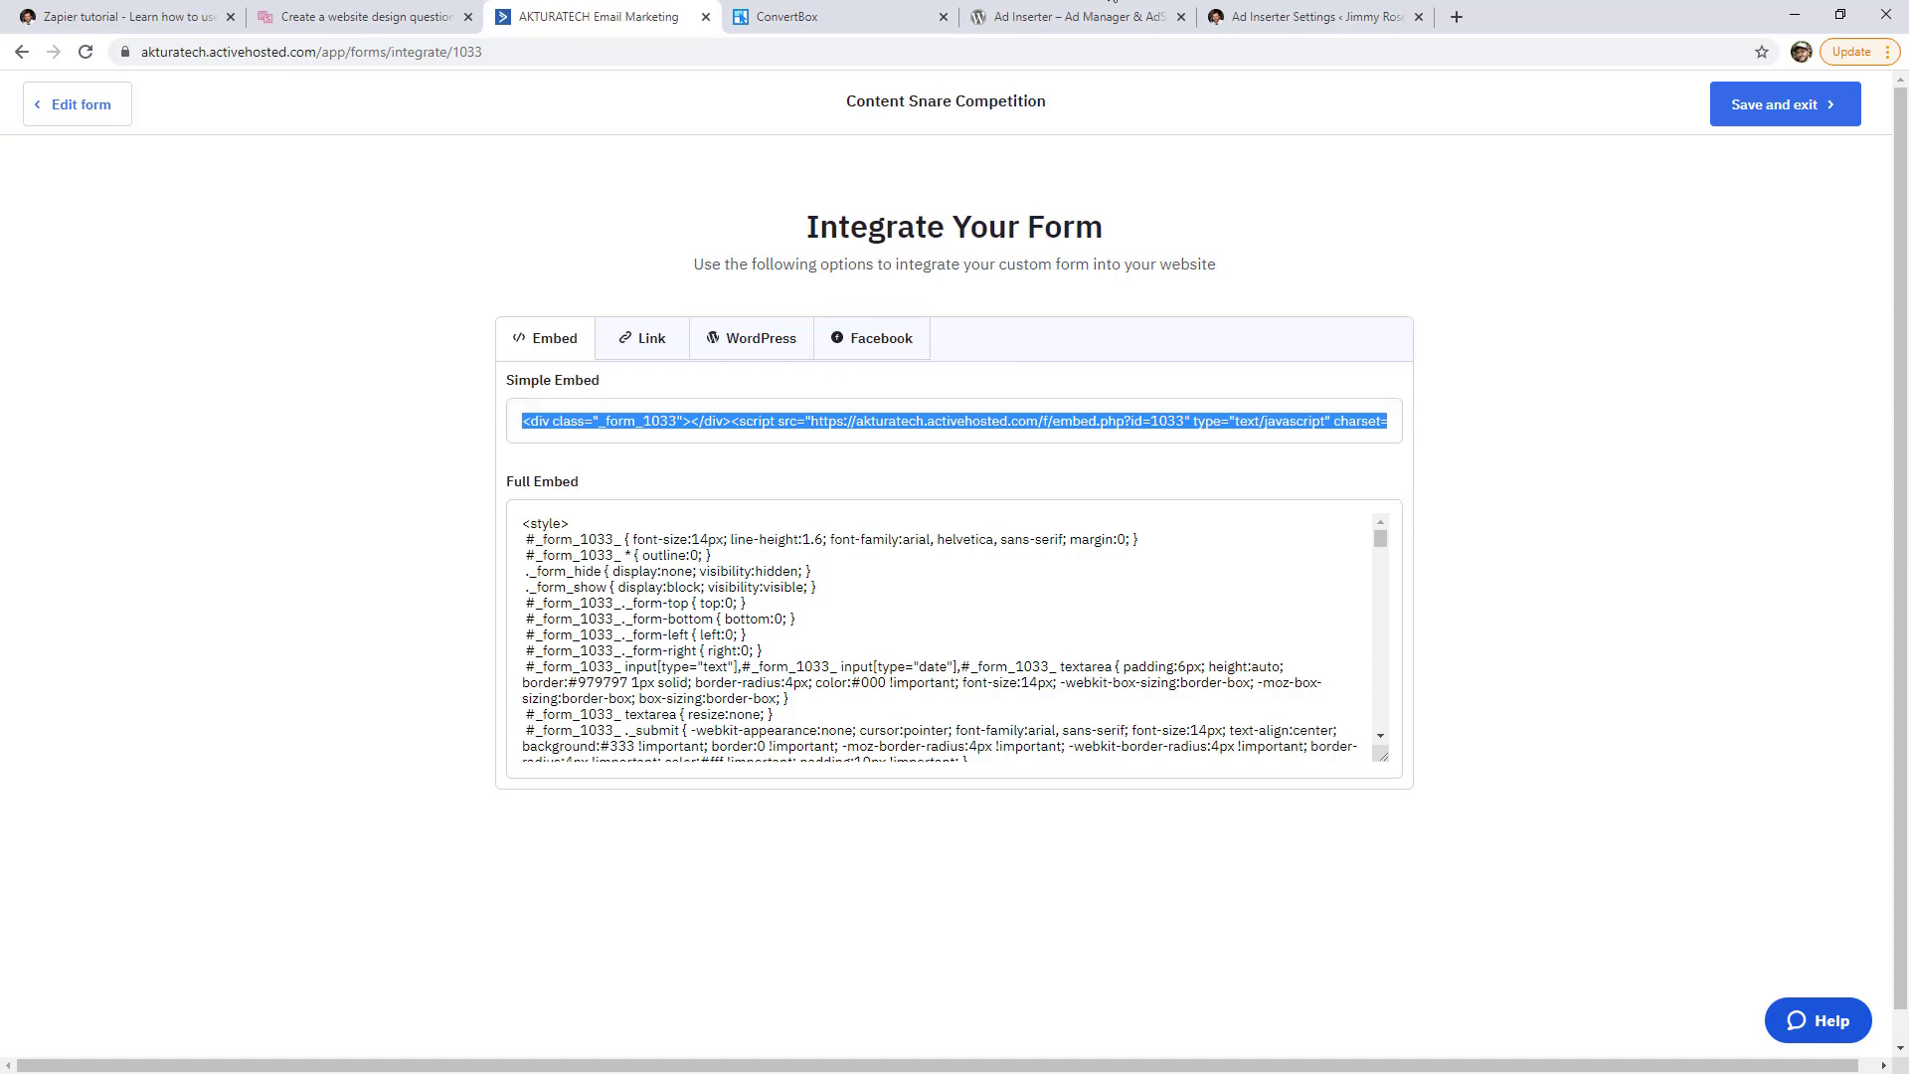
pyautogui.click(1322, 17)
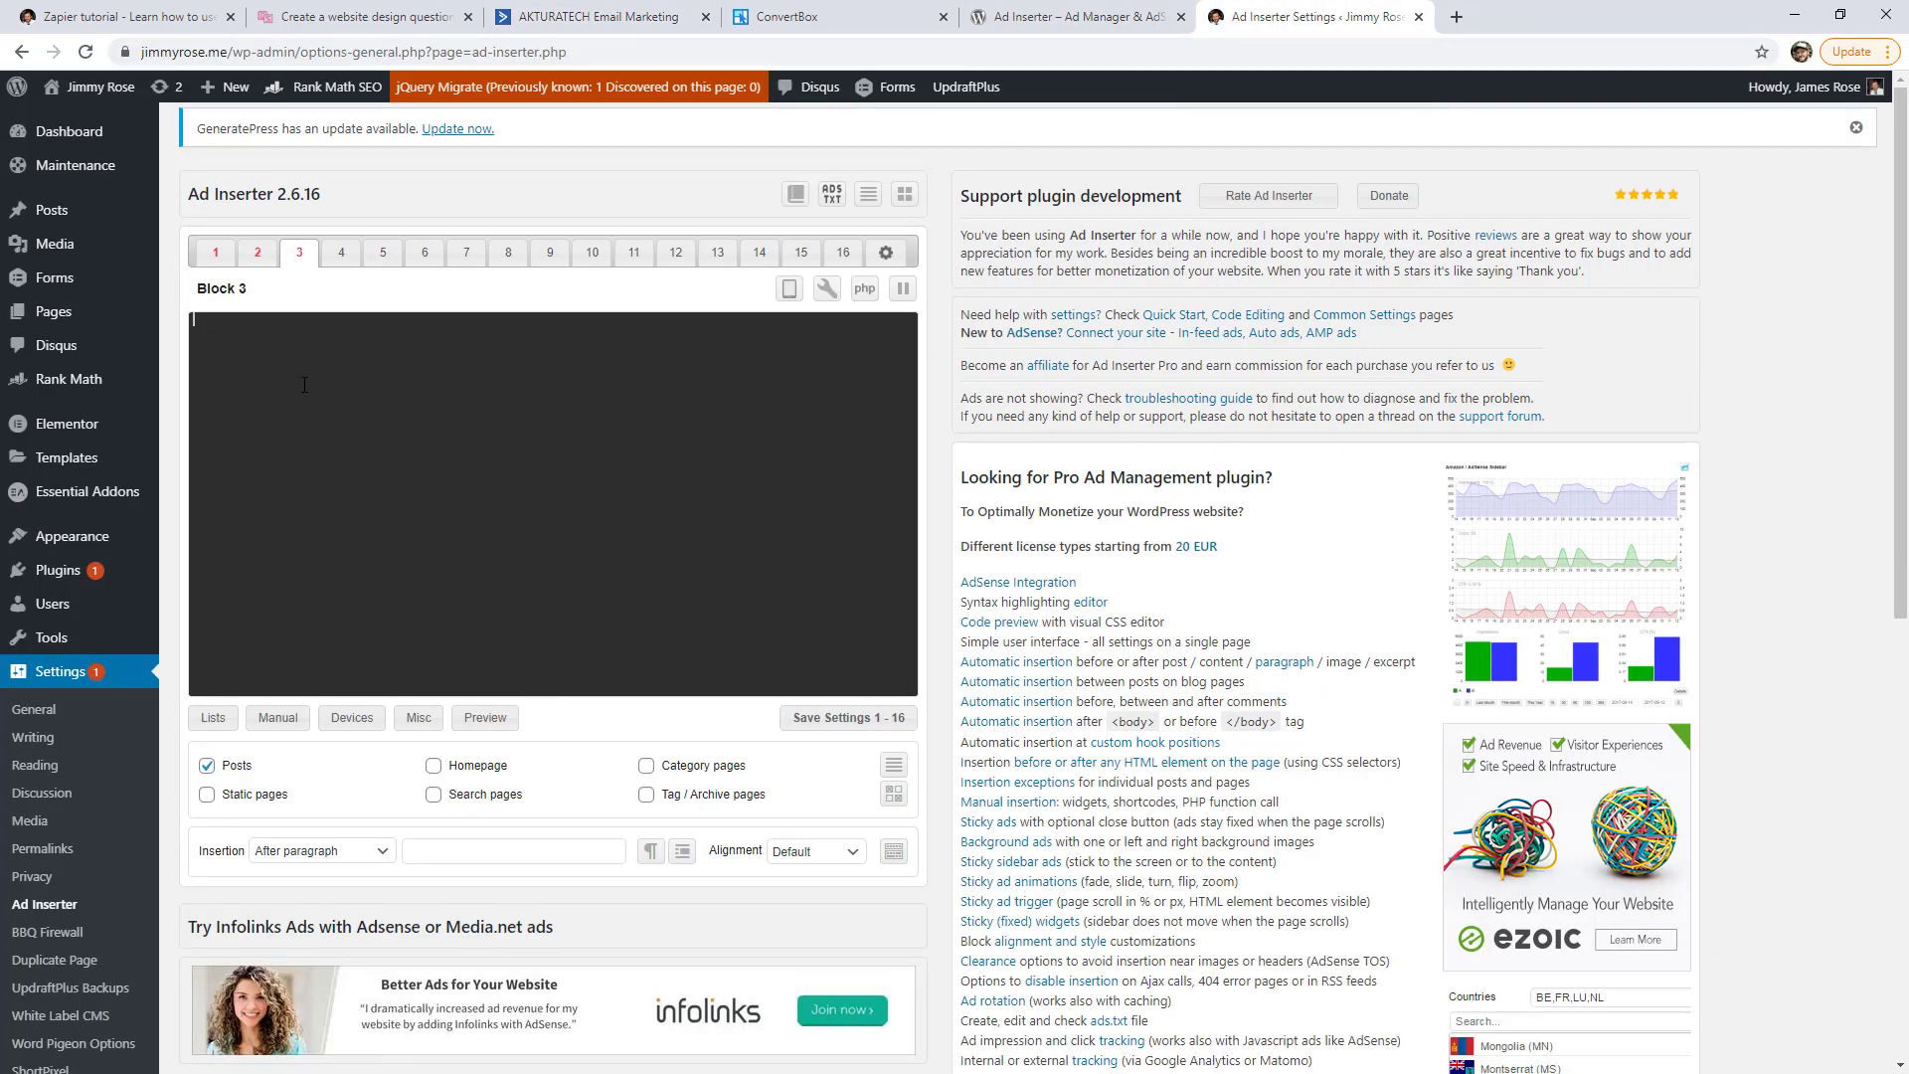
# - Paste the ActiveCampaign form embed code into Block 3's code editor
pyautogui.write('<div class="_form_1033"></div><script src="https://akturatech.activehosted.com/f/embed.php?id=1033" type="text/javascript" charset="utf-8"></script>')
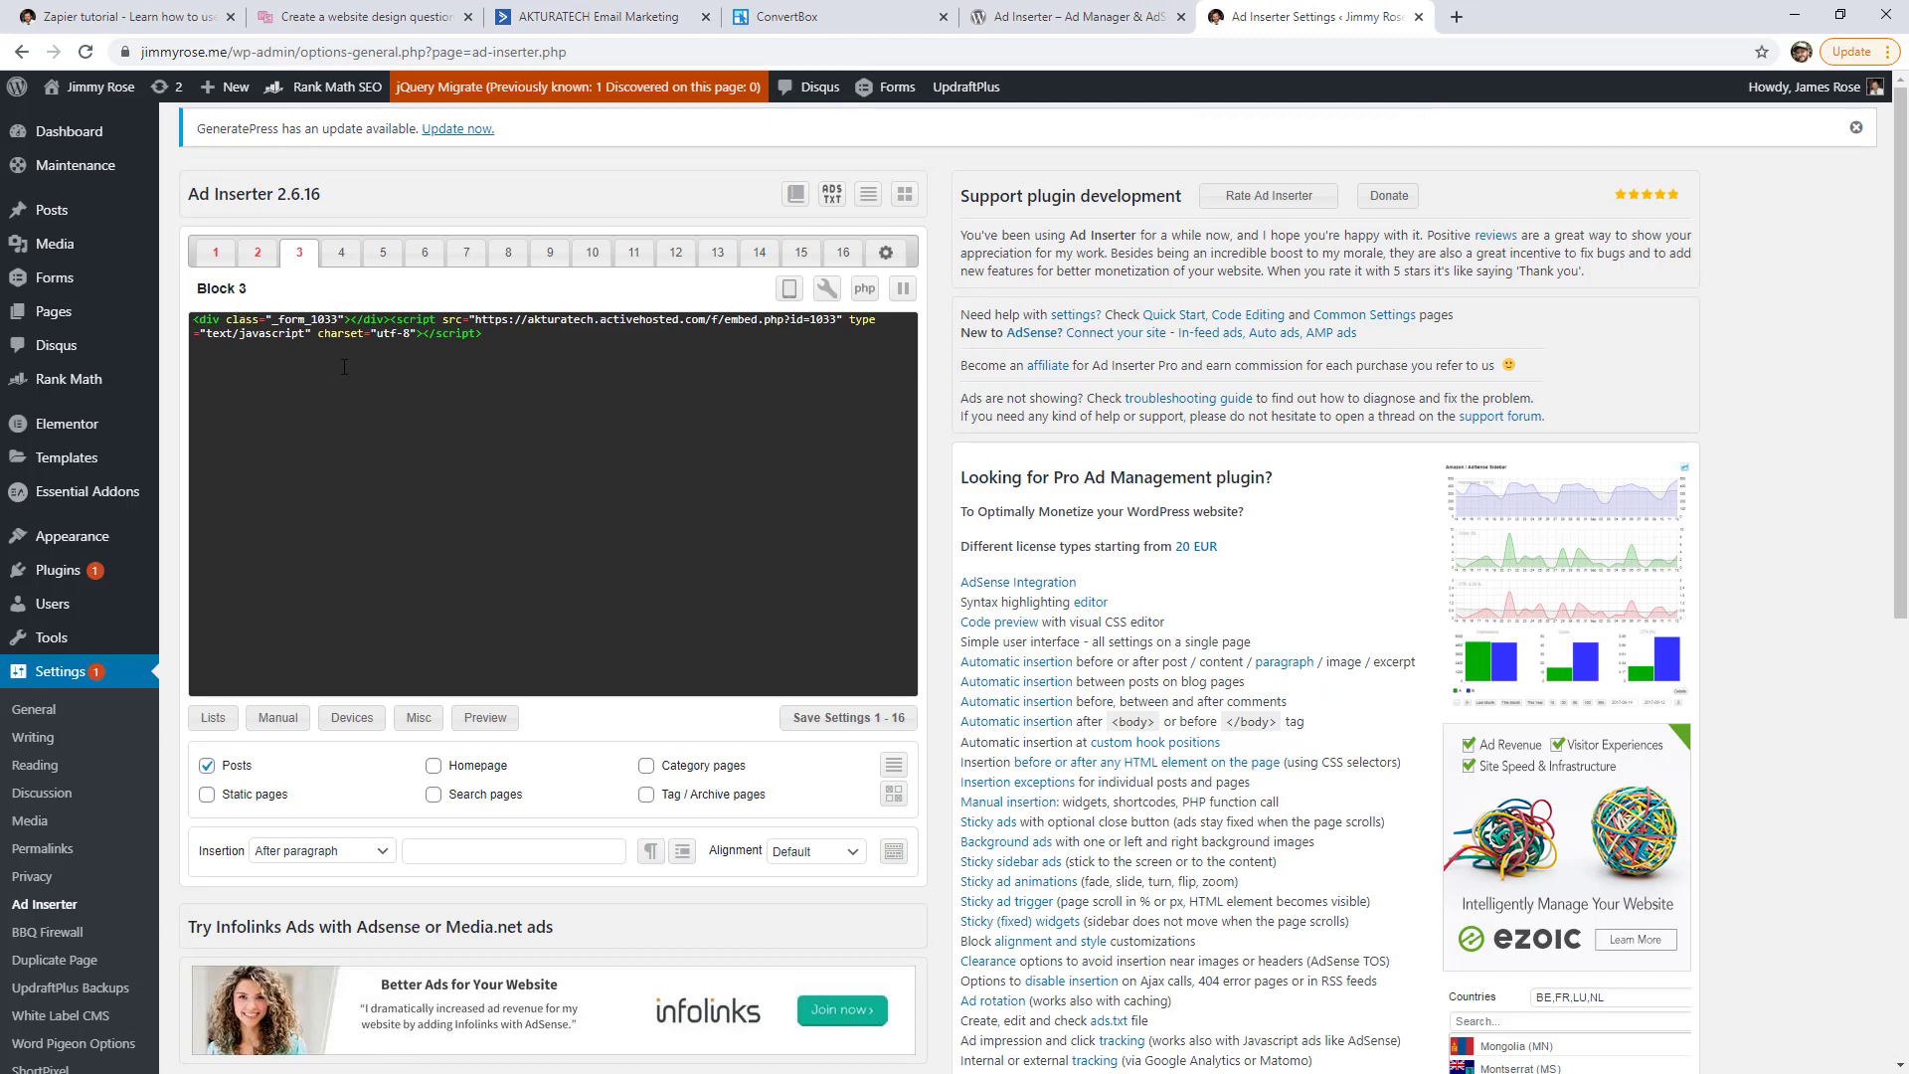
pyautogui.scroll(-1, 298, 596)
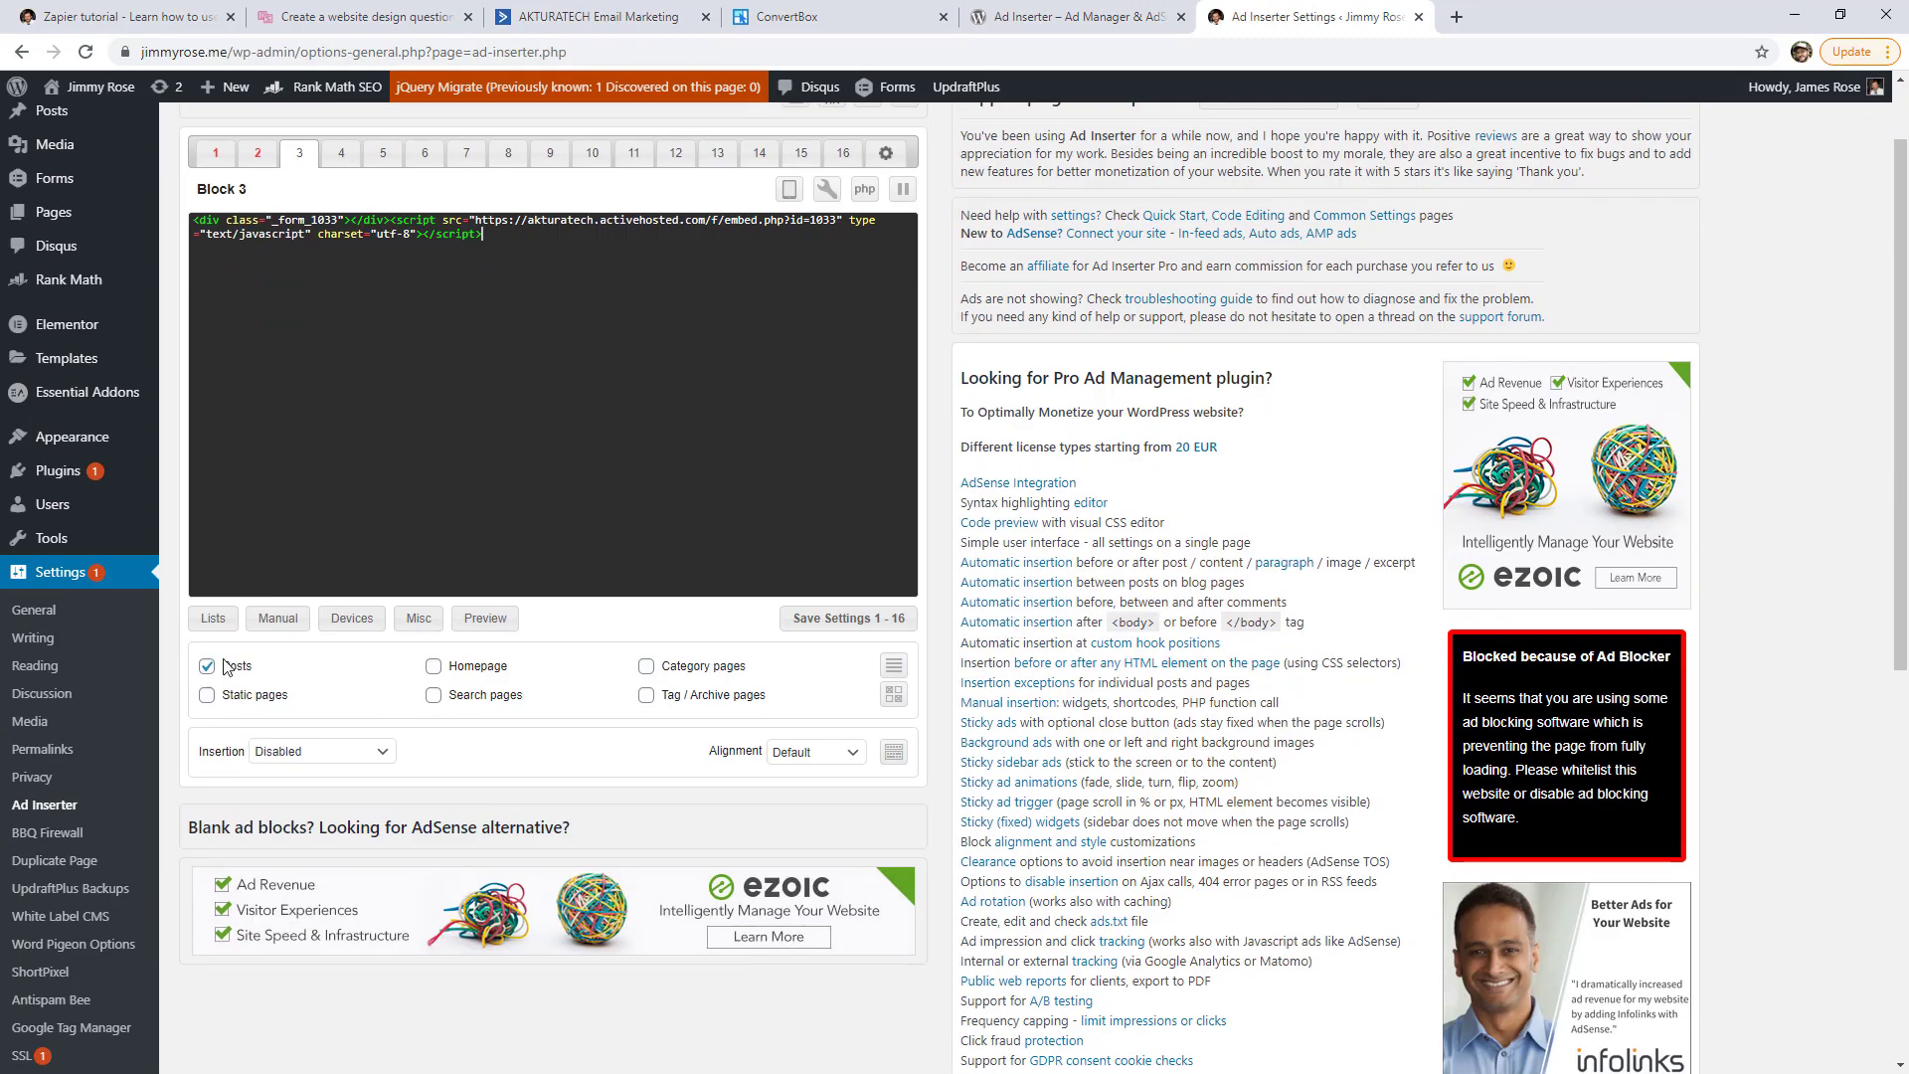
pyautogui.scroll(-1, 328, 632)
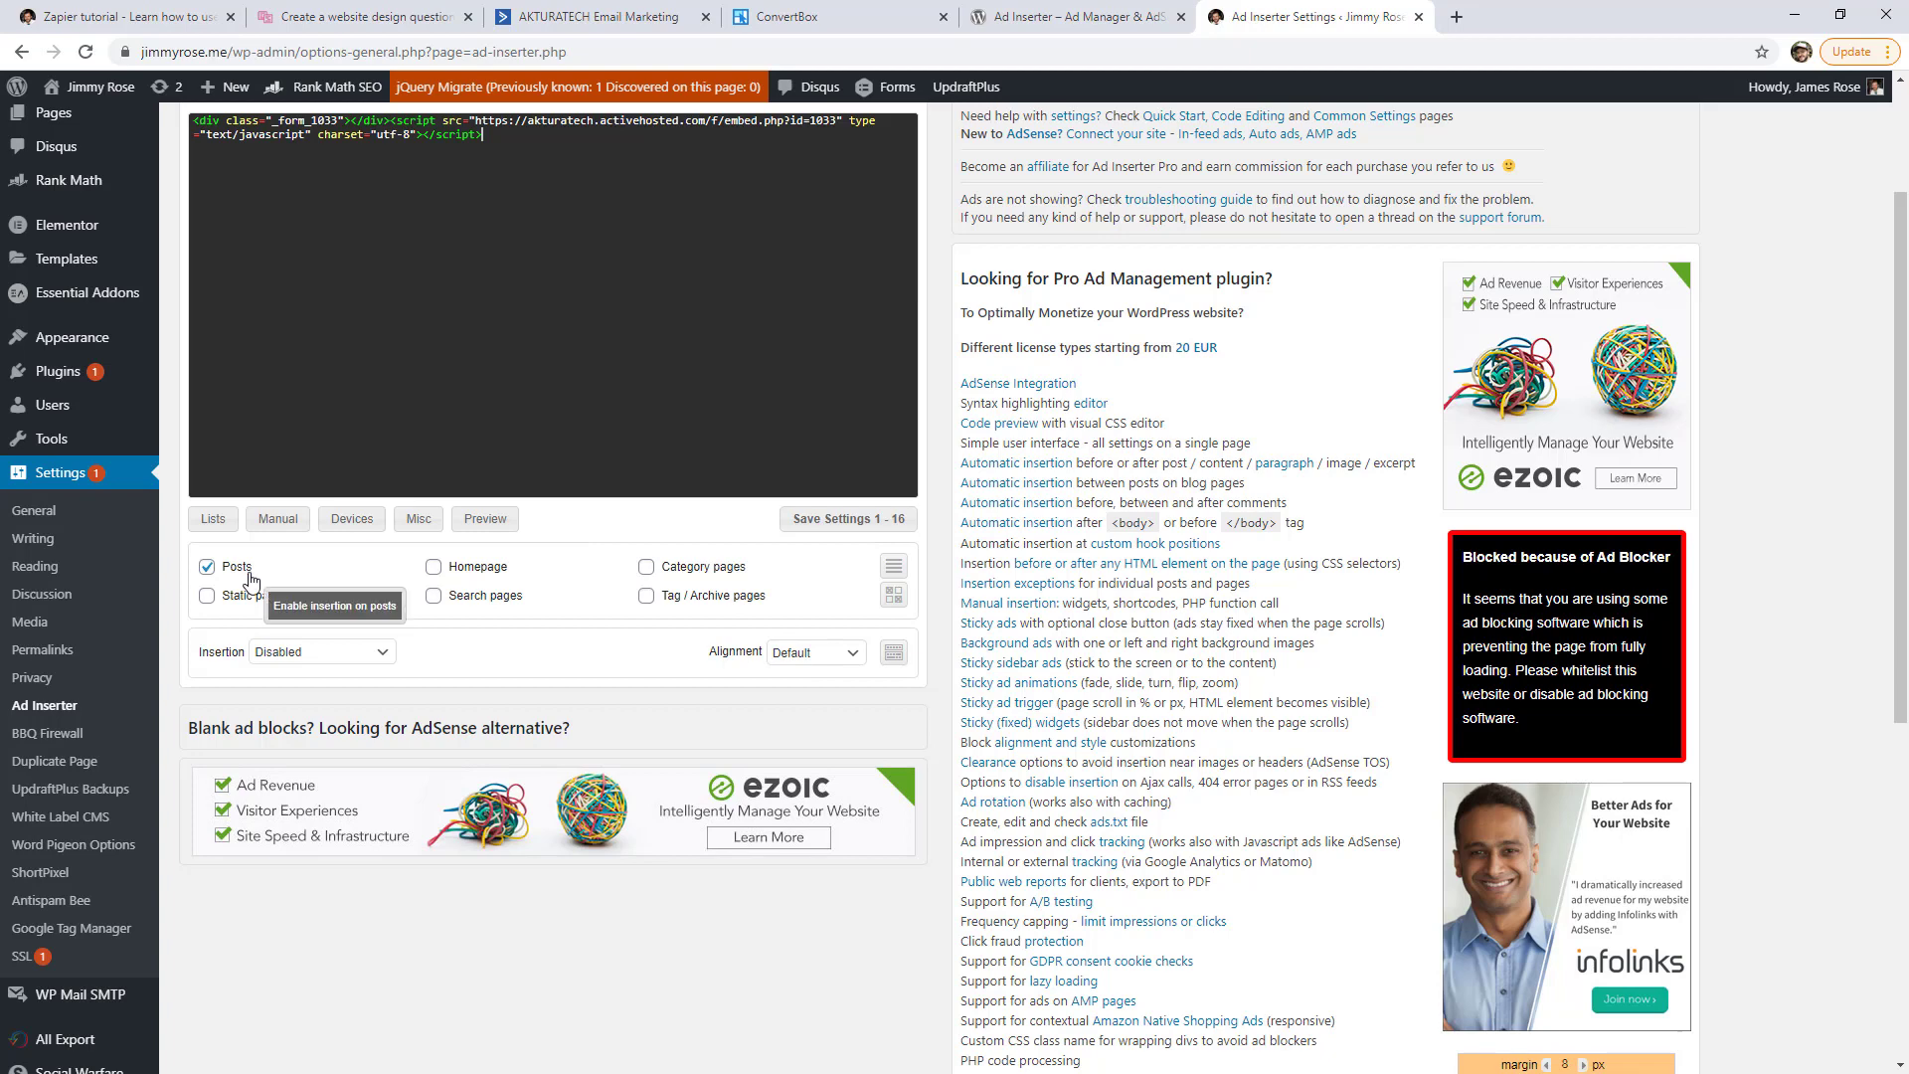
pyautogui.scroll(-1, 405, 562)
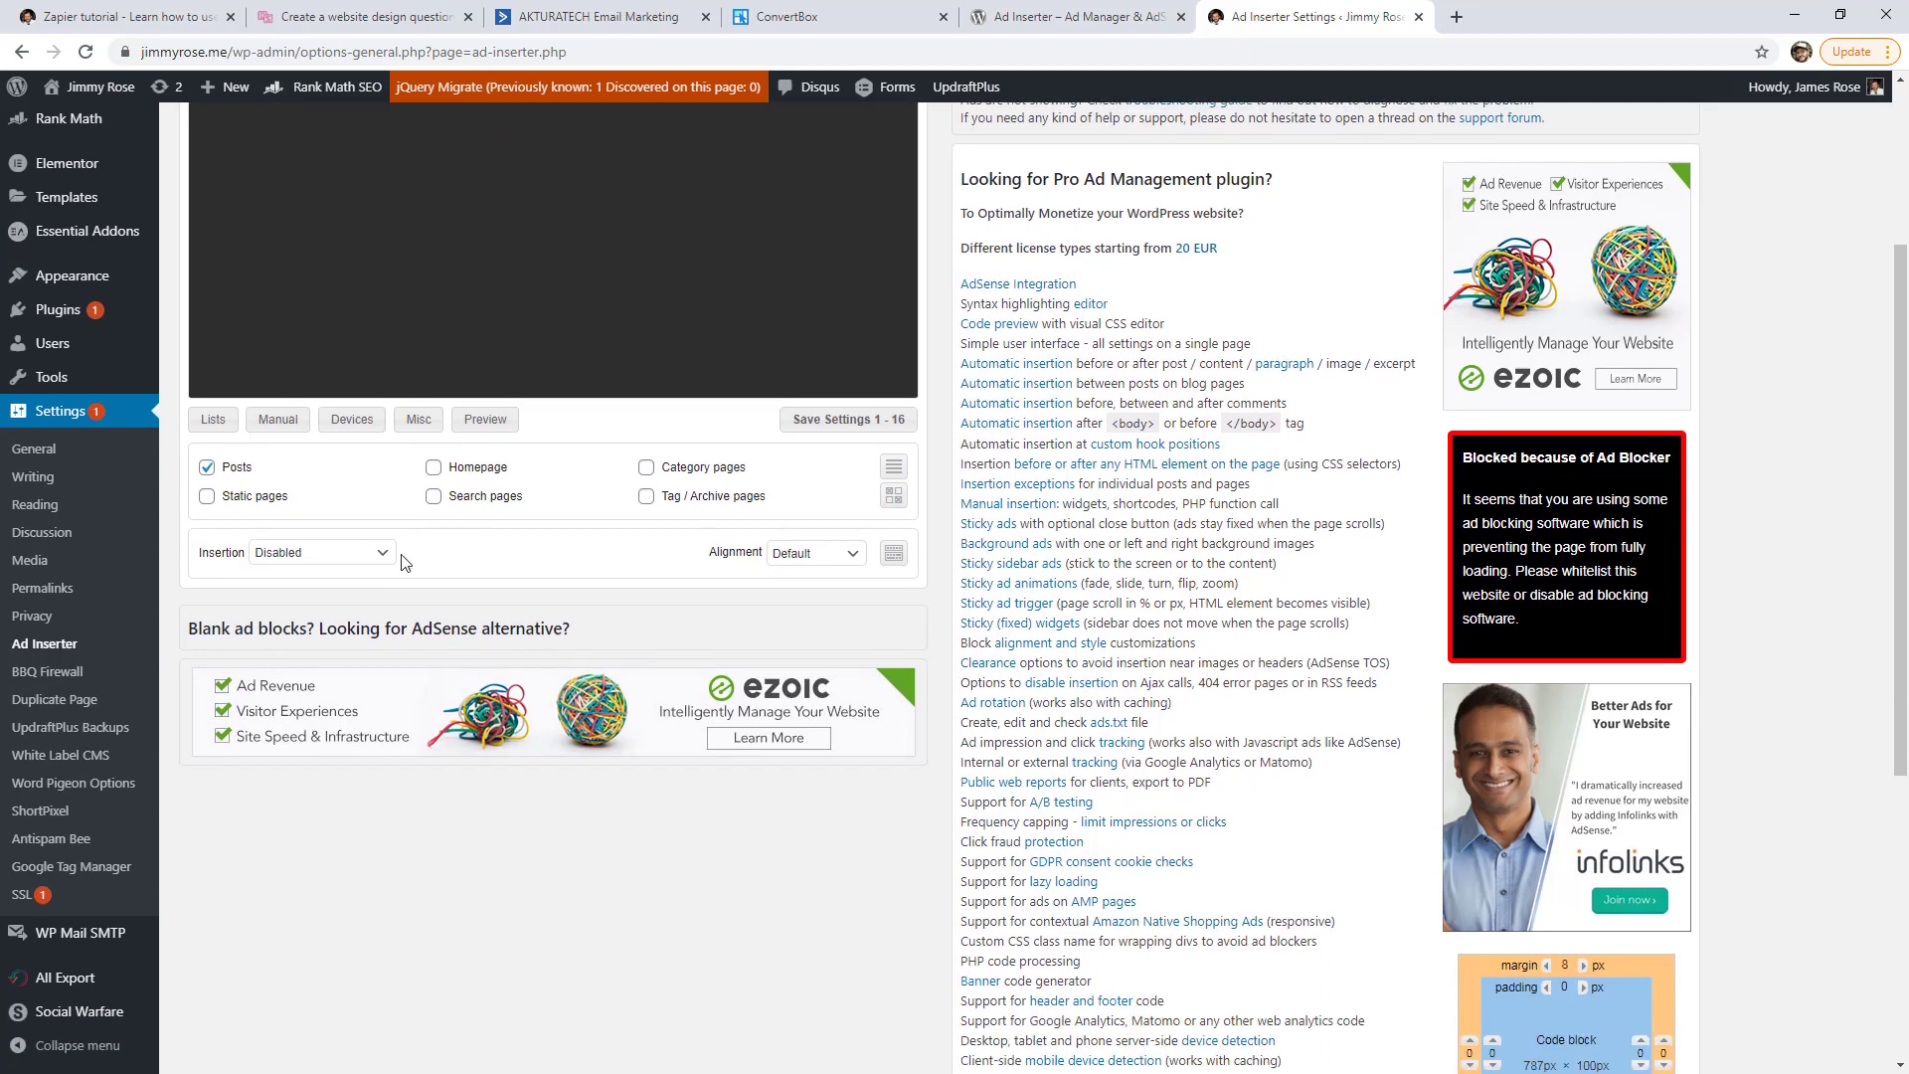
# - Set Block 3's insertion to Before paragraph with paragraph number -1
pyautogui.click(304, 559)
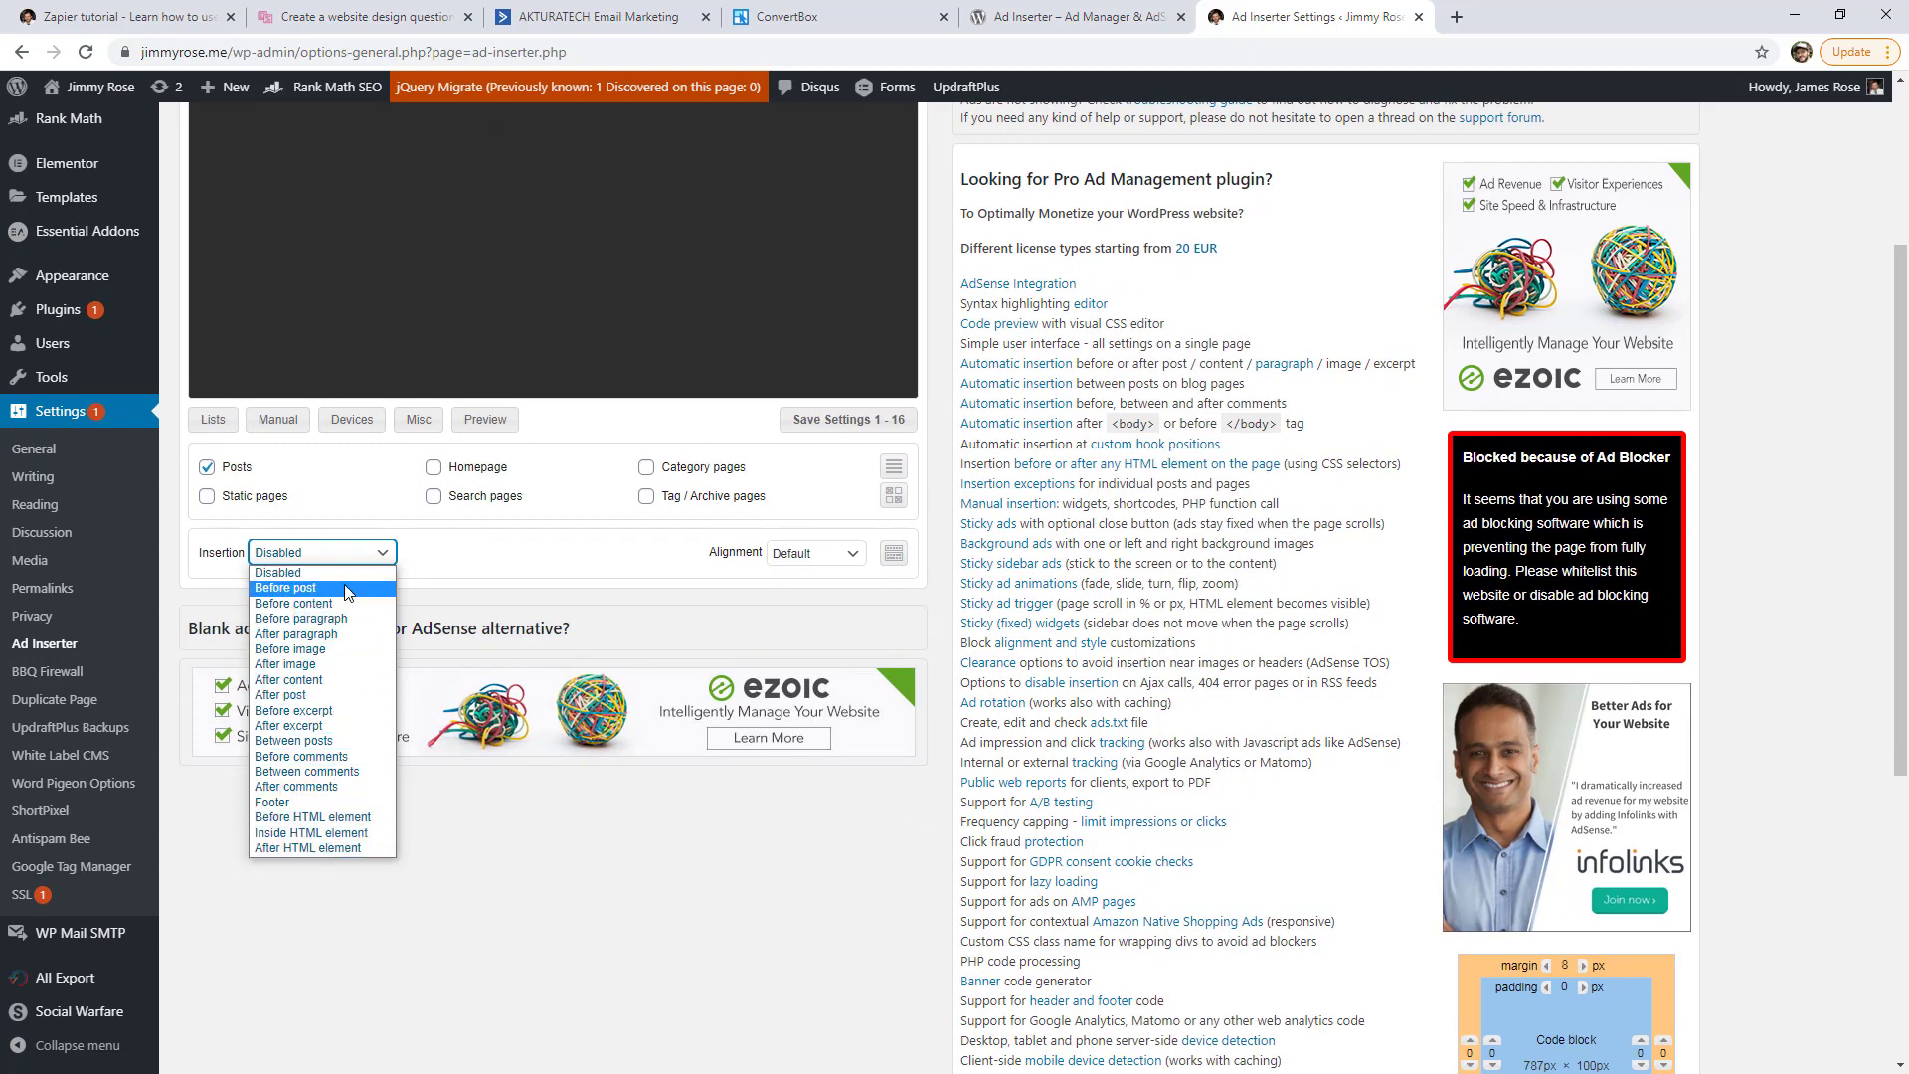
pyautogui.click(331, 635)
pyautogui.click(482, 554)
pyautogui.write('6')
pyautogui.click(474, 594)
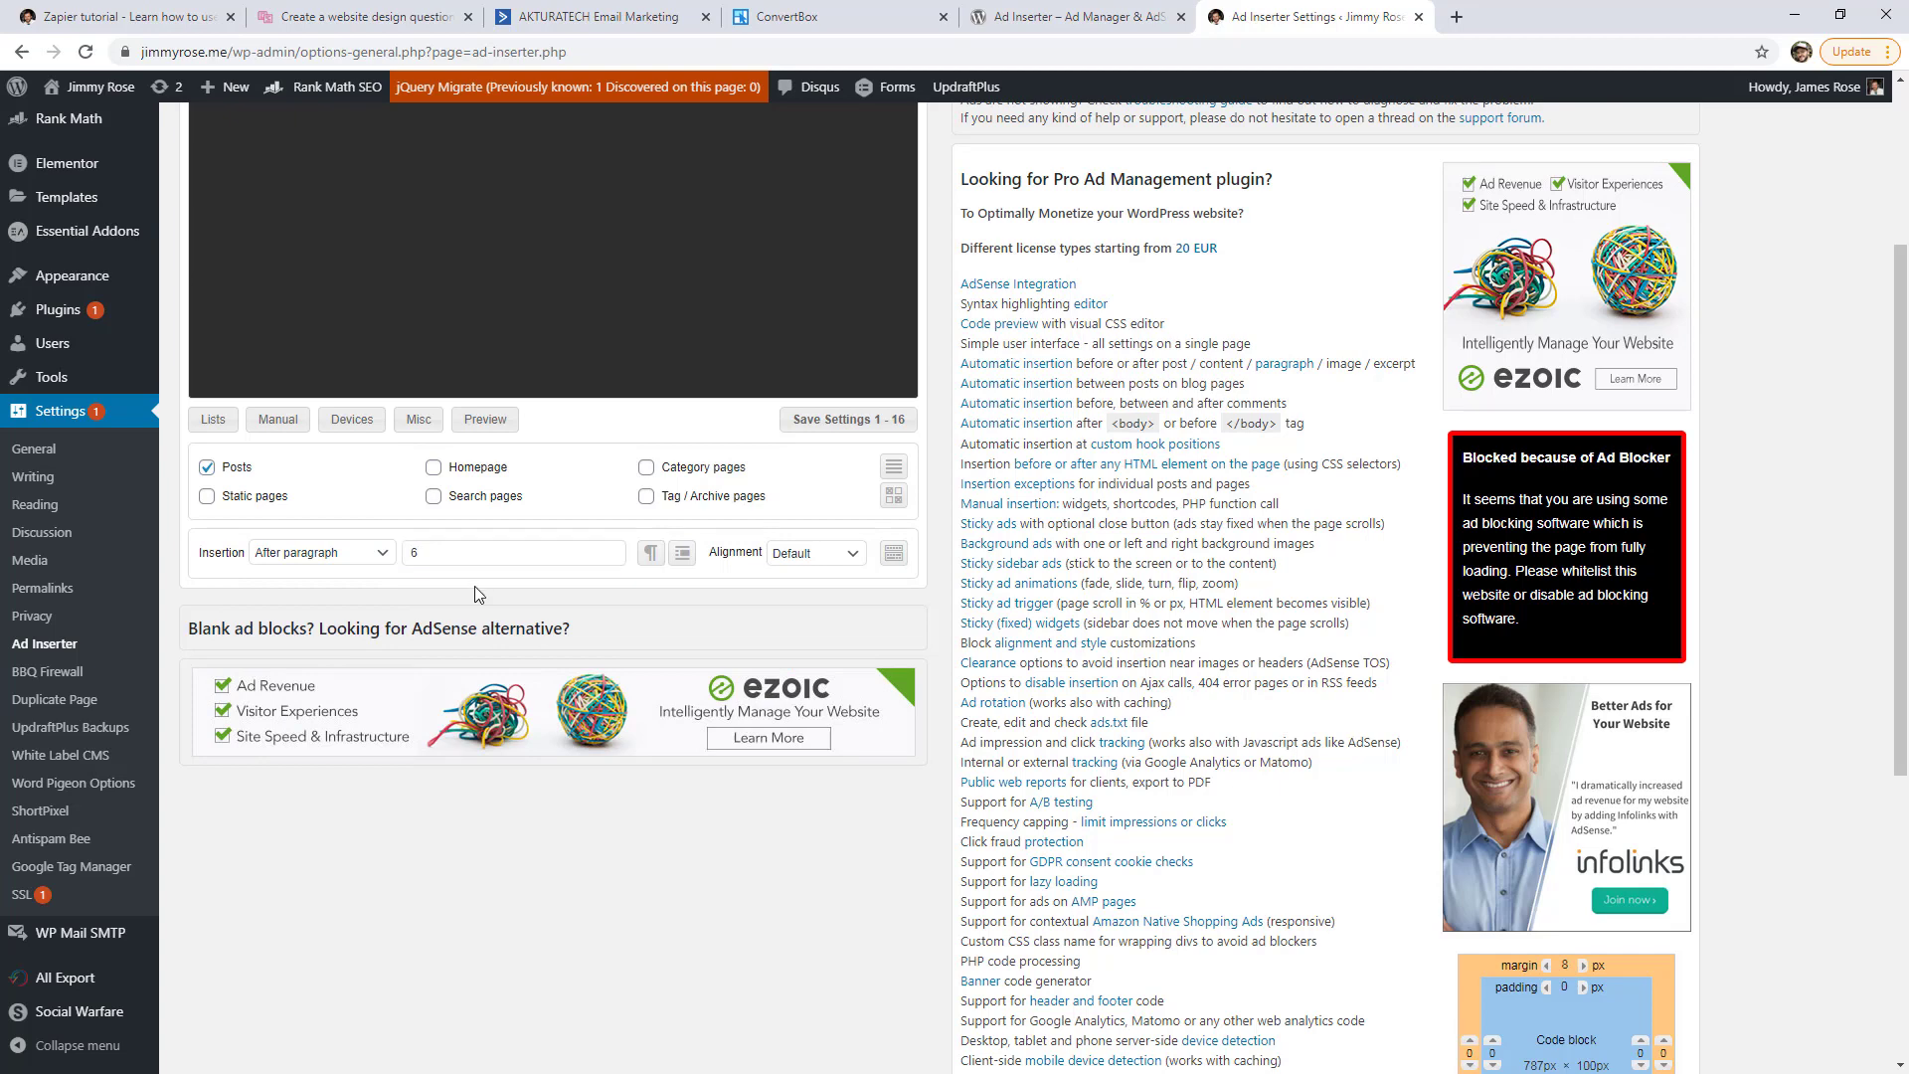
pyautogui.click(477, 553)
pyautogui.doubleClick(477, 553)
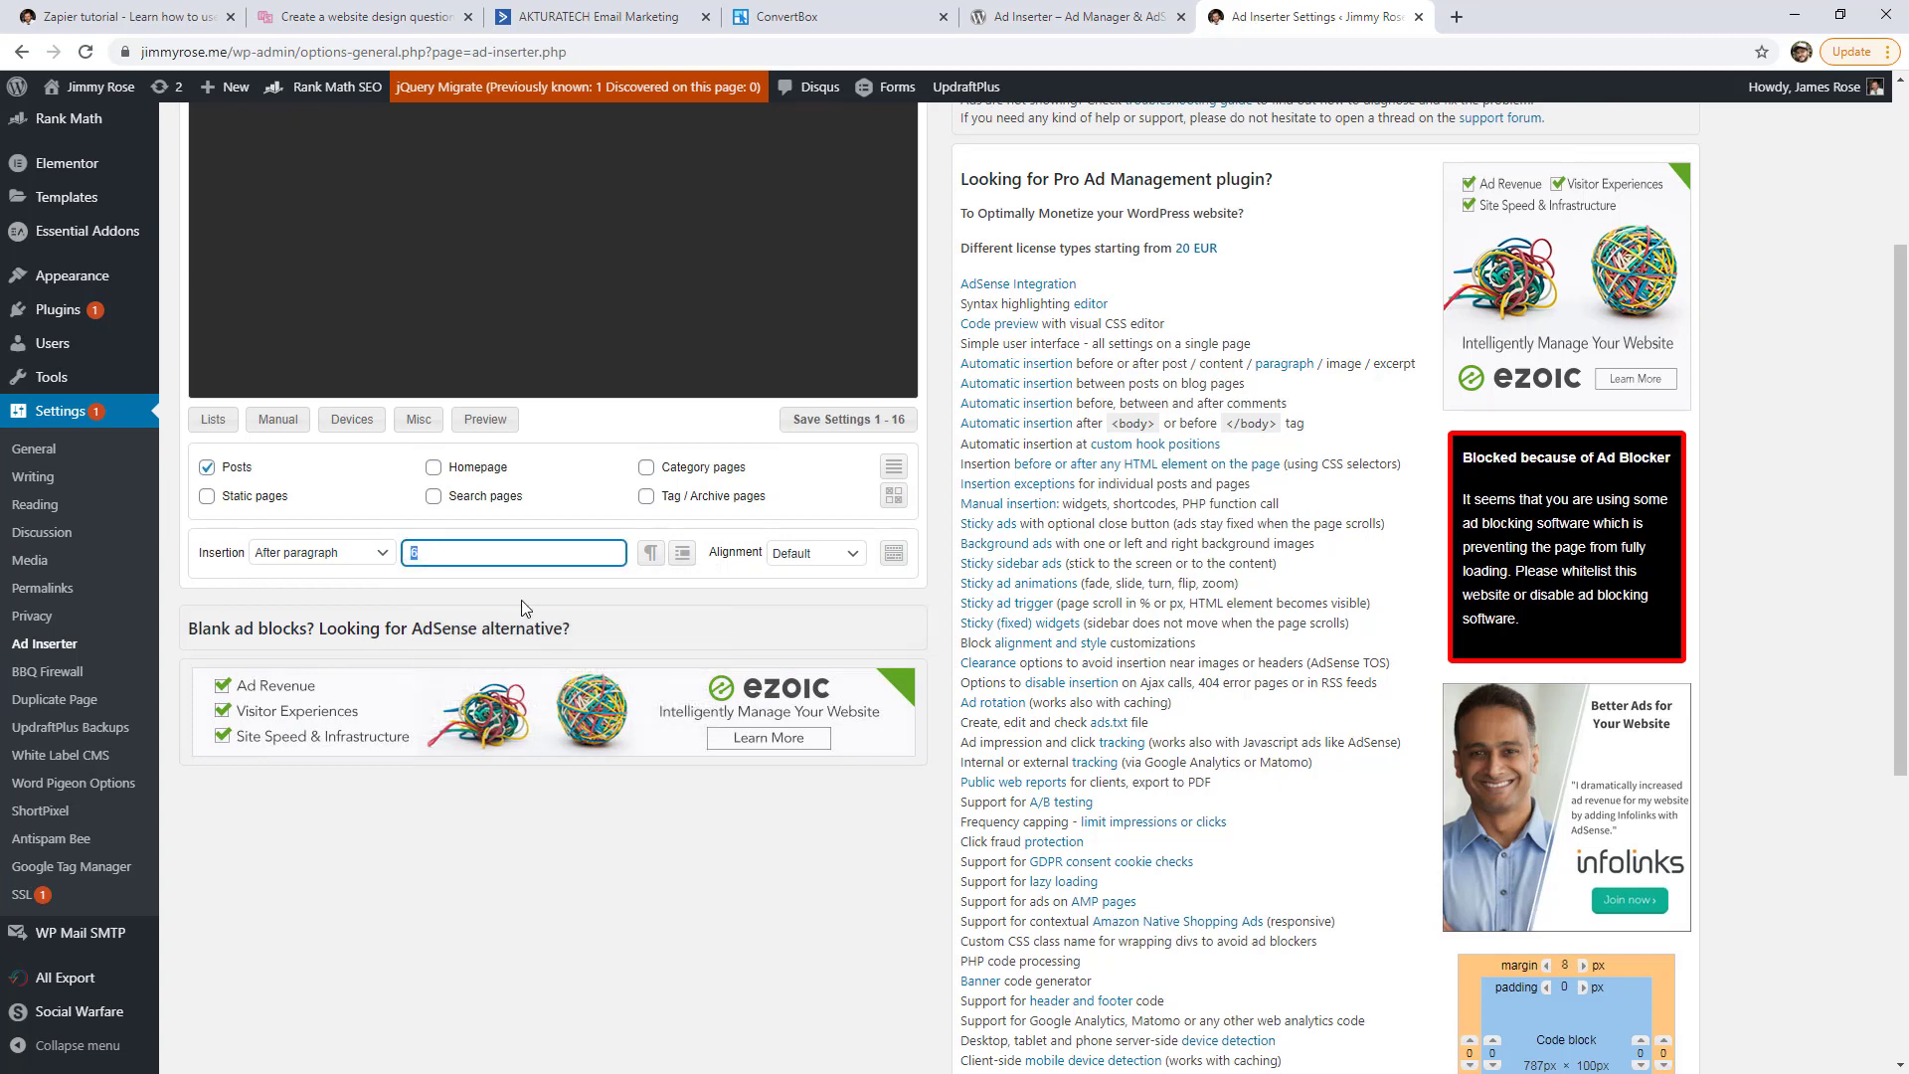
pyautogui.write('-1')
pyautogui.click(286, 552)
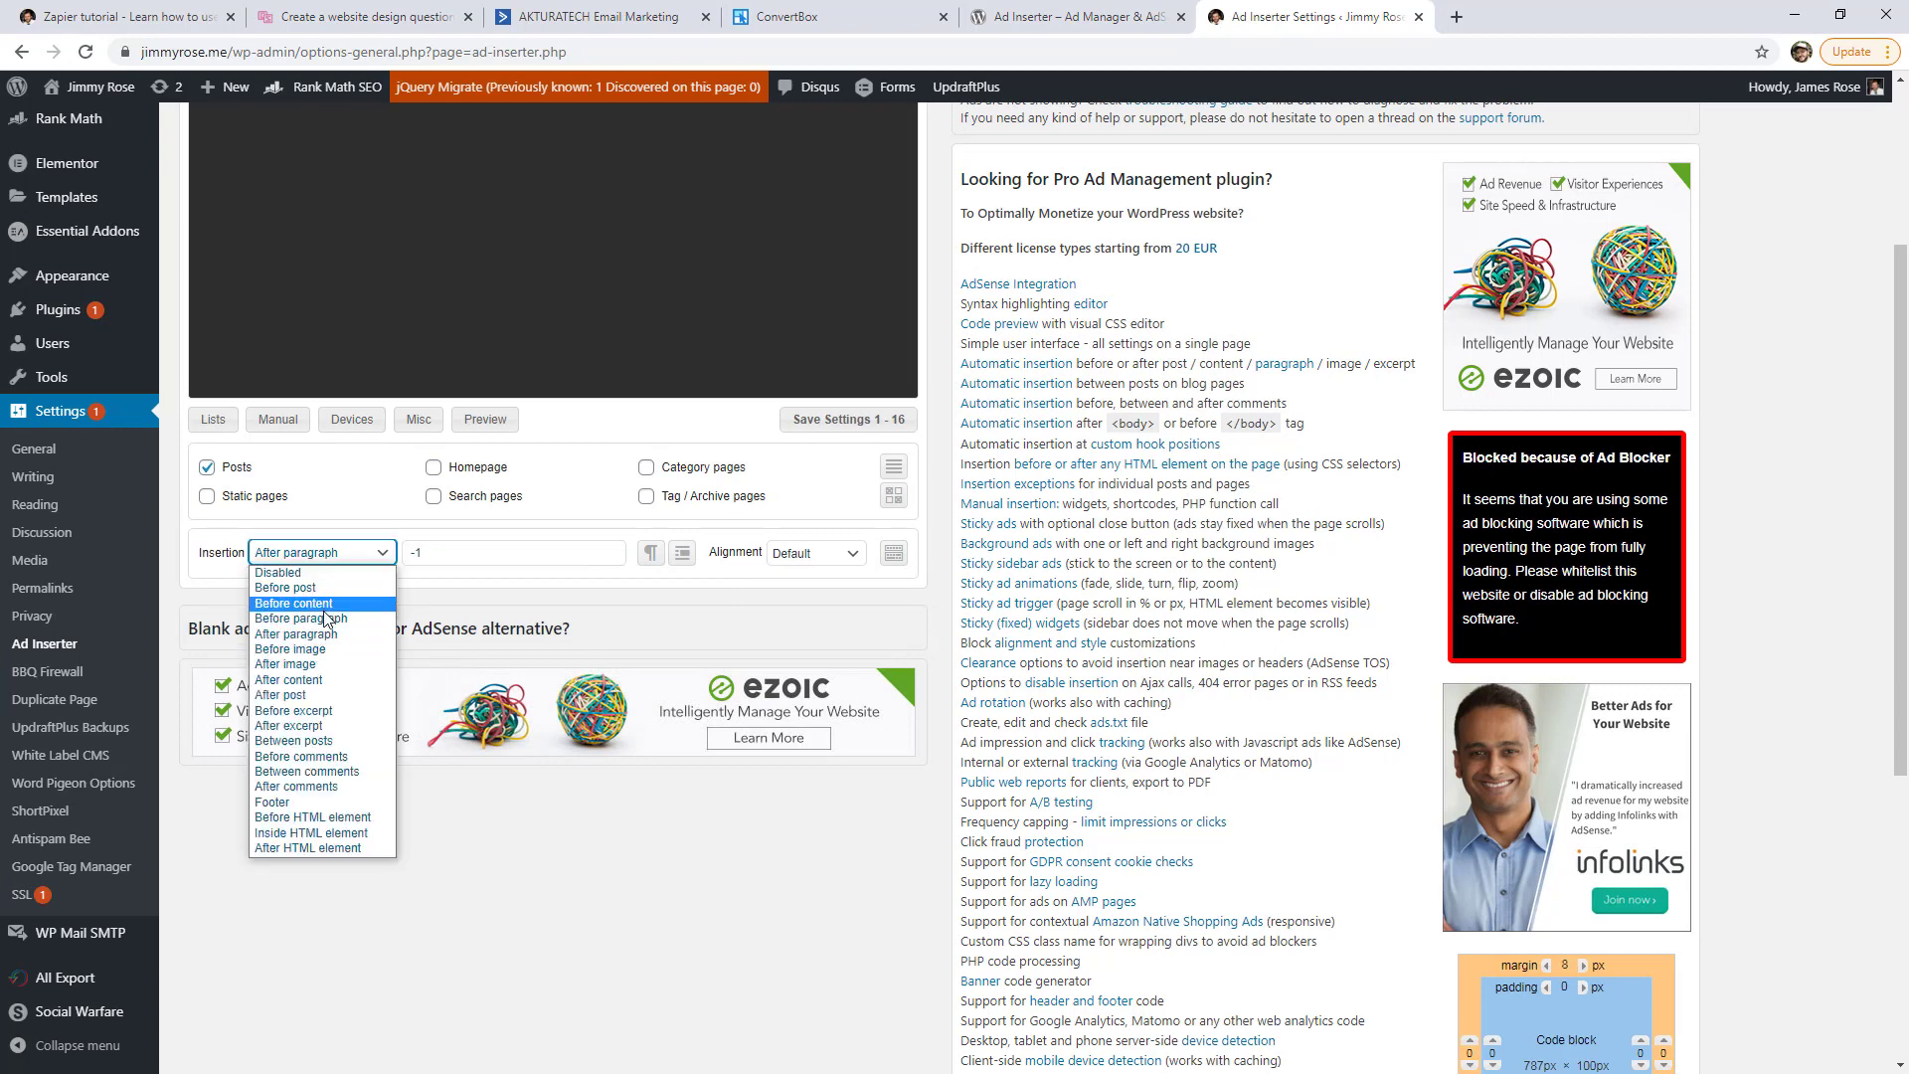
pyautogui.click(320, 619)
pyautogui.click(453, 557)
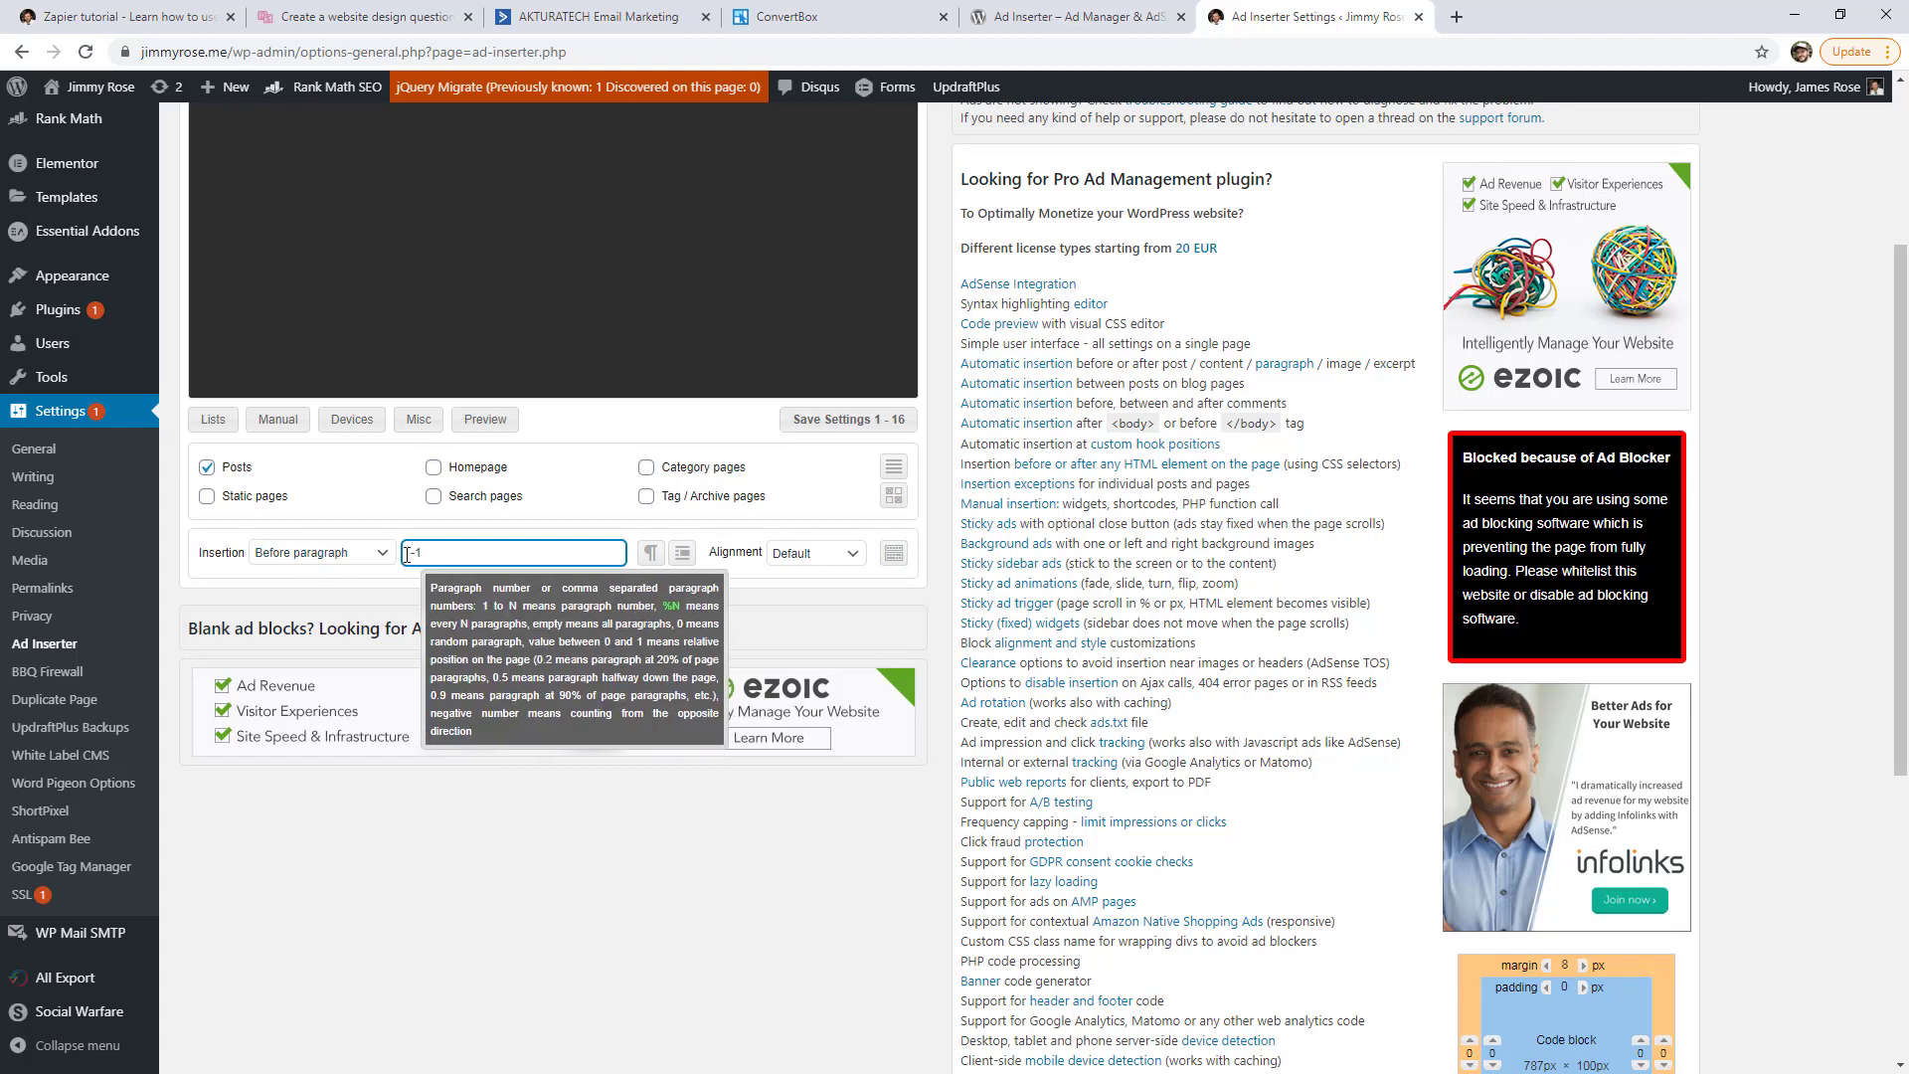
pyautogui.scroll(3, 390, 607)
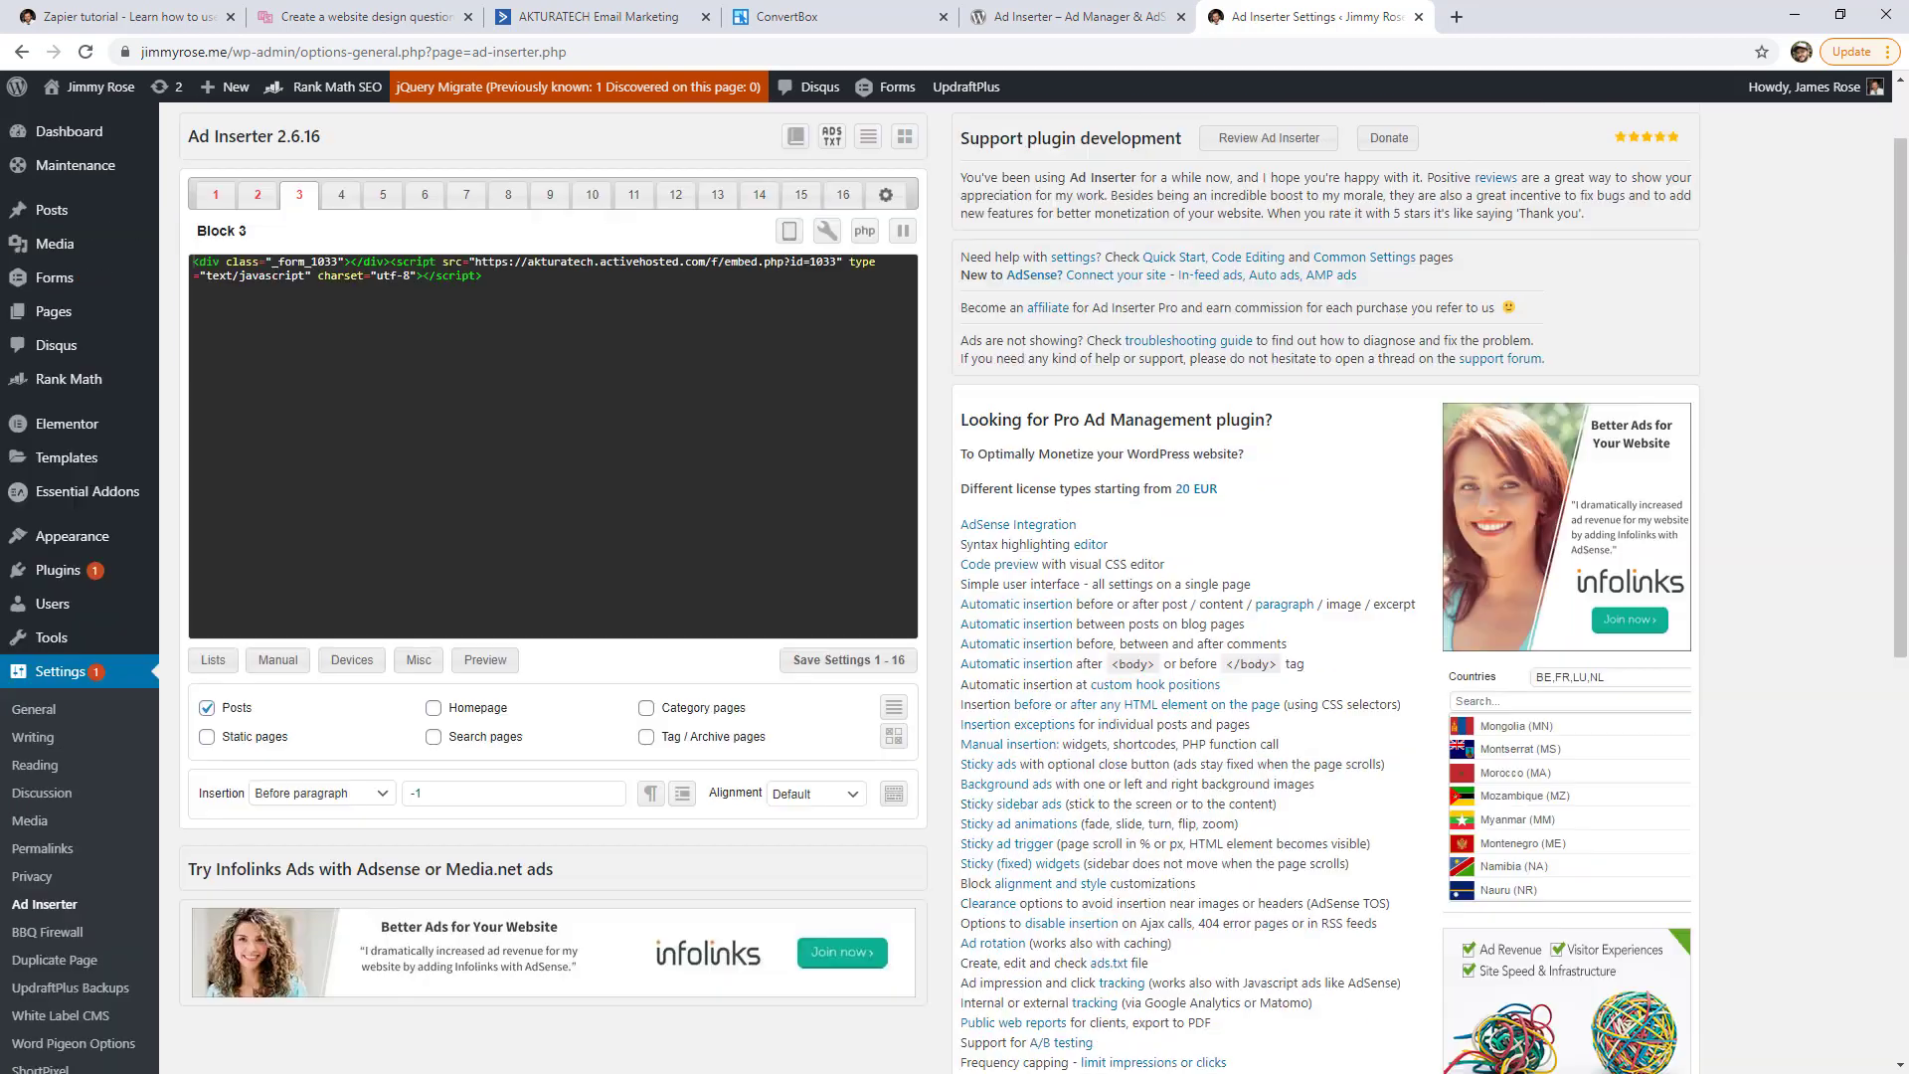
# - Read the docs' paragraph number examples: 0.3, 30%, random position and %N
pyautogui.moveTo(1651, 118); pyautogui.dragTo(884, 61)
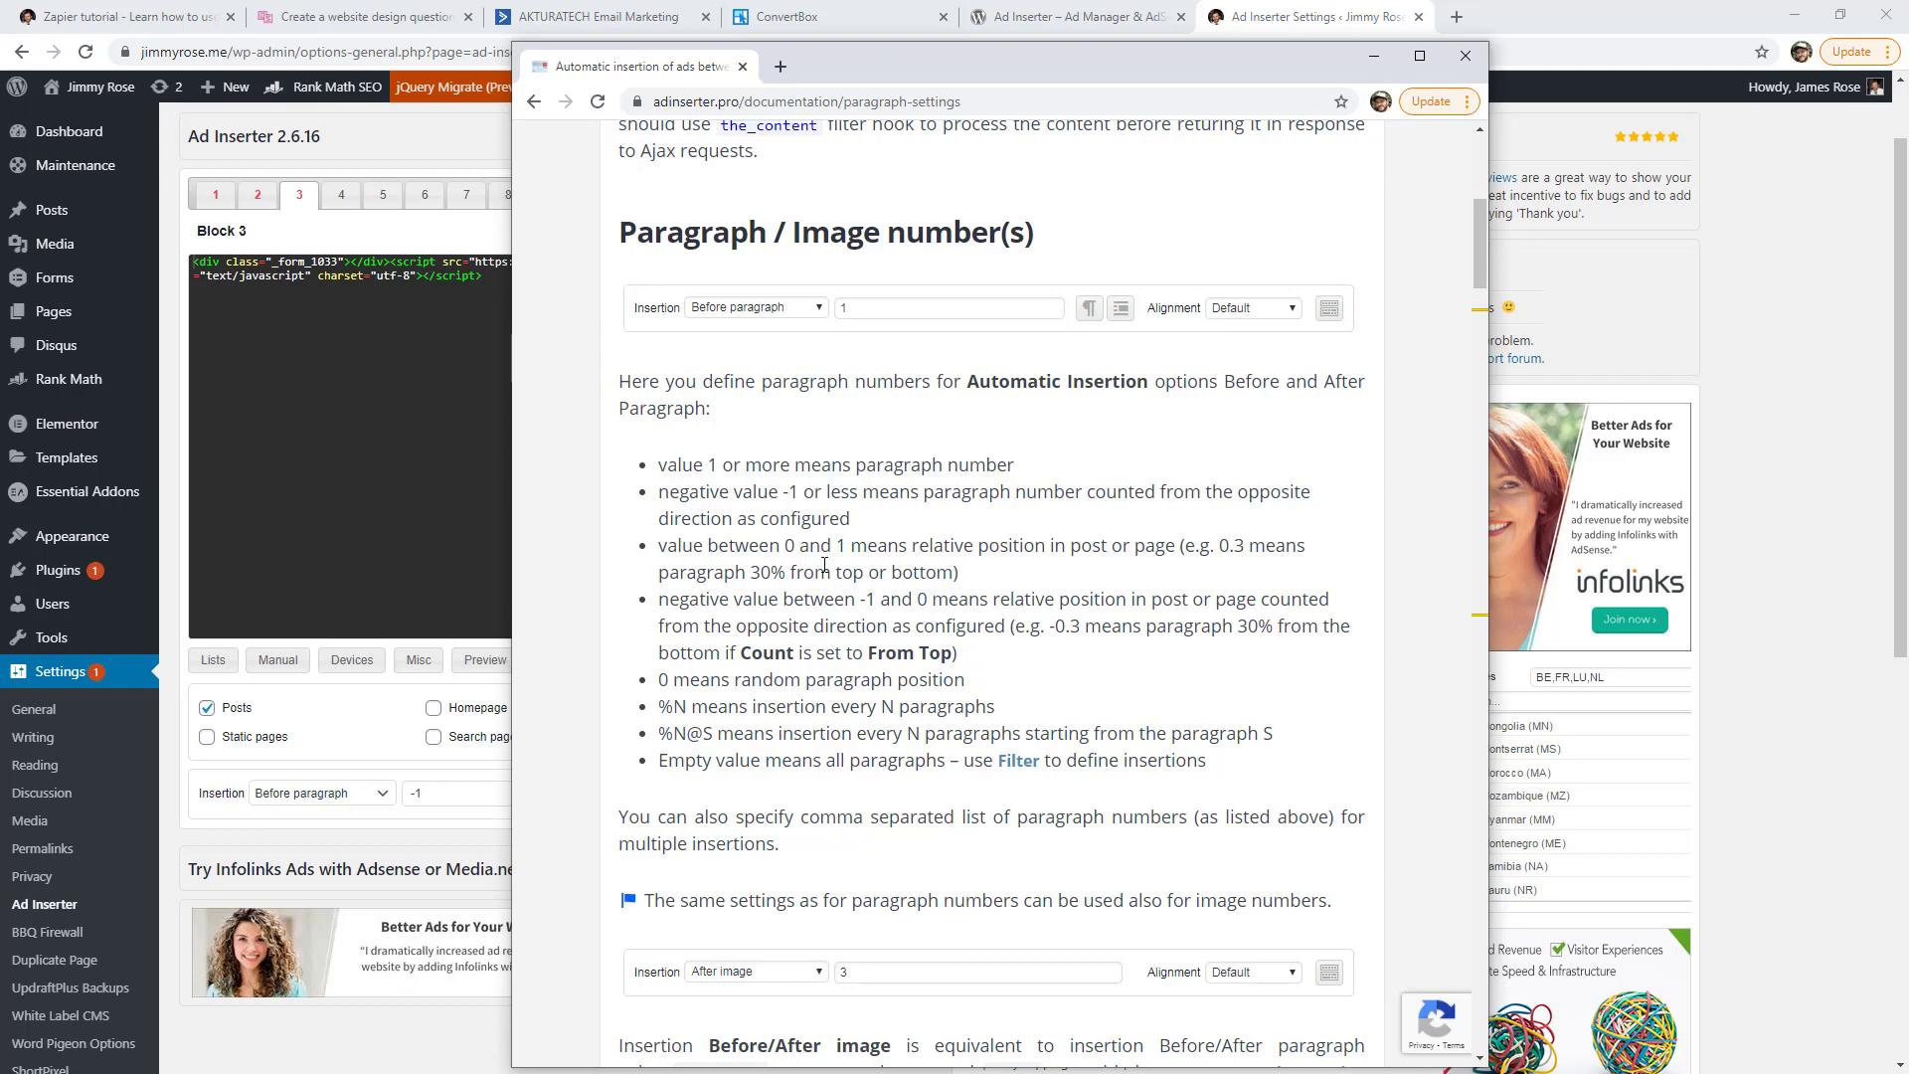
pyautogui.scroll(-1, 824, 565)
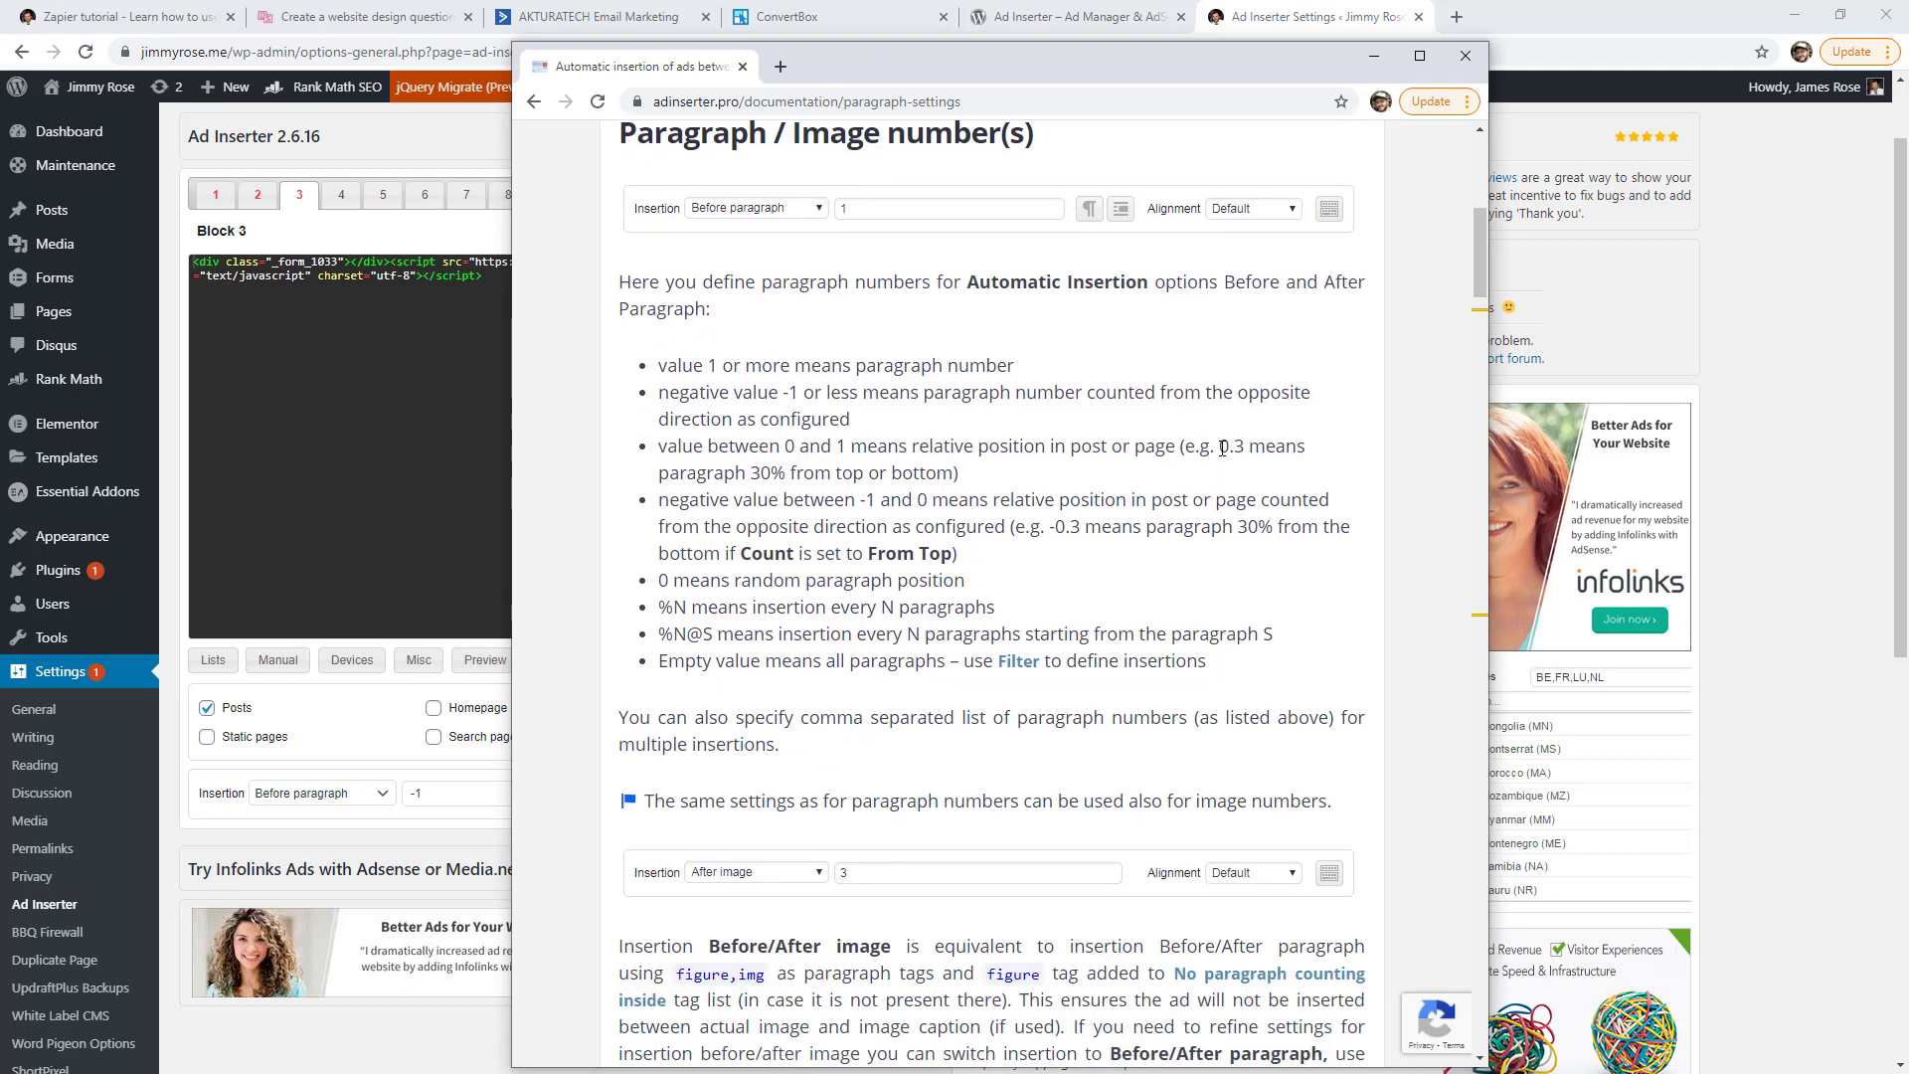
pyautogui.moveTo(1222, 449); pyautogui.dragTo(1244, 450)
pyautogui.click(688, 465)
pyautogui.moveTo(658, 474); pyautogui.dragTo(791, 473)
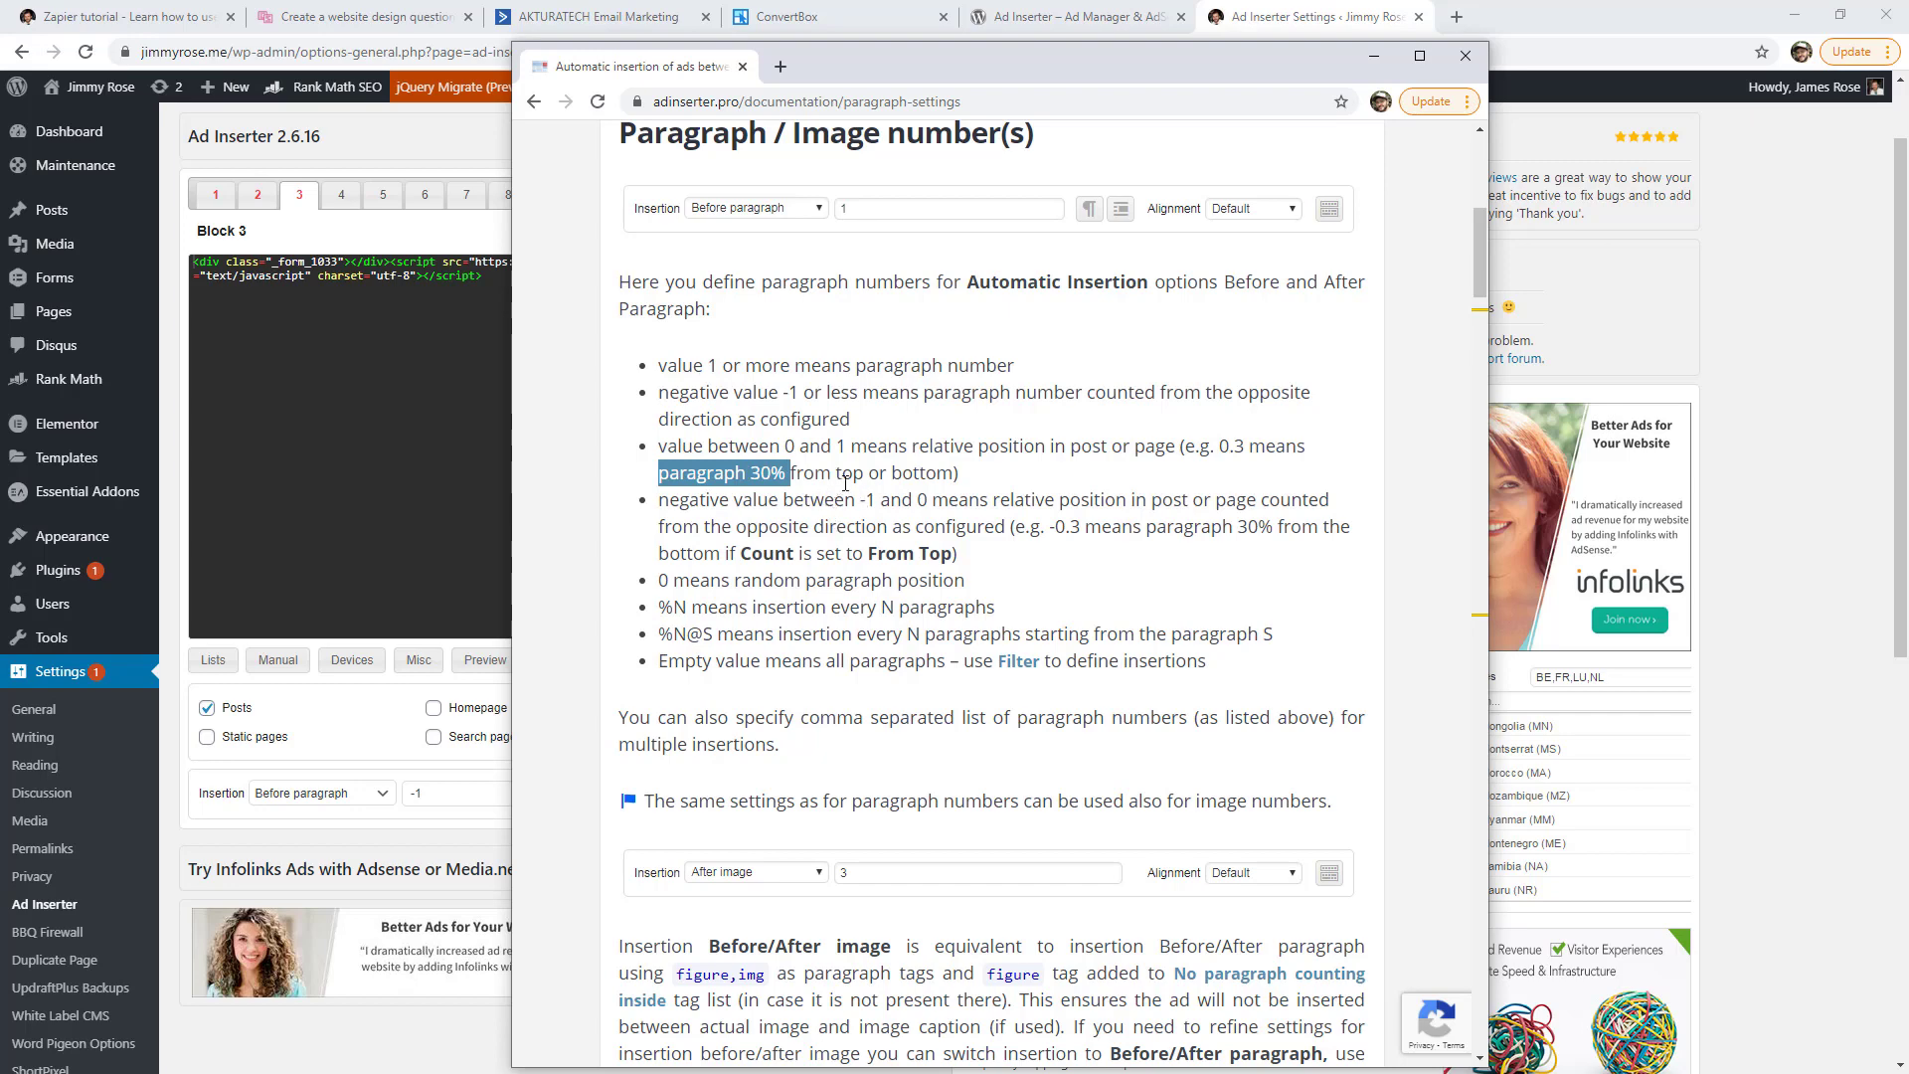
pyautogui.click(854, 472)
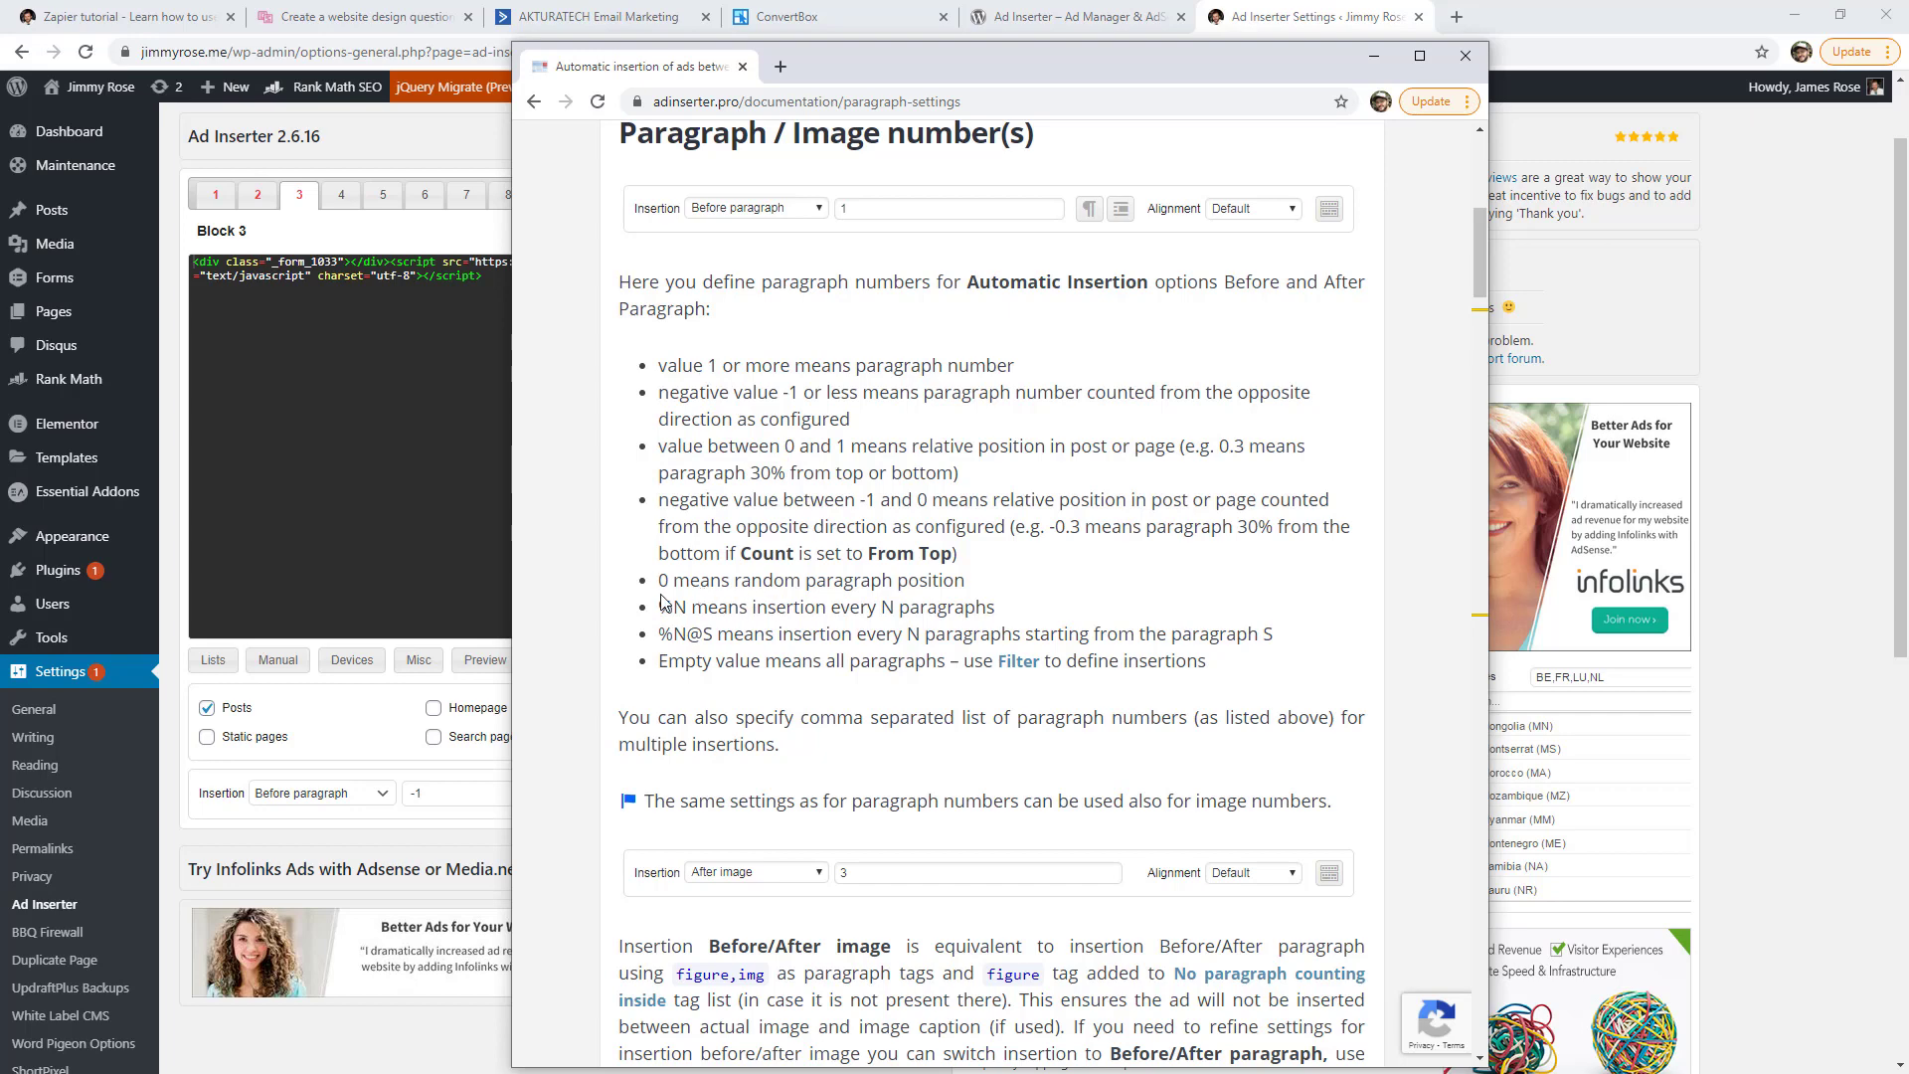
pyautogui.moveTo(658, 580); pyautogui.dragTo(964, 582)
pyautogui.click(776, 623)
pyautogui.moveTo(658, 607); pyautogui.dragTo(689, 613)
pyautogui.moveTo(980, 70); pyautogui.dragTo(1908, 100)
pyautogui.click(358, 557)
# - Confirm Block 3's insertion stays Before paragraph with paragraph number -1
pyautogui.scroll(-2, 362, 553)
pyautogui.click(328, 553)
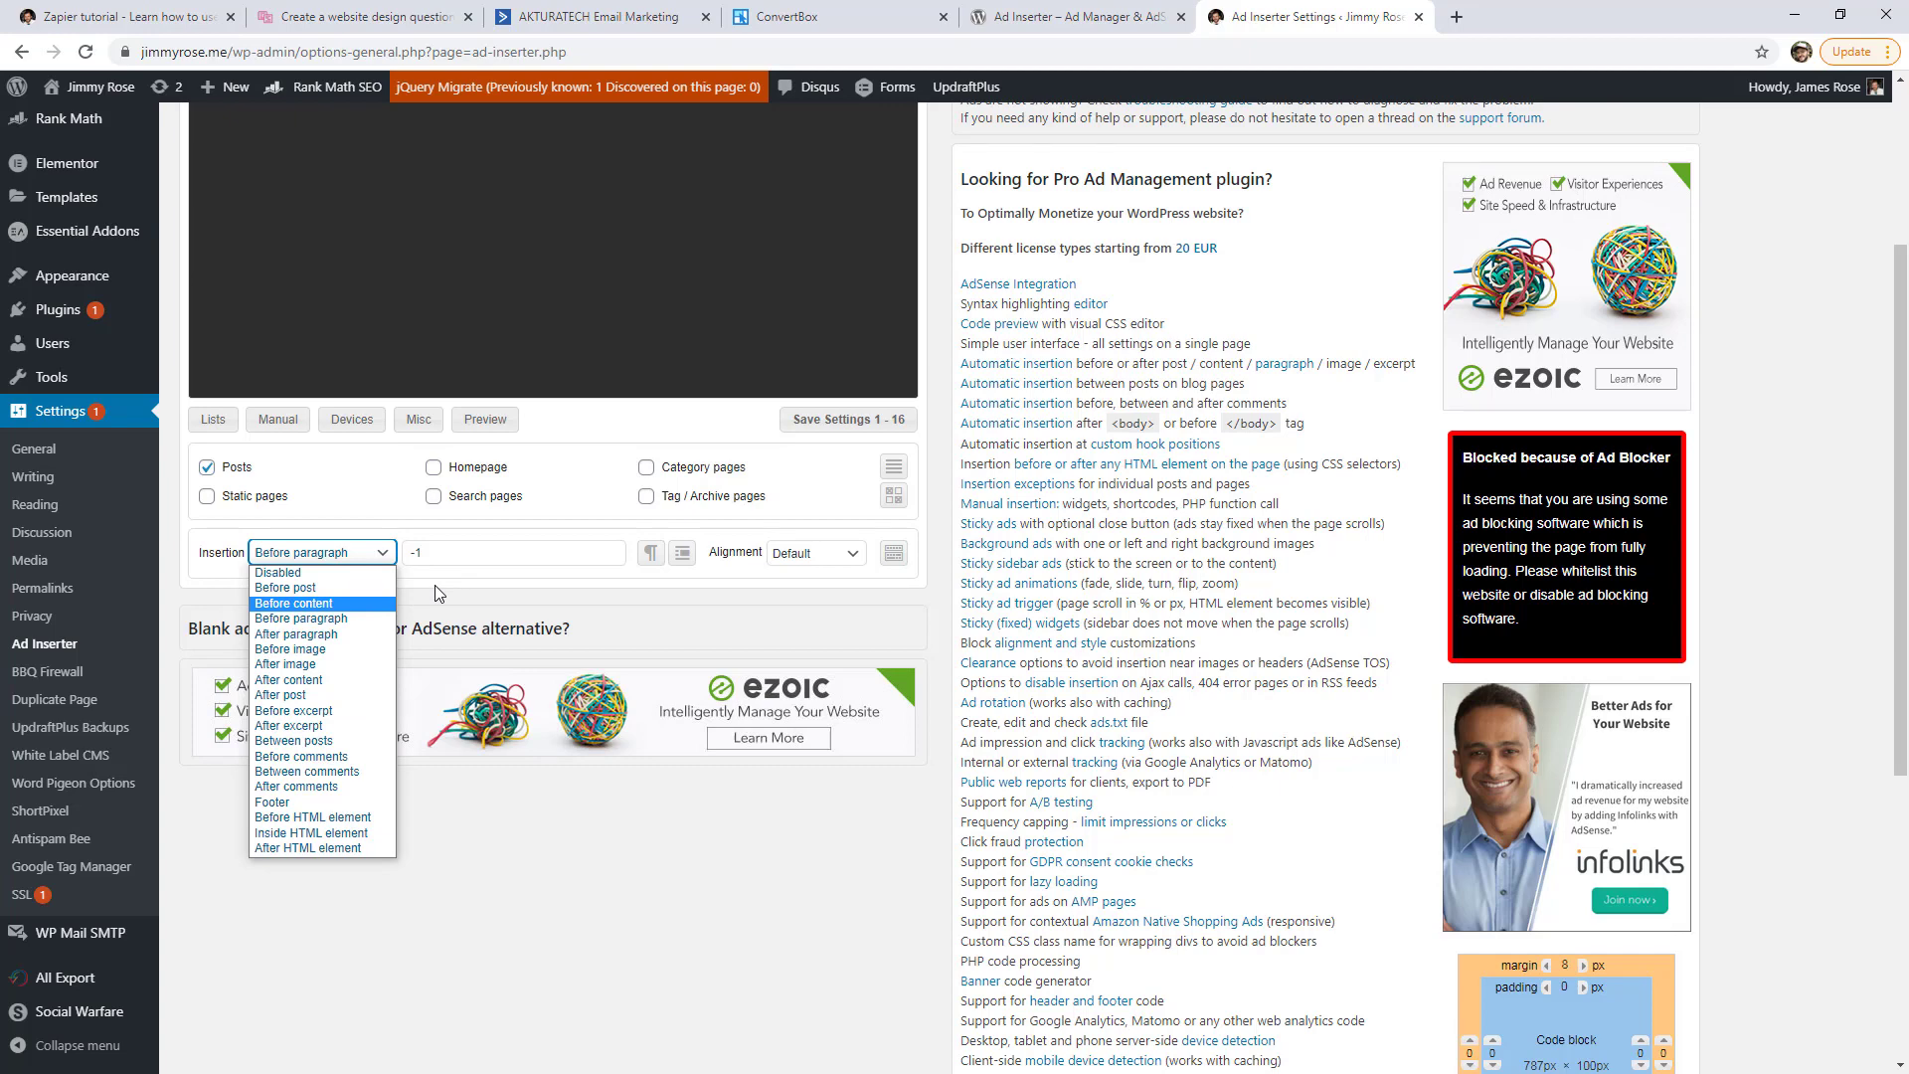
pyautogui.click(379, 559)
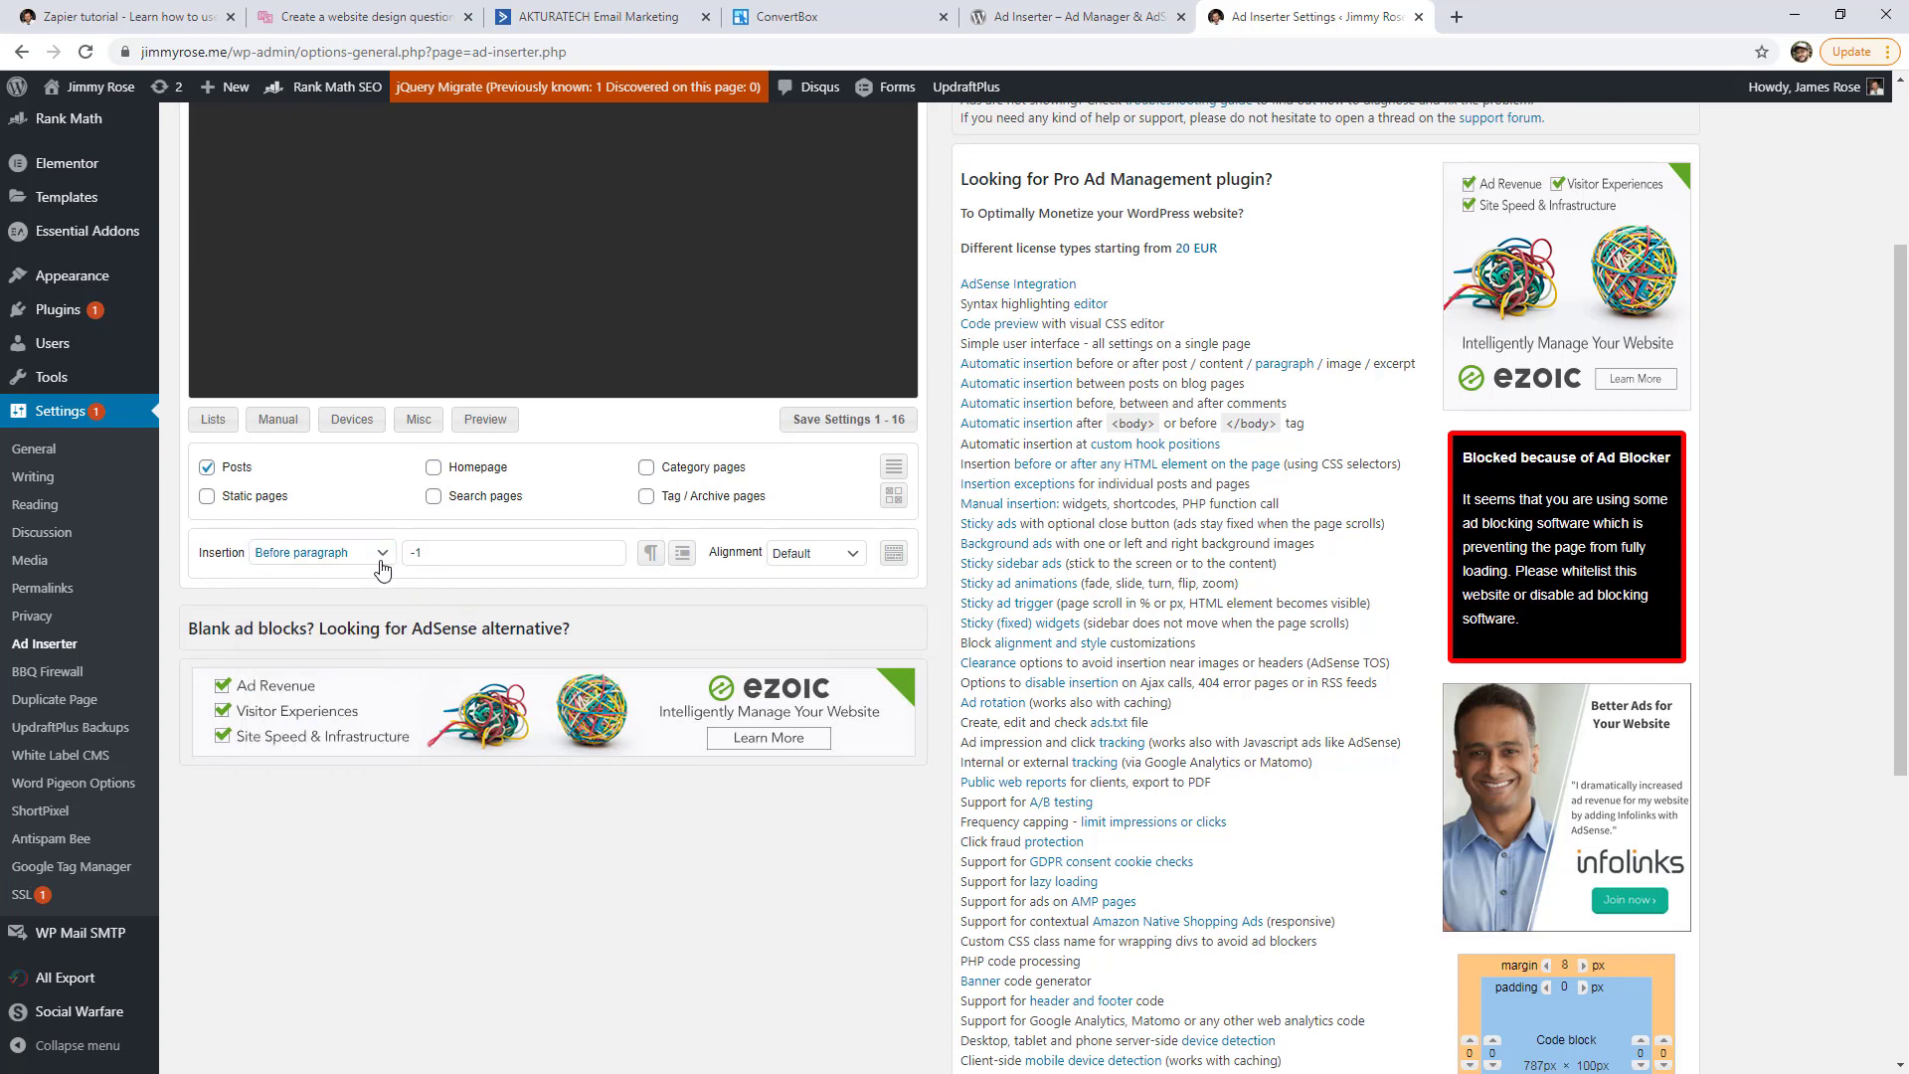
pyautogui.click(447, 554)
pyautogui.click(444, 594)
pyautogui.click(655, 559)
pyautogui.scroll(-1, 655, 560)
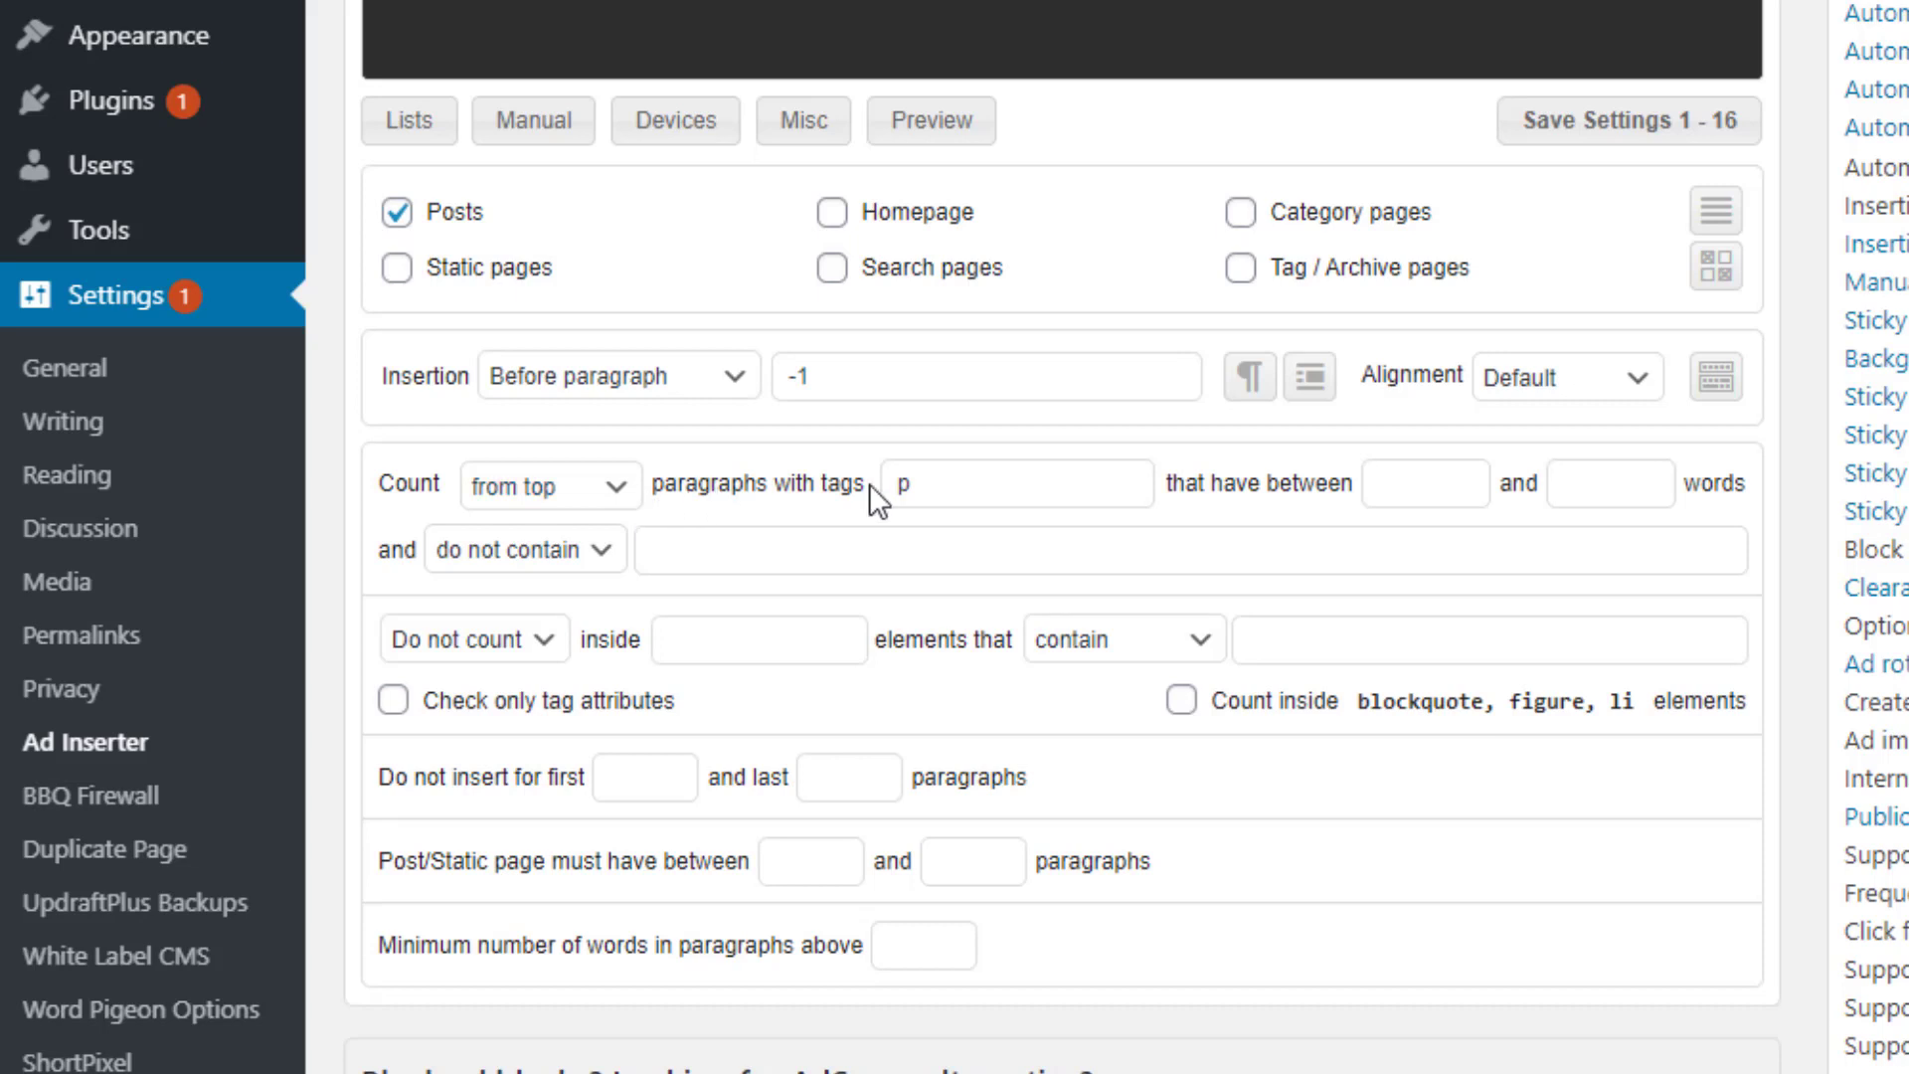
pyautogui.doubleClick(912, 485)
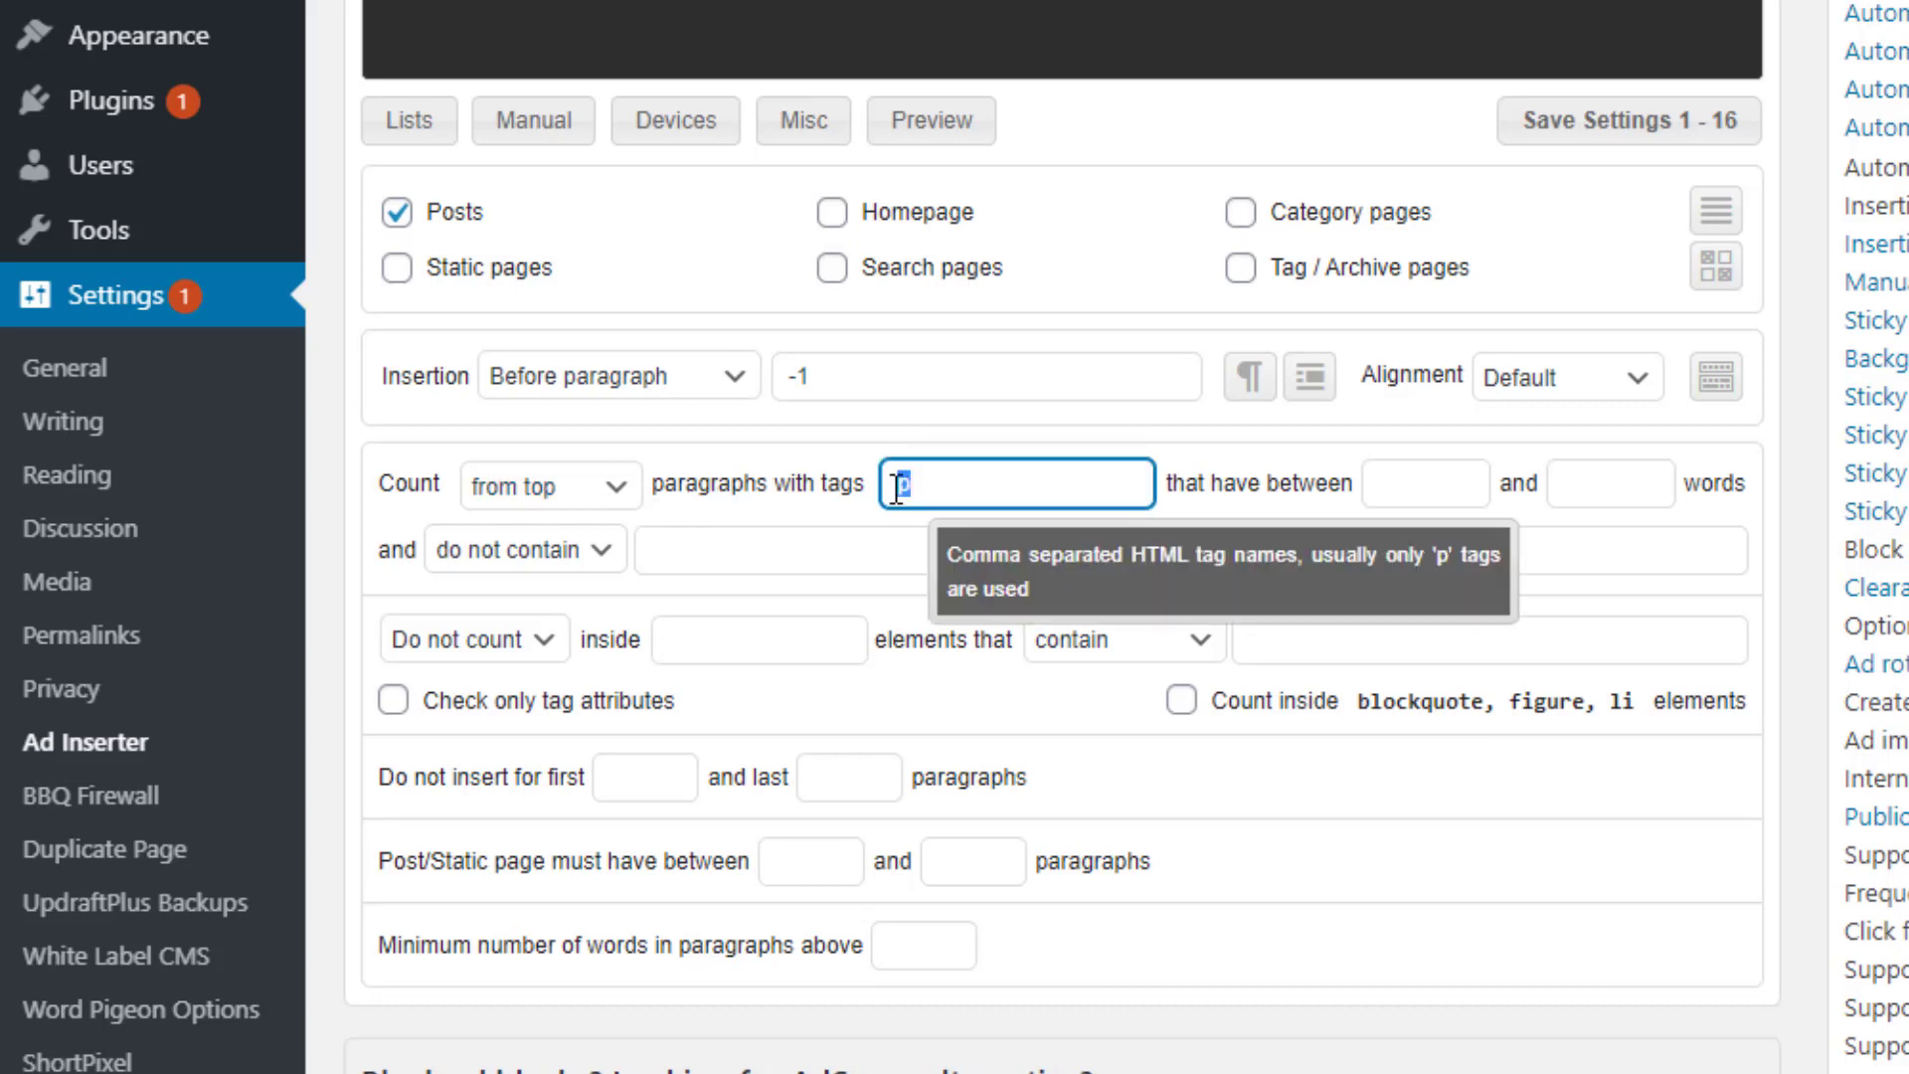
pyautogui.click(1261, 475)
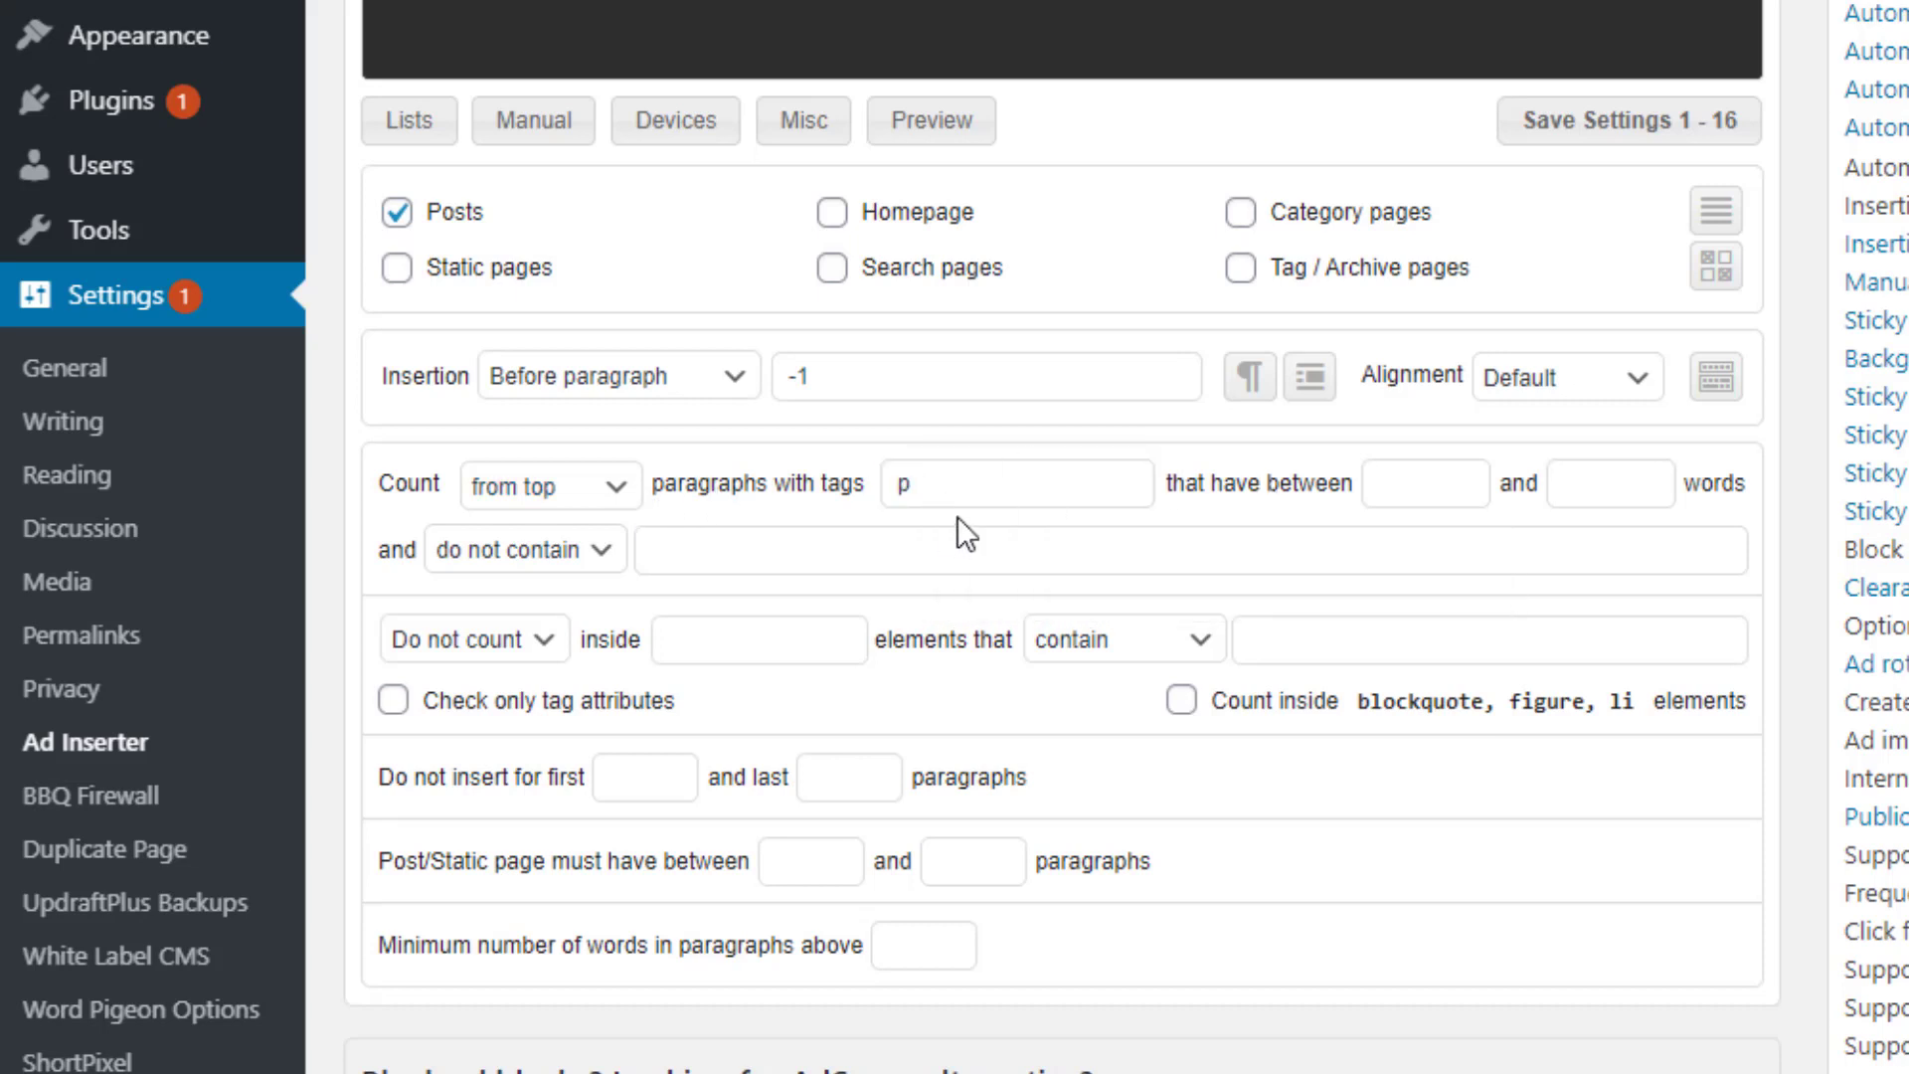
pyautogui.scroll(-2, 940, 521)
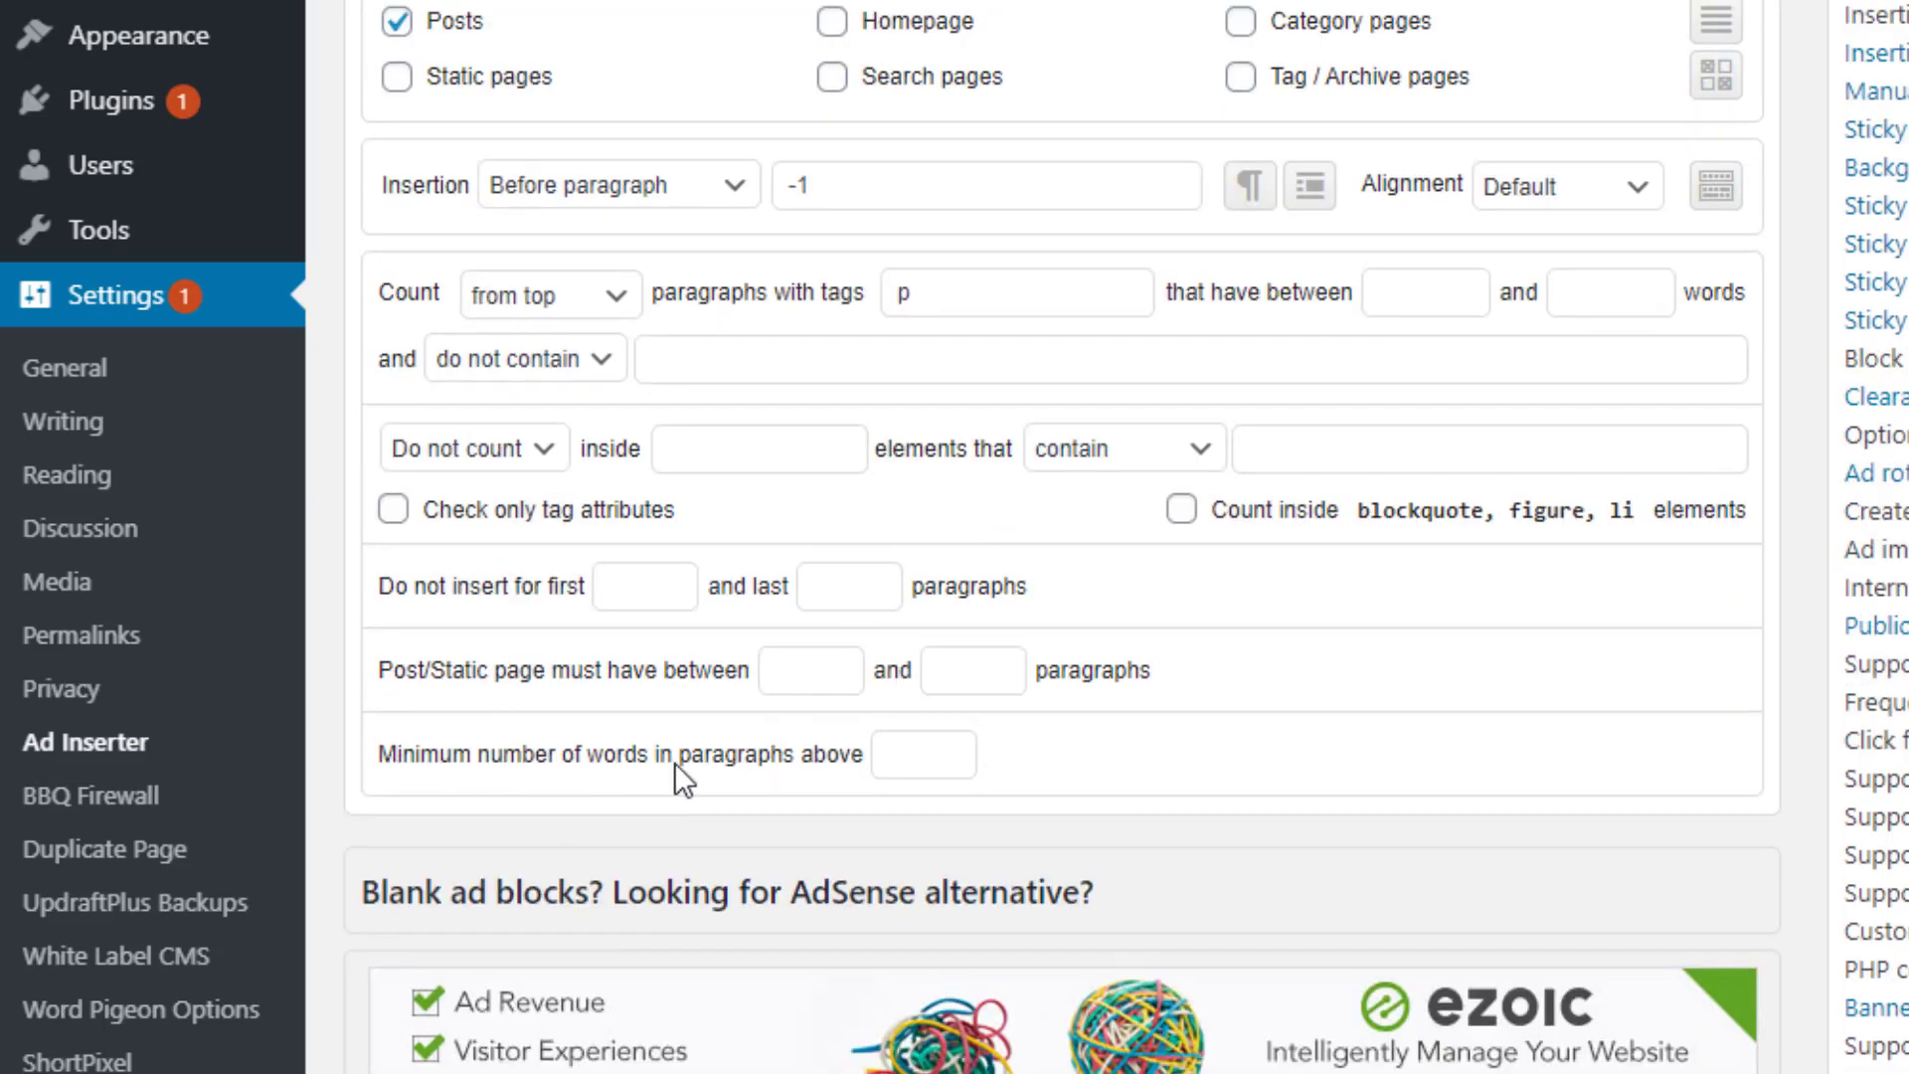
pyautogui.moveTo(913, 771)
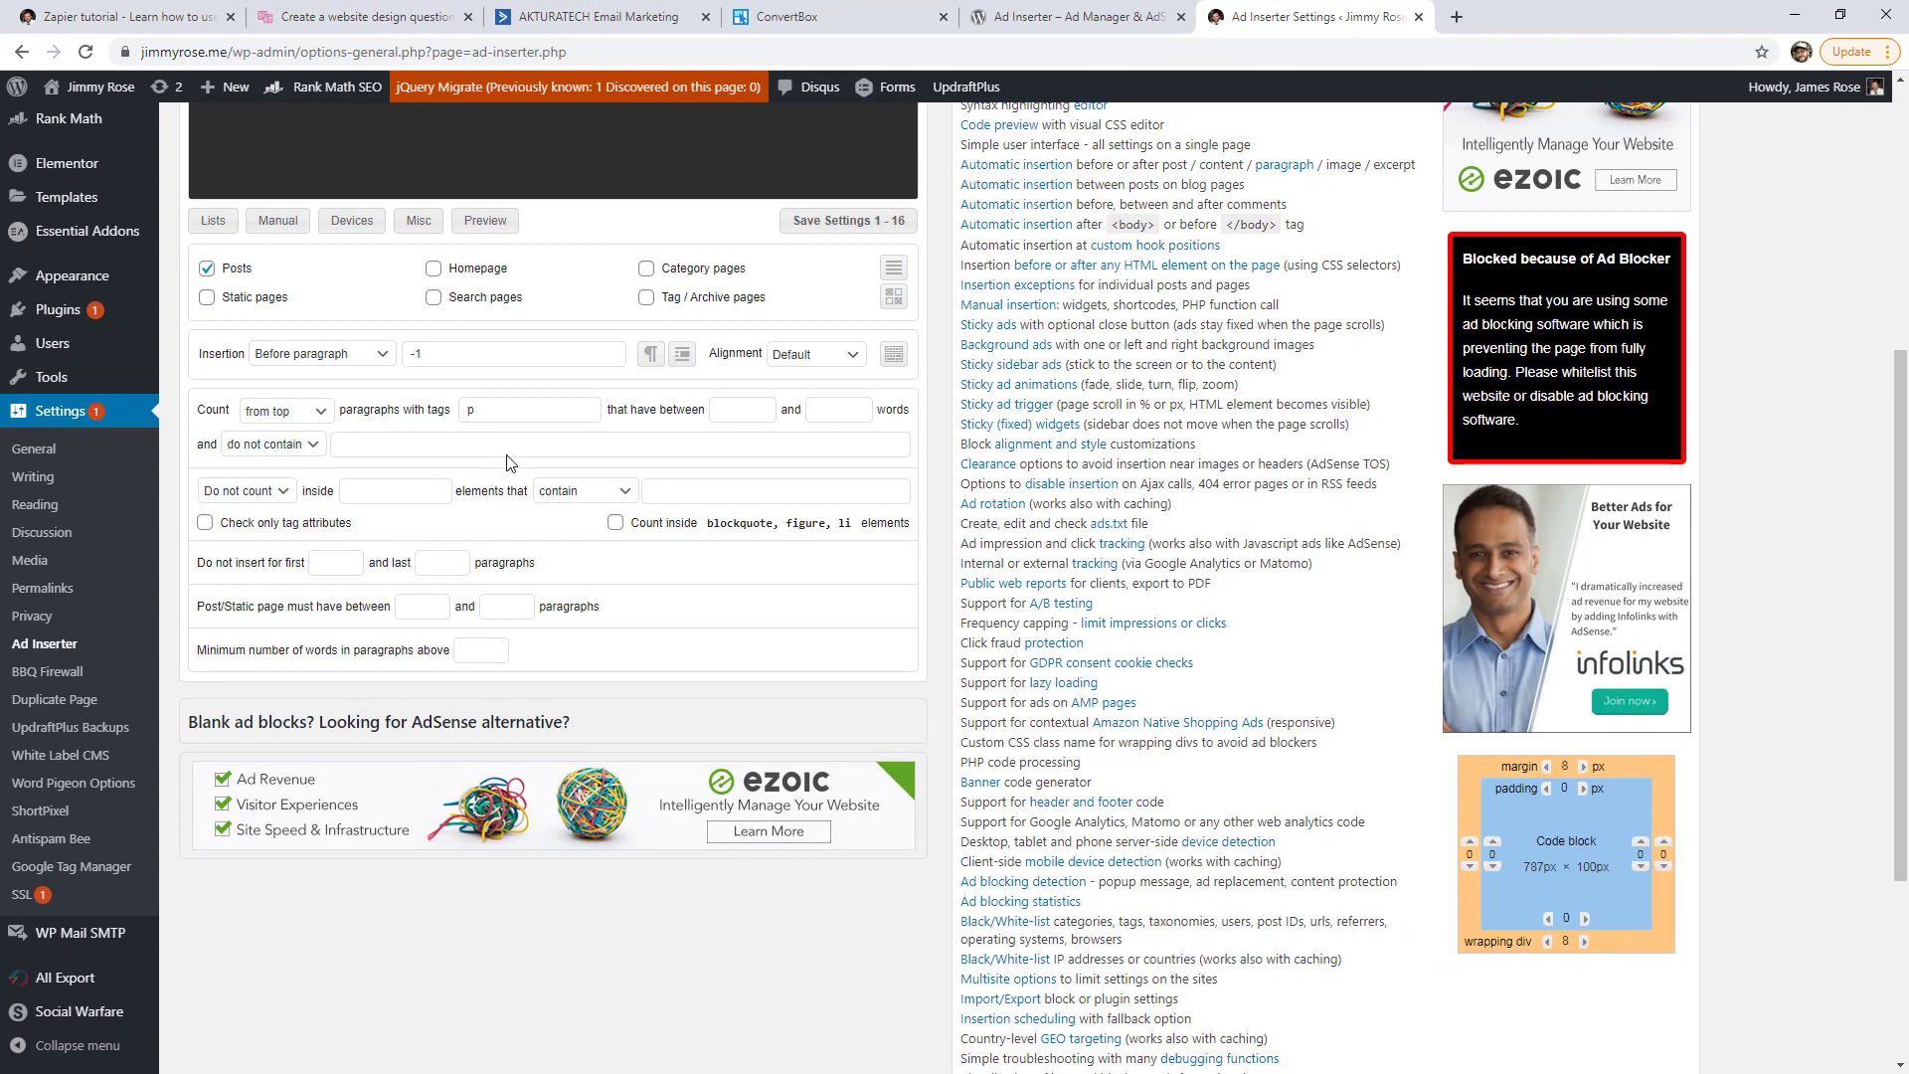
# - Collapse the paragraph counting options and expand Block 3's paragraph clearance settings
pyautogui.click(649, 358)
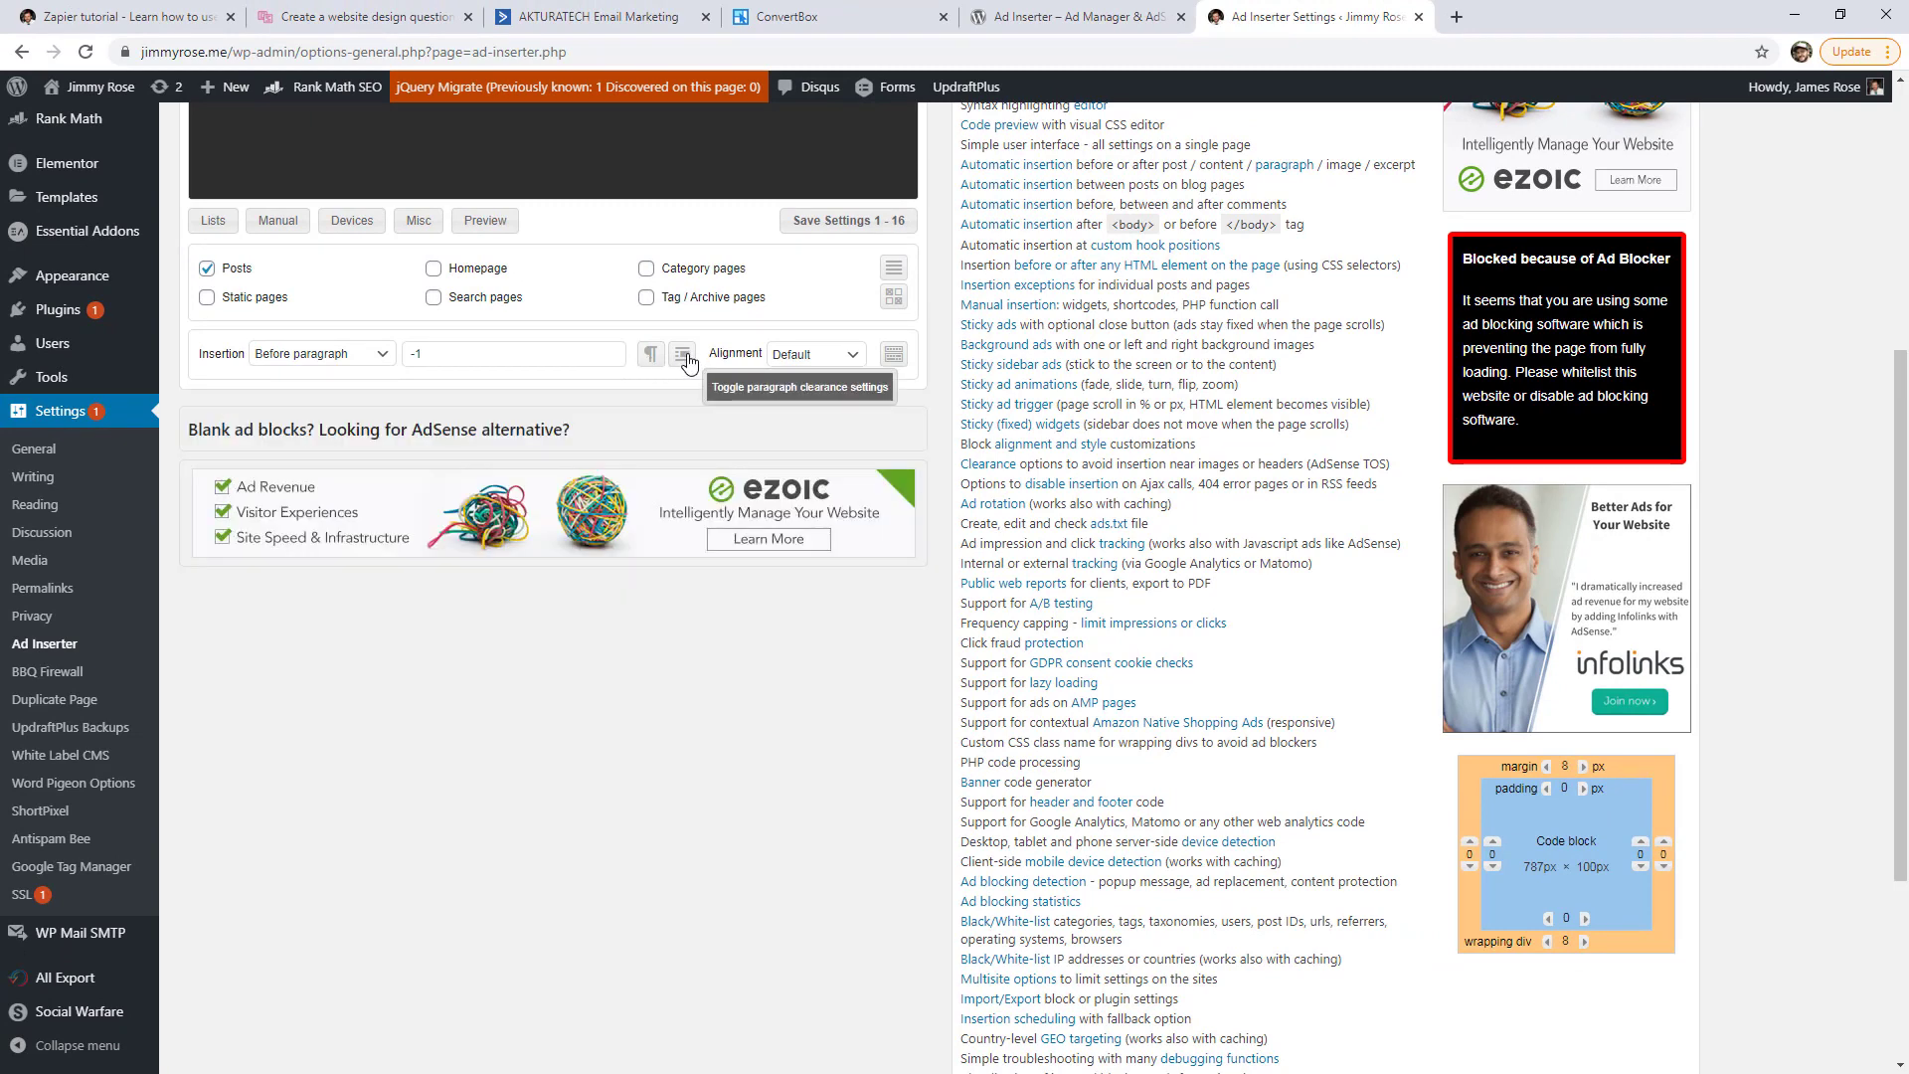
pyautogui.click(683, 356)
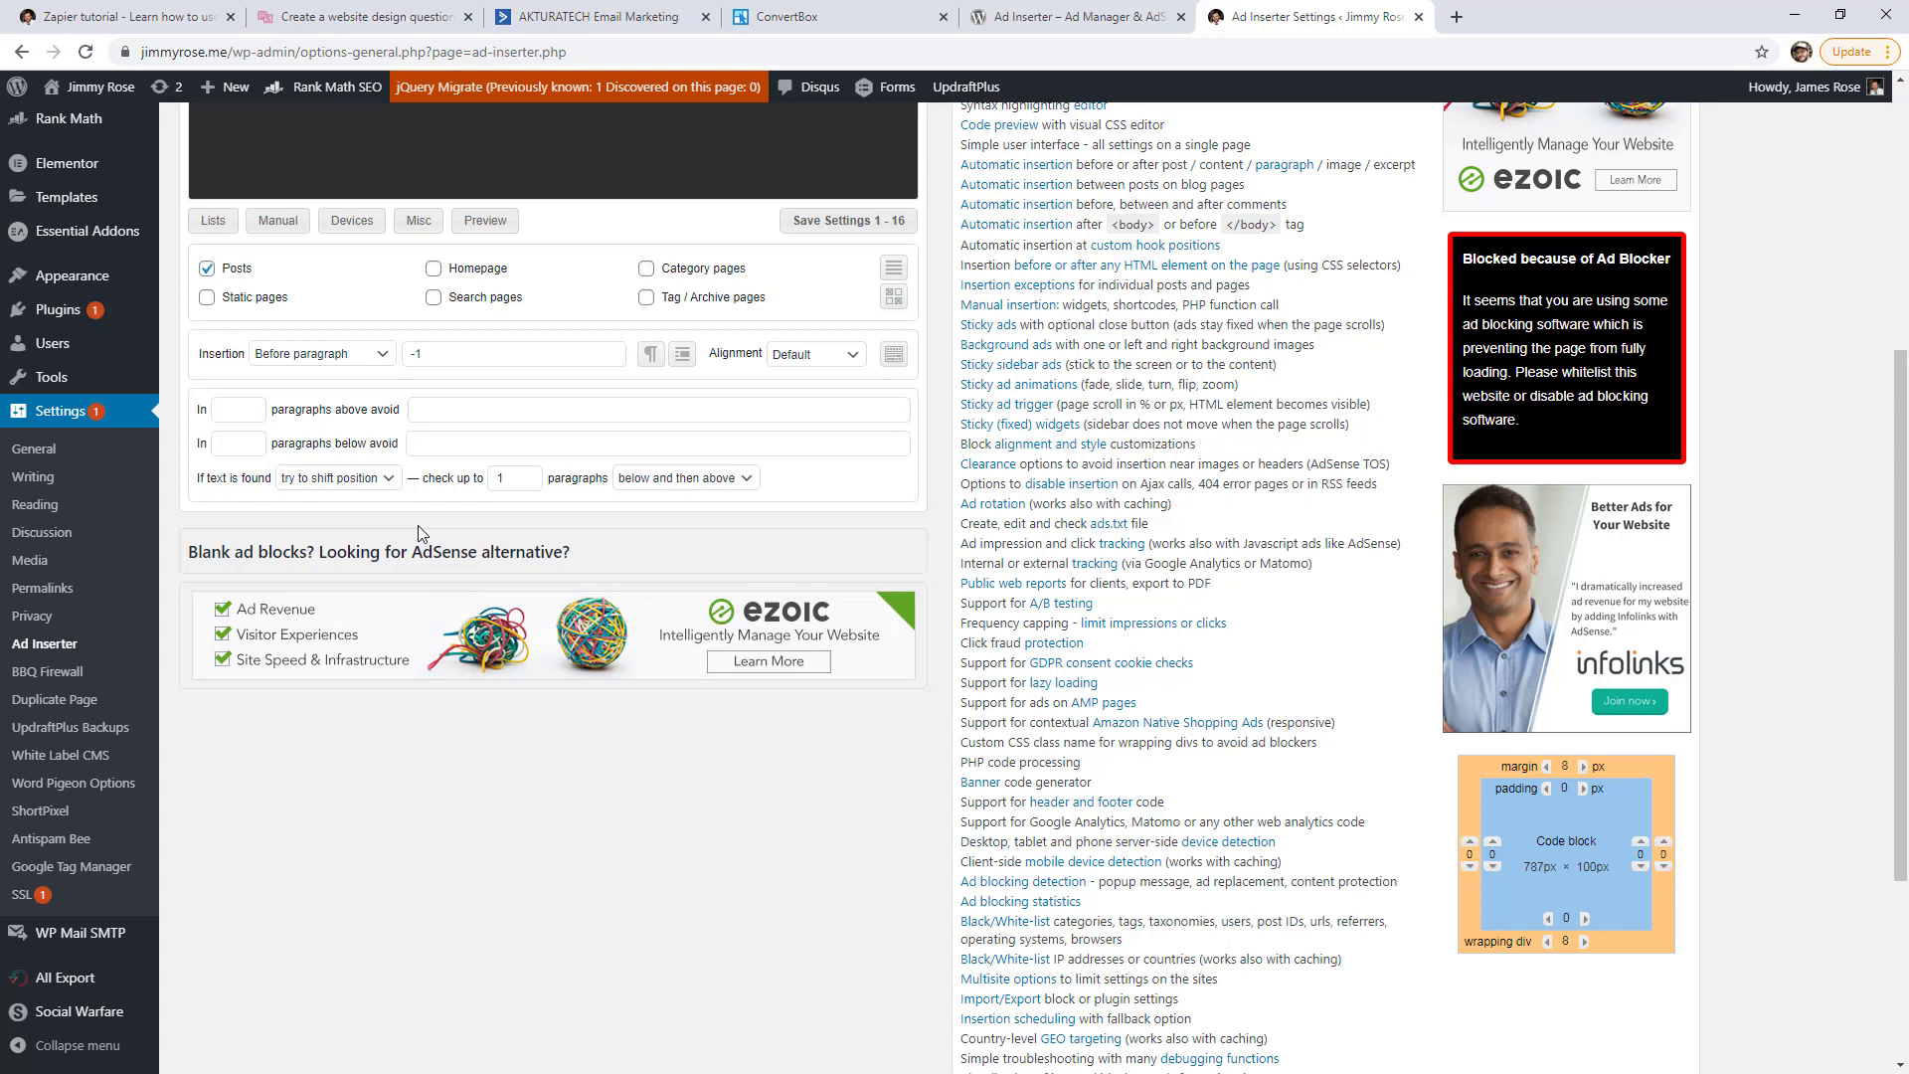
pyautogui.click(366, 17)
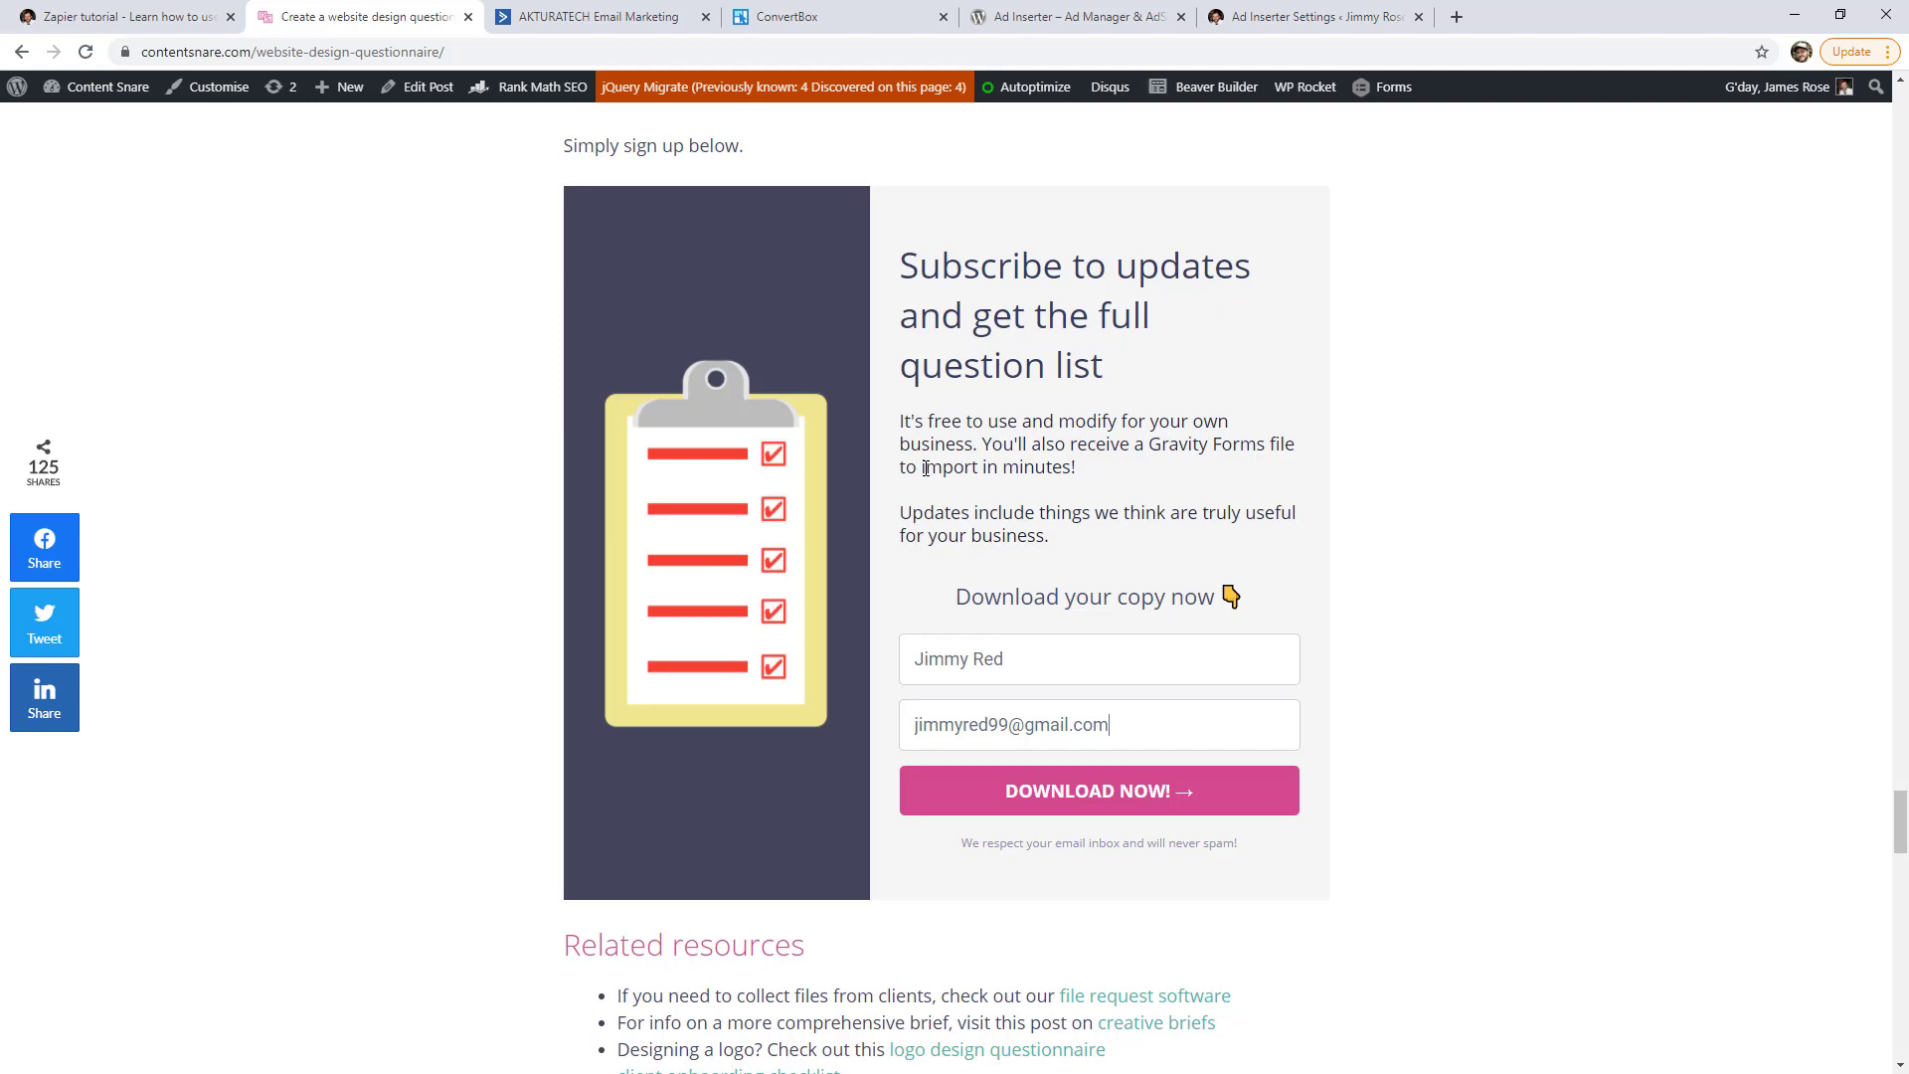
pyautogui.click(1305, 17)
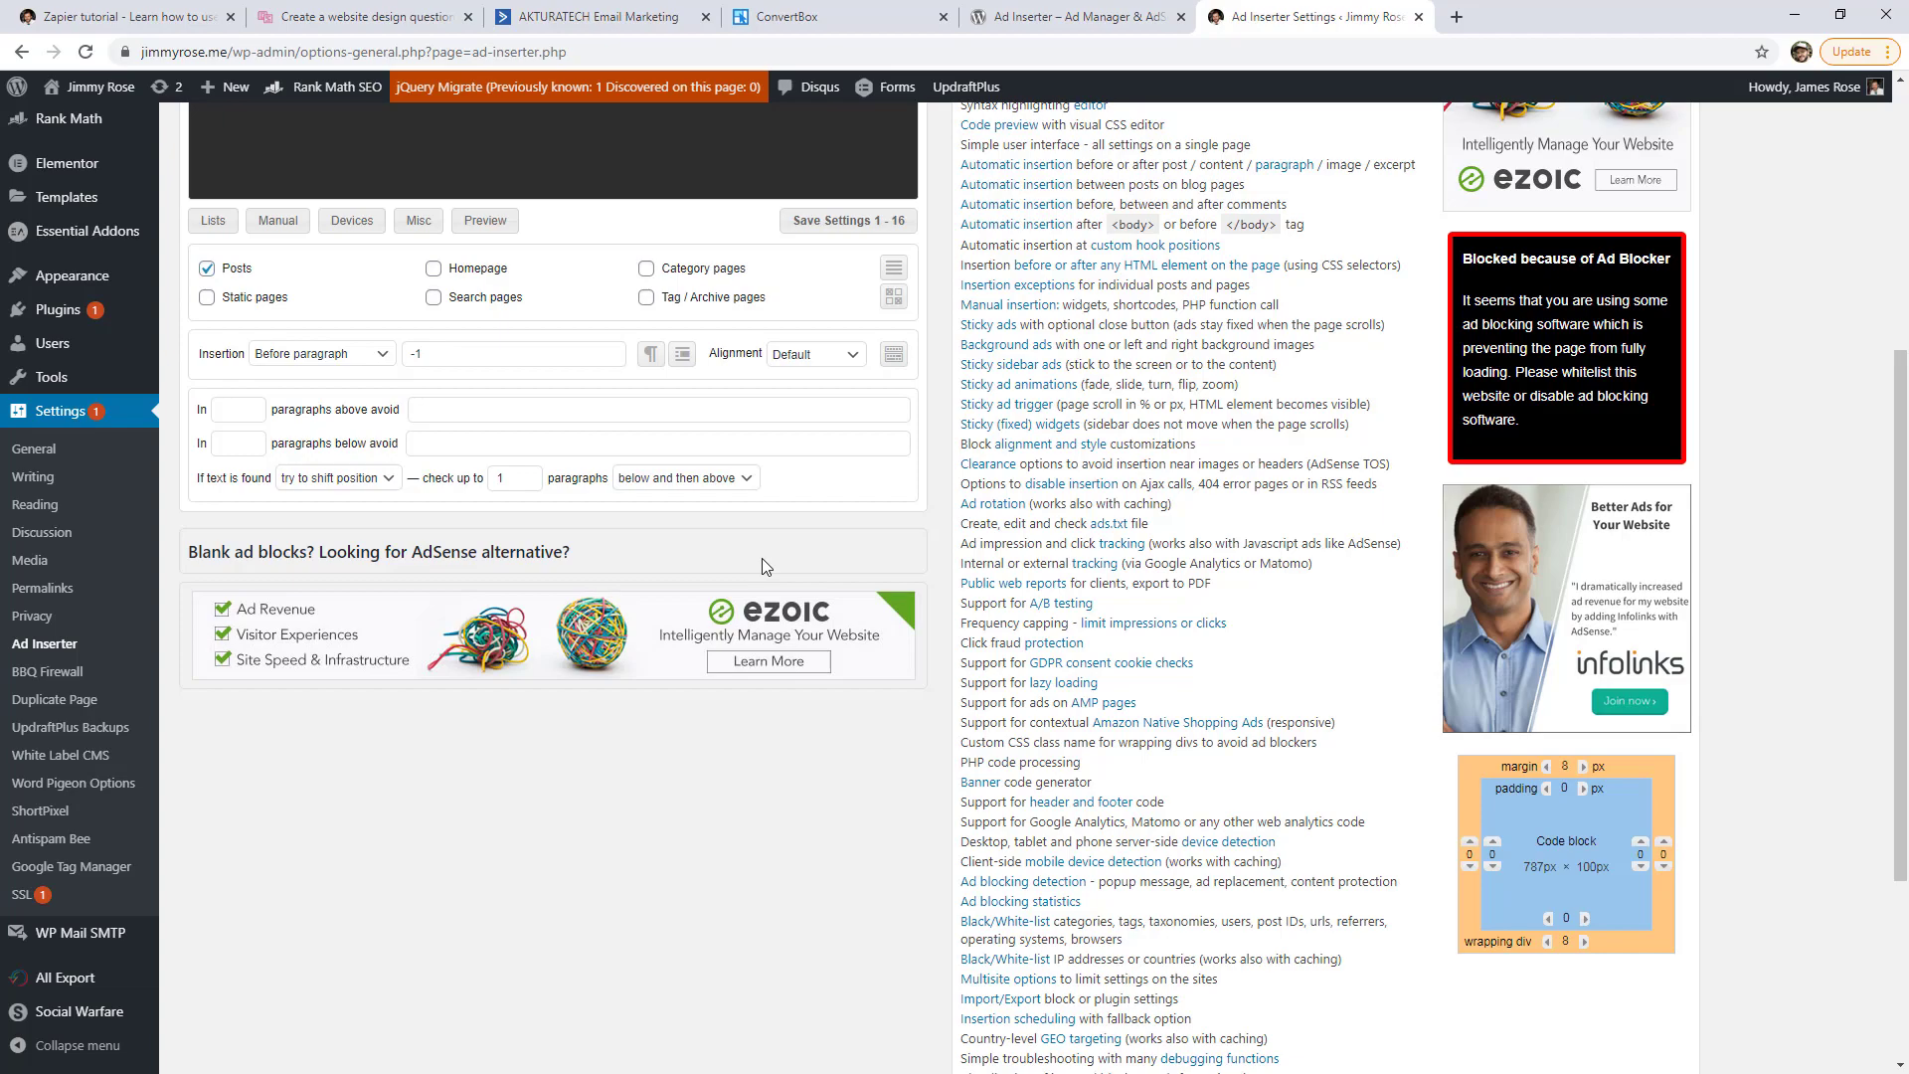
# - Inspect the ConvertBox Area HTML embed code for its cbox- prefix
pyautogui.click(861, 17)
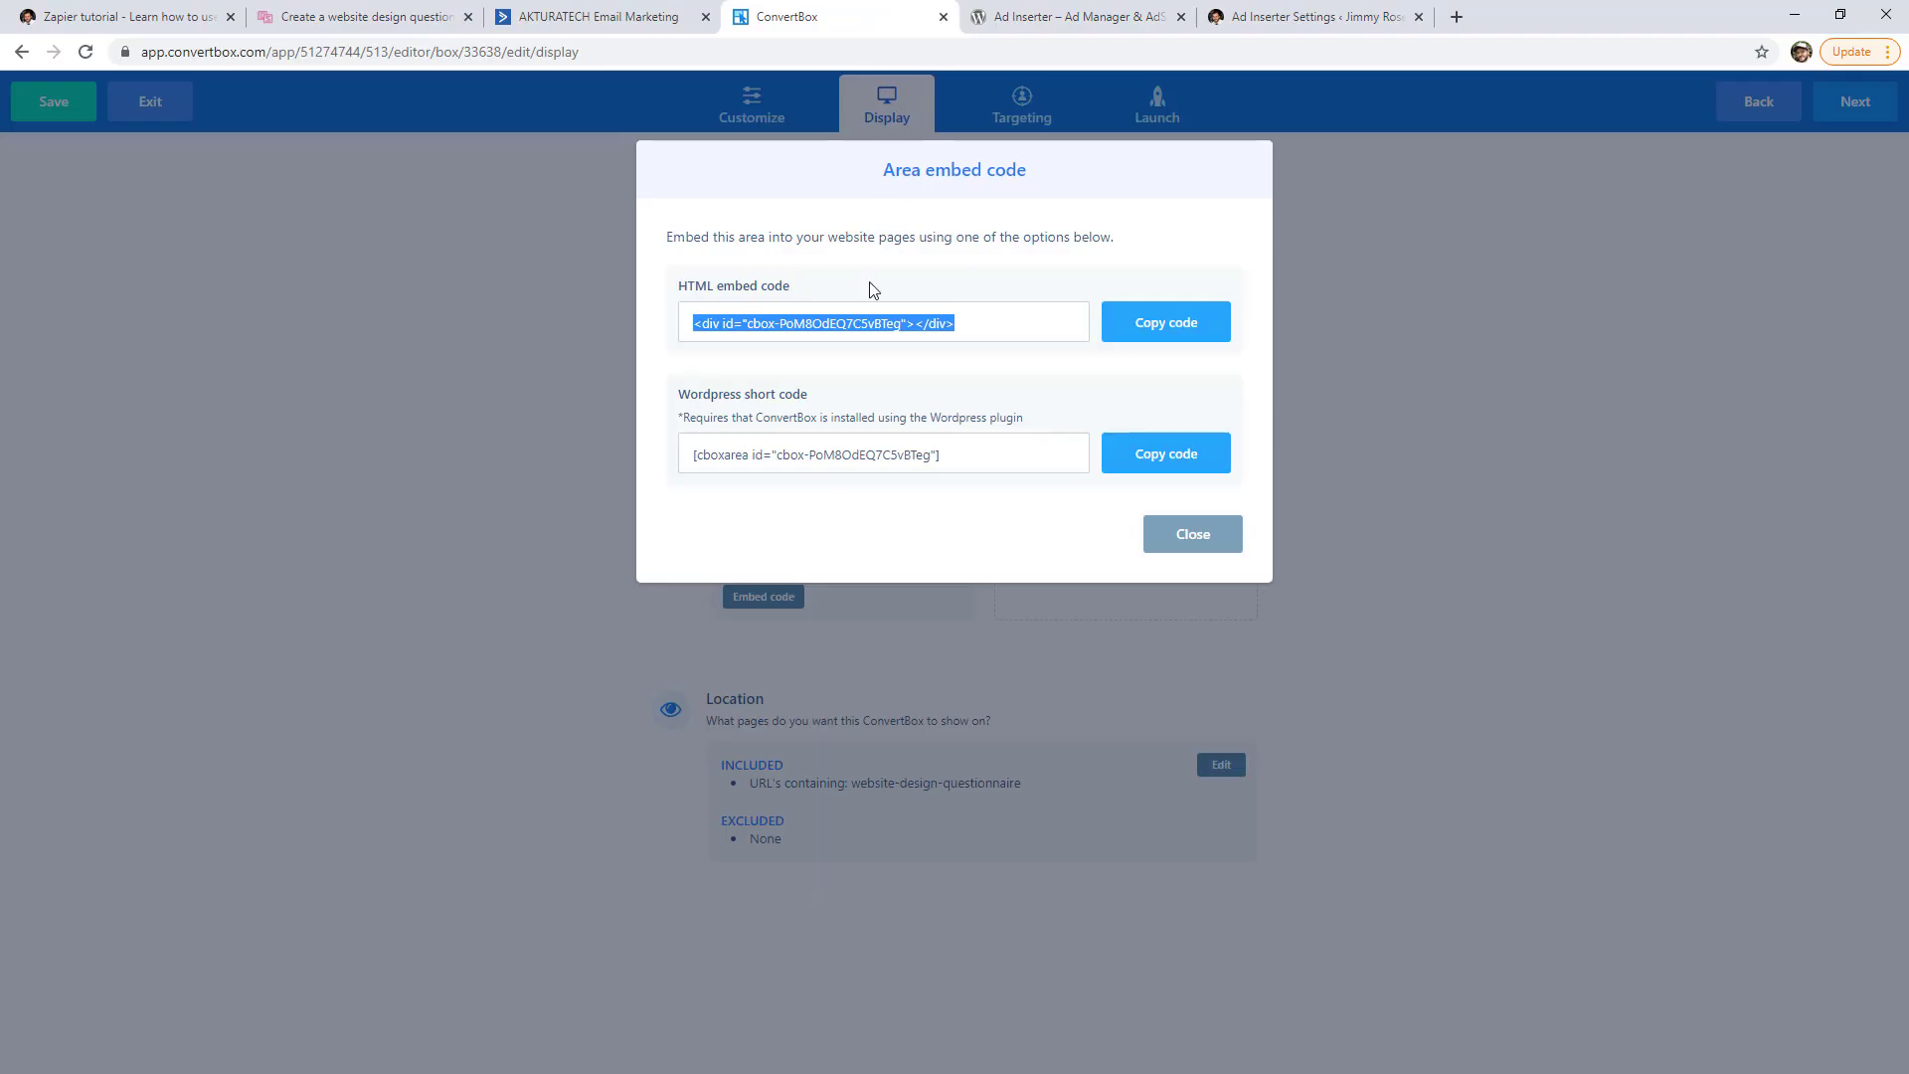
pyautogui.moveTo(976, 316); pyautogui.dragTo(676, 325)
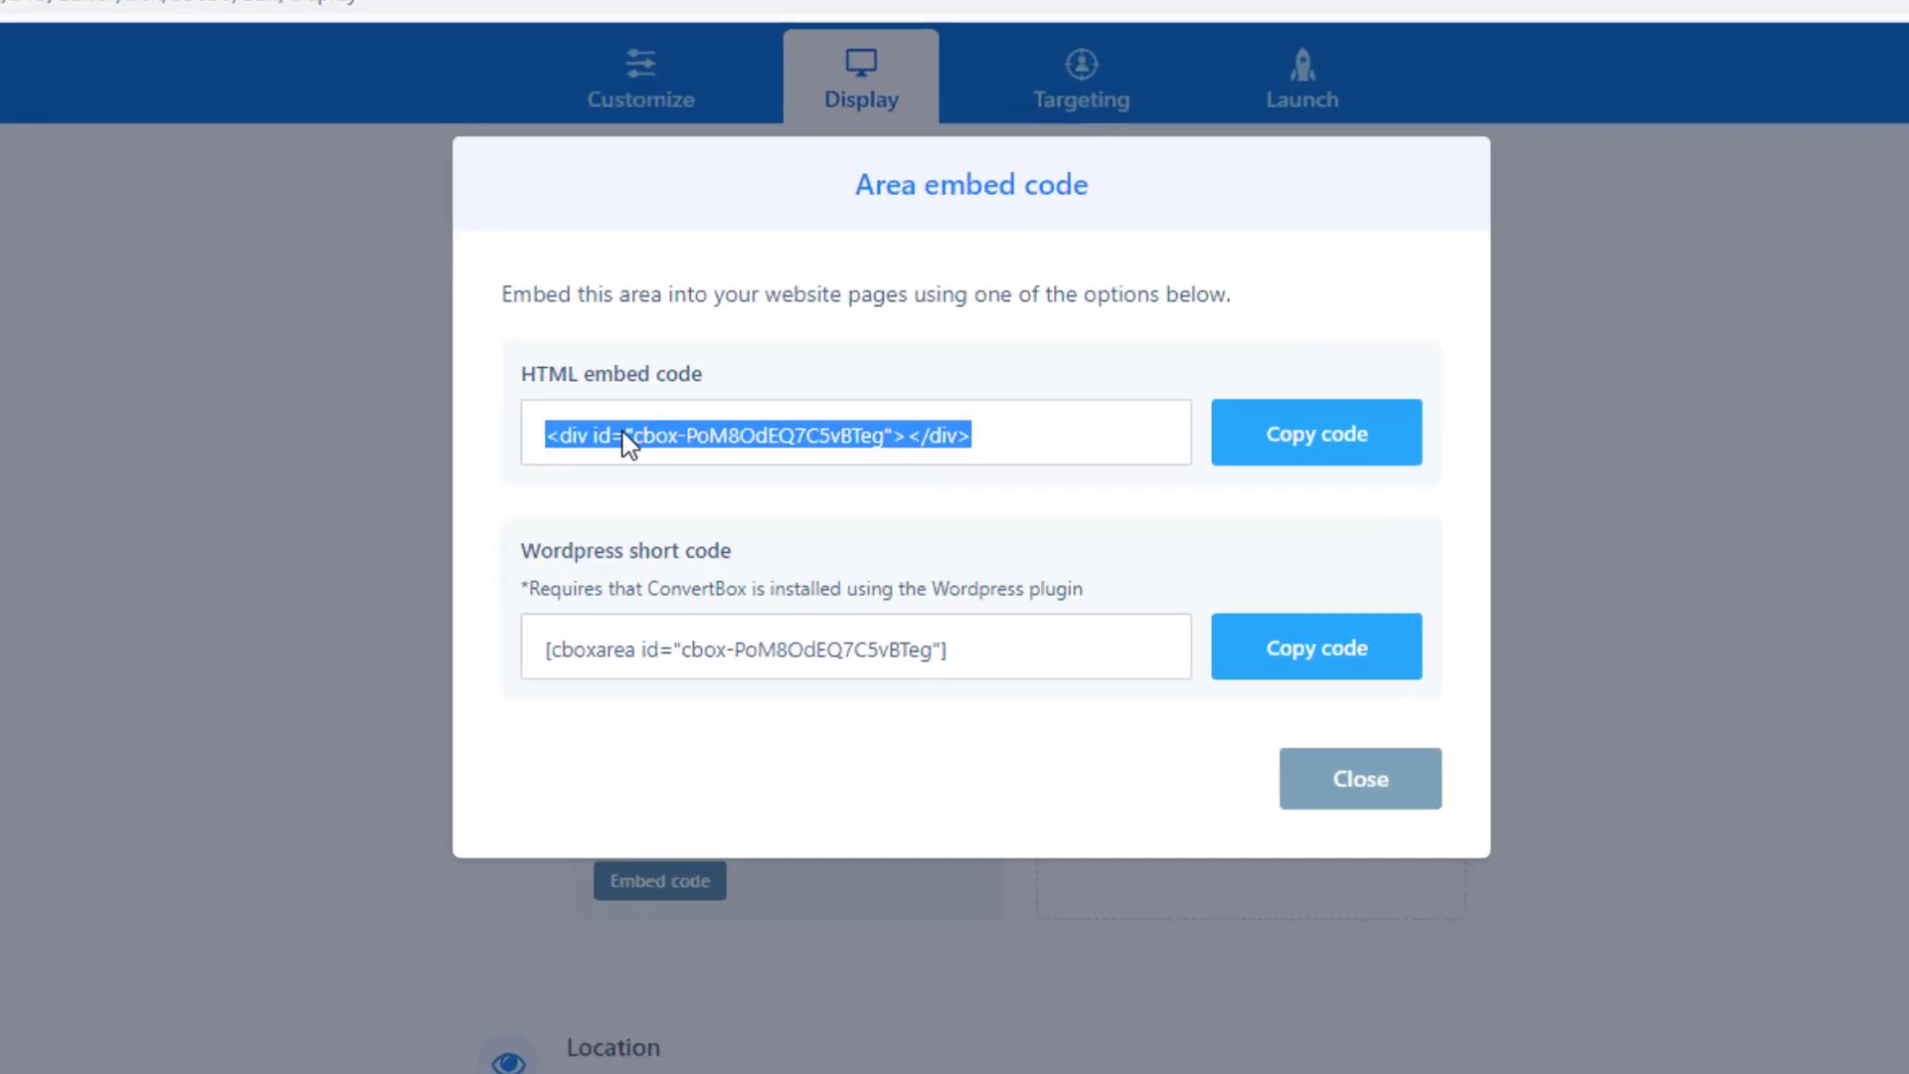
pyautogui.click(622, 432)
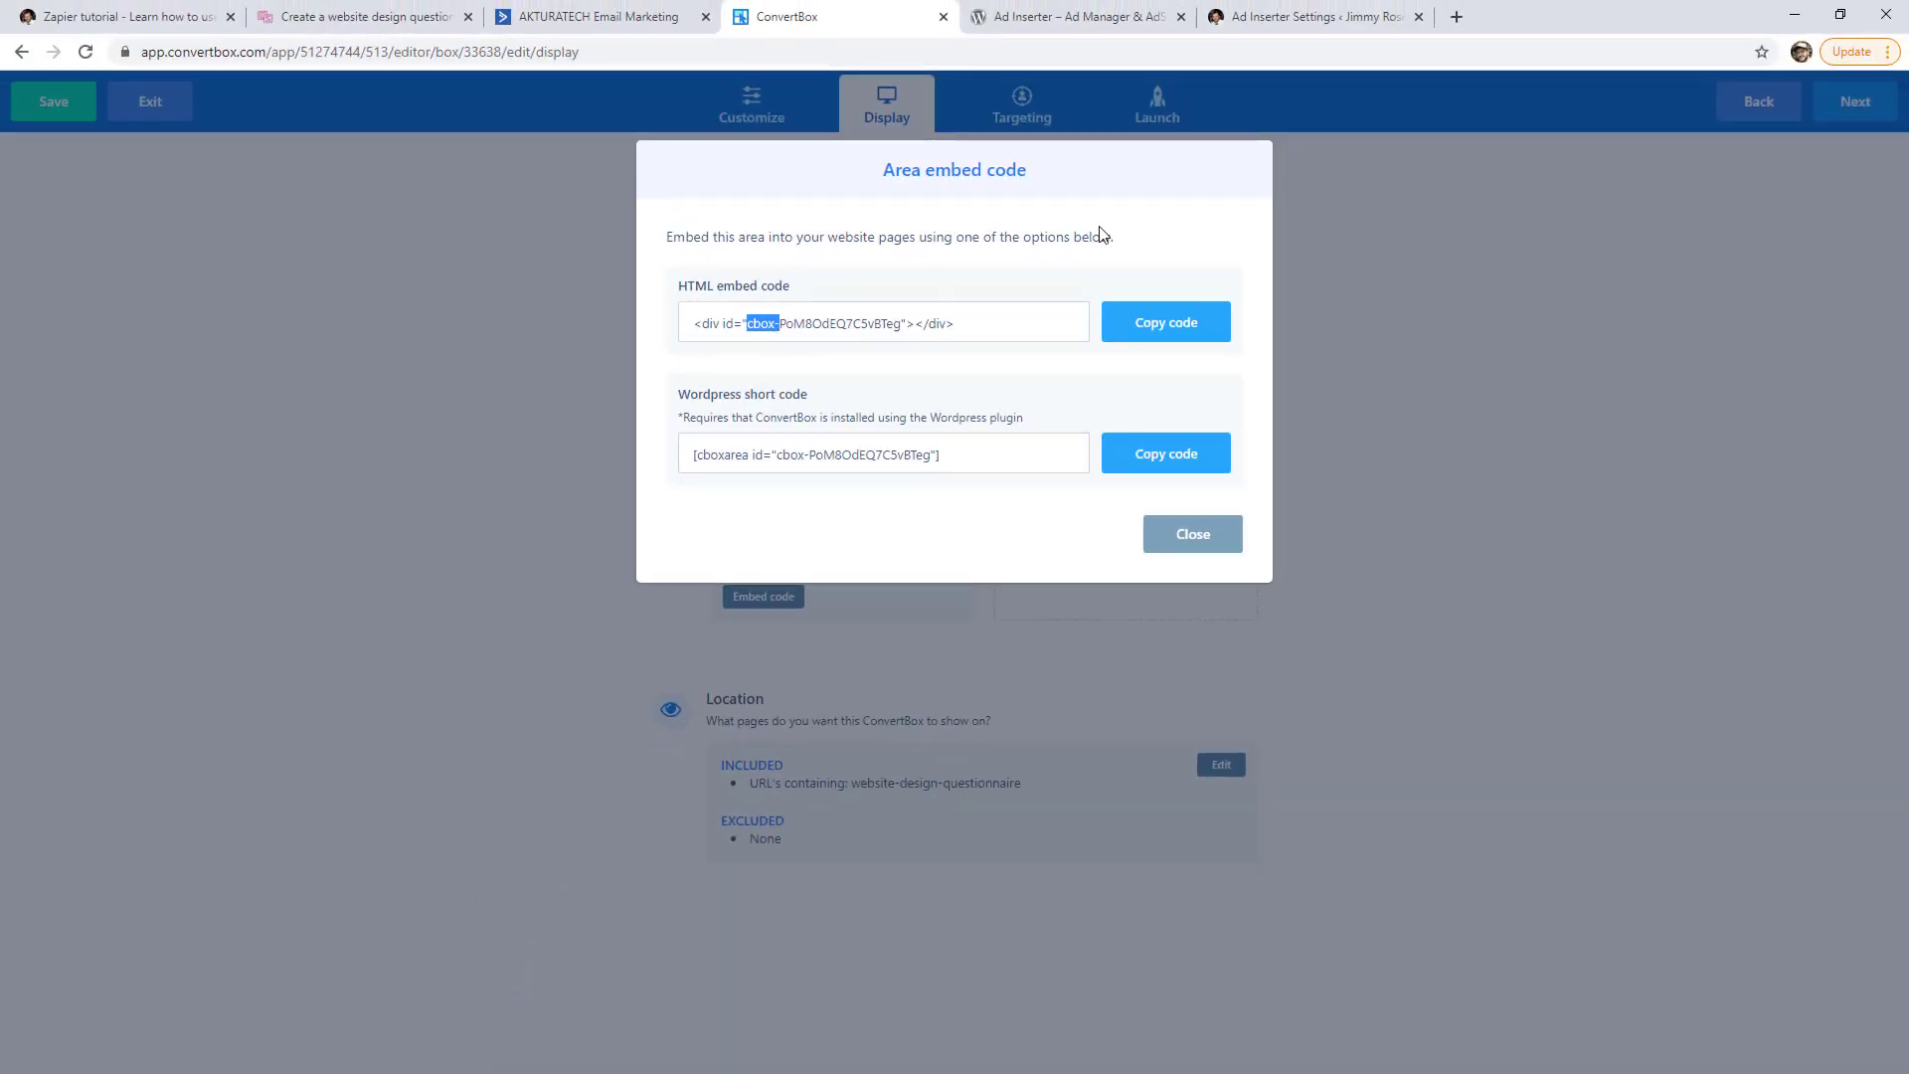
# - Enter cbox- as the text to avoid both above and below
pyautogui.click(1328, 16)
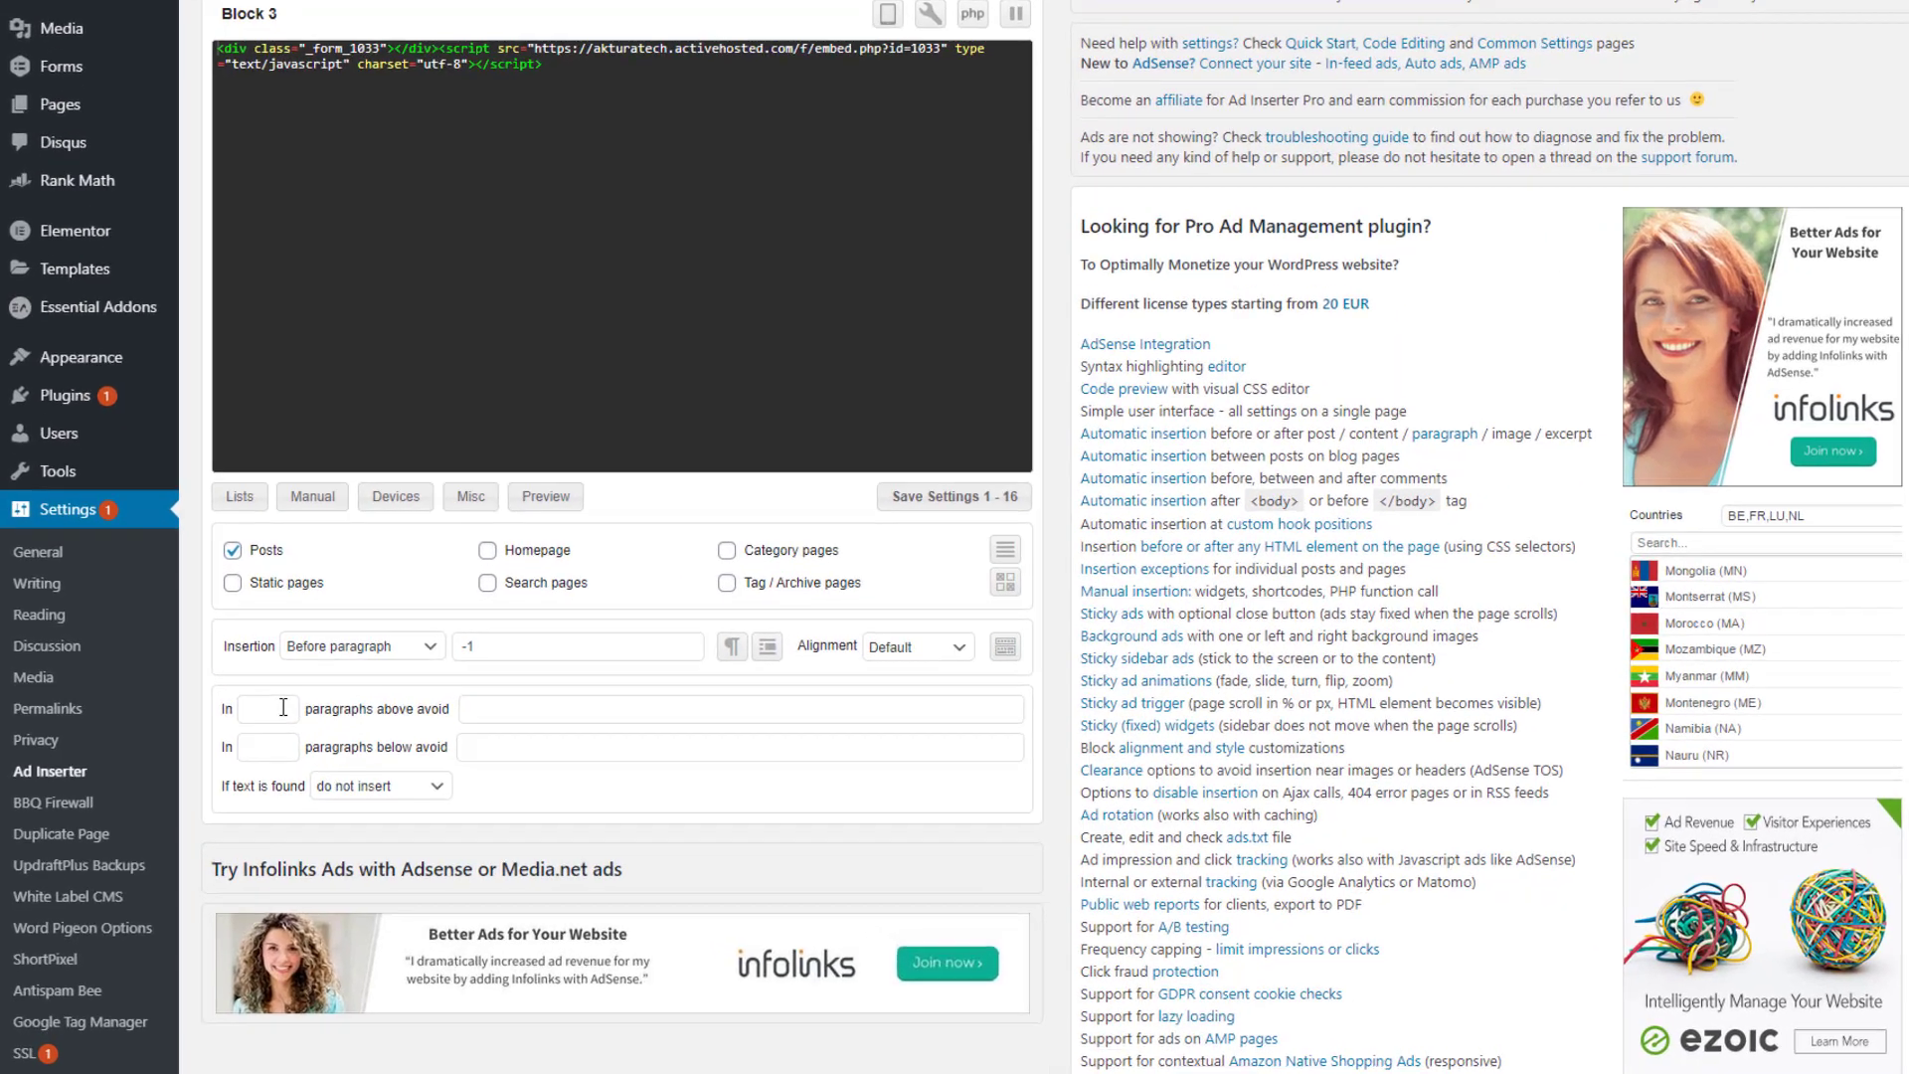
pyautogui.click(239, 749)
pyautogui.click(663, 606)
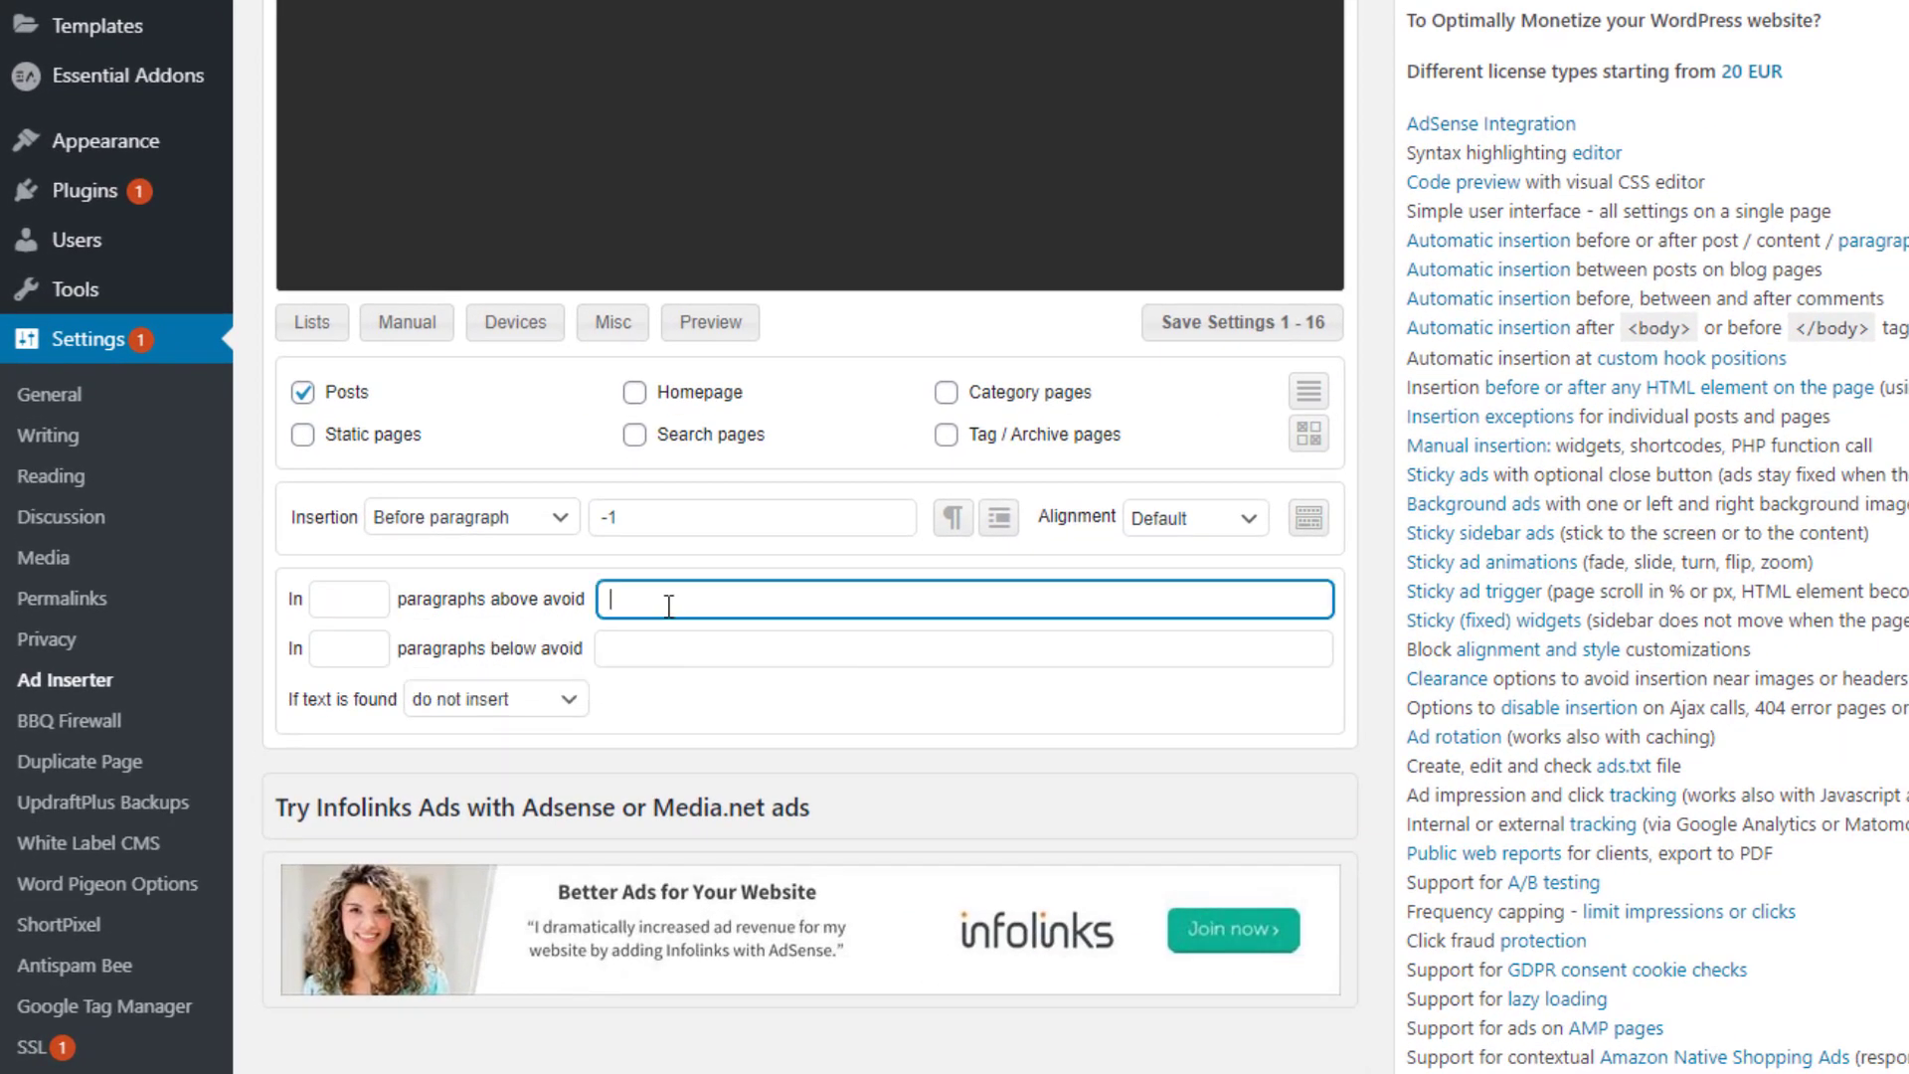
pyautogui.write('cbox-')
pyautogui.click(614, 647)
pyautogui.write('cbox-')
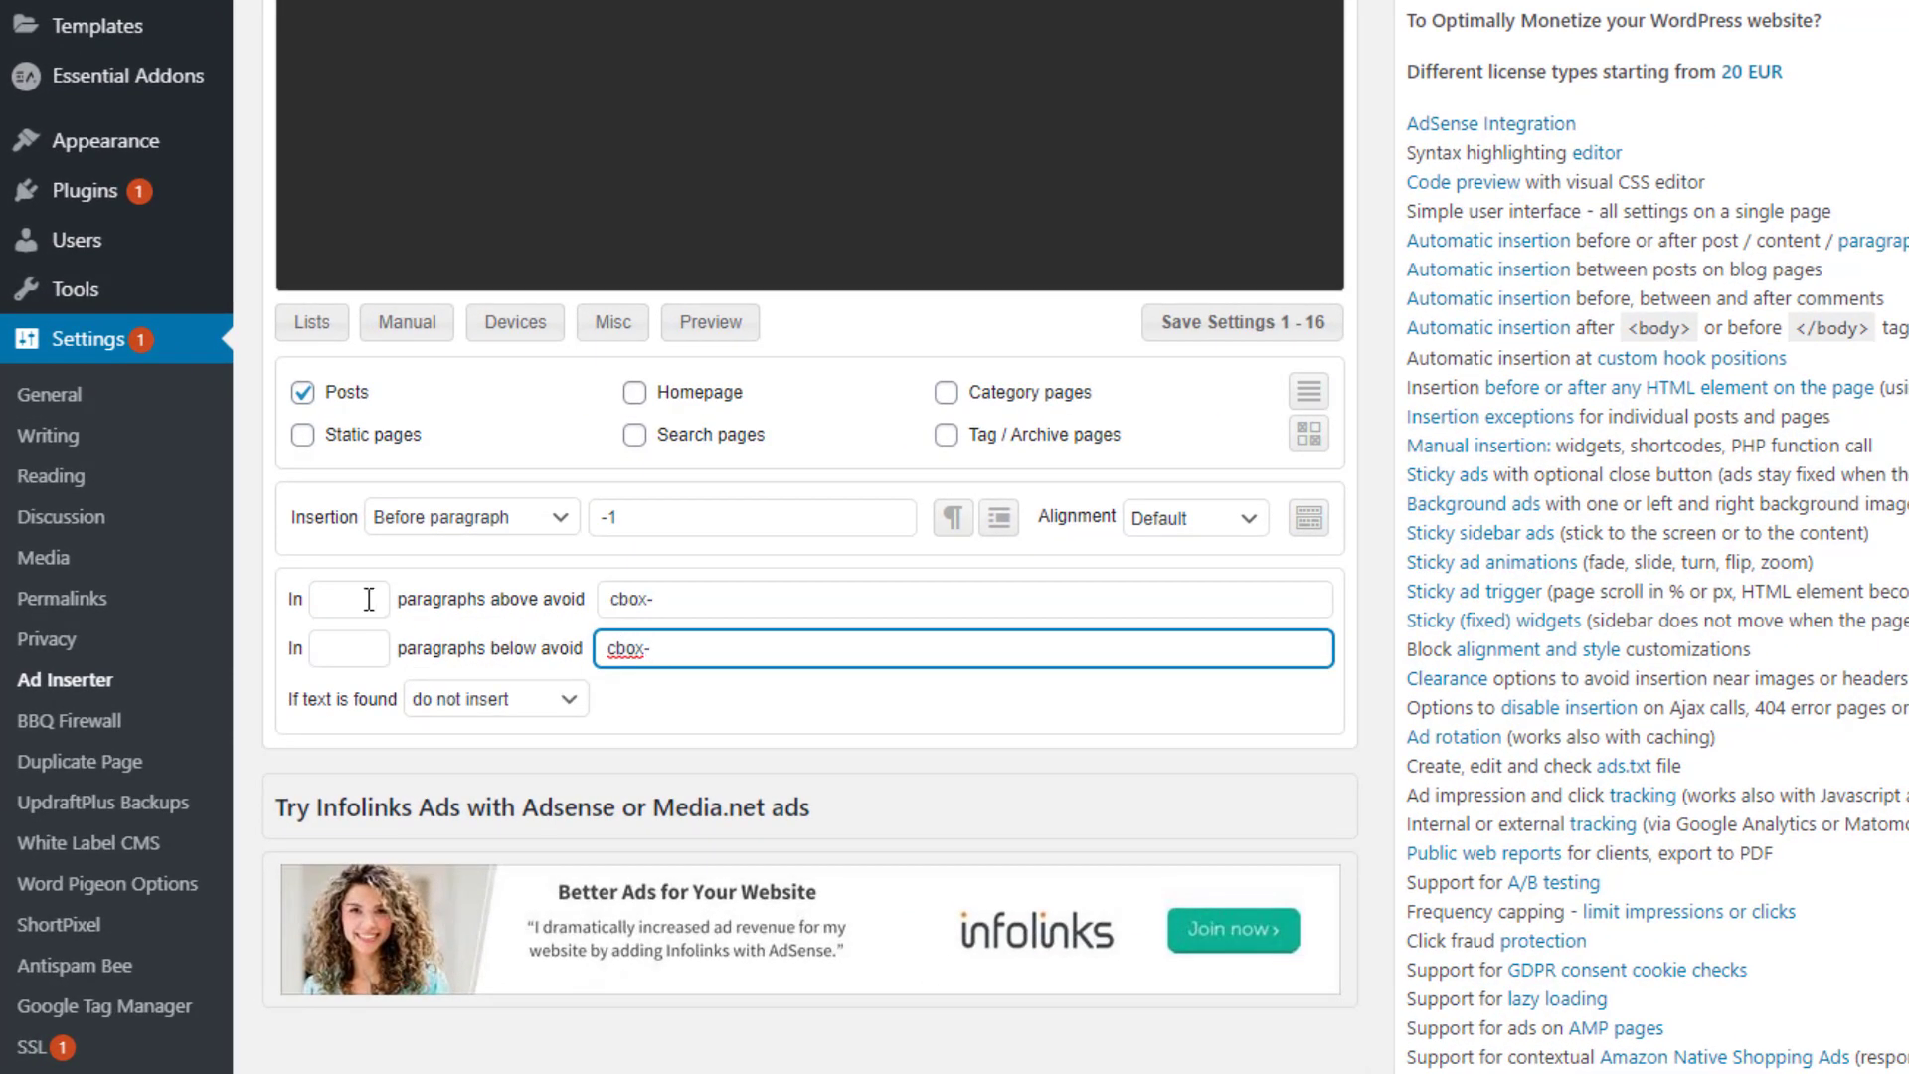
# - Set both the above and below clearance paragraph counts to 999
pyautogui.click(366, 603)
pyautogui.write('999')
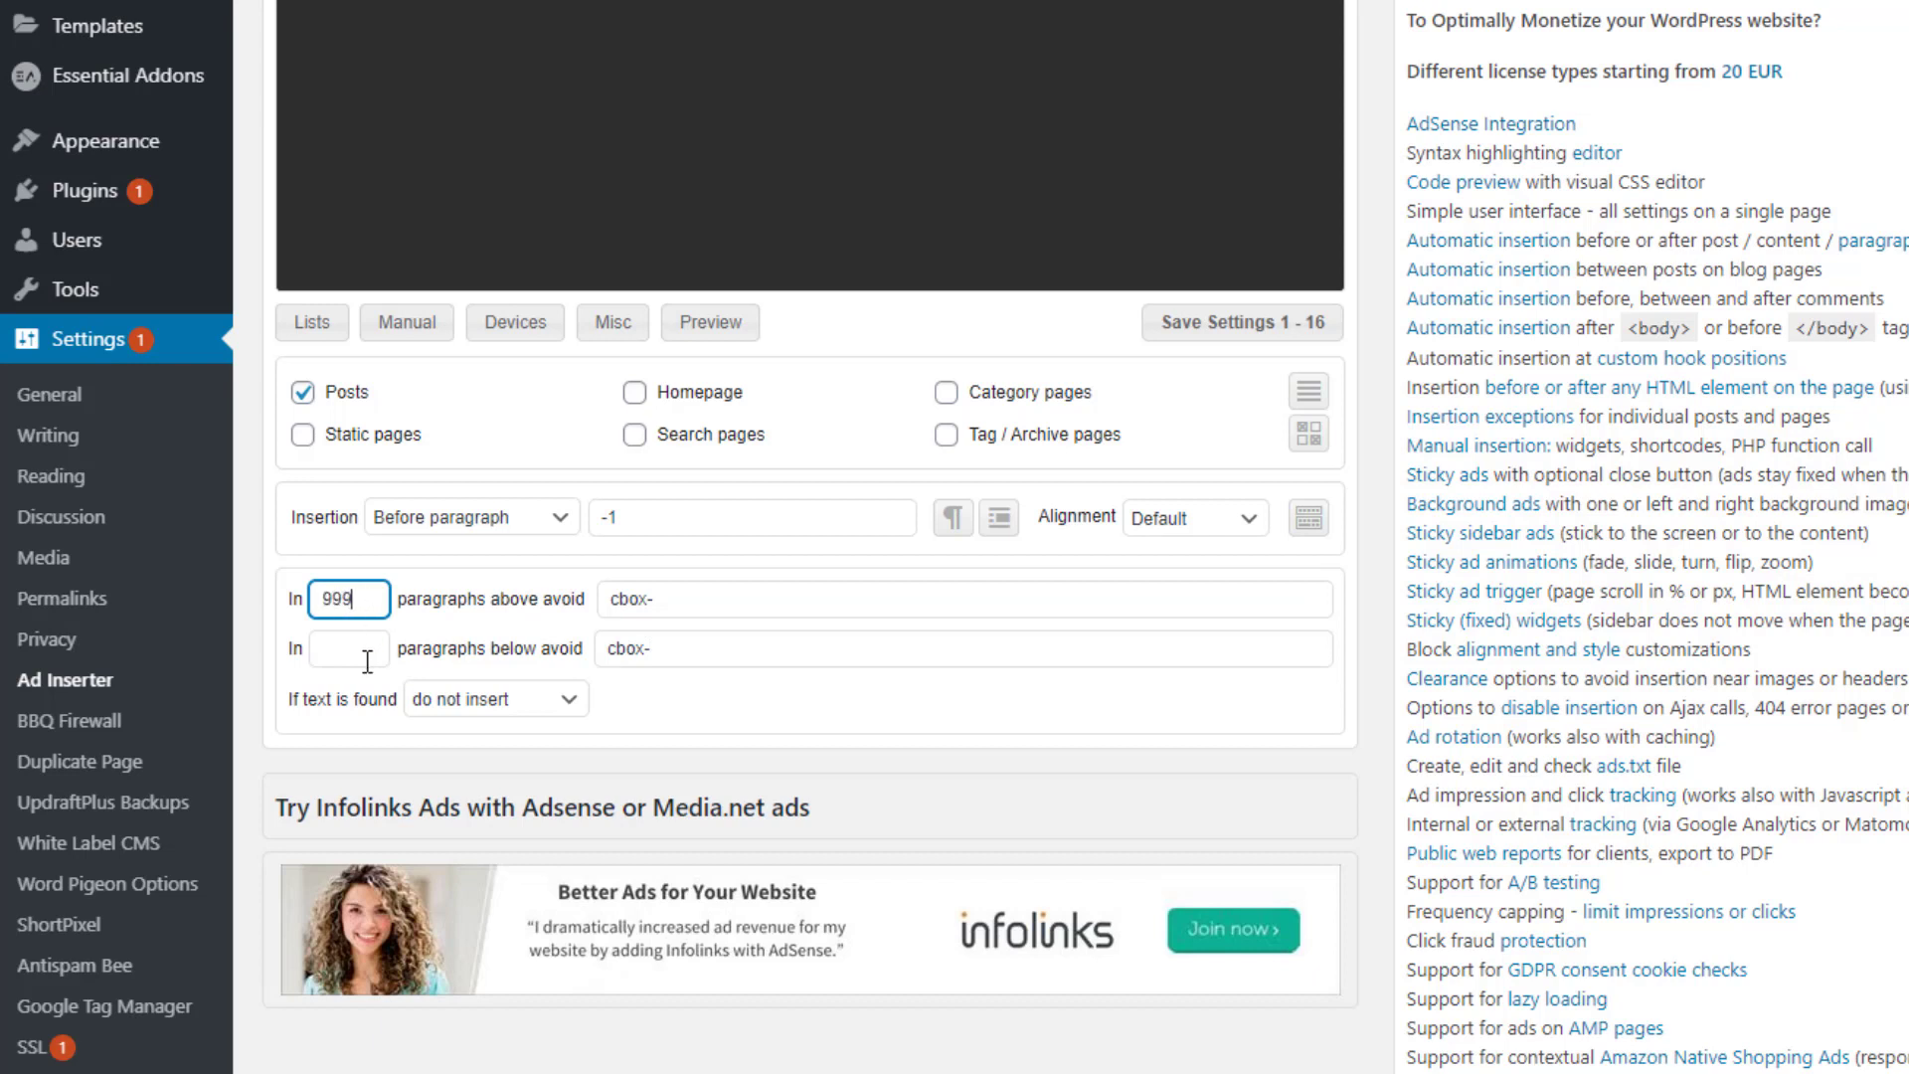
pyautogui.click(370, 653)
pyautogui.write('999')
pyautogui.click(367, 603)
# - Go back to ConvertBox and select the whole HTML embed code
pyautogui.moveTo(664, 604); pyautogui.dragTo(589, 617)
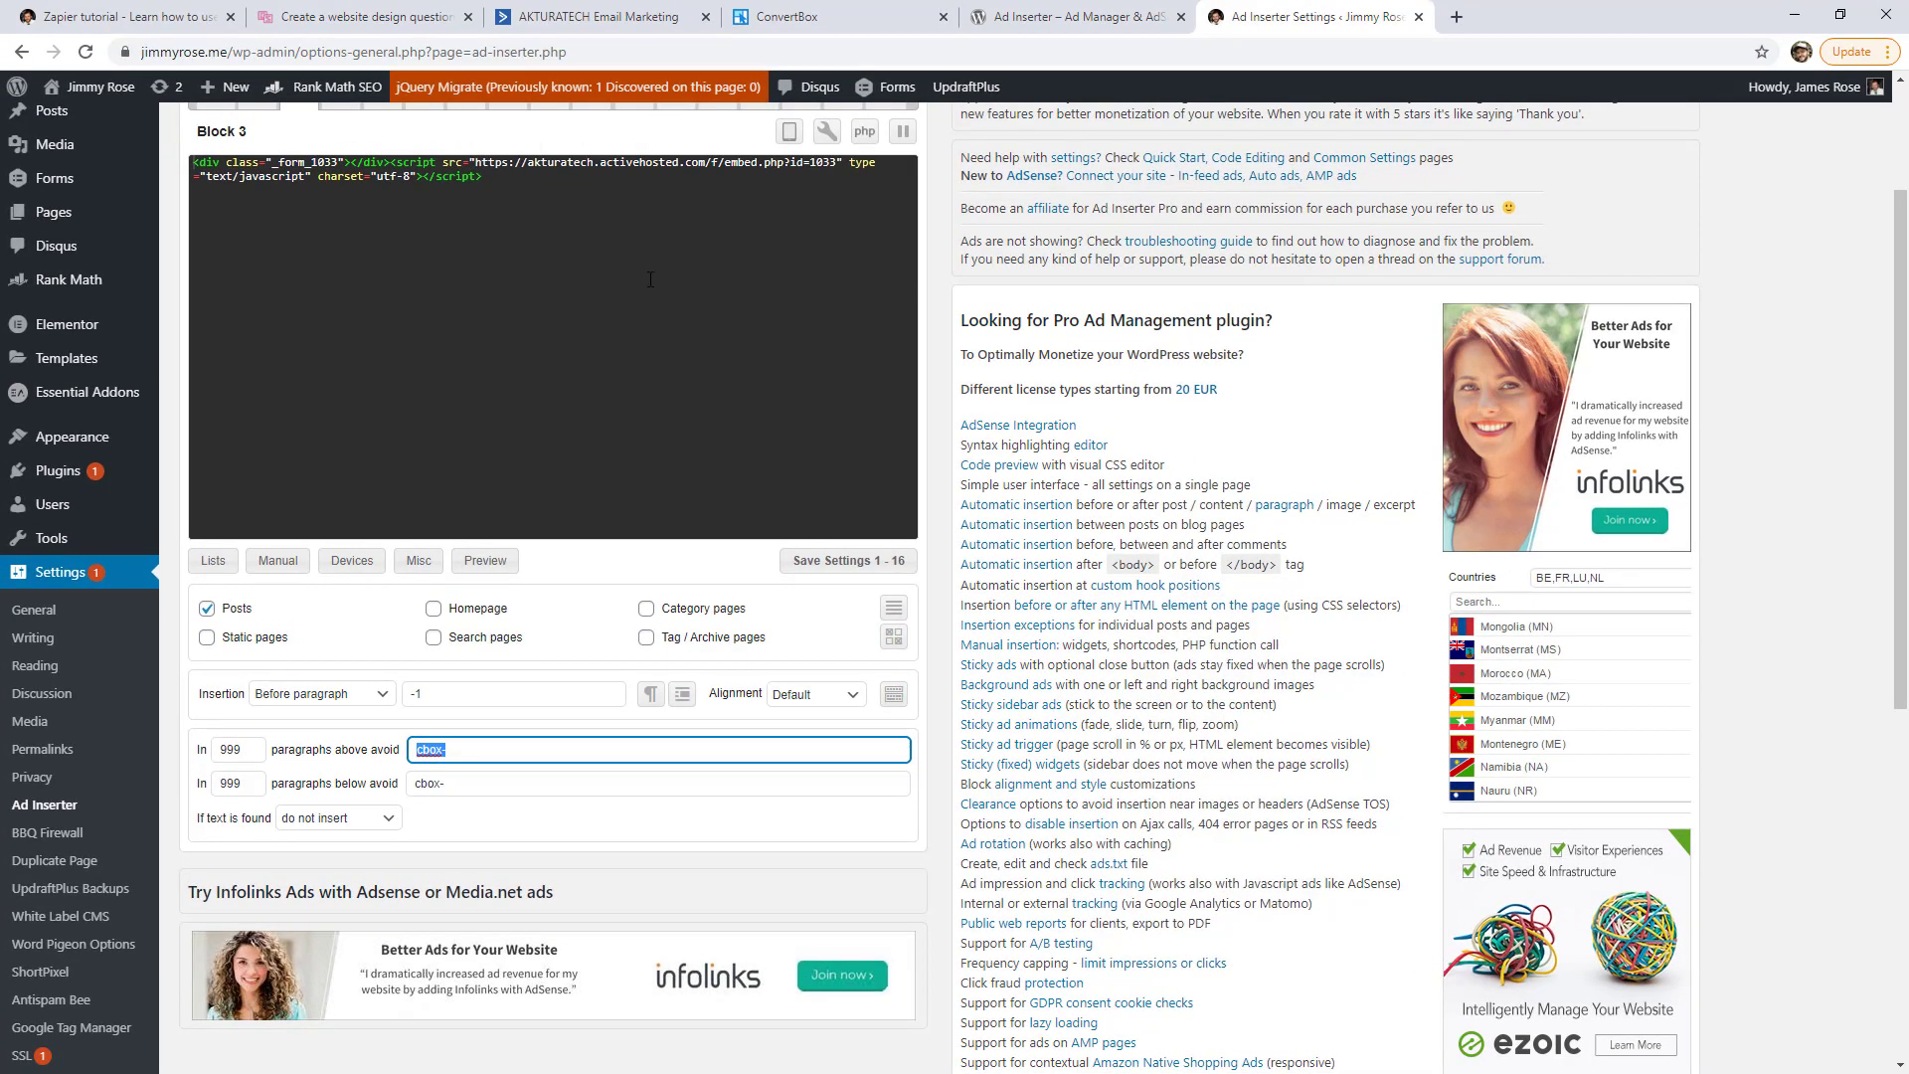
pyautogui.click(438, 752)
pyautogui.click(787, 17)
pyautogui.moveTo(952, 323); pyautogui.dragTo(673, 308)
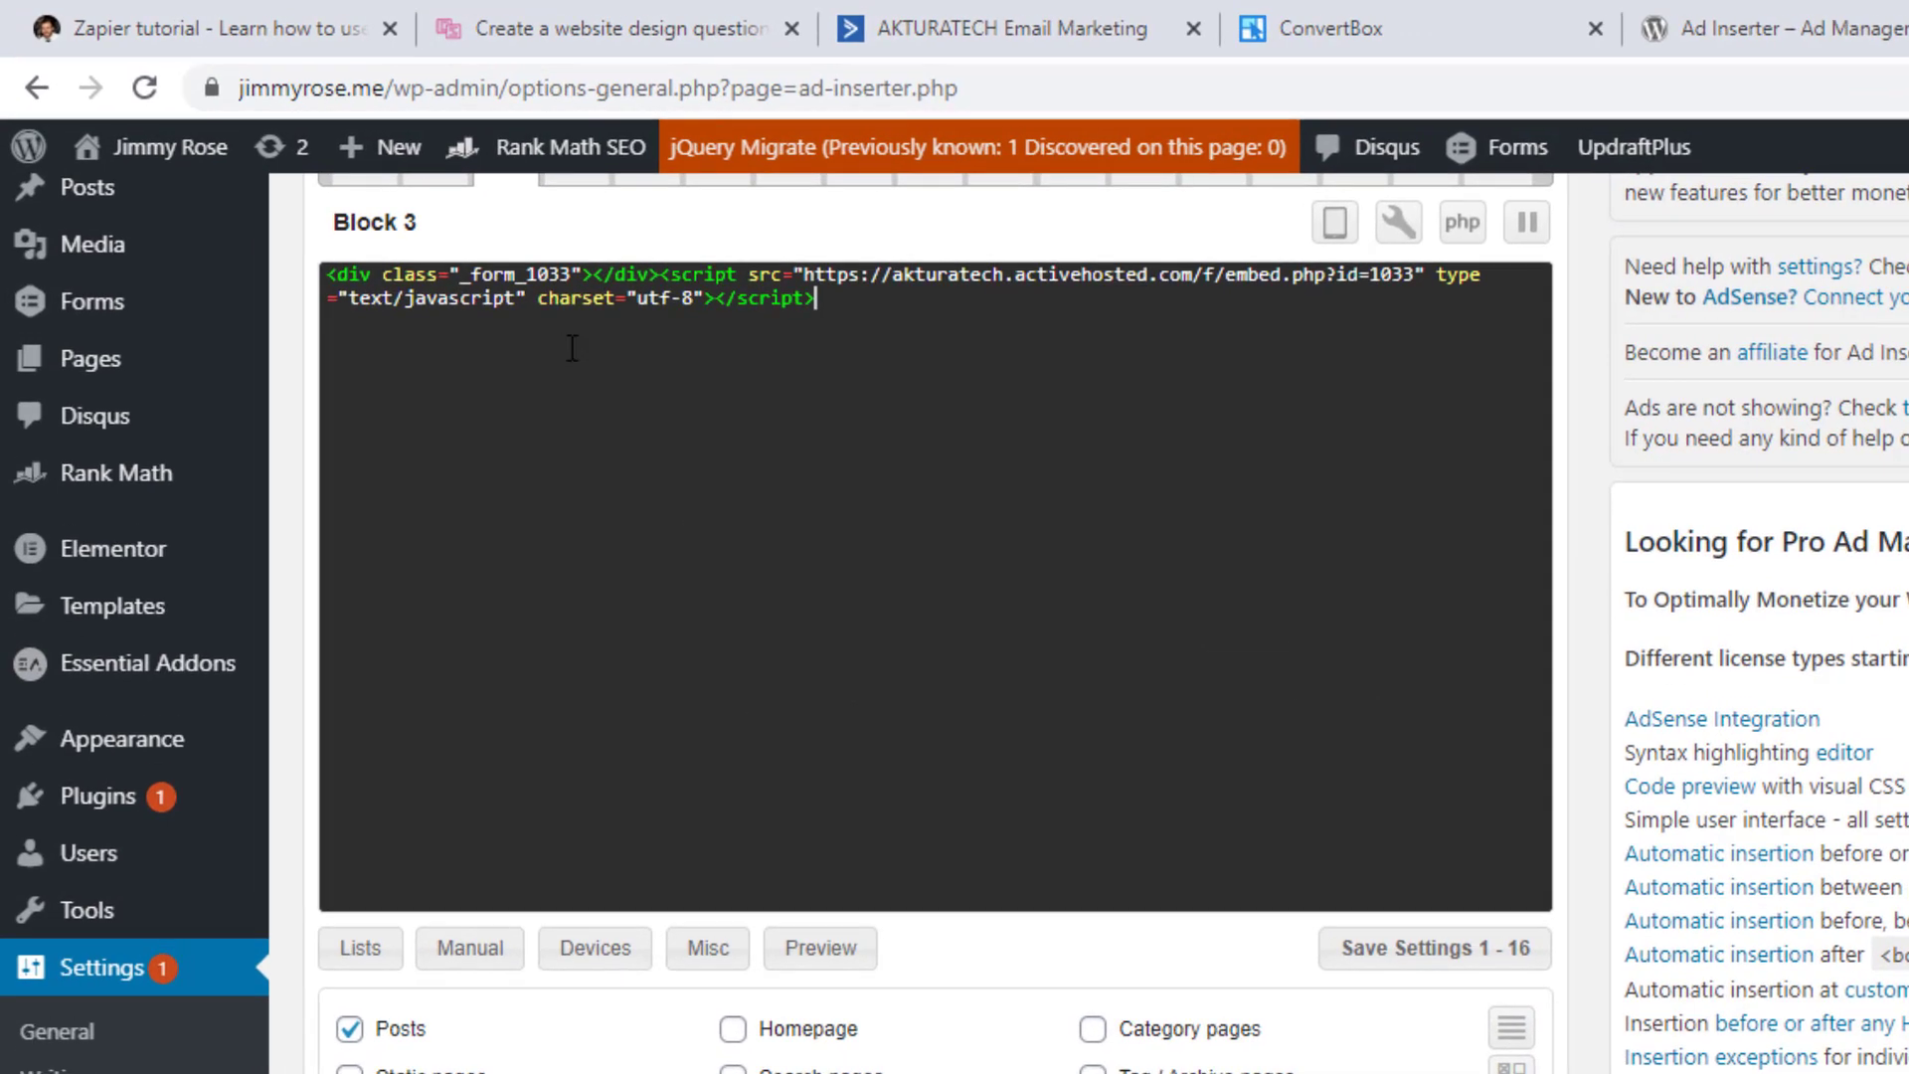
# - Select the word activehosted in the ActiveCampaign embed code
pyautogui.moveTo(912, 333); pyautogui.dragTo(331, 264)
pyautogui.click(487, 360)
pyautogui.moveTo(1015, 276); pyautogui.dragTo(1150, 279)
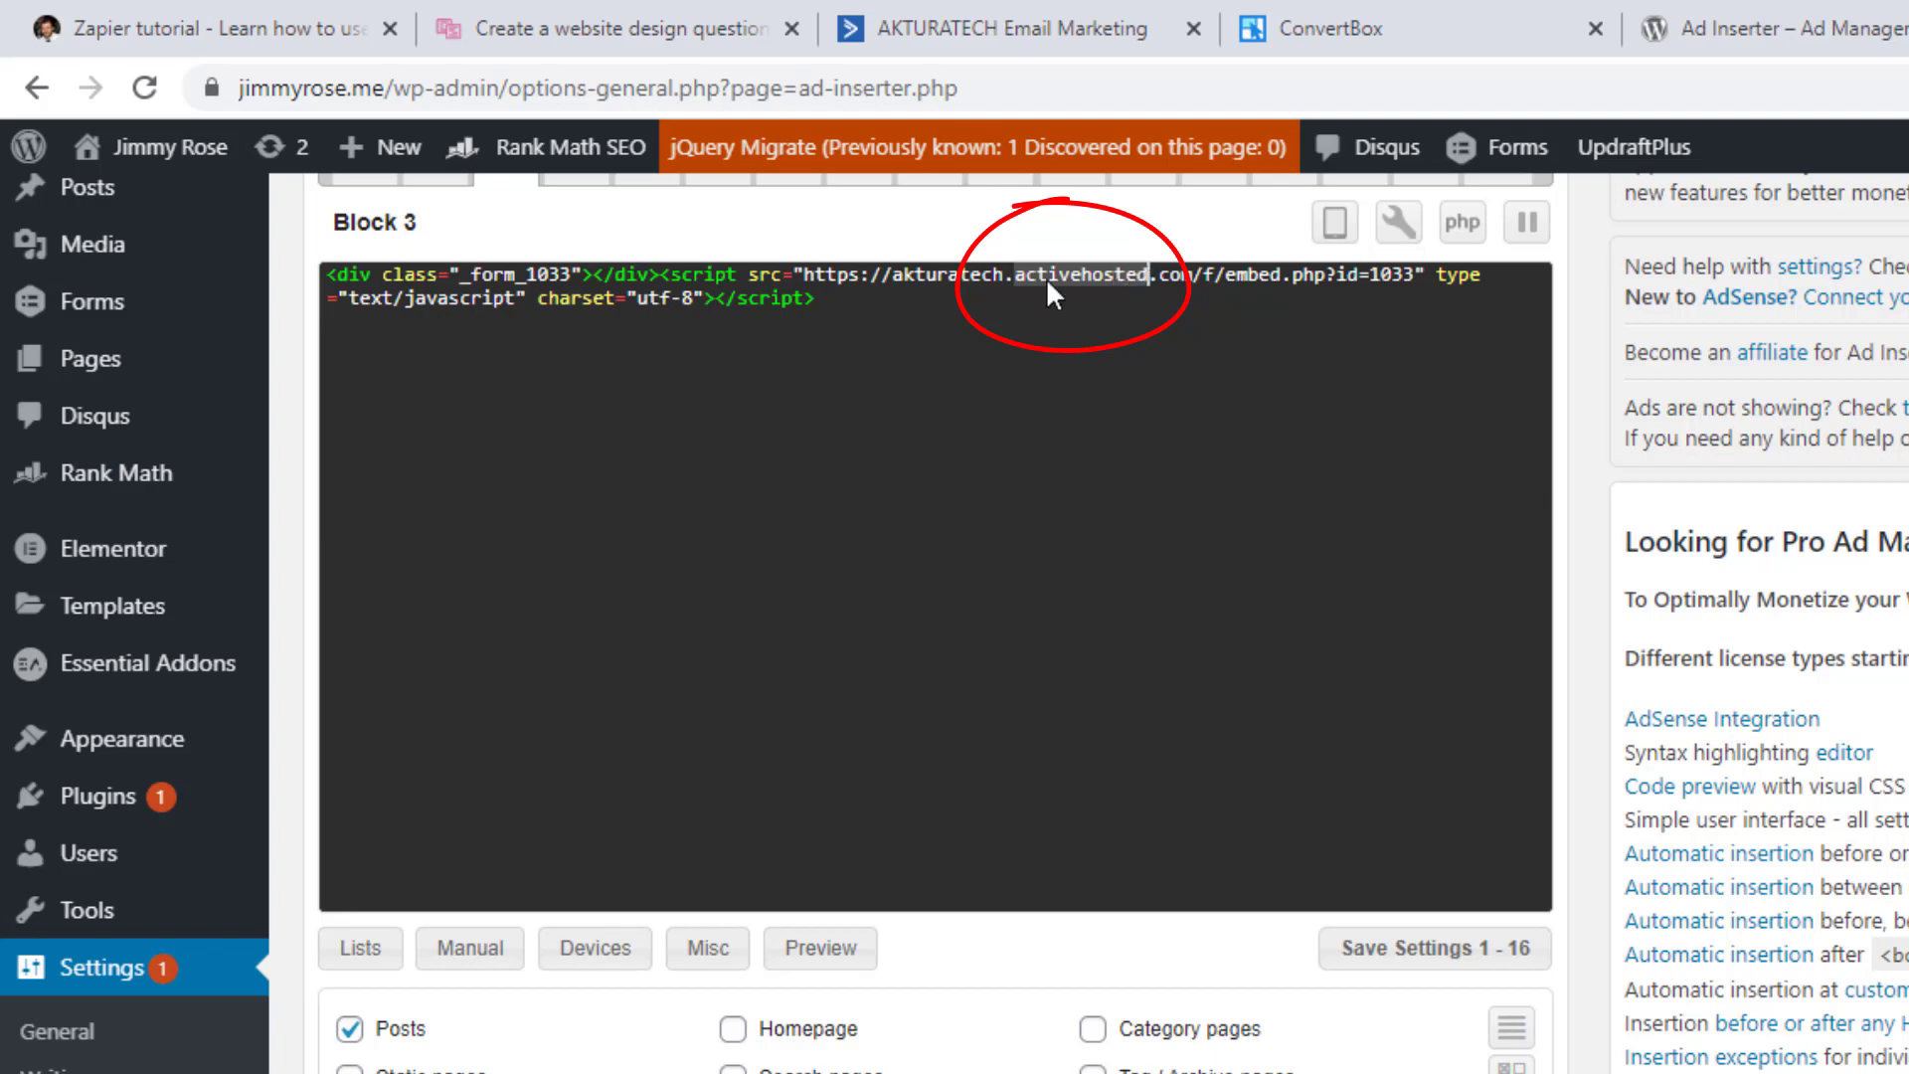
pyautogui.press('Left')
pyautogui.doubleClick(1041, 285)
pyautogui.hotkey('ctrl', 'c')
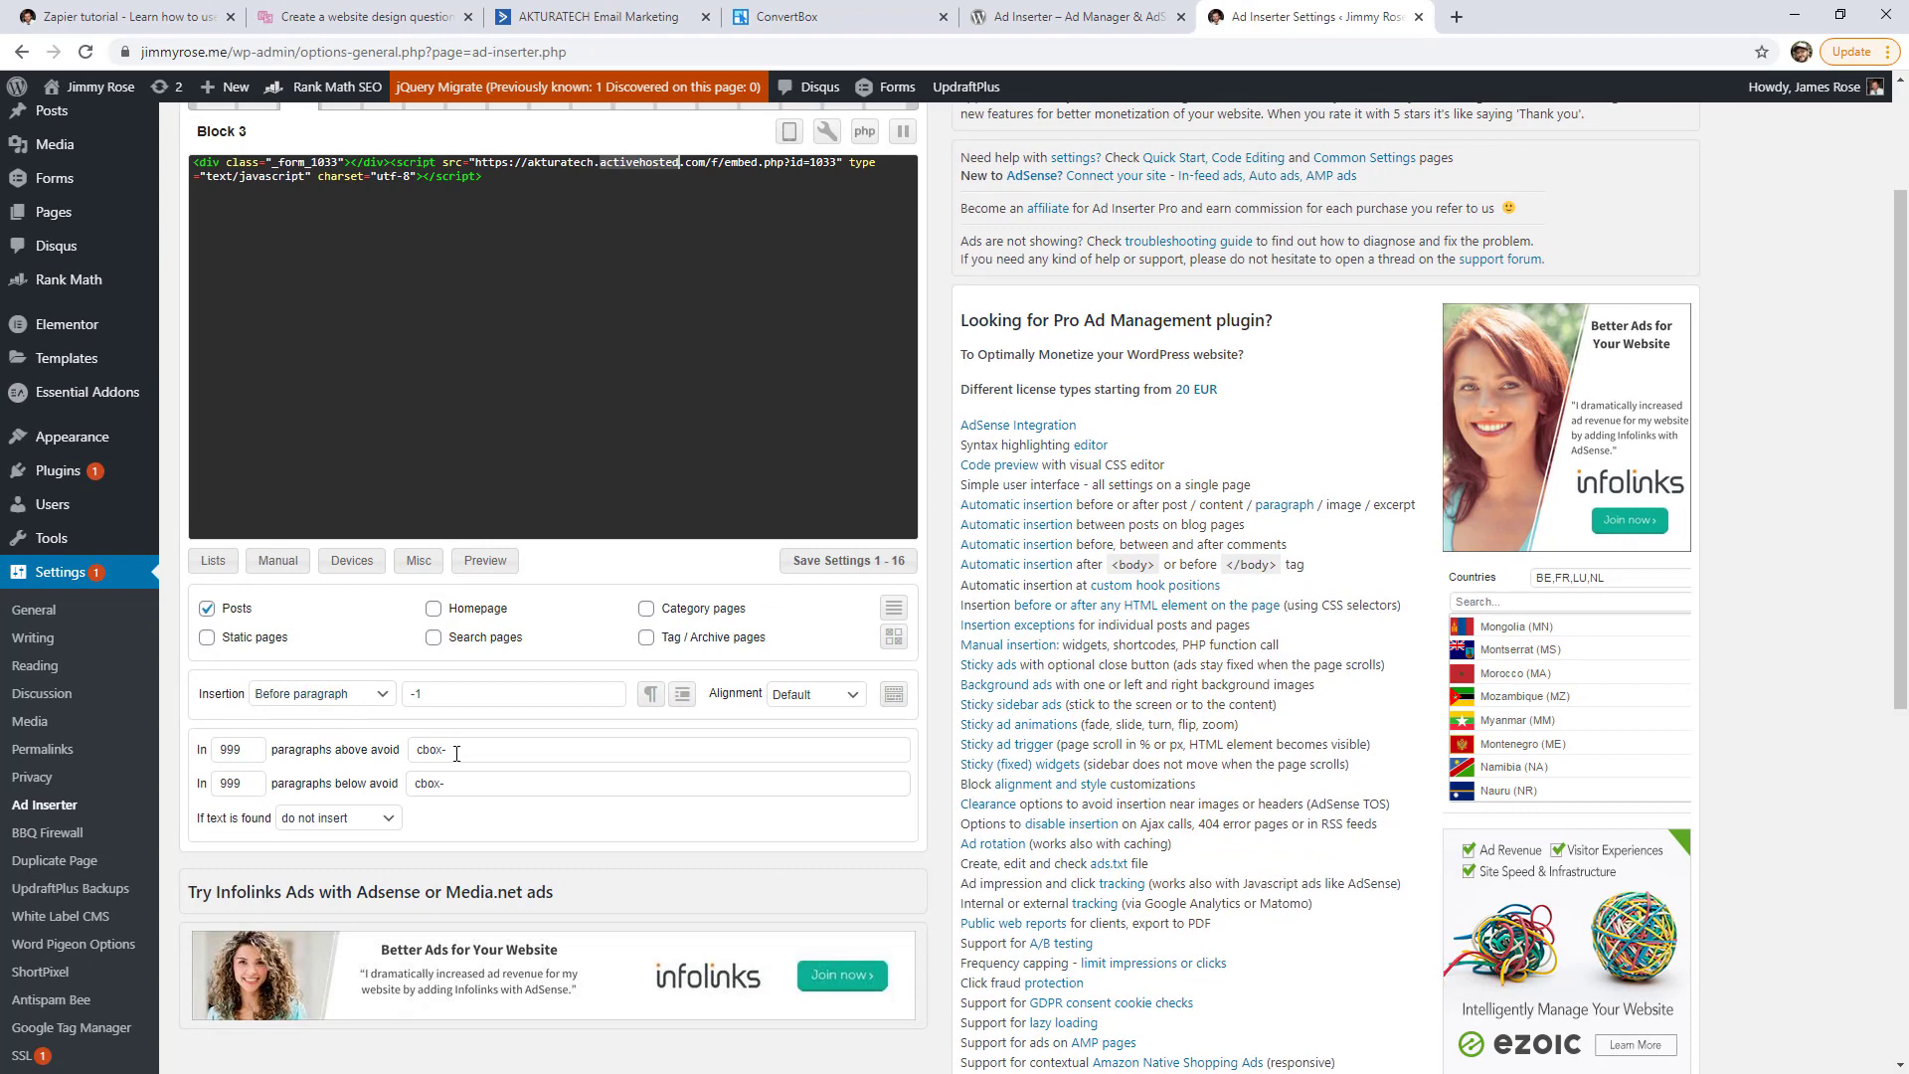
# - Replace cbox- with activehosted in both the above and below avoid fields
pyautogui.tripleClick(456, 753)
pyautogui.hotkey('ctrl', 'v')
pyautogui.tripleClick(458, 784)
pyautogui.hotkey('ctrl', 'v')
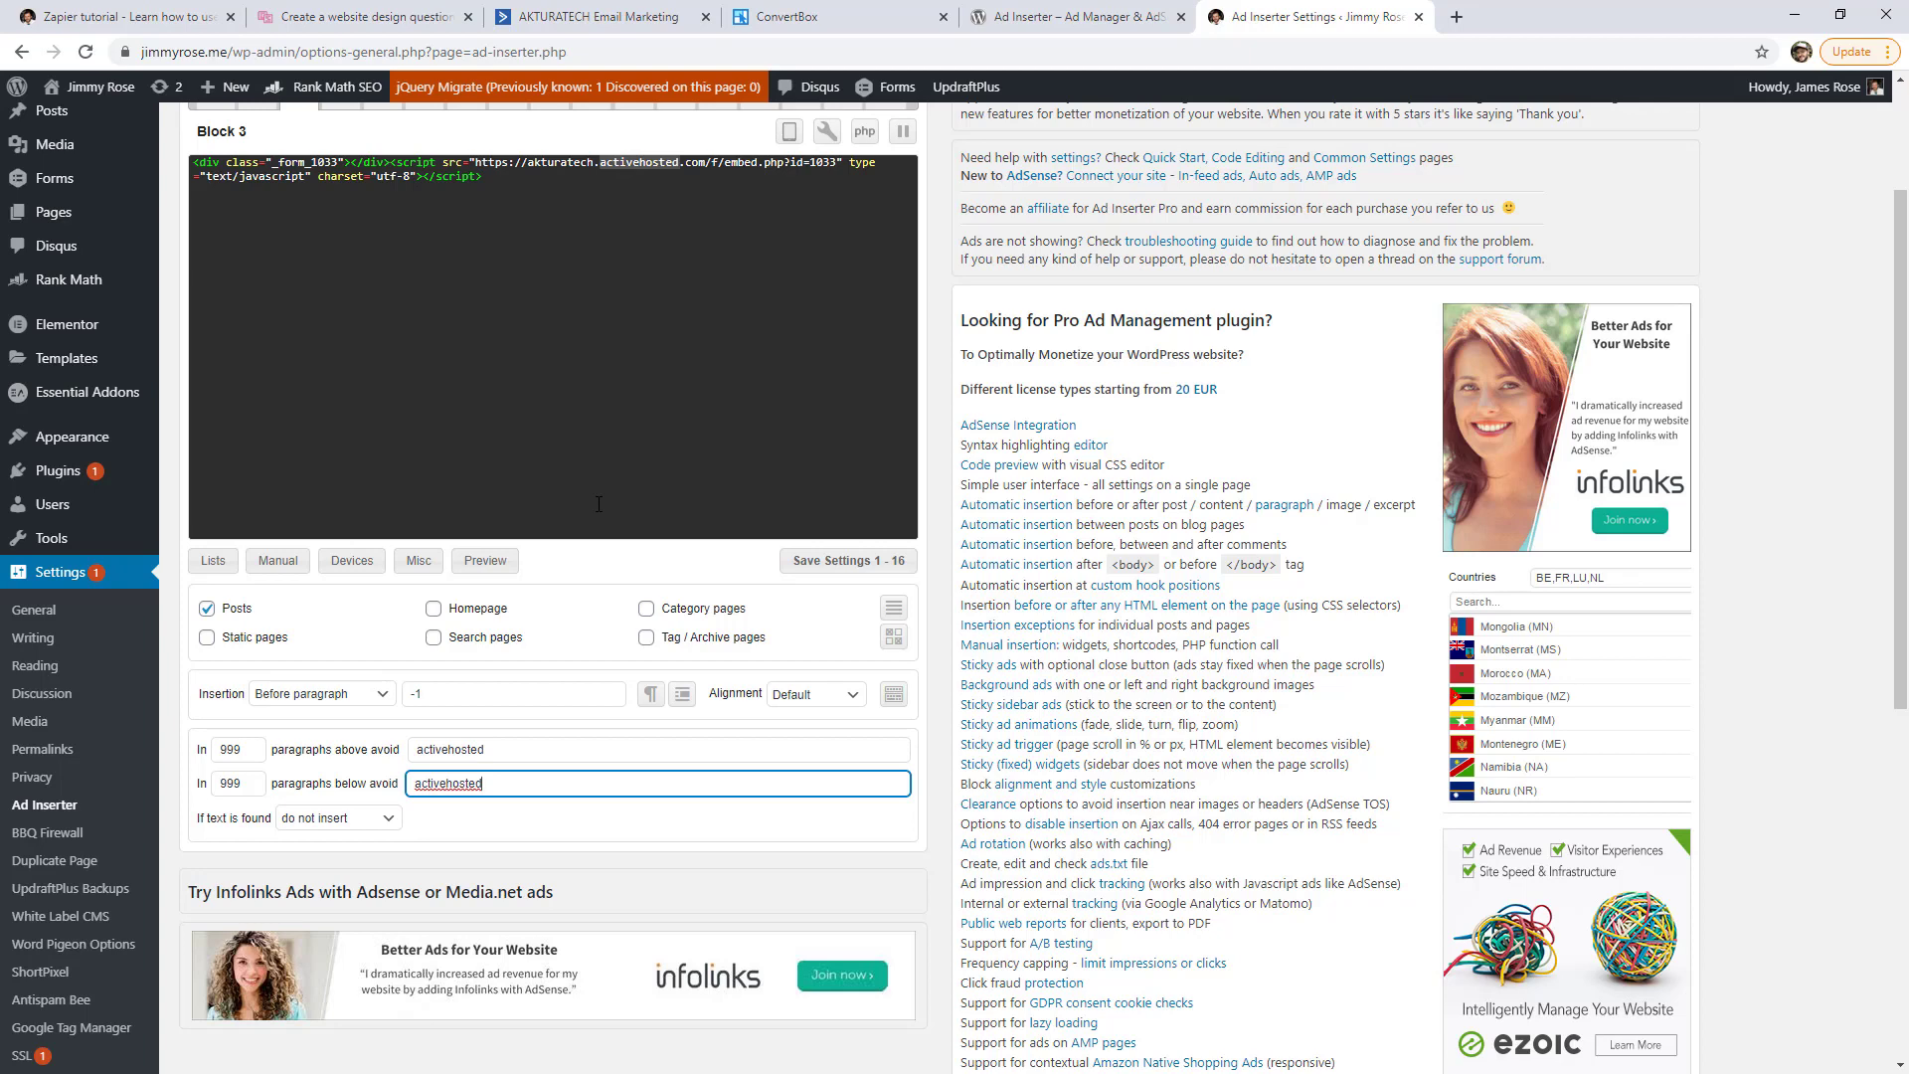
pyautogui.scroll(1, 599, 504)
pyautogui.scroll(-3, 517, 537)
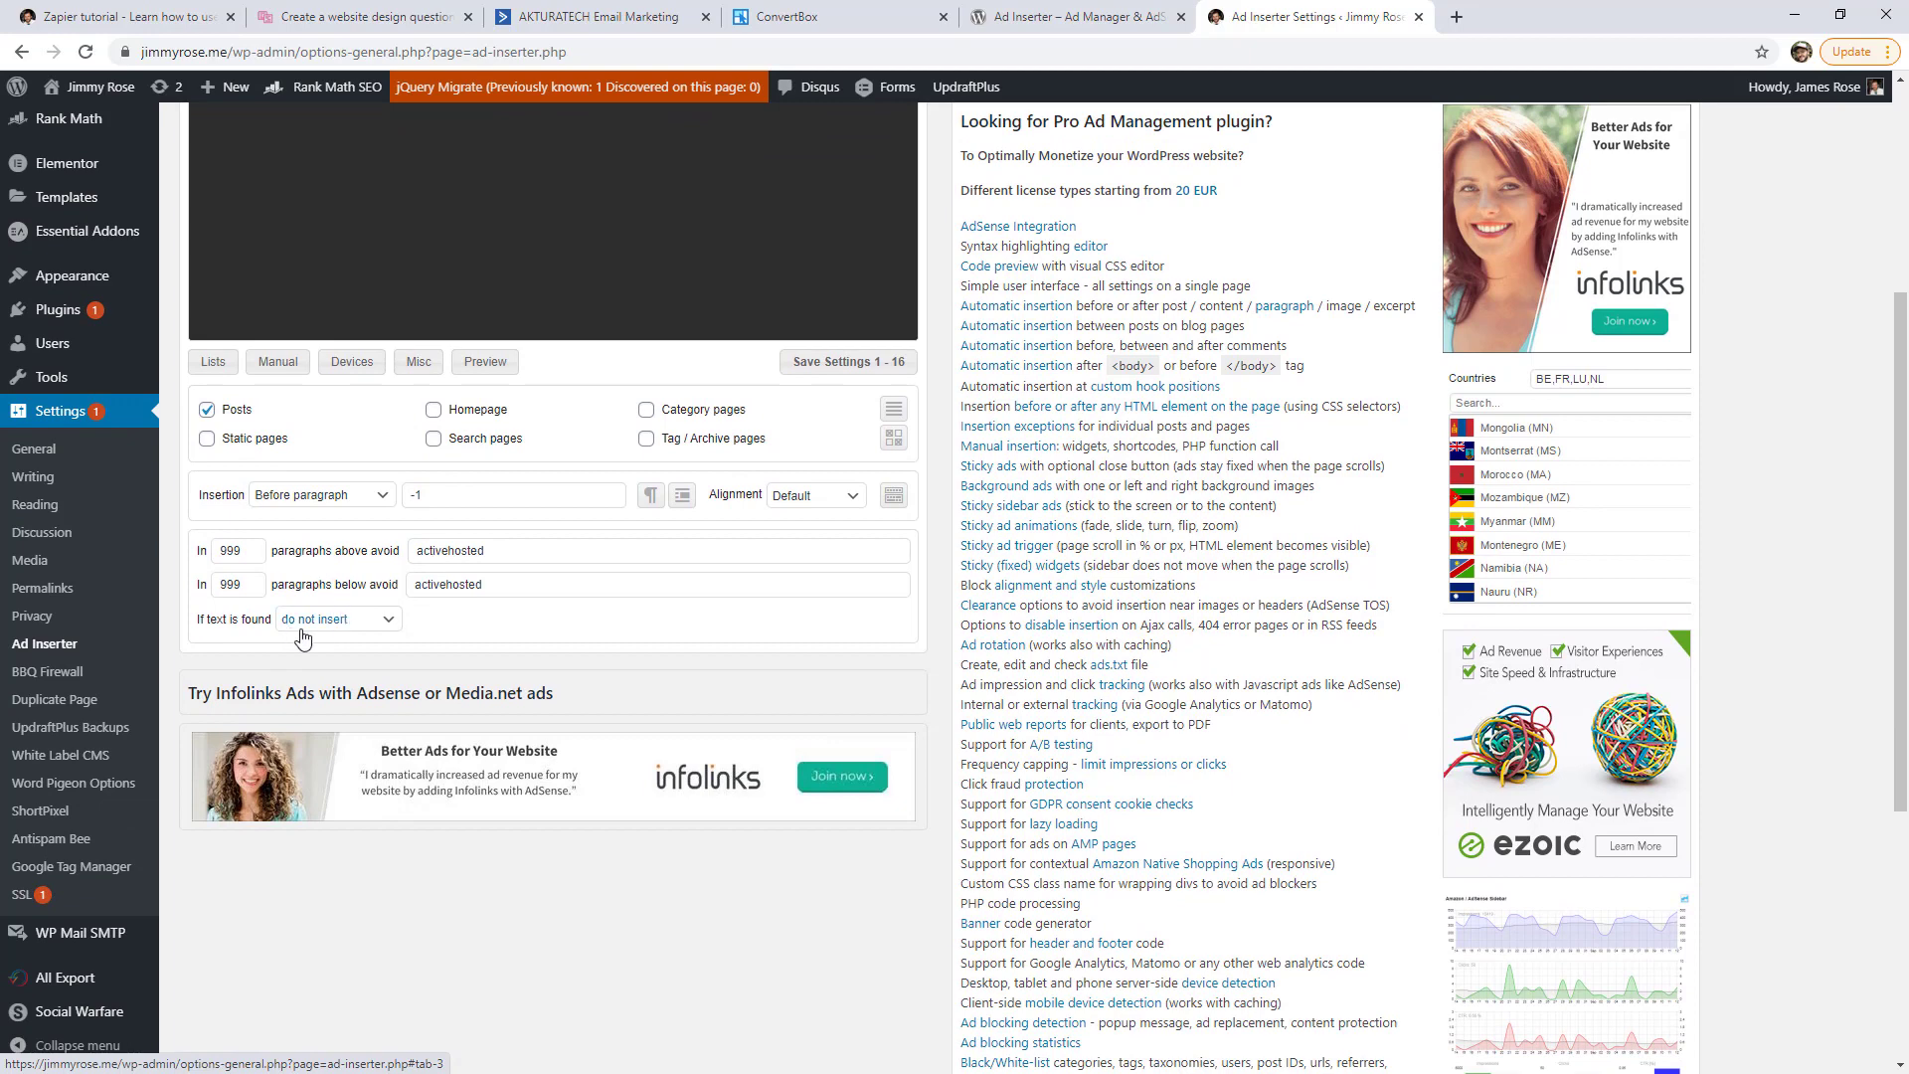
# - Set 'If text is found' to try to shift position
pyautogui.click(315, 637)
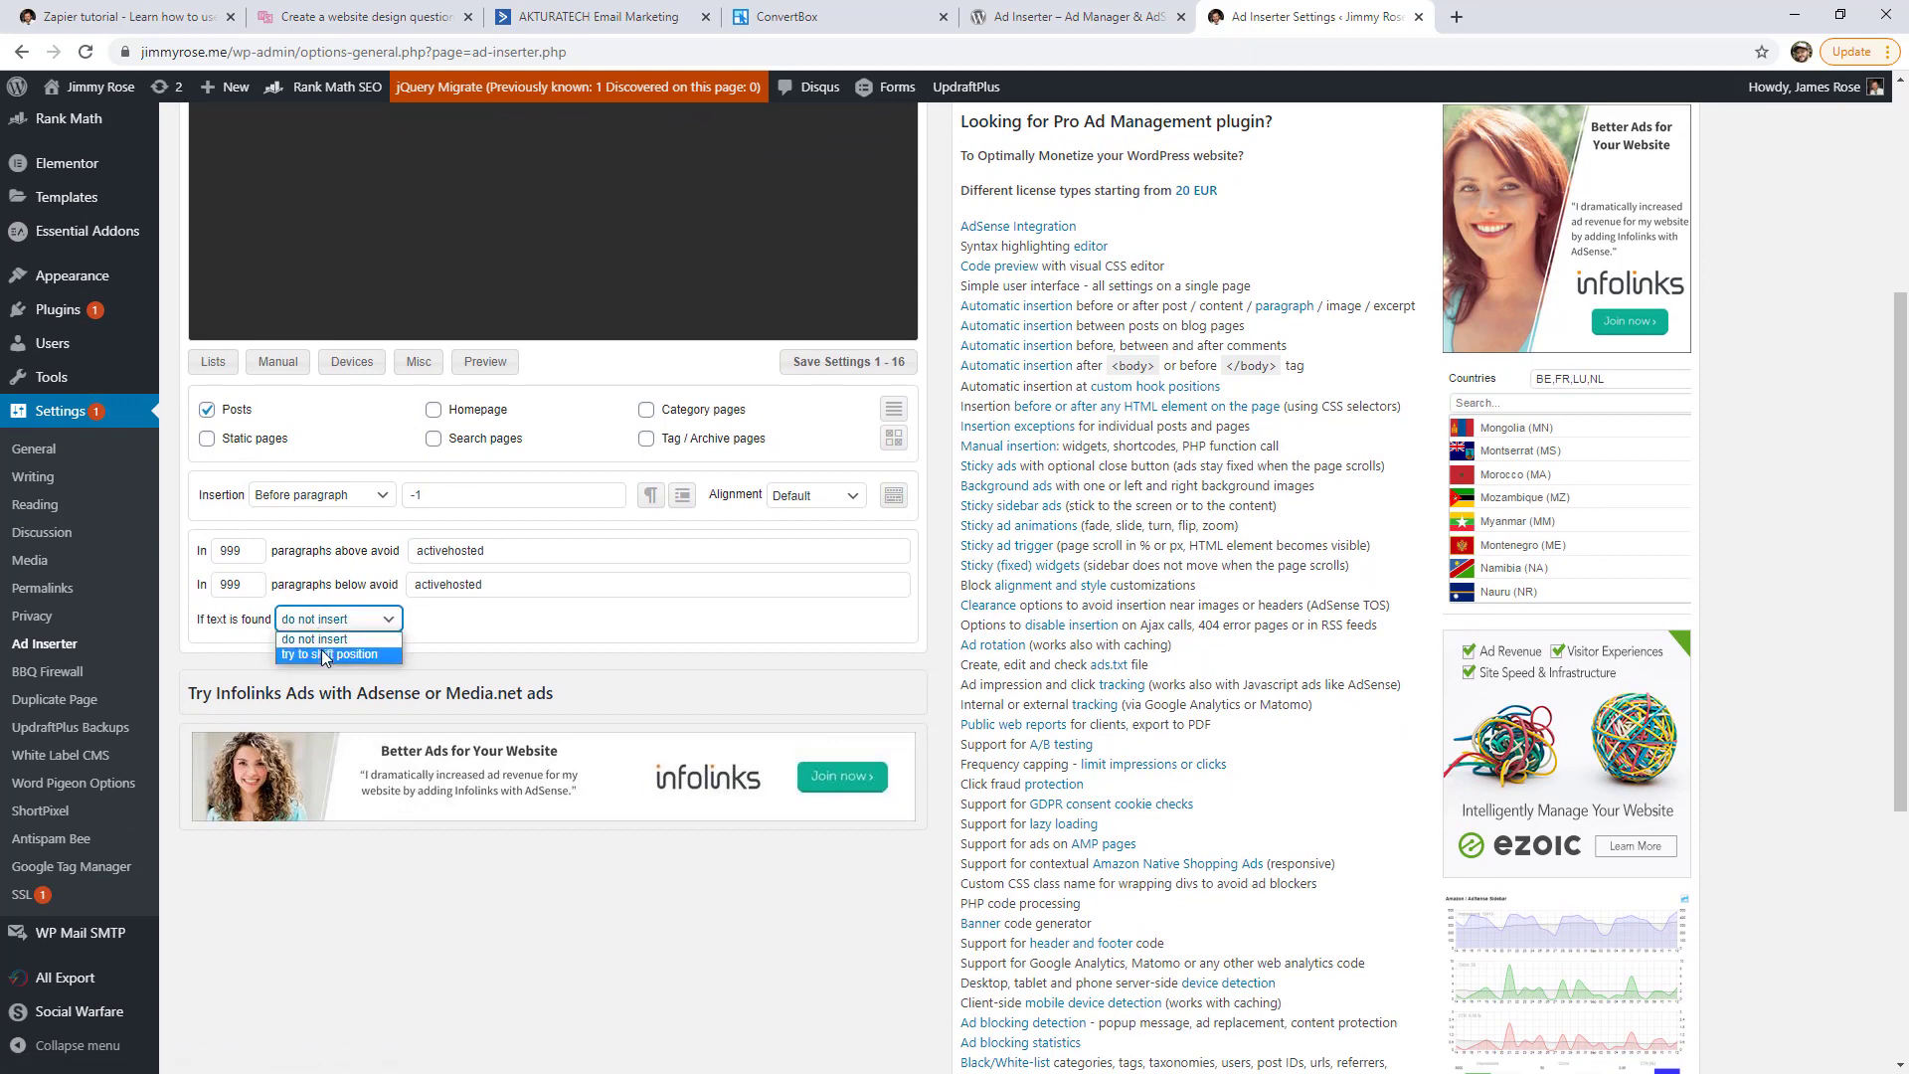
pyautogui.click(328, 660)
pyautogui.scroll(1, 526, 655)
pyautogui.scroll(1, 526, 654)
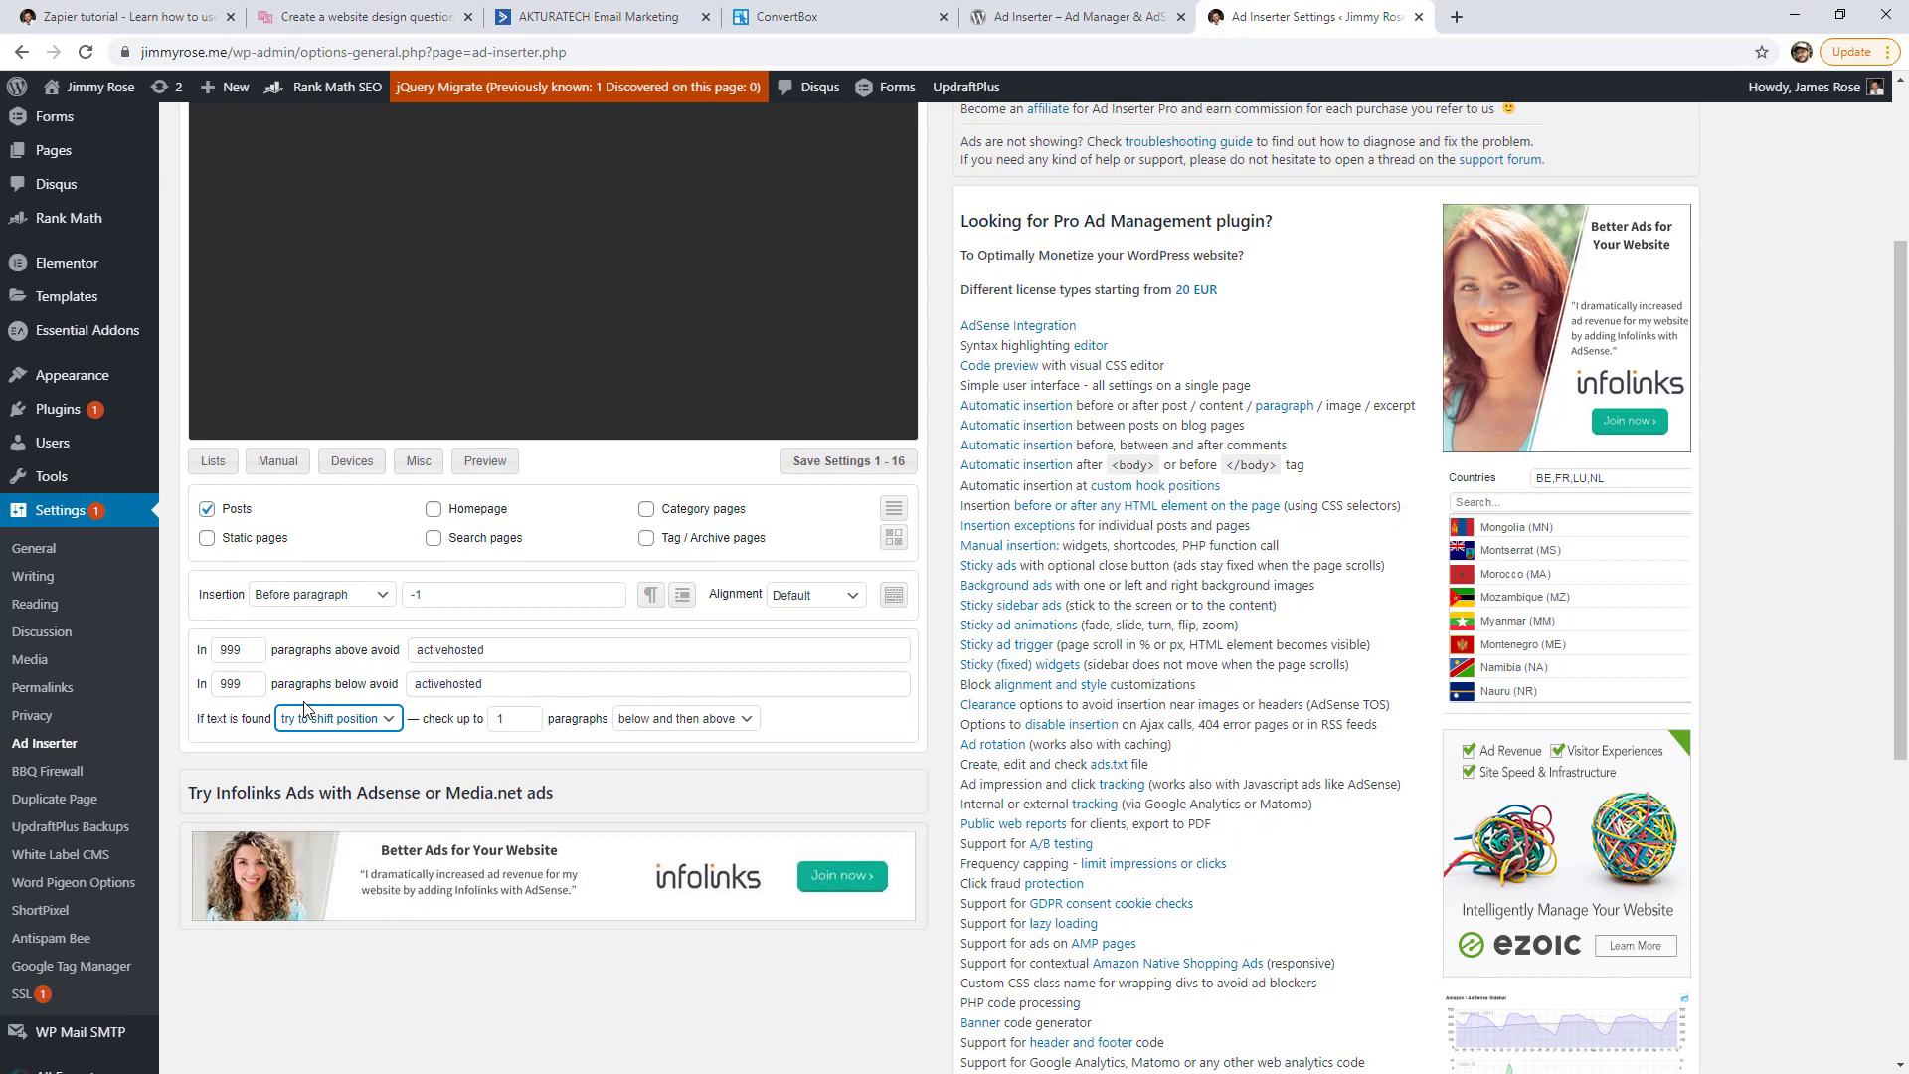
# - Change both the above and below paragraph counts from 999 to 5
pyautogui.doubleClick(462, 651)
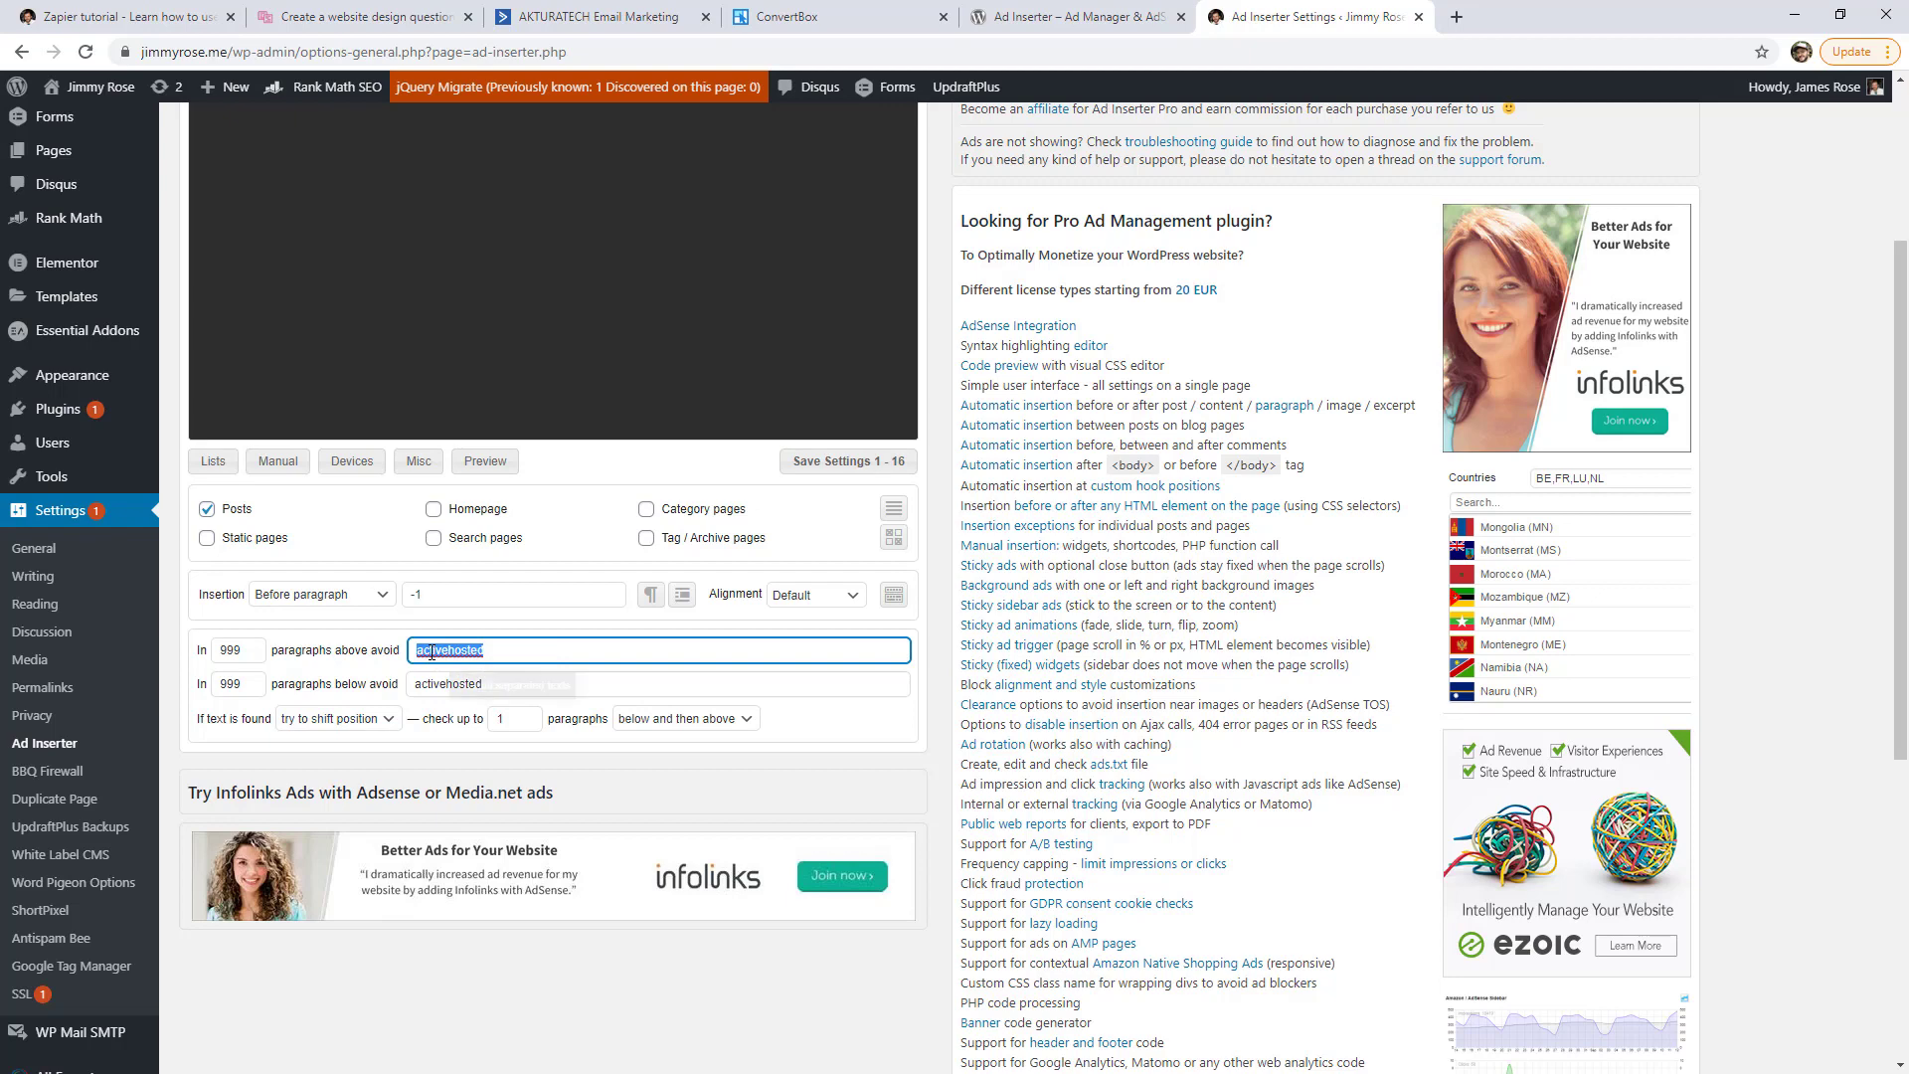
pyautogui.doubleClick(236, 651)
pyautogui.write('5')
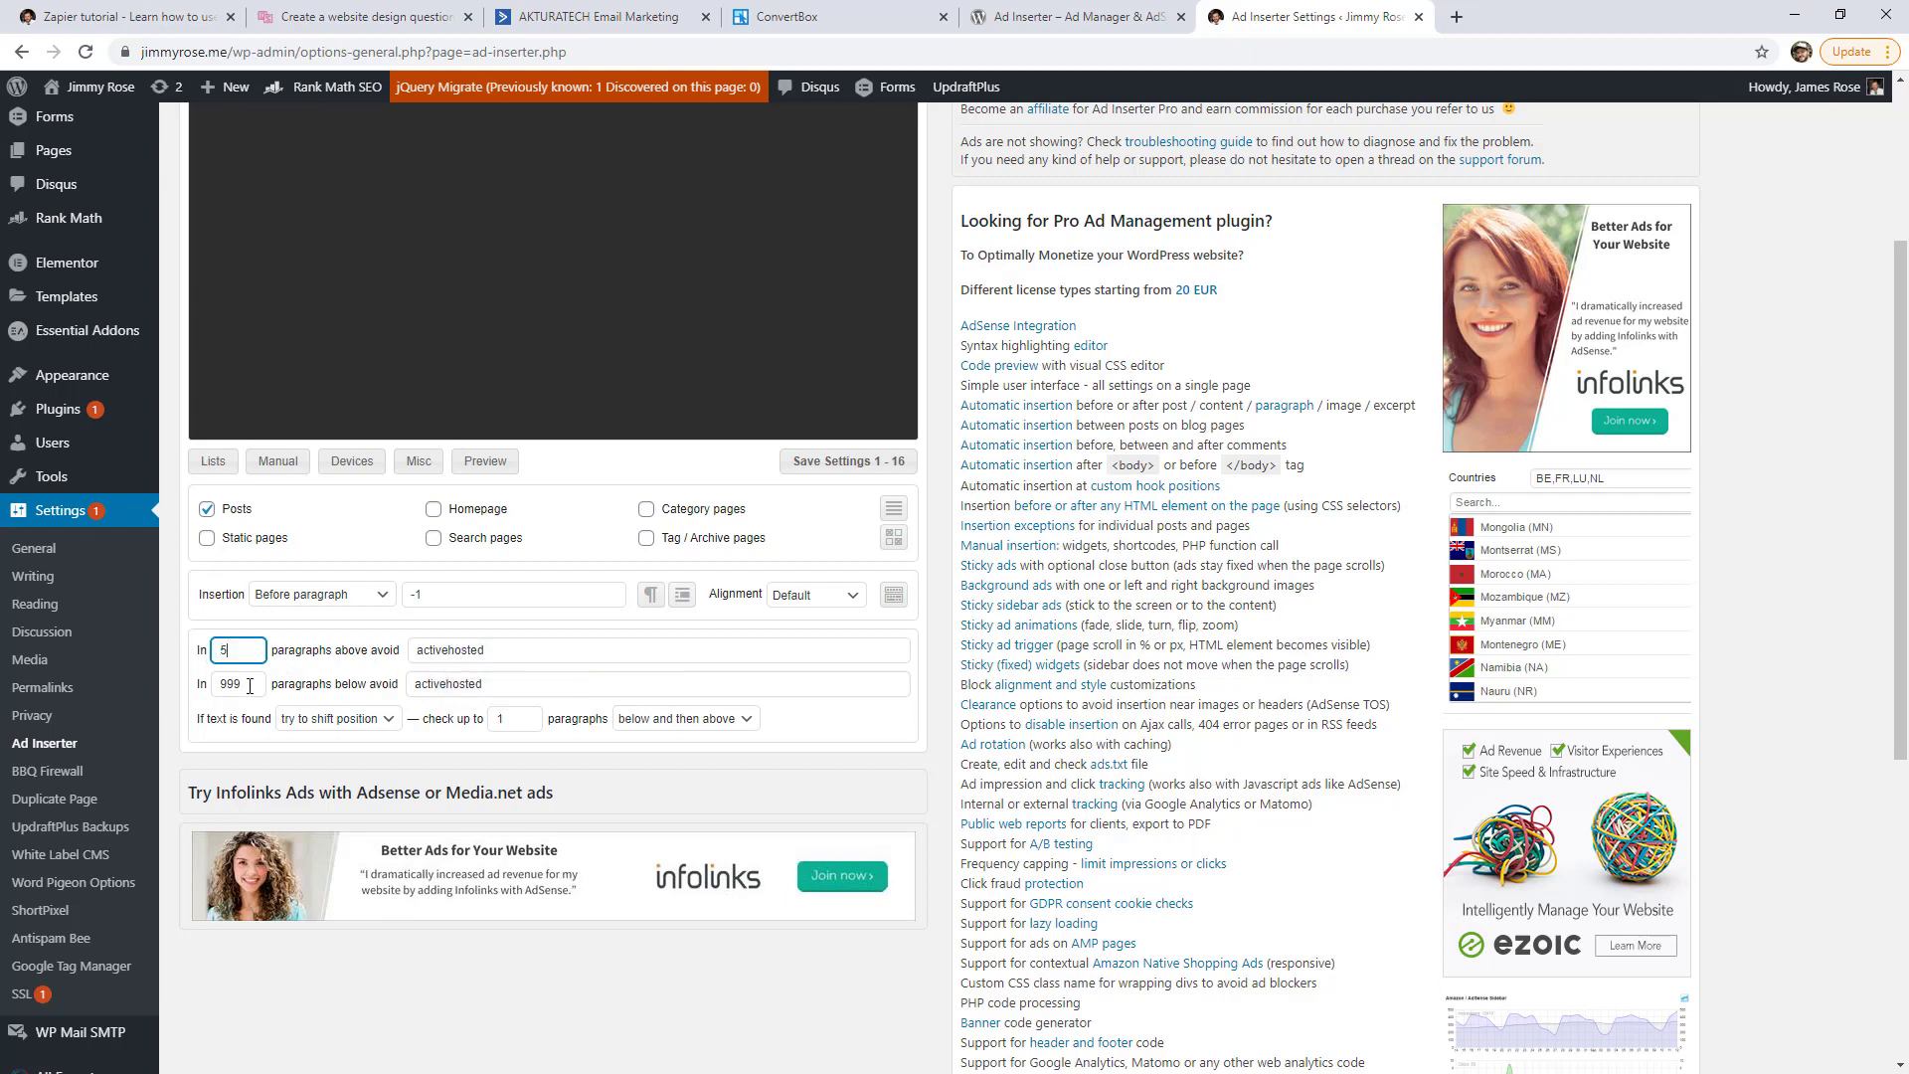
pyautogui.doubleClick(235, 684)
pyautogui.write('5')
pyautogui.click(334, 702)
# - Add no-ads to Block 3's Tags list in blacklist mode
pyautogui.click(223, 465)
pyautogui.scroll(-2, 413, 510)
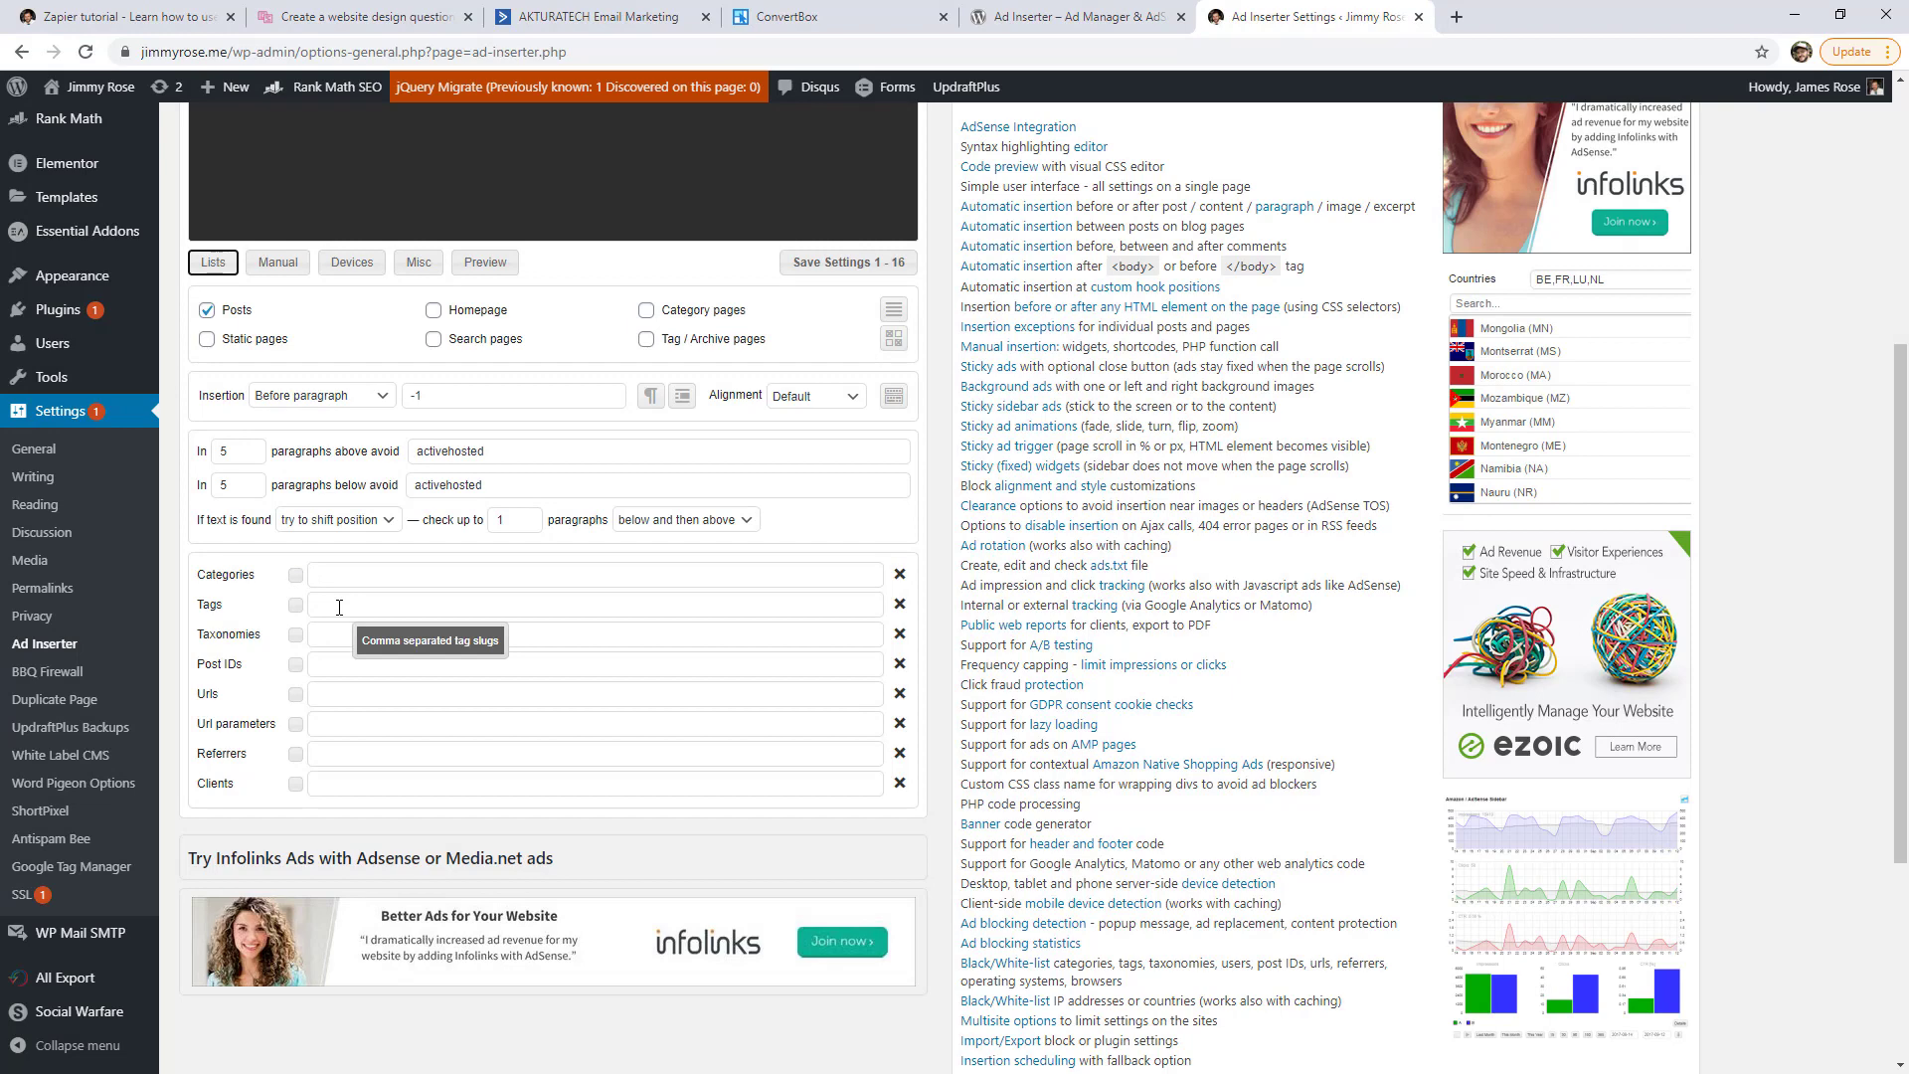
pyautogui.click(900, 609)
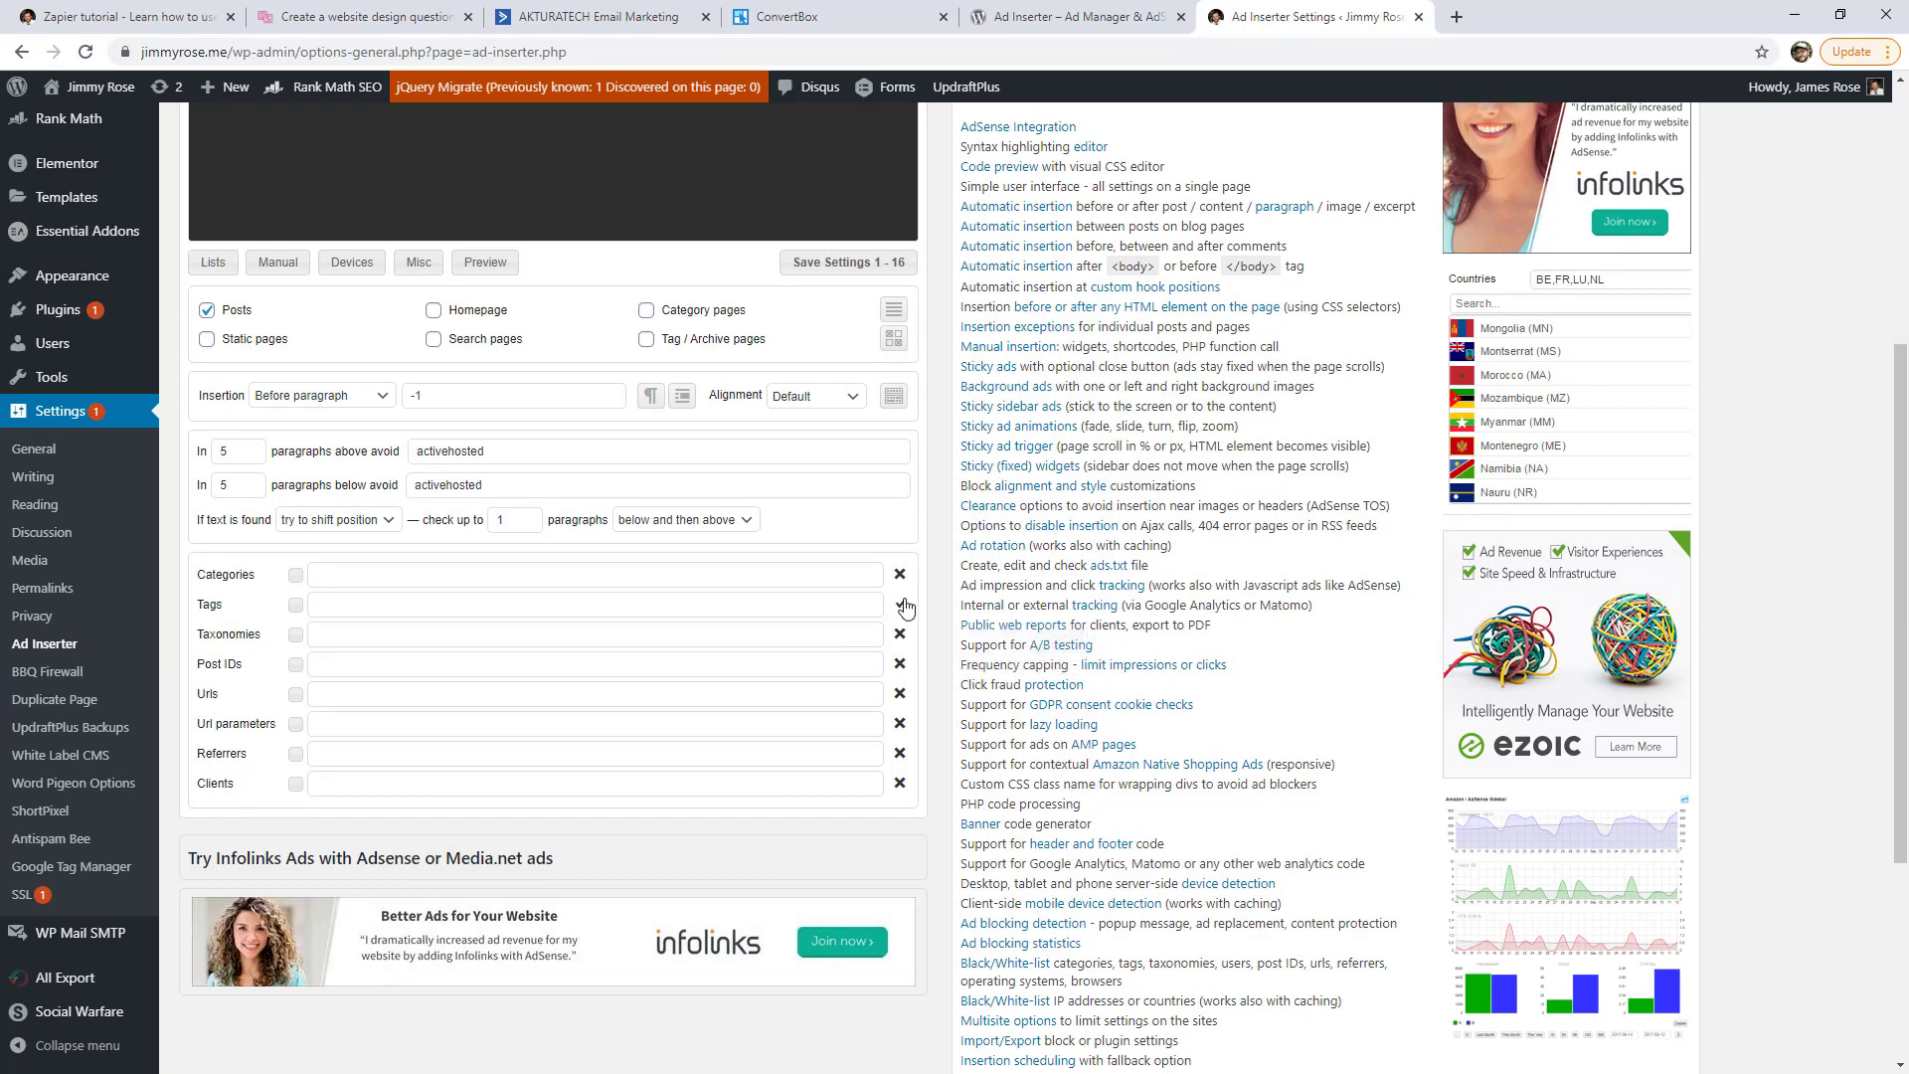
pyautogui.click(511, 609)
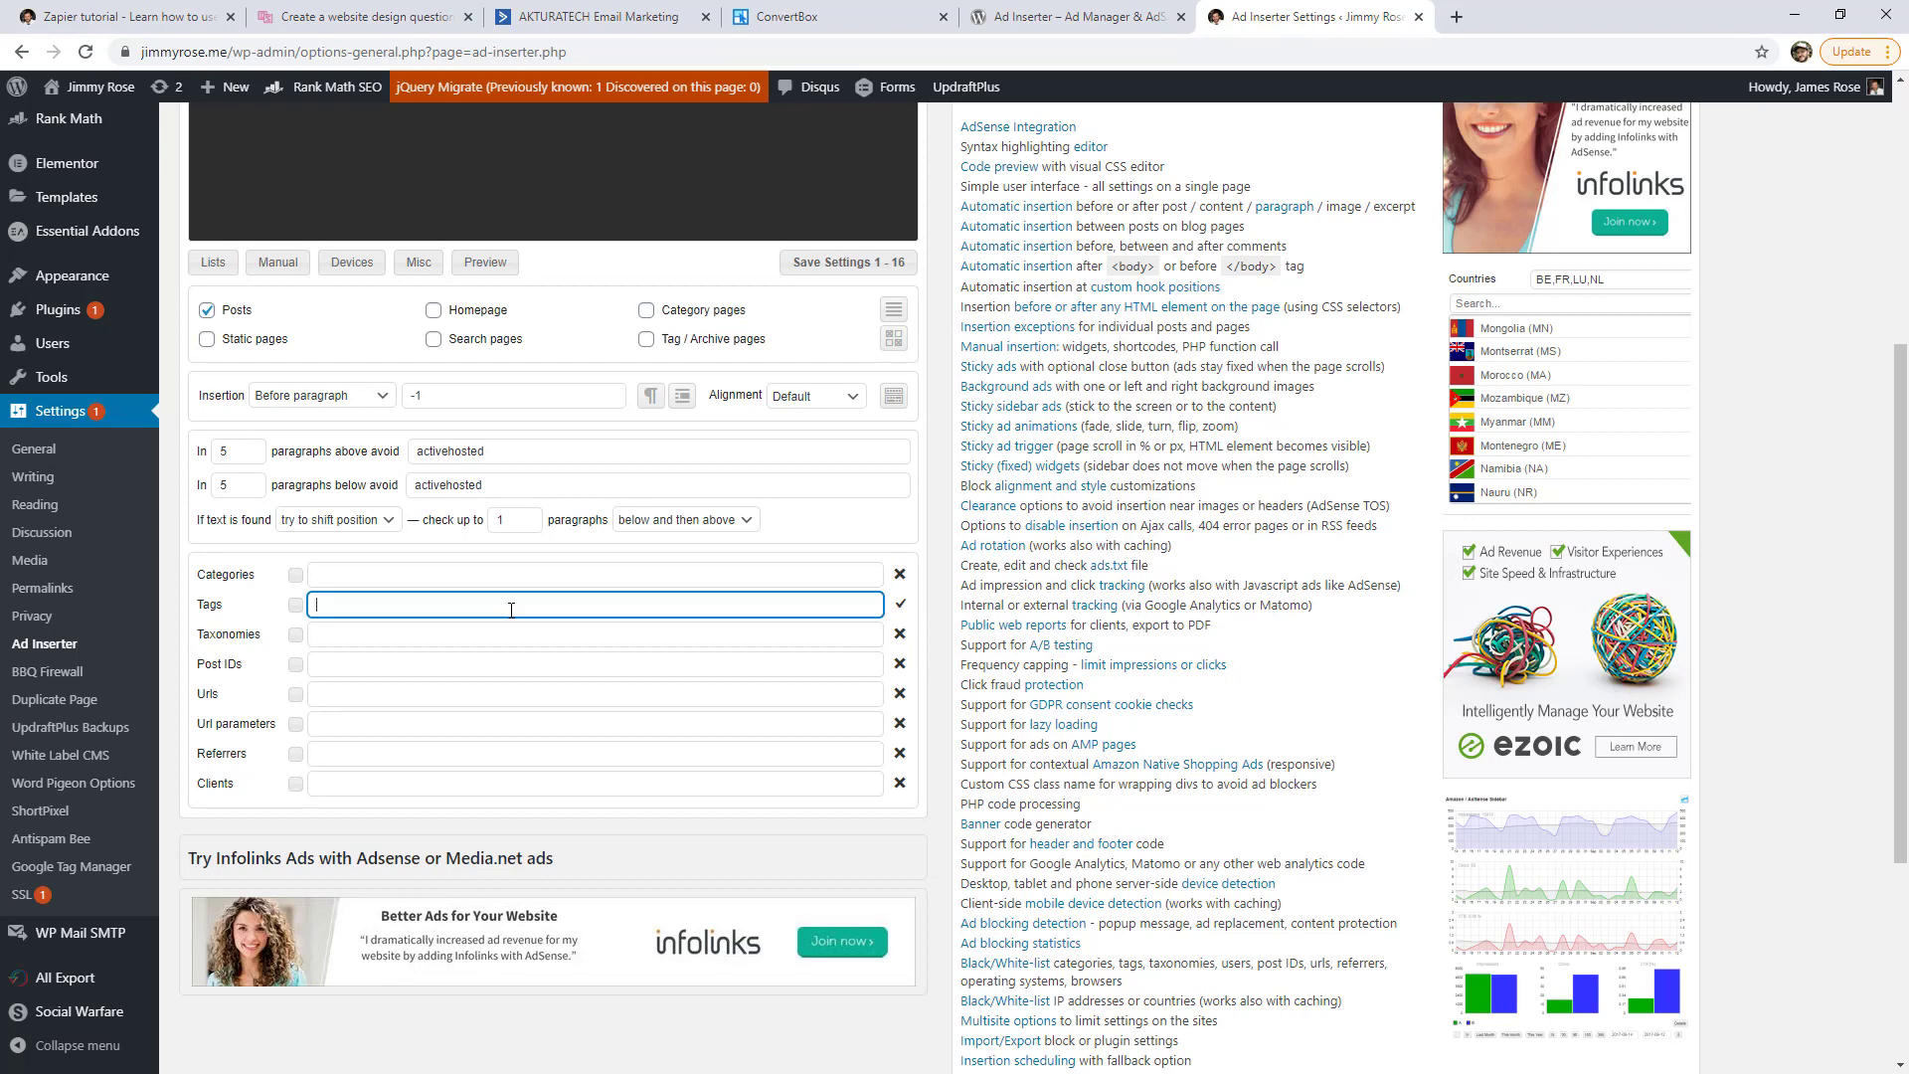
pyautogui.click(900, 607)
pyautogui.click(645, 603)
pyautogui.write('no-ads')
# - Type marketing into Categories, then delete it, leaving the list empty
pyautogui.click(371, 575)
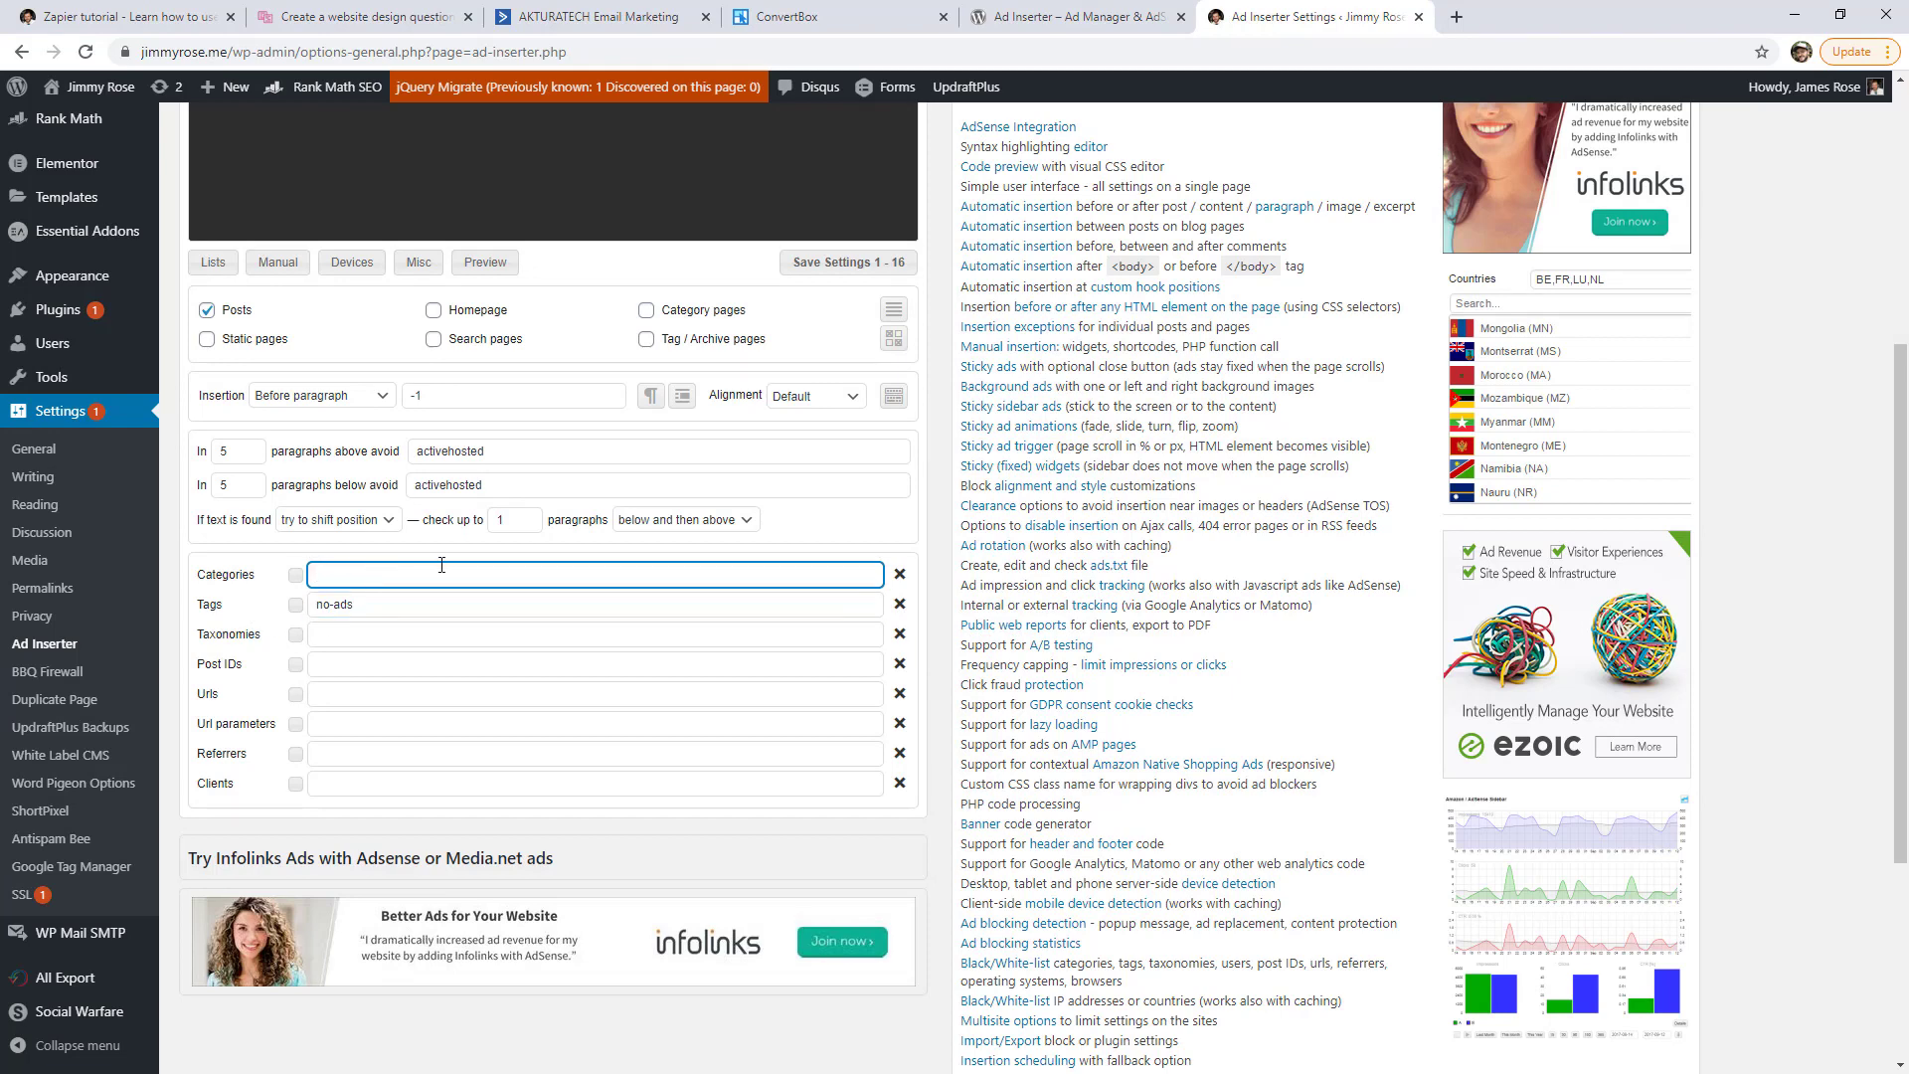
pyautogui.write('marketing')
pyautogui.click(900, 575)
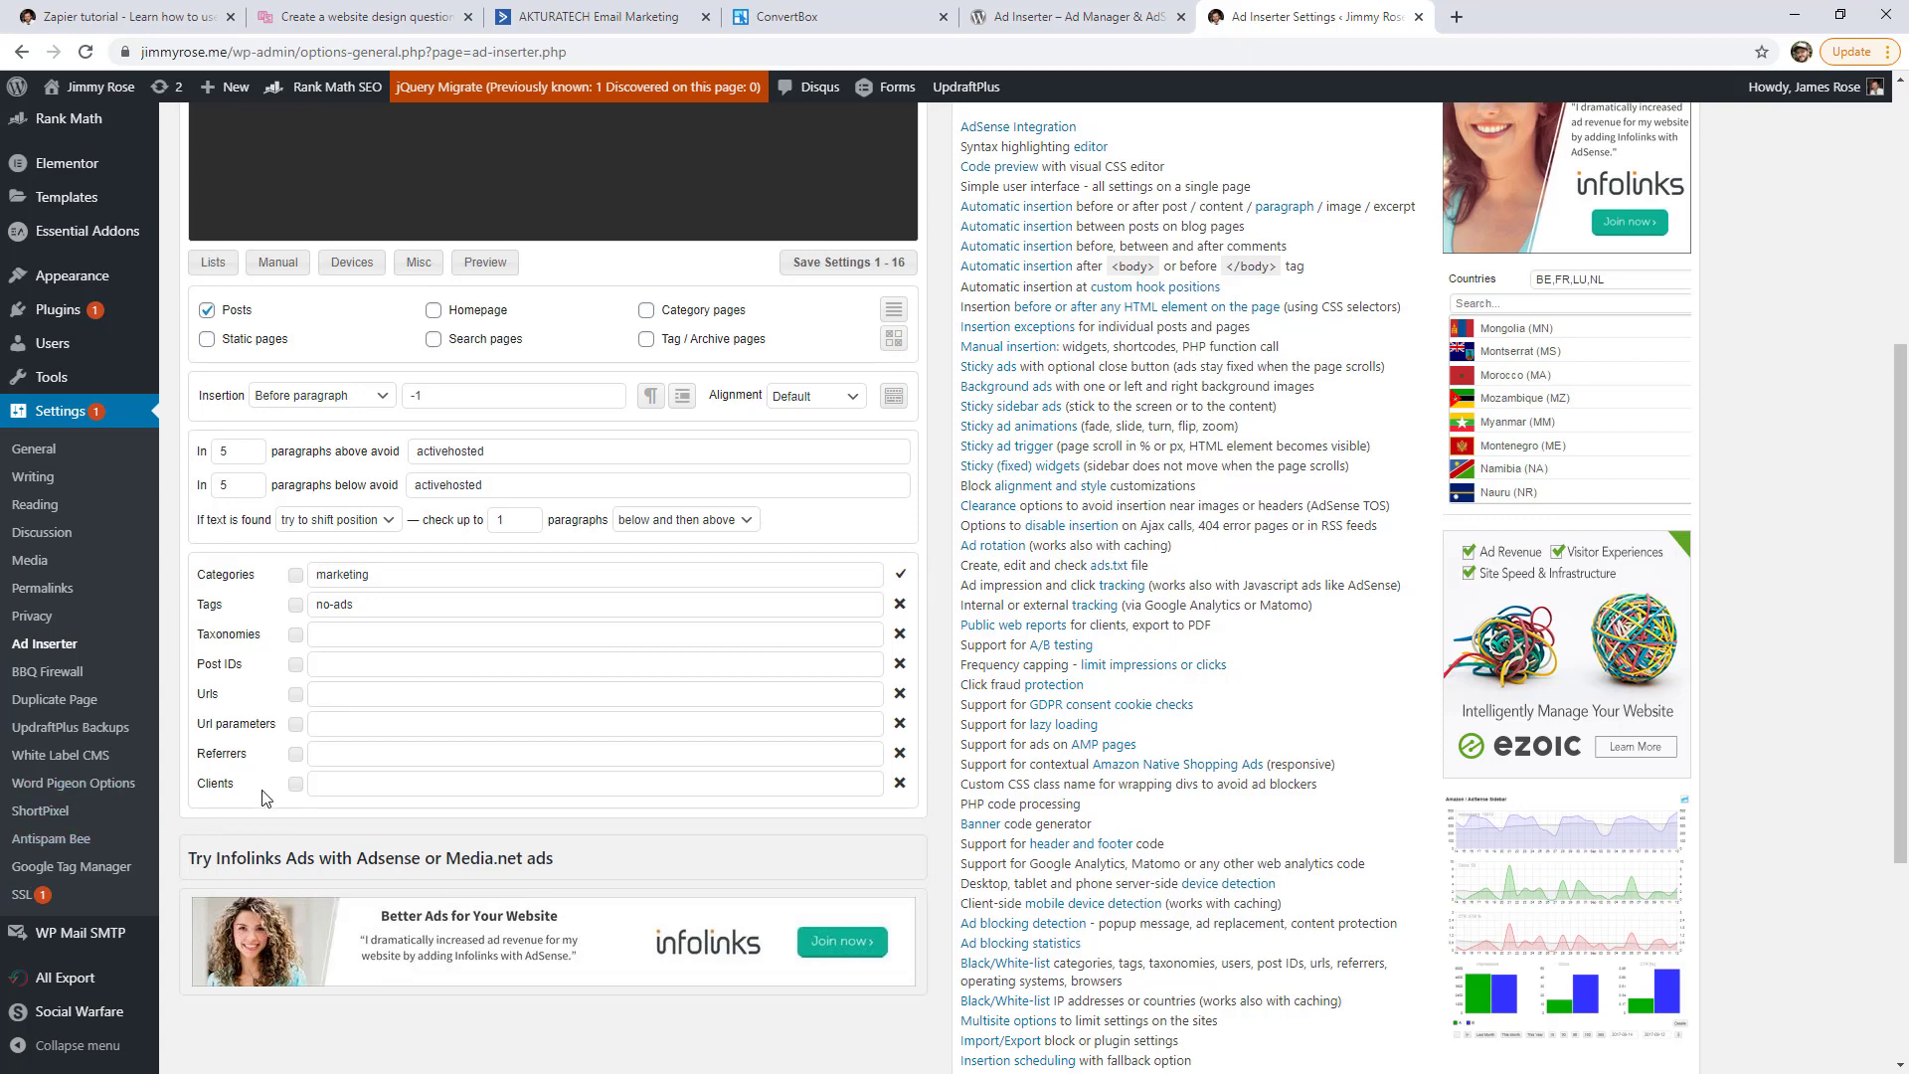
pyautogui.click(898, 576)
pyautogui.click(408, 584)
pyautogui.hotkey('shift', 'Left')
pyautogui.hotkey('shift', 'Left')
pyautogui.hotkey('shift', 'Left')
pyautogui.hotkey('shift', 'Left')
pyautogui.hotkey('shift', 'Left')
pyautogui.hotkey('shift', 'Left')
pyautogui.hotkey('shift', 'Left')
pyautogui.hotkey('shift', 'Left')
pyautogui.hotkey('shift', 'Left')
pyautogui.press('BackSpace')
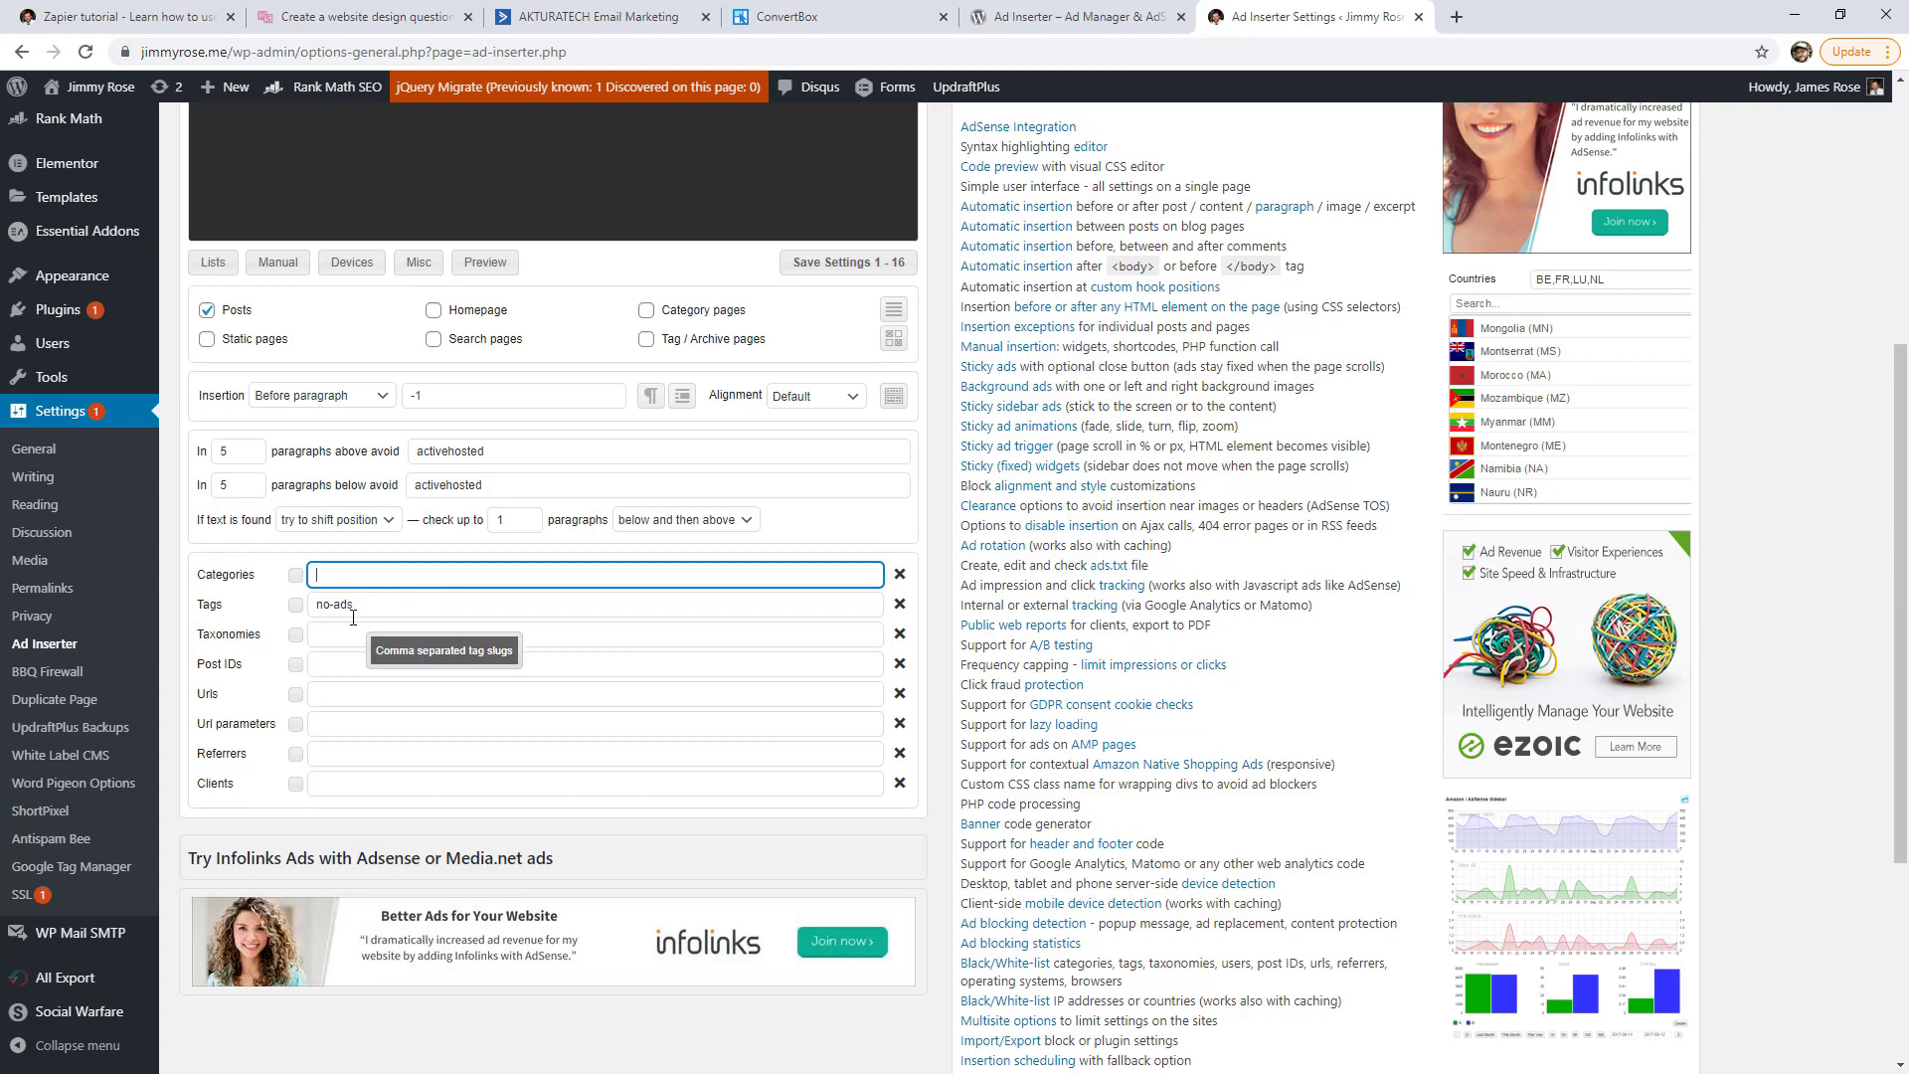
# - Collapse the list filters and clearance options and show the manual insertion options
pyautogui.click(218, 267)
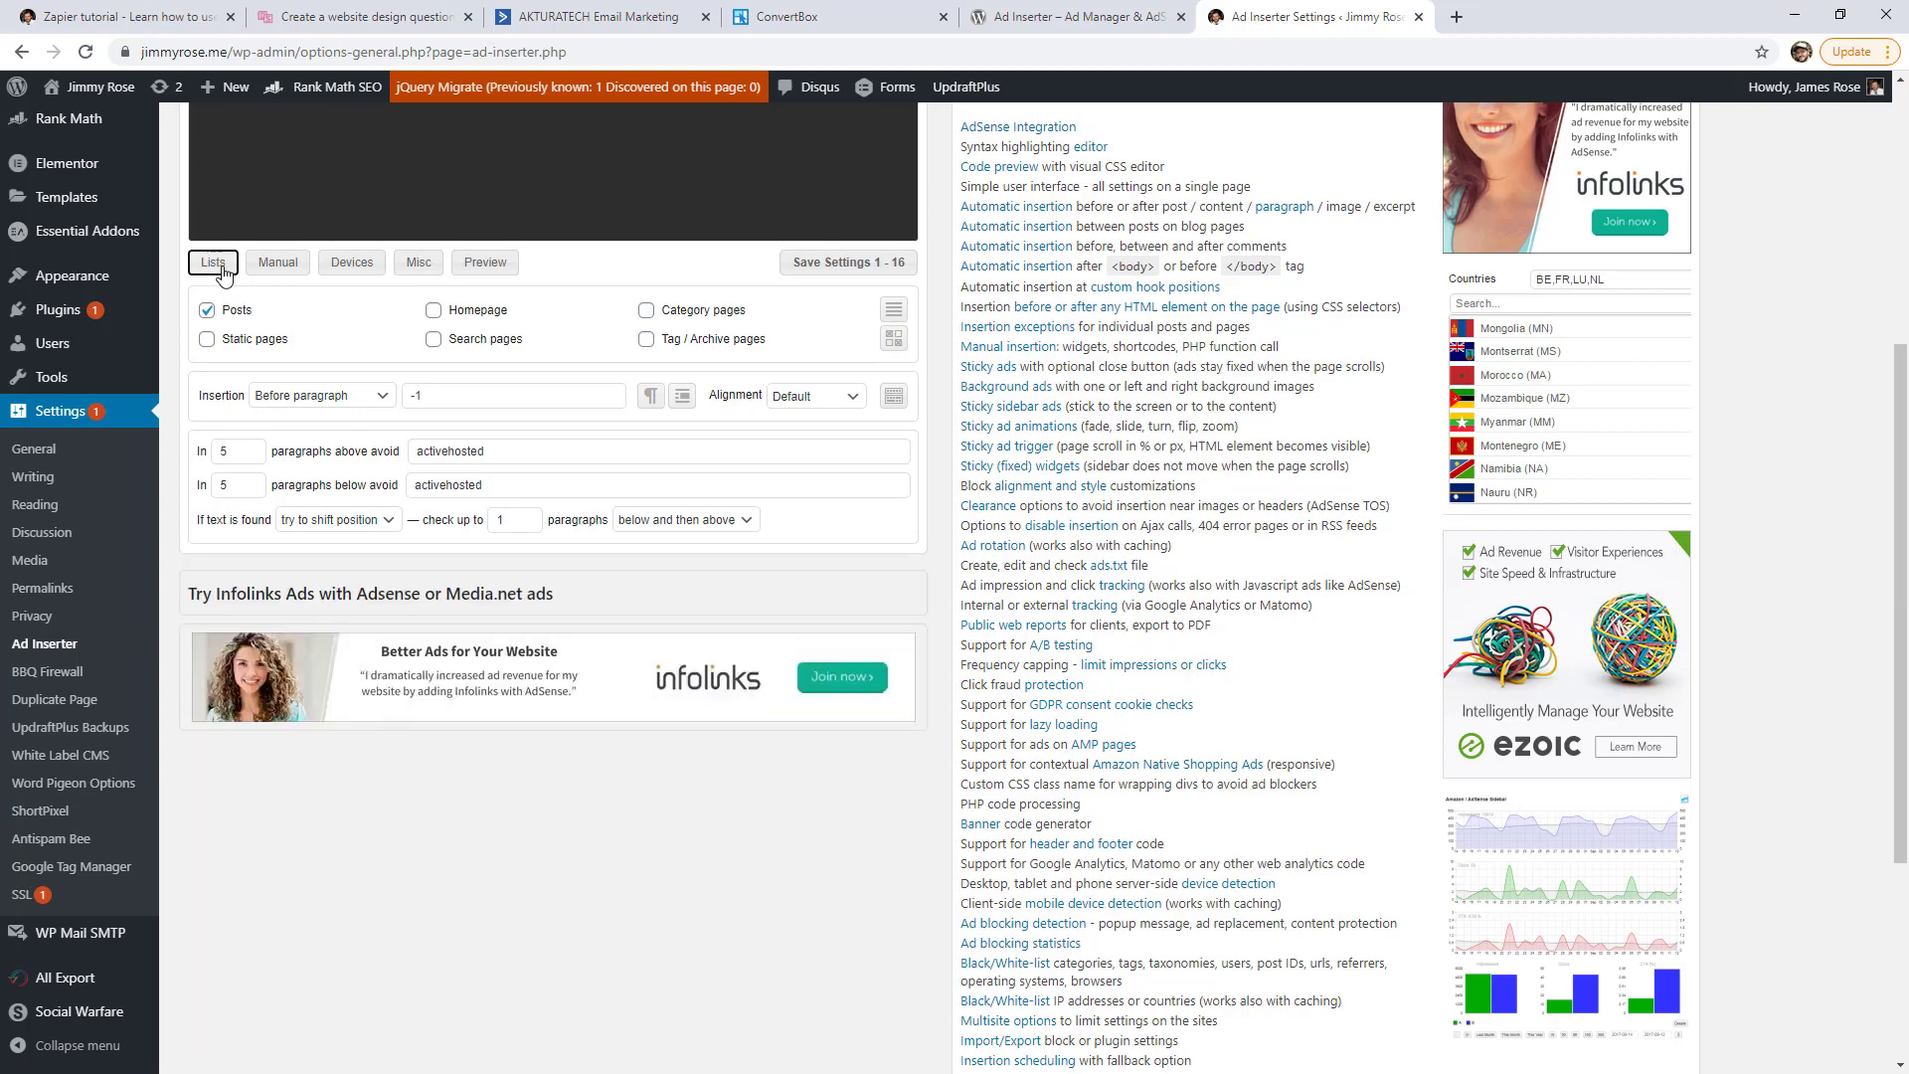
pyautogui.click(218, 269)
pyautogui.click(216, 264)
pyautogui.doubleClick(216, 264)
pyautogui.click(216, 264)
pyautogui.click(277, 262)
pyautogui.scroll(-1, 318, 596)
pyautogui.scroll(1, 258, 418)
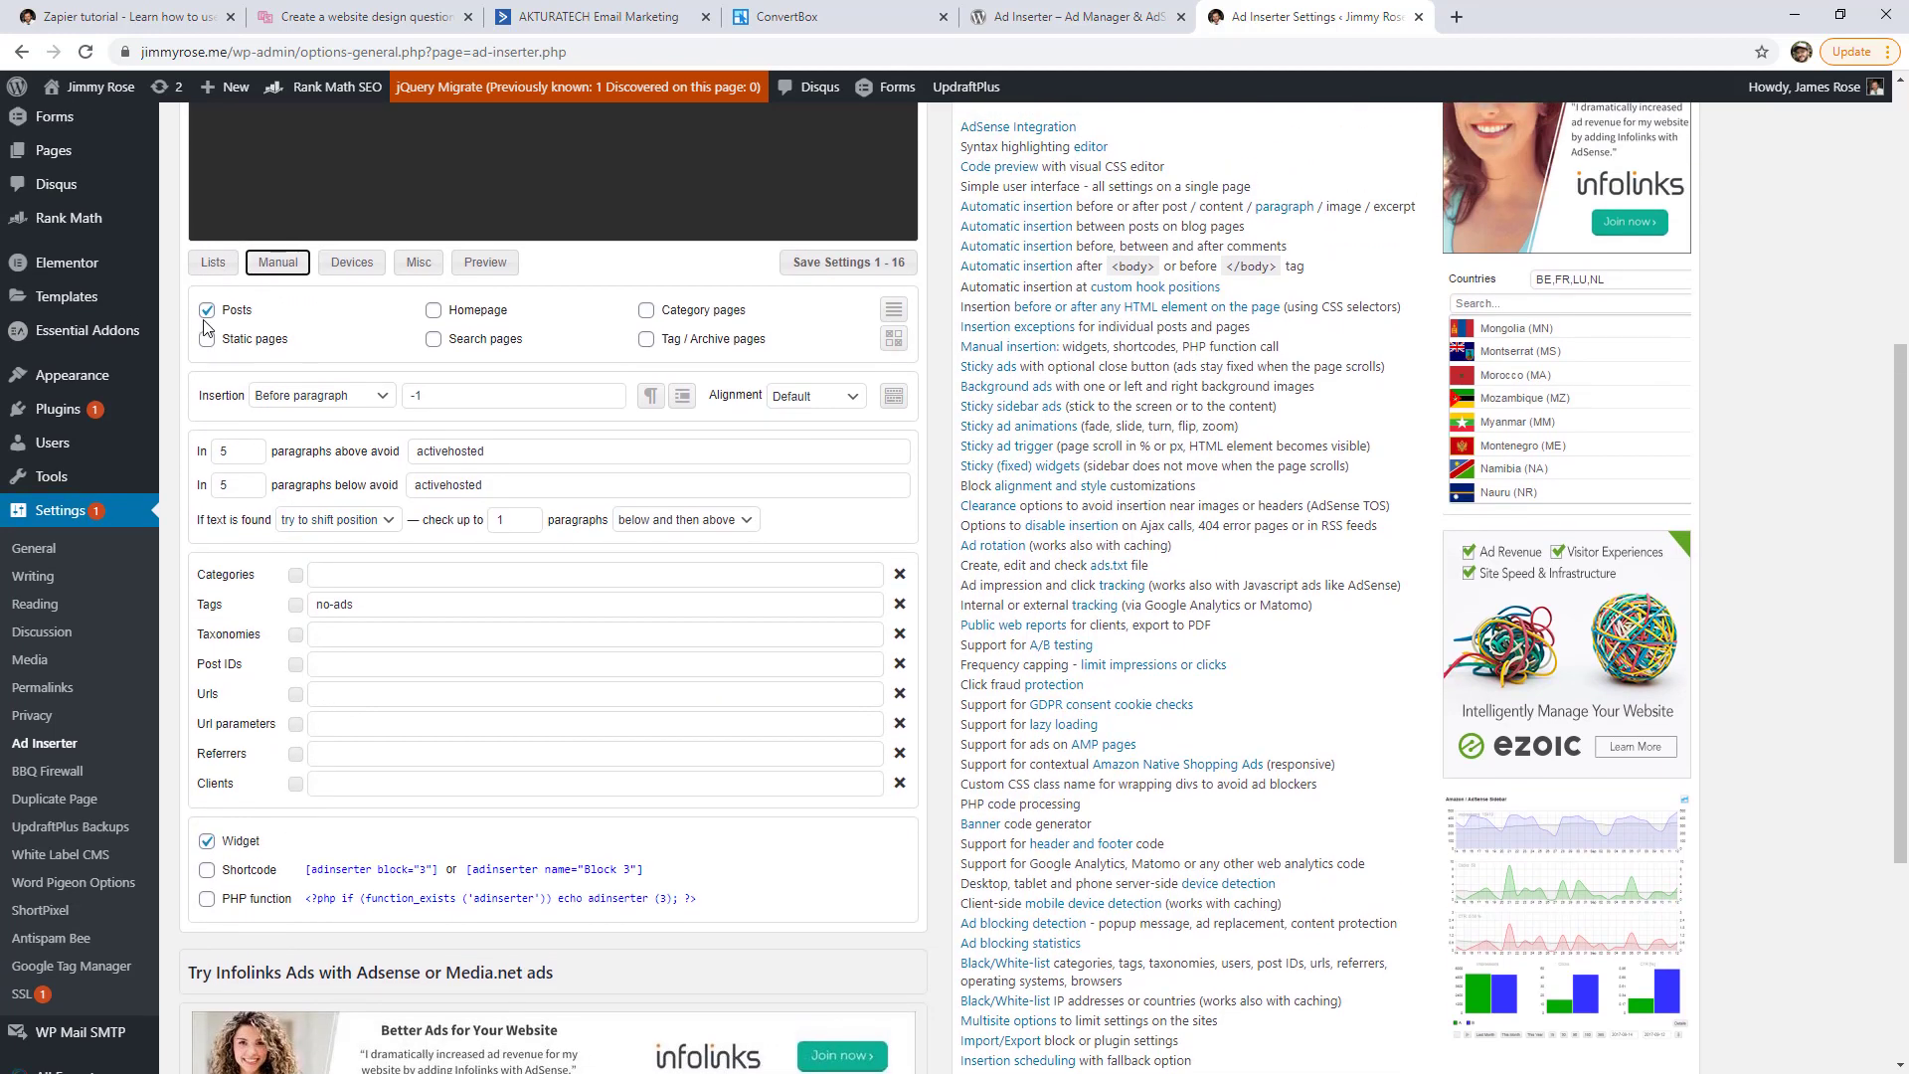
pyautogui.click(219, 269)
pyautogui.click(280, 263)
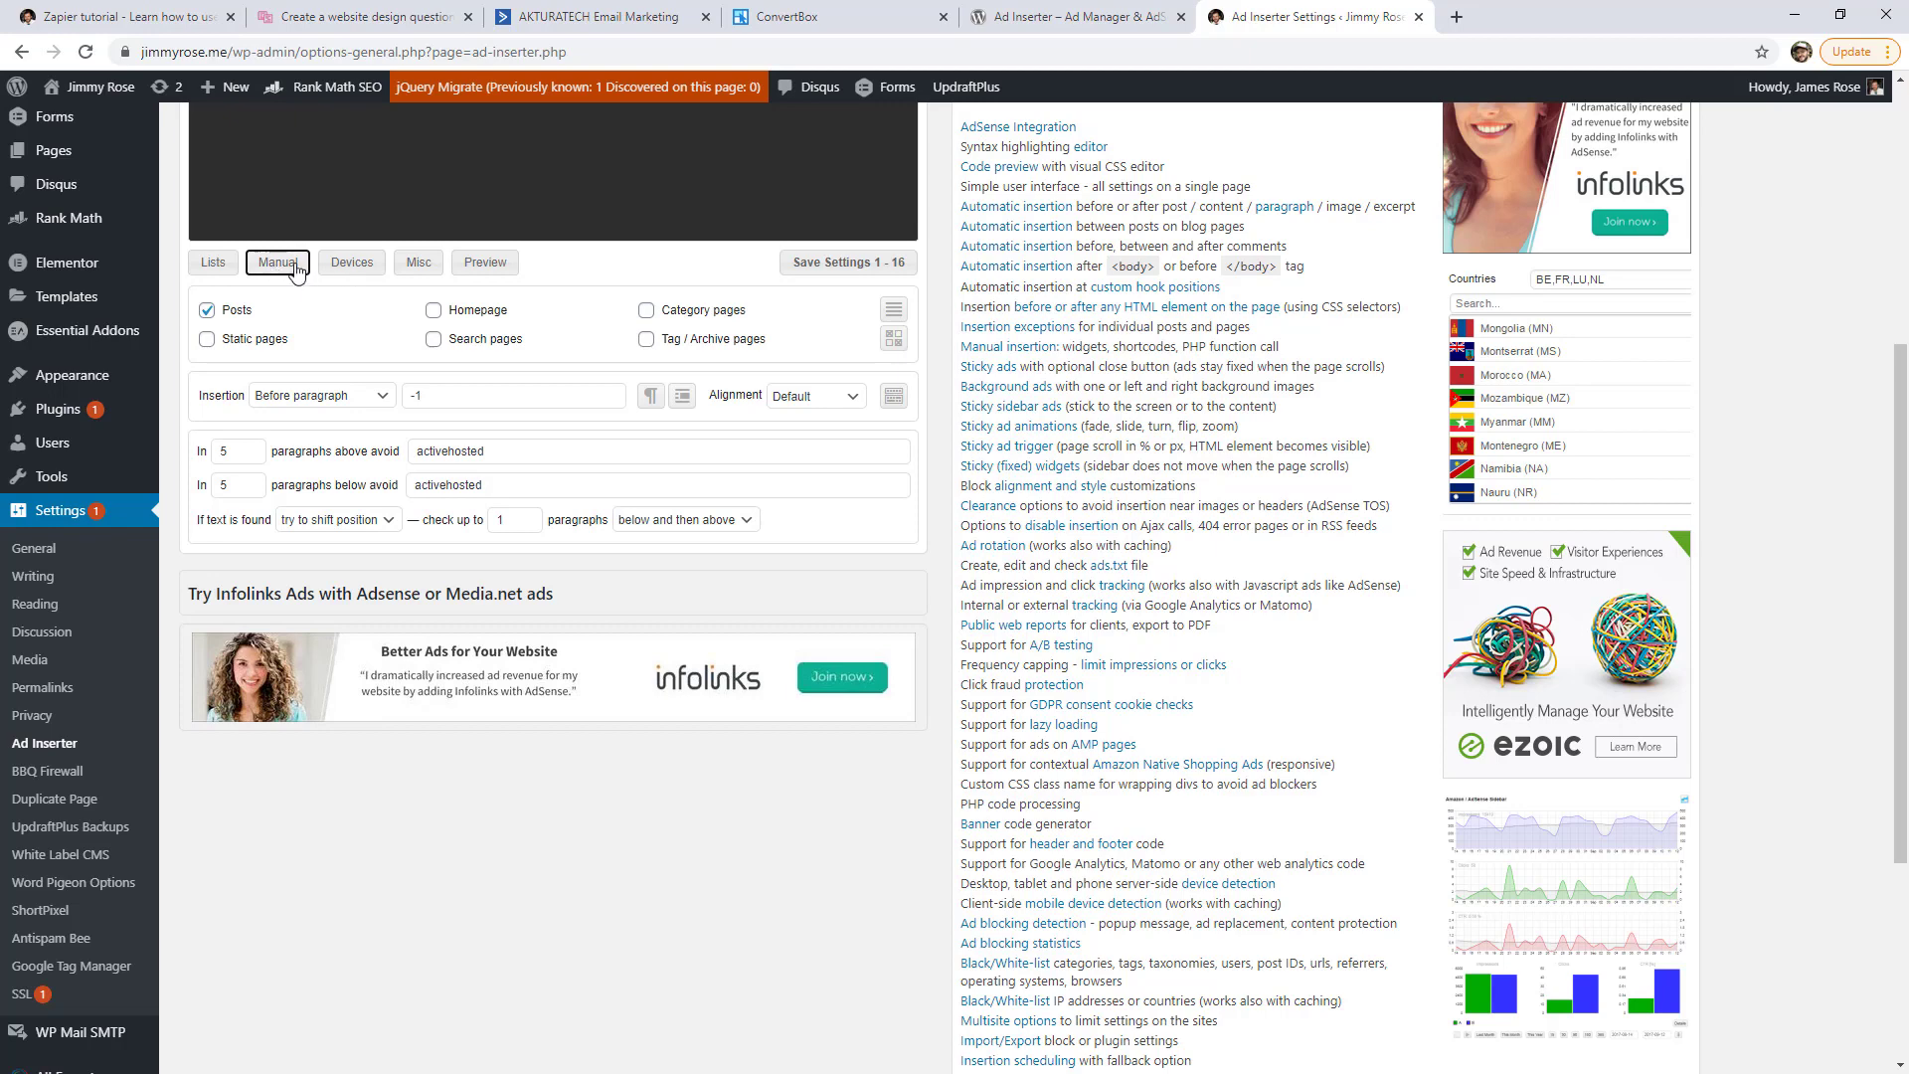
pyautogui.click(684, 402)
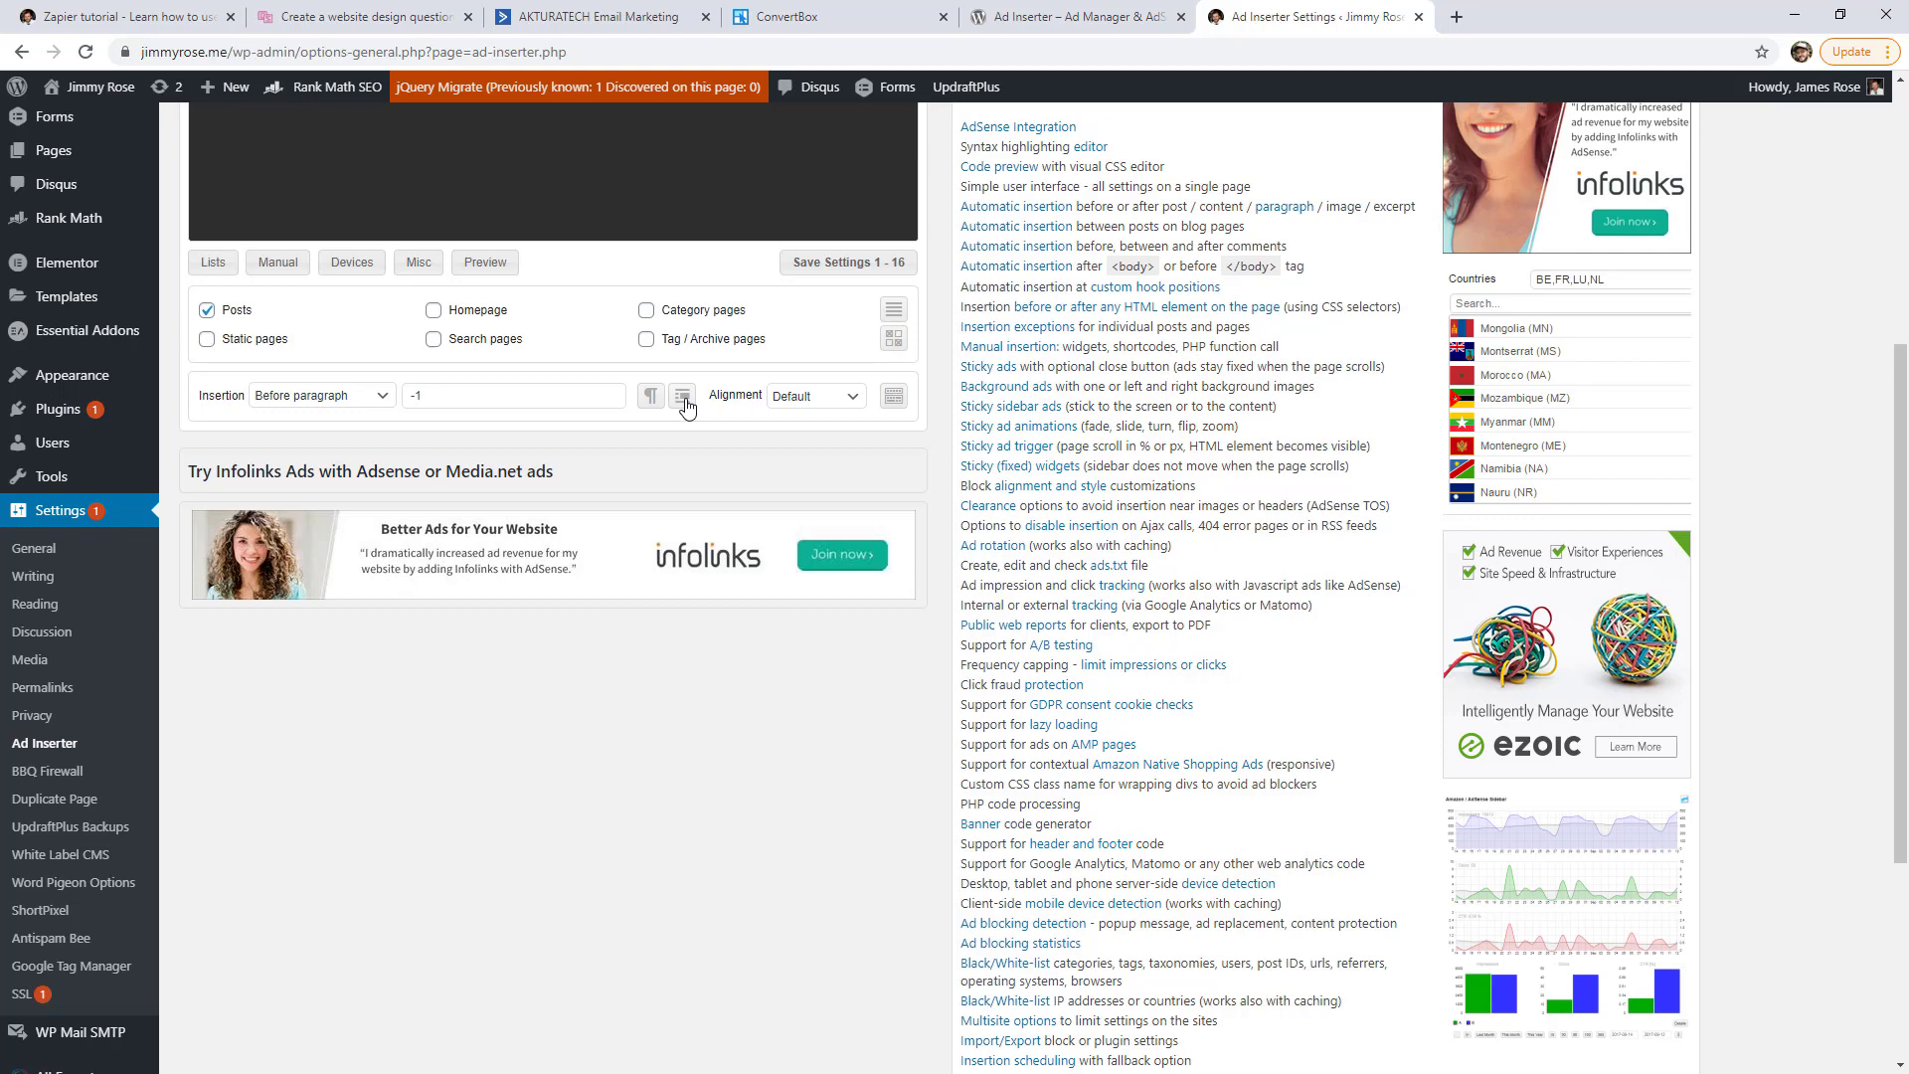
pyautogui.click(280, 263)
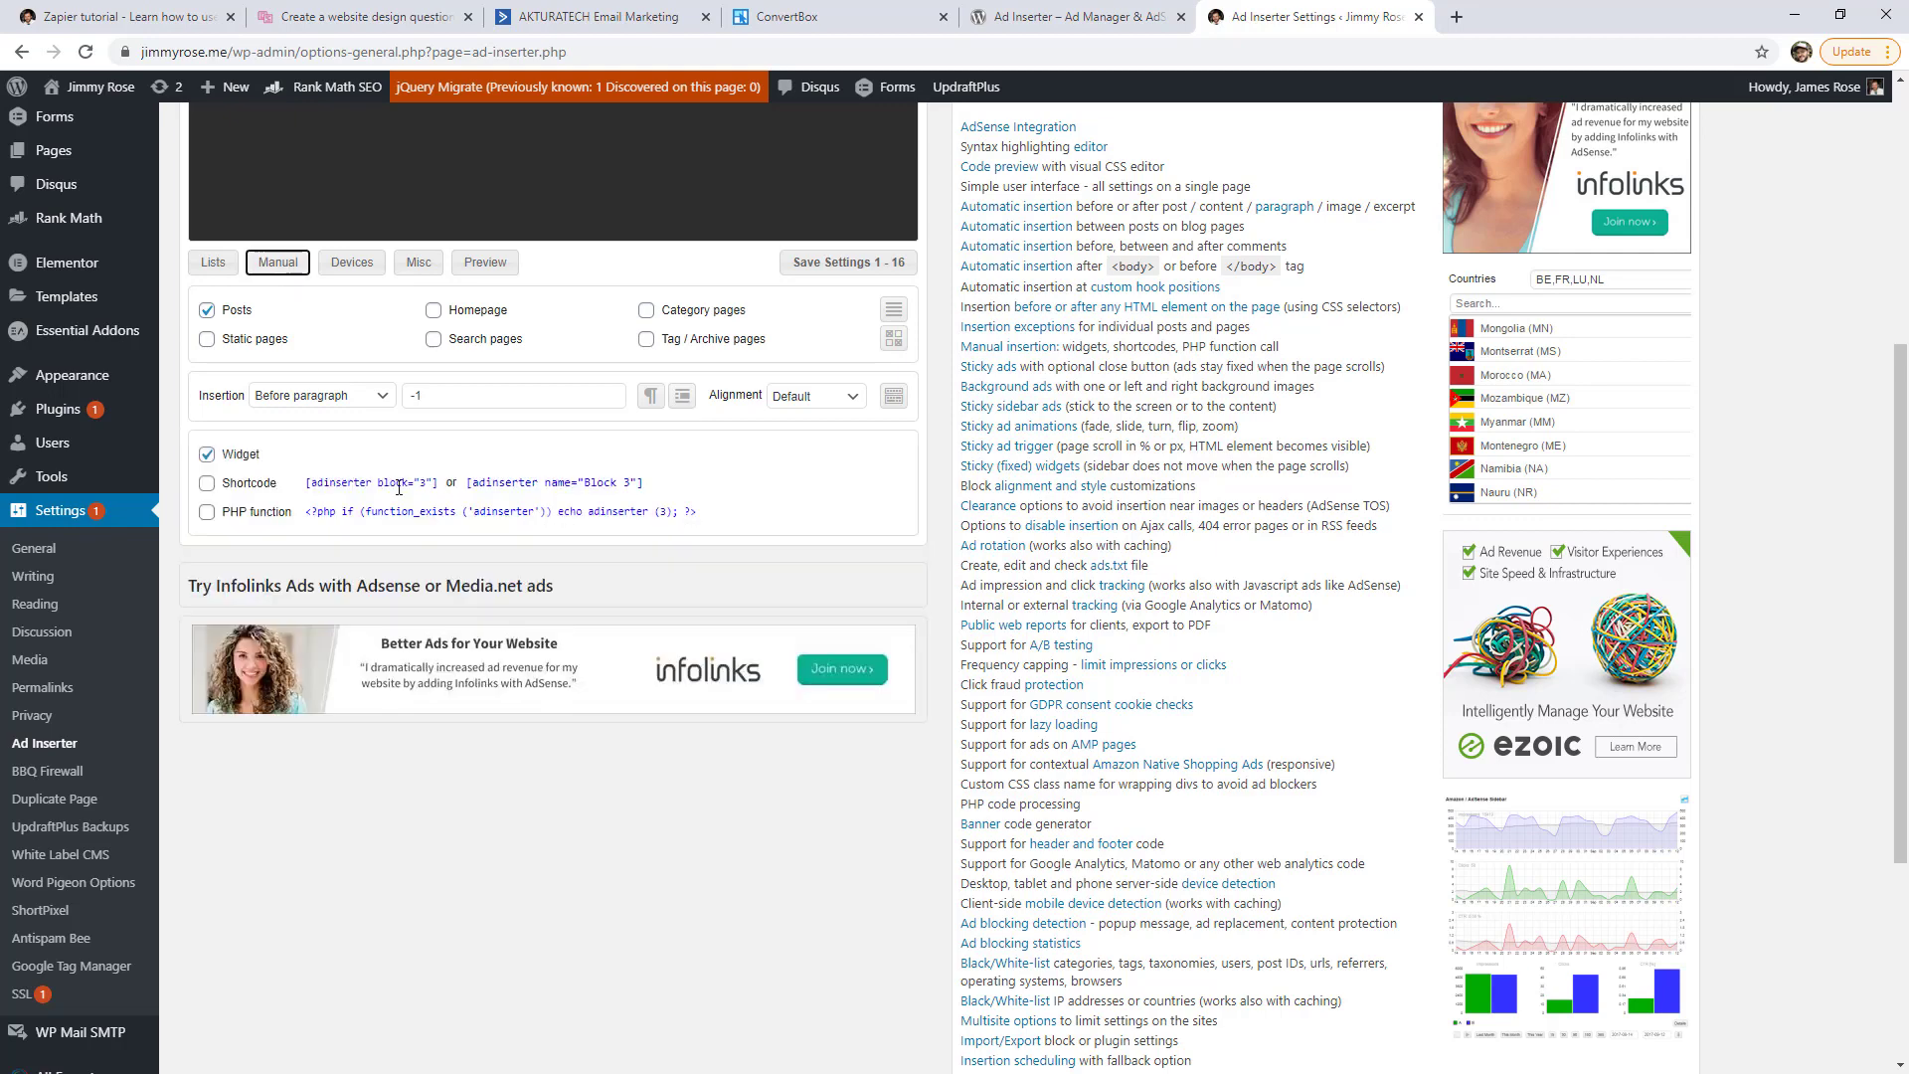
pyautogui.scroll(5, 398, 487)
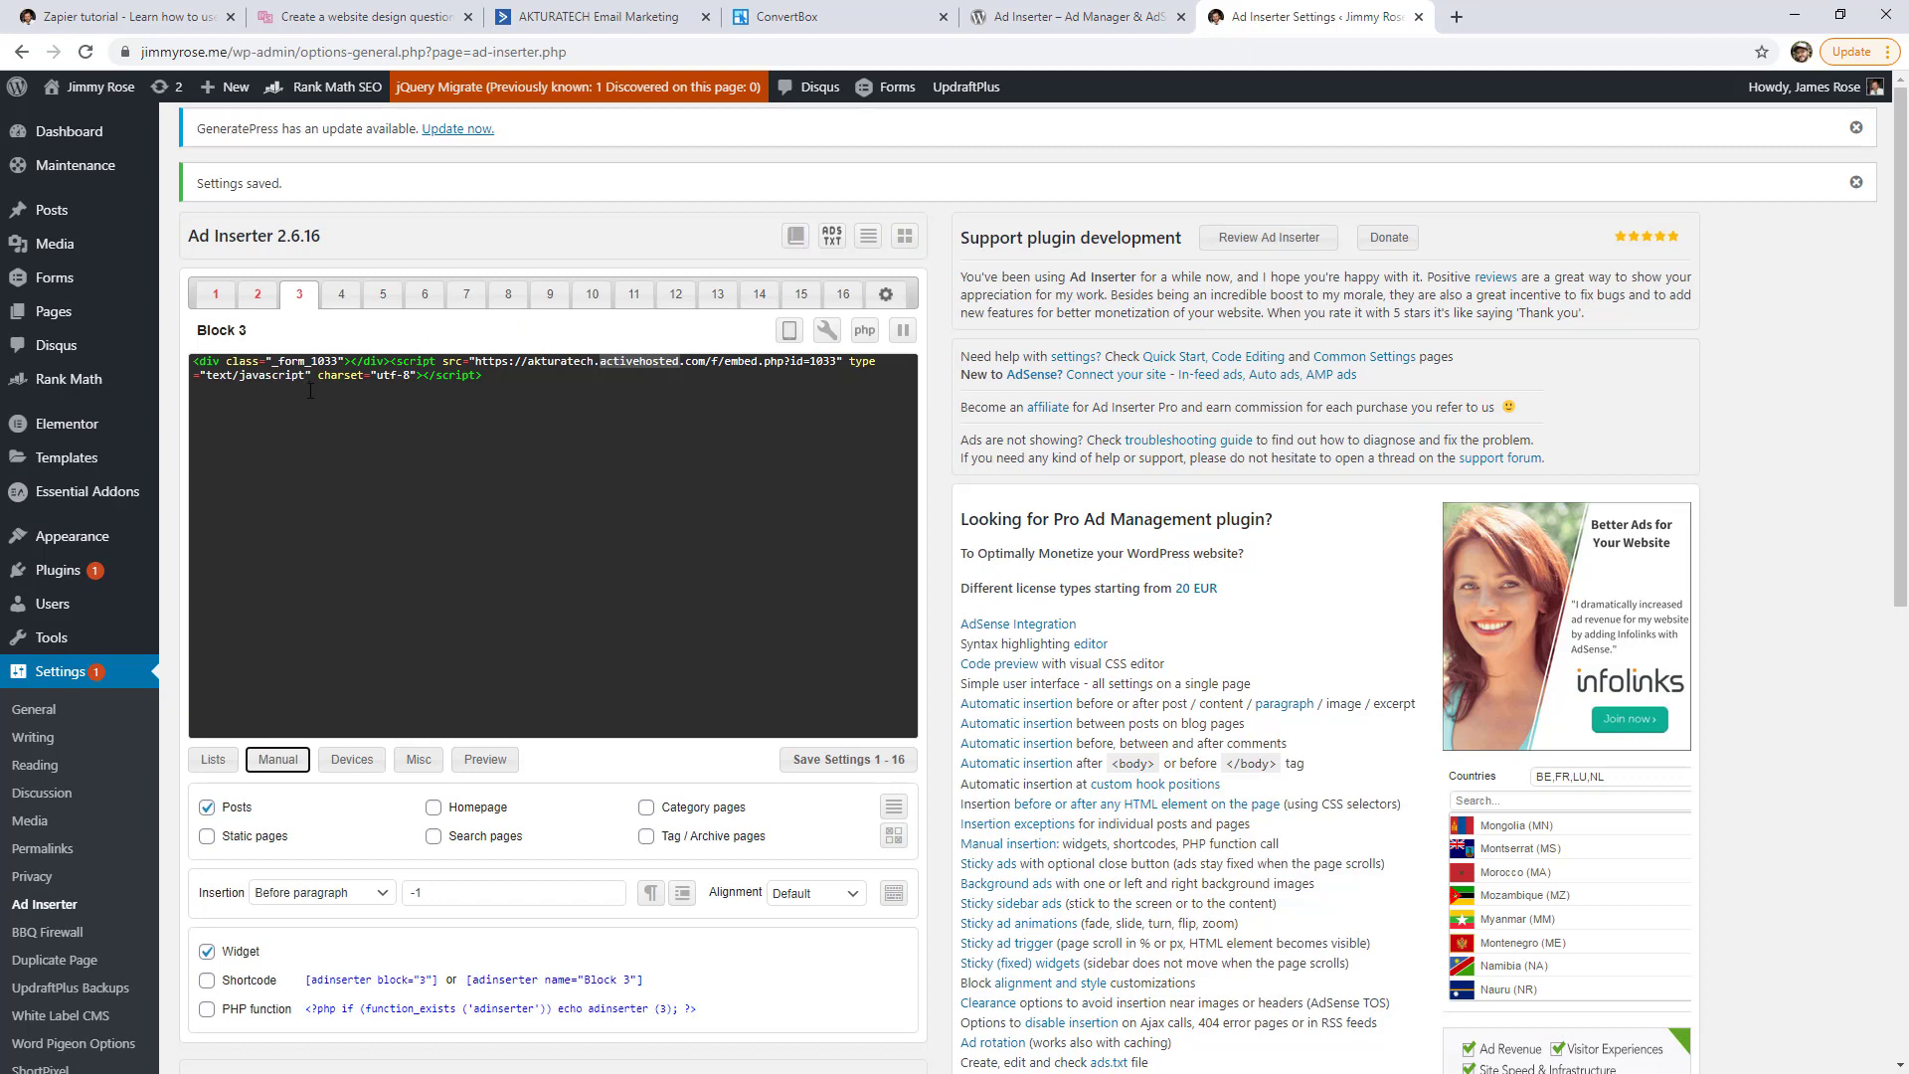
pyautogui.scroll(-2, 311, 390)
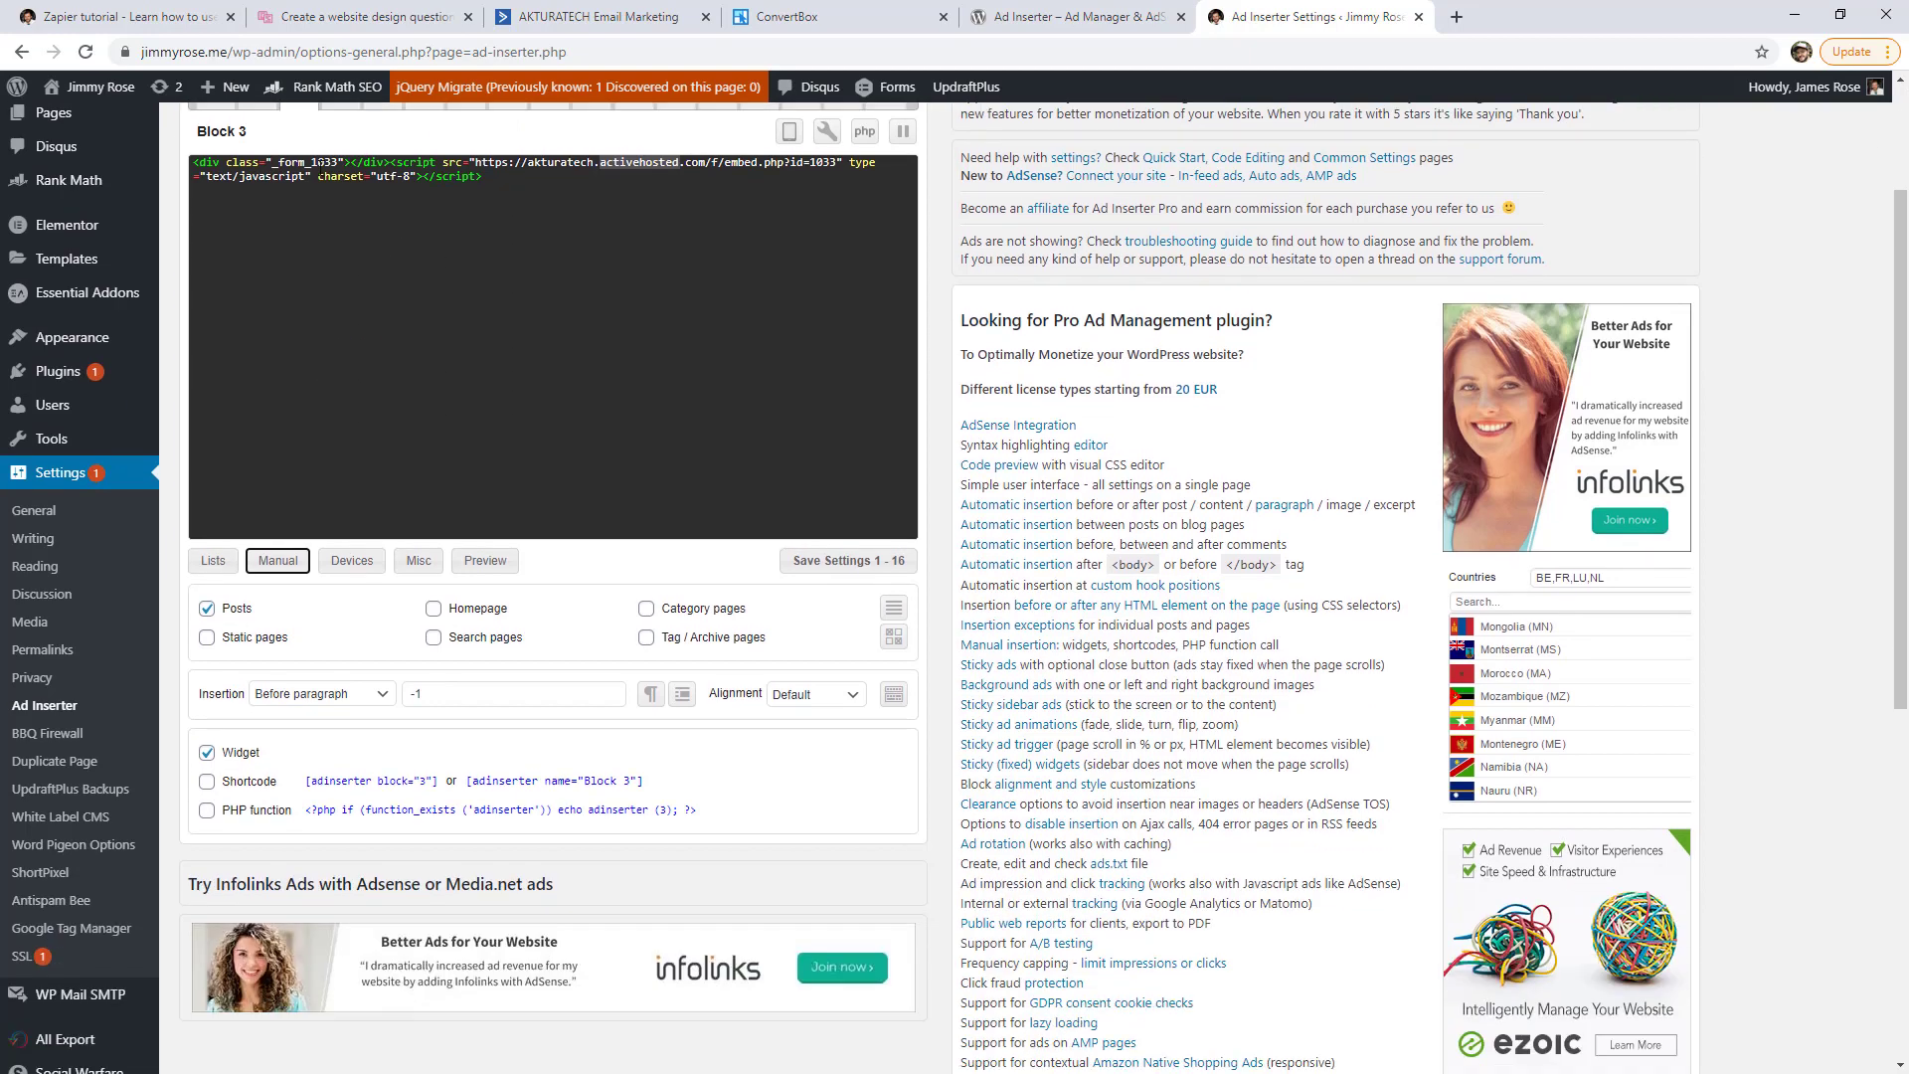
# - Enable Block 3's shortcode alongside the widget and select all the block code
pyautogui.click(207, 781)
pyautogui.scroll(-1, 206, 781)
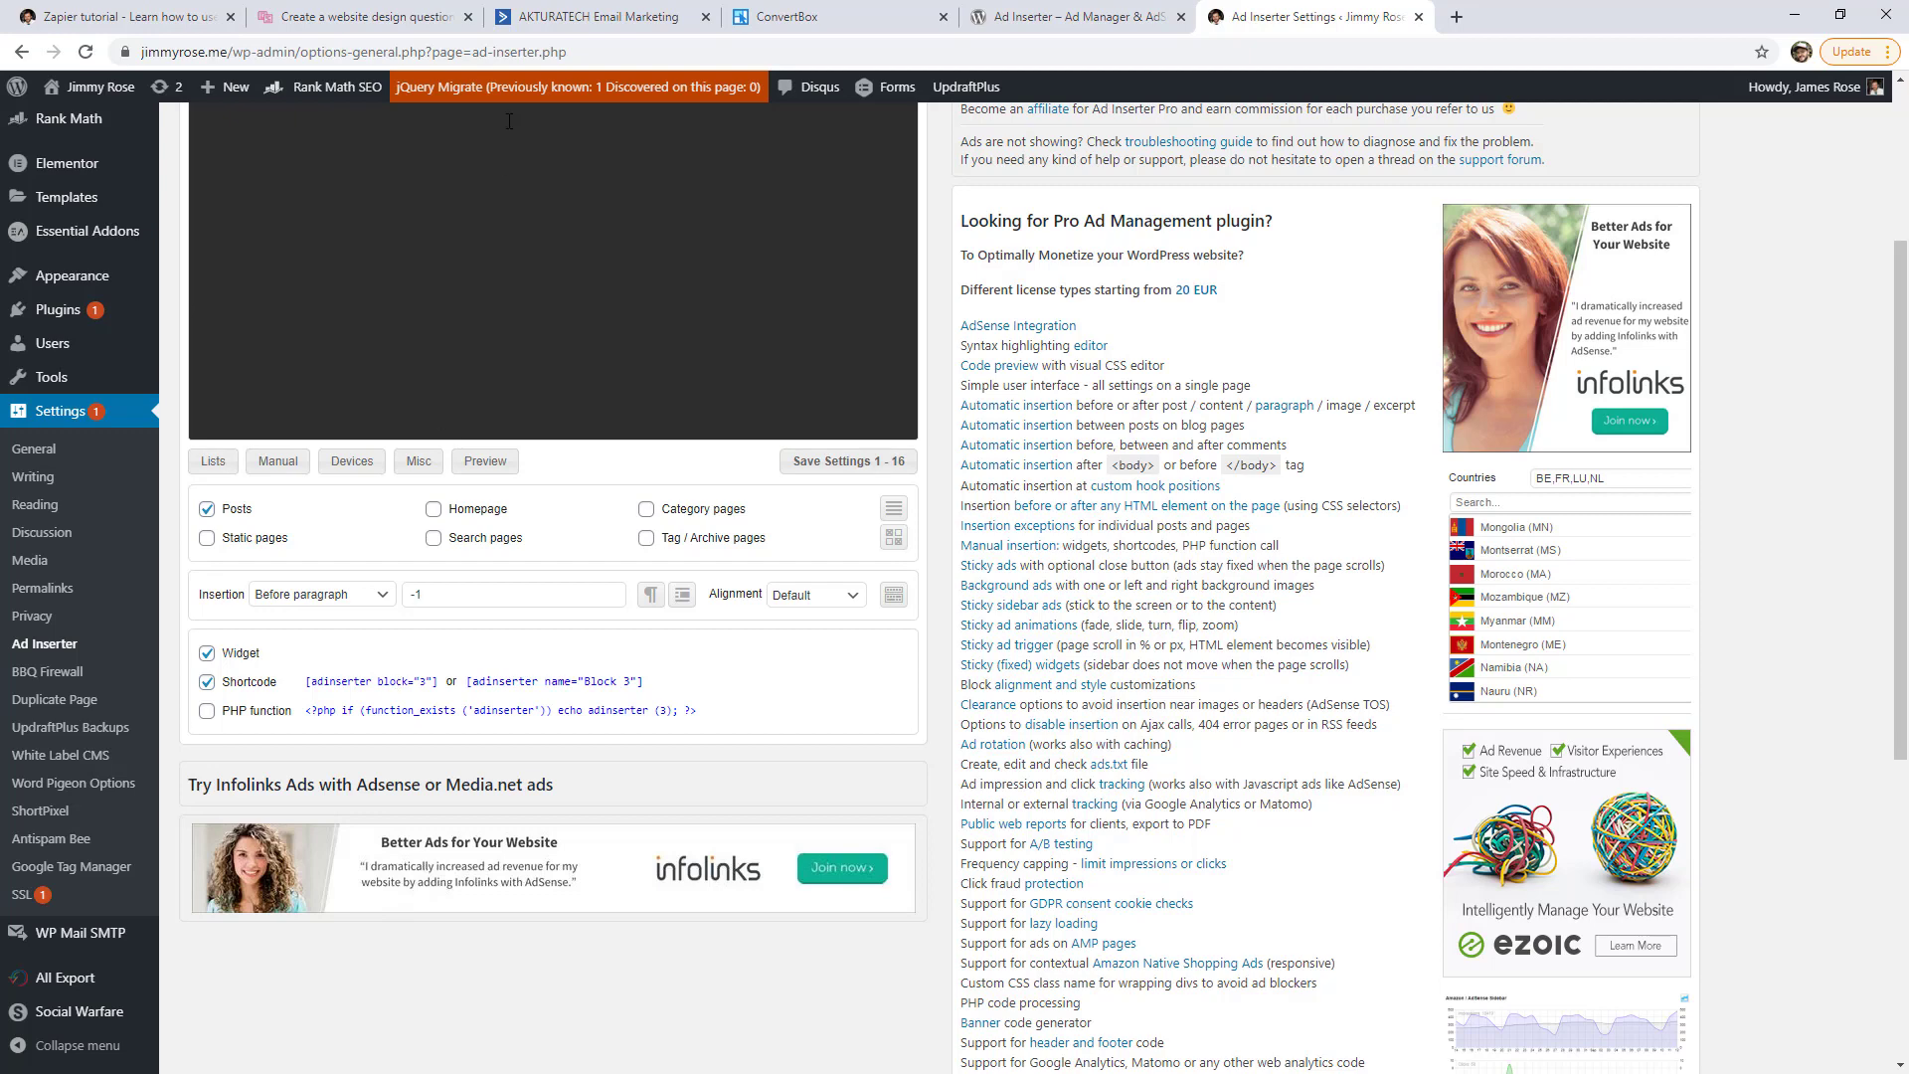
pyautogui.scroll(2, 509, 121)
pyautogui.scroll(-1, 543, 271)
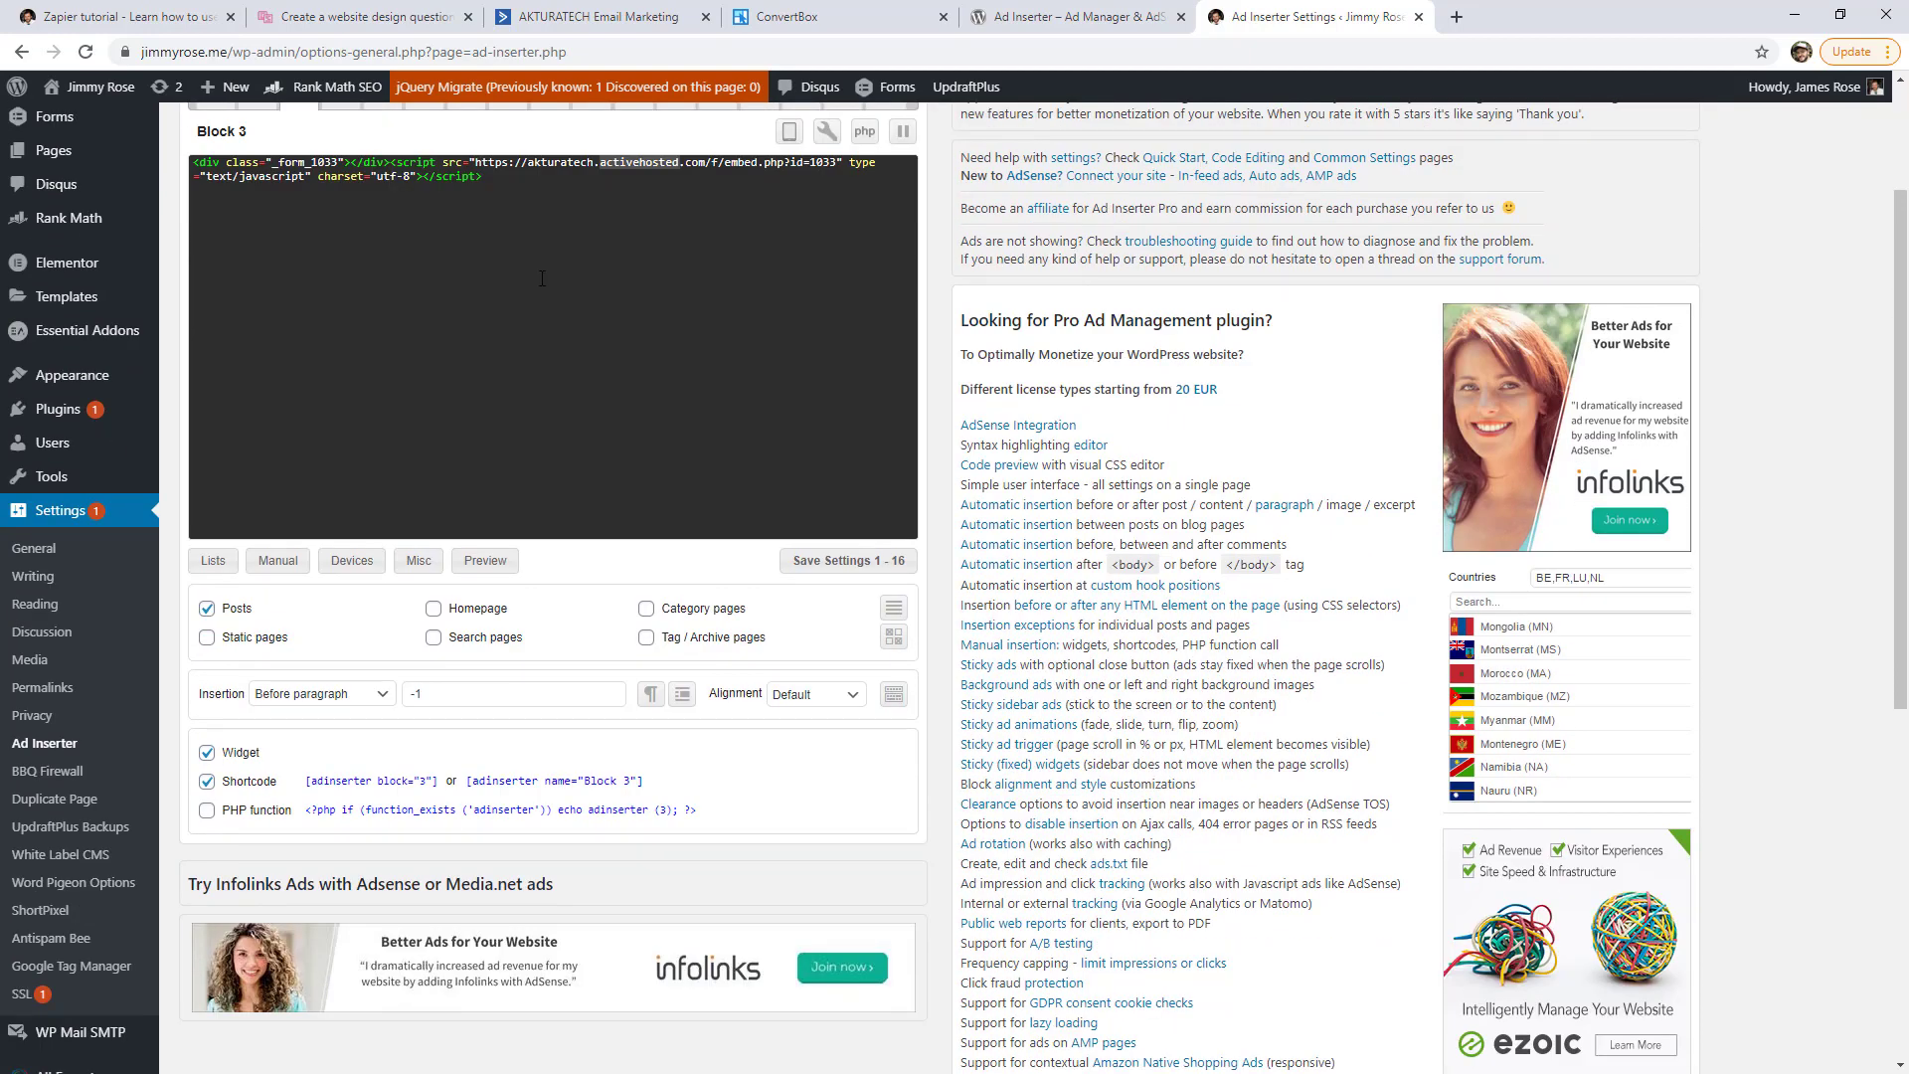
pyautogui.hotkey('ctrl', 'a')
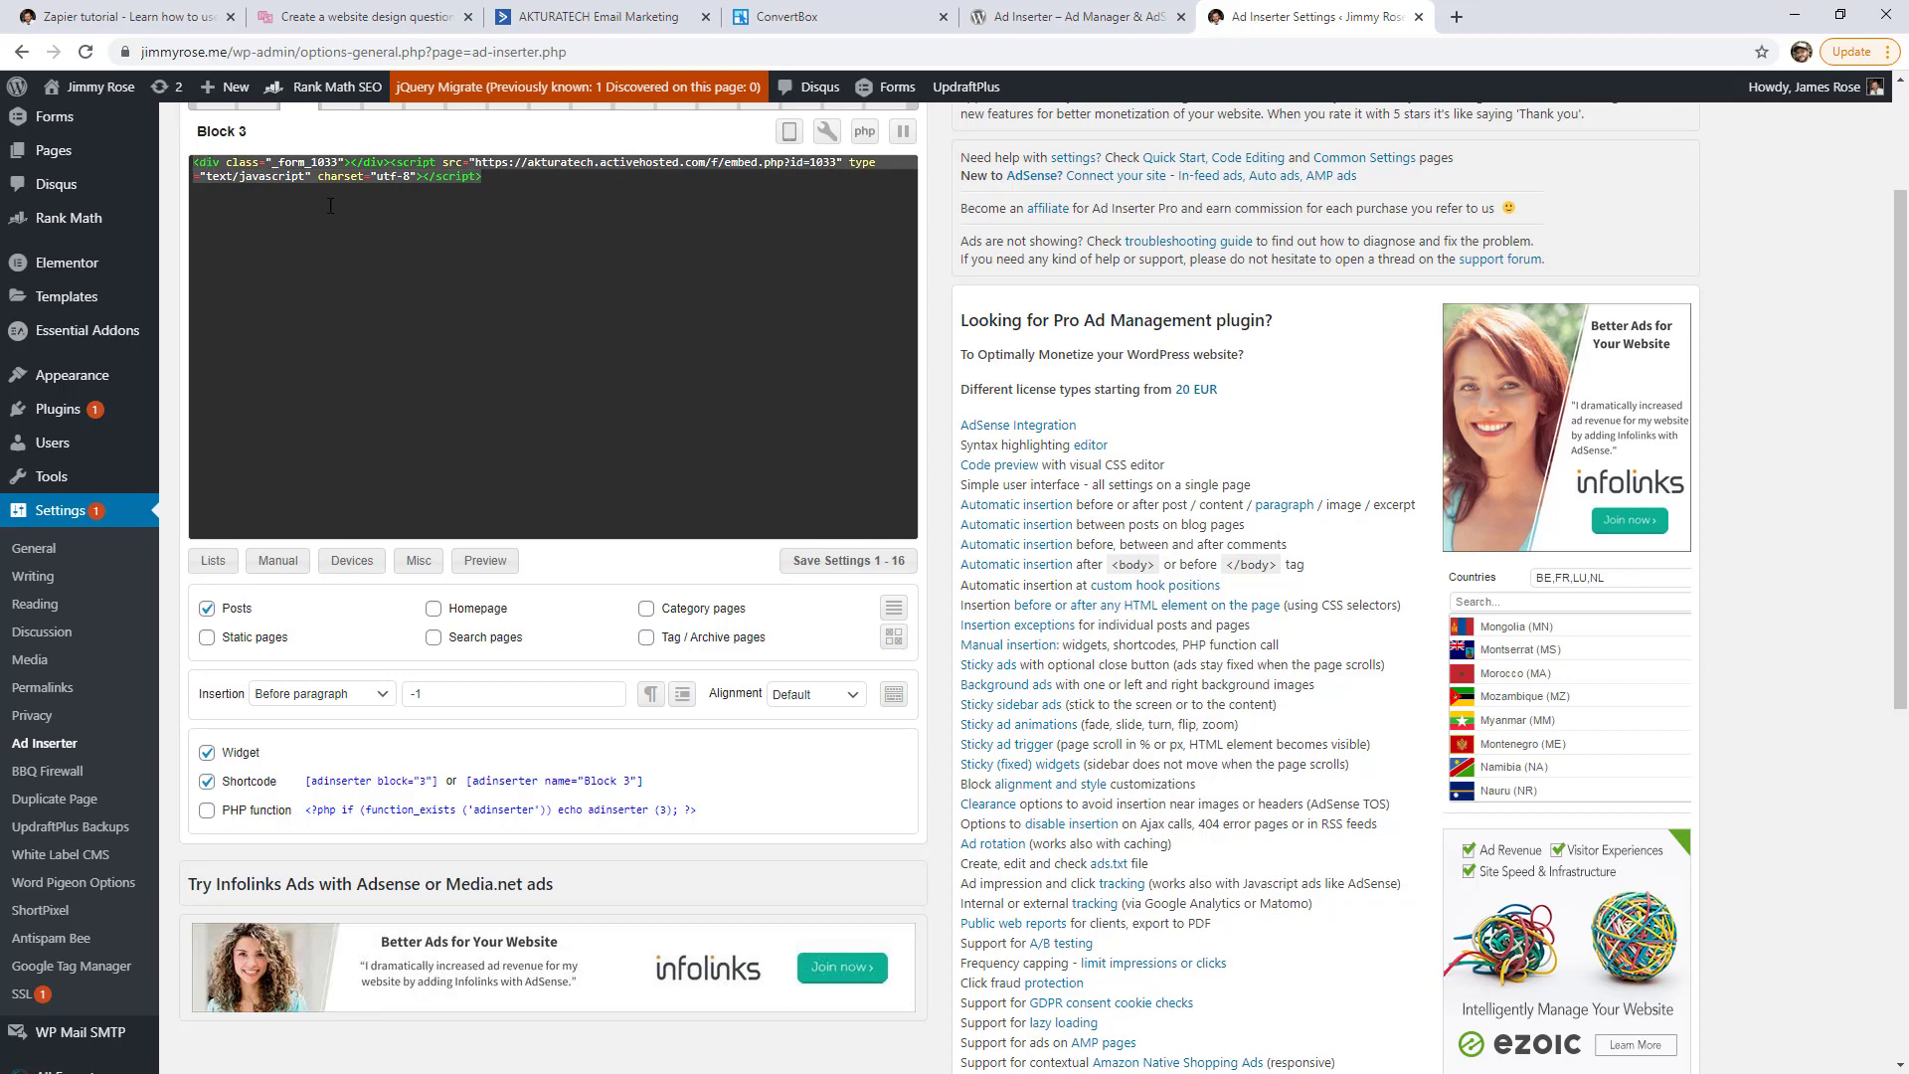
pyautogui.scroll(-1, 513, 227)
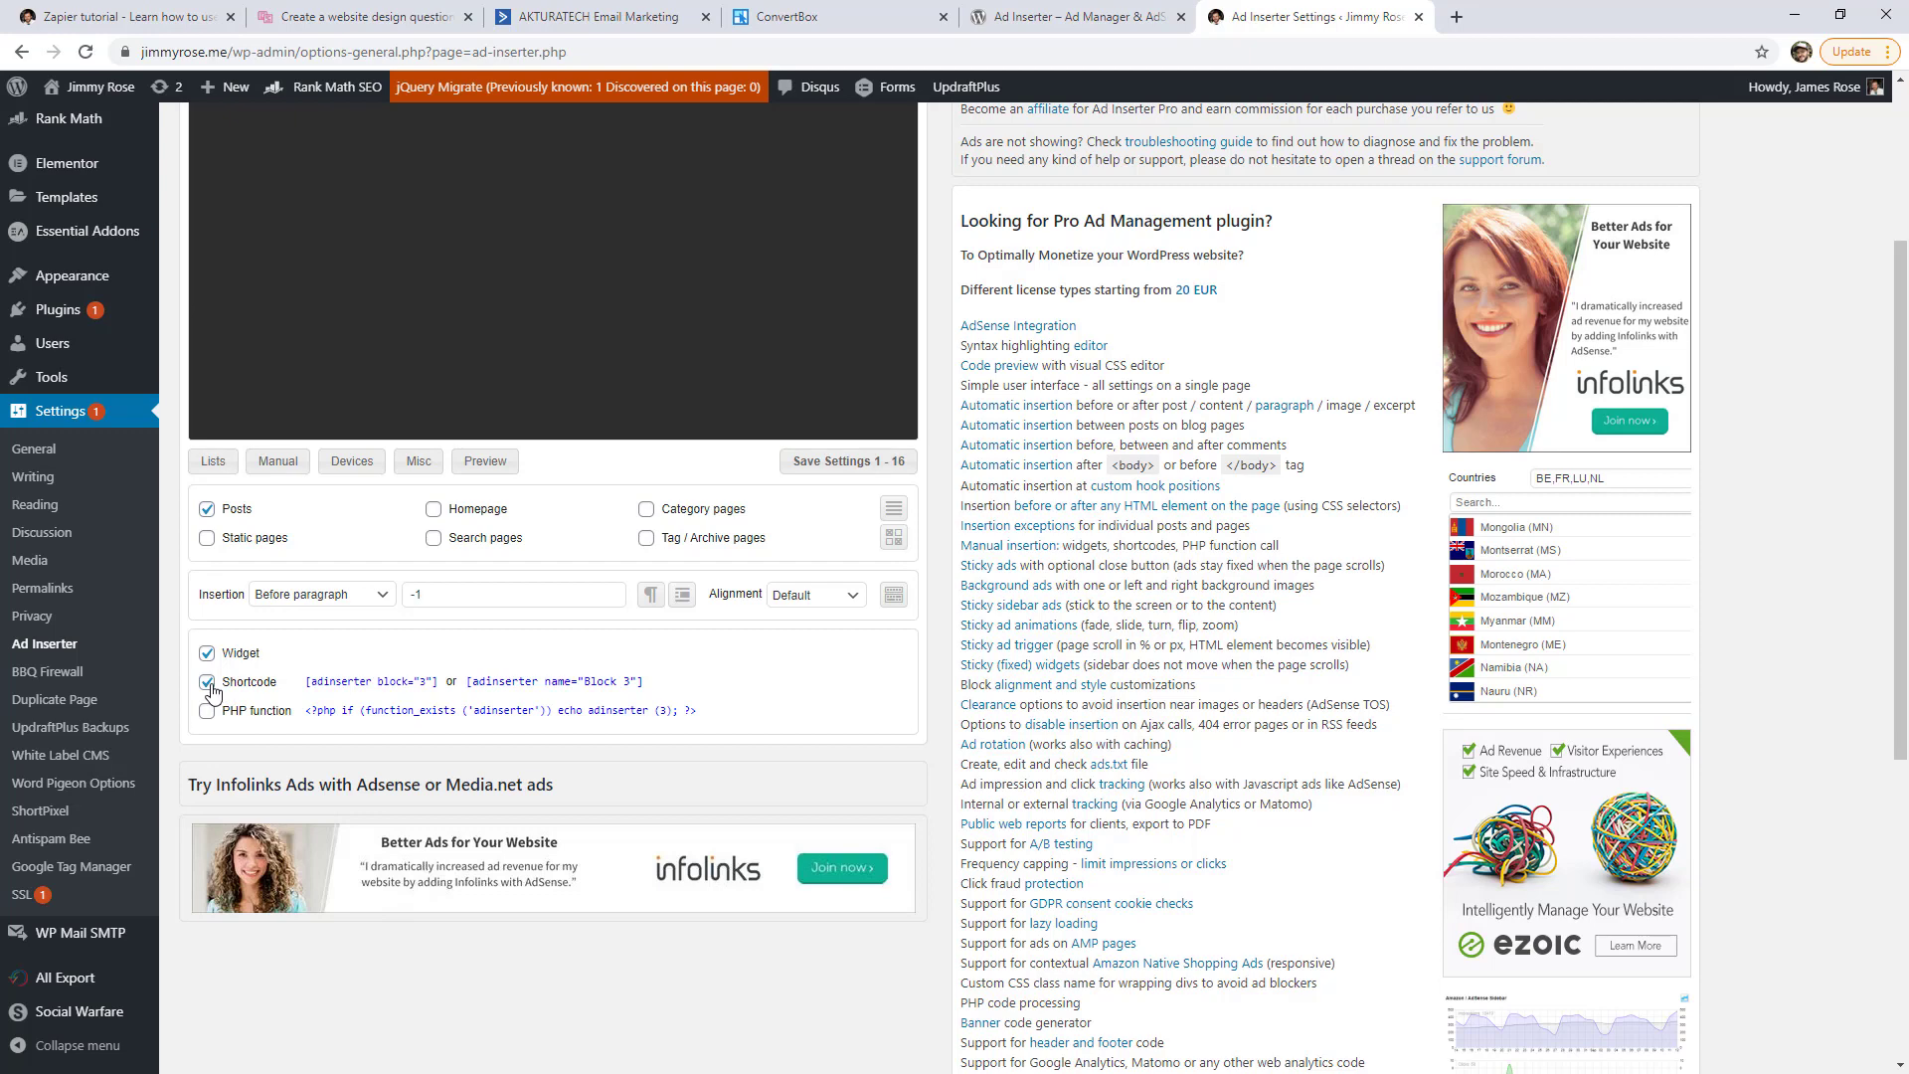
# - Collapse Block 3's manual insertion and device detection panels and expand its Misc options
pyautogui.click(278, 461)
pyautogui.click(350, 463)
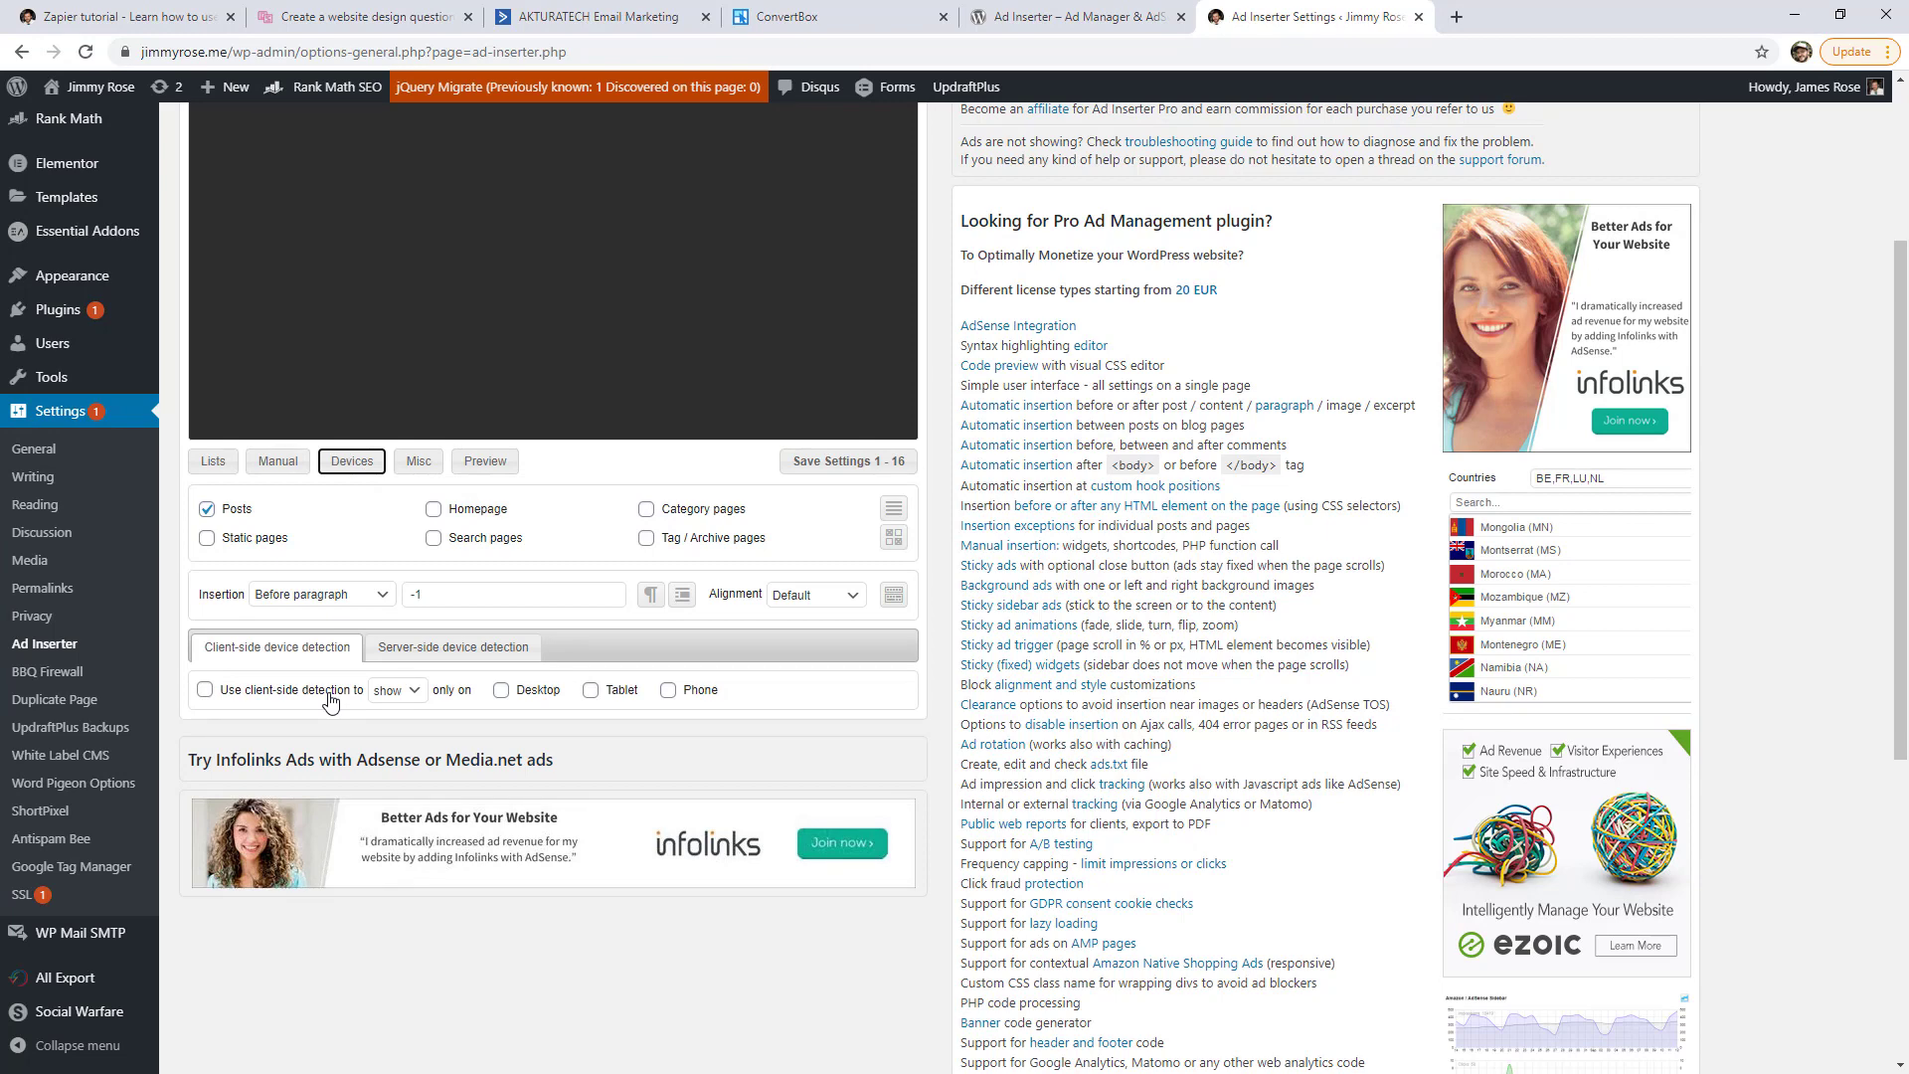
pyautogui.click(355, 466)
pyautogui.click(419, 461)
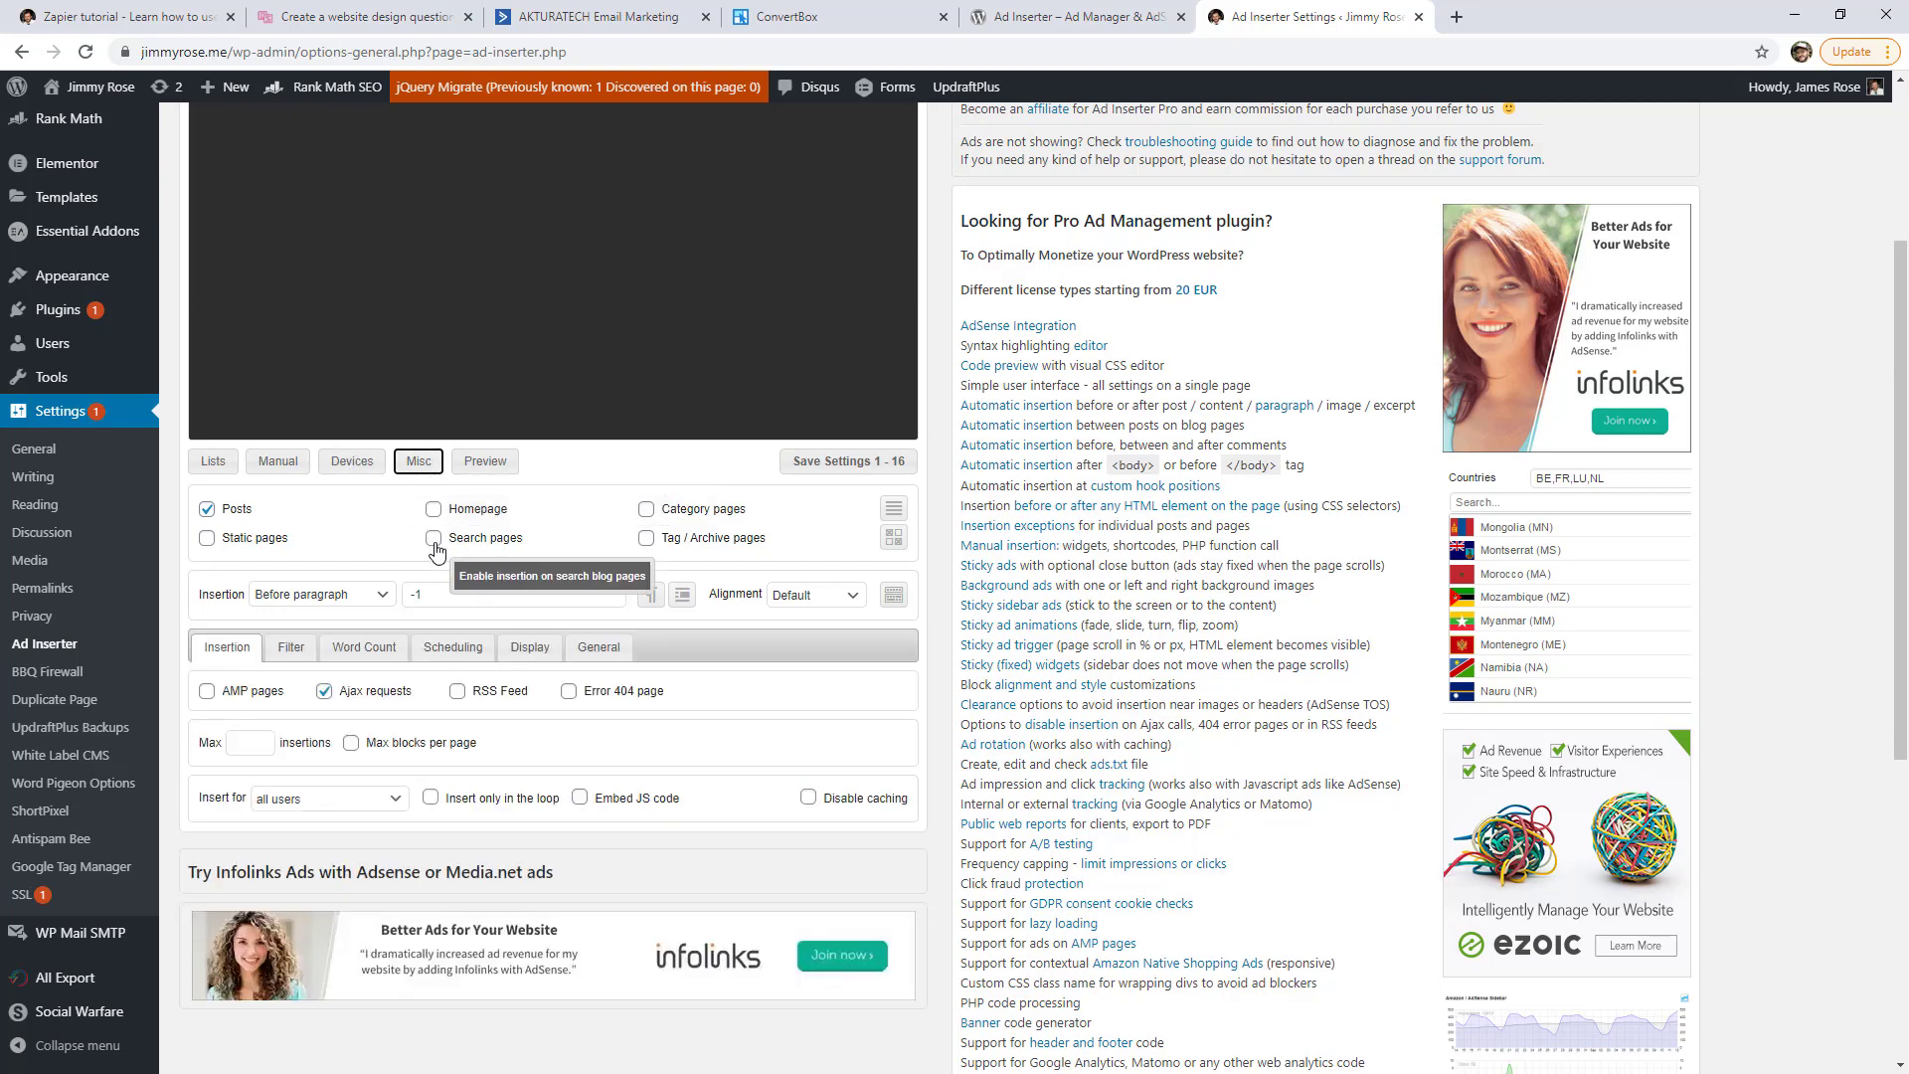
pyautogui.scroll(-1, 431, 545)
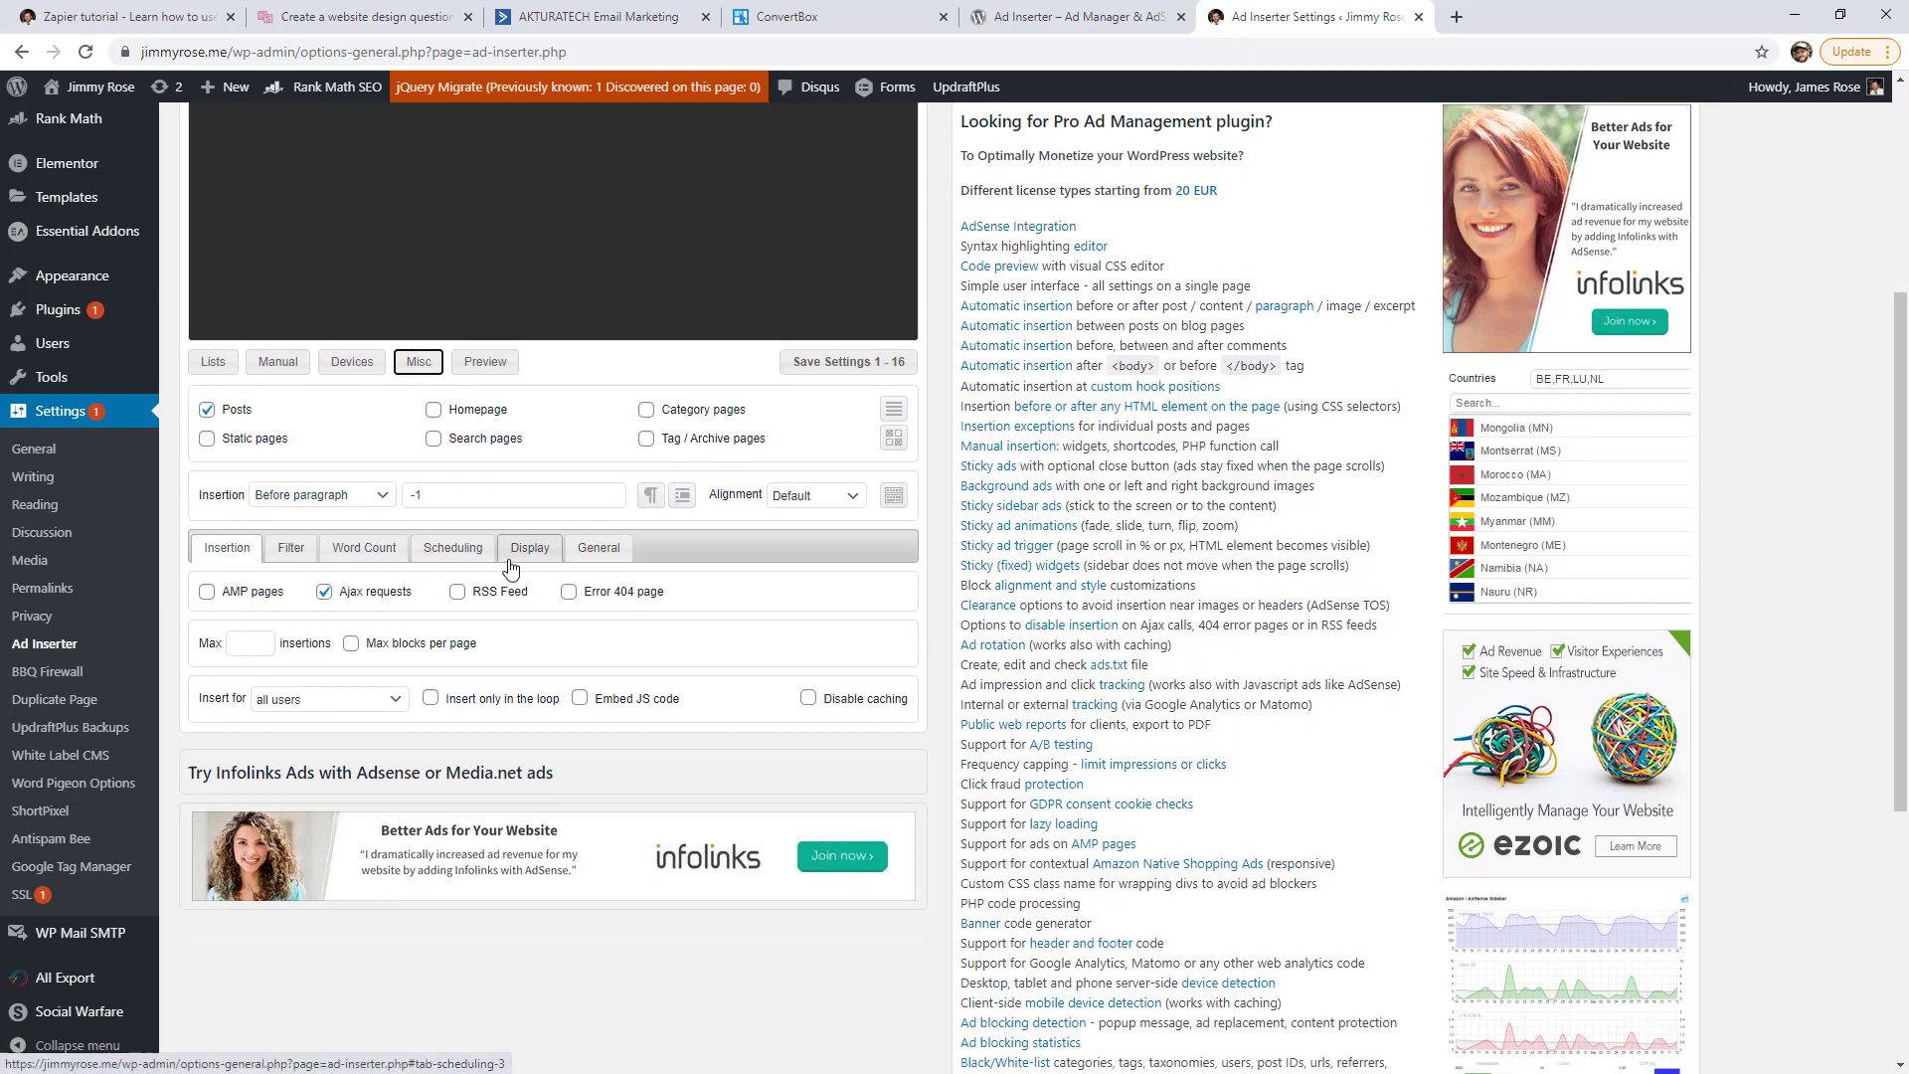
# - Review Block 3's word-count limits and filter options, ending on its scheduling settings
pyautogui.click(387, 566)
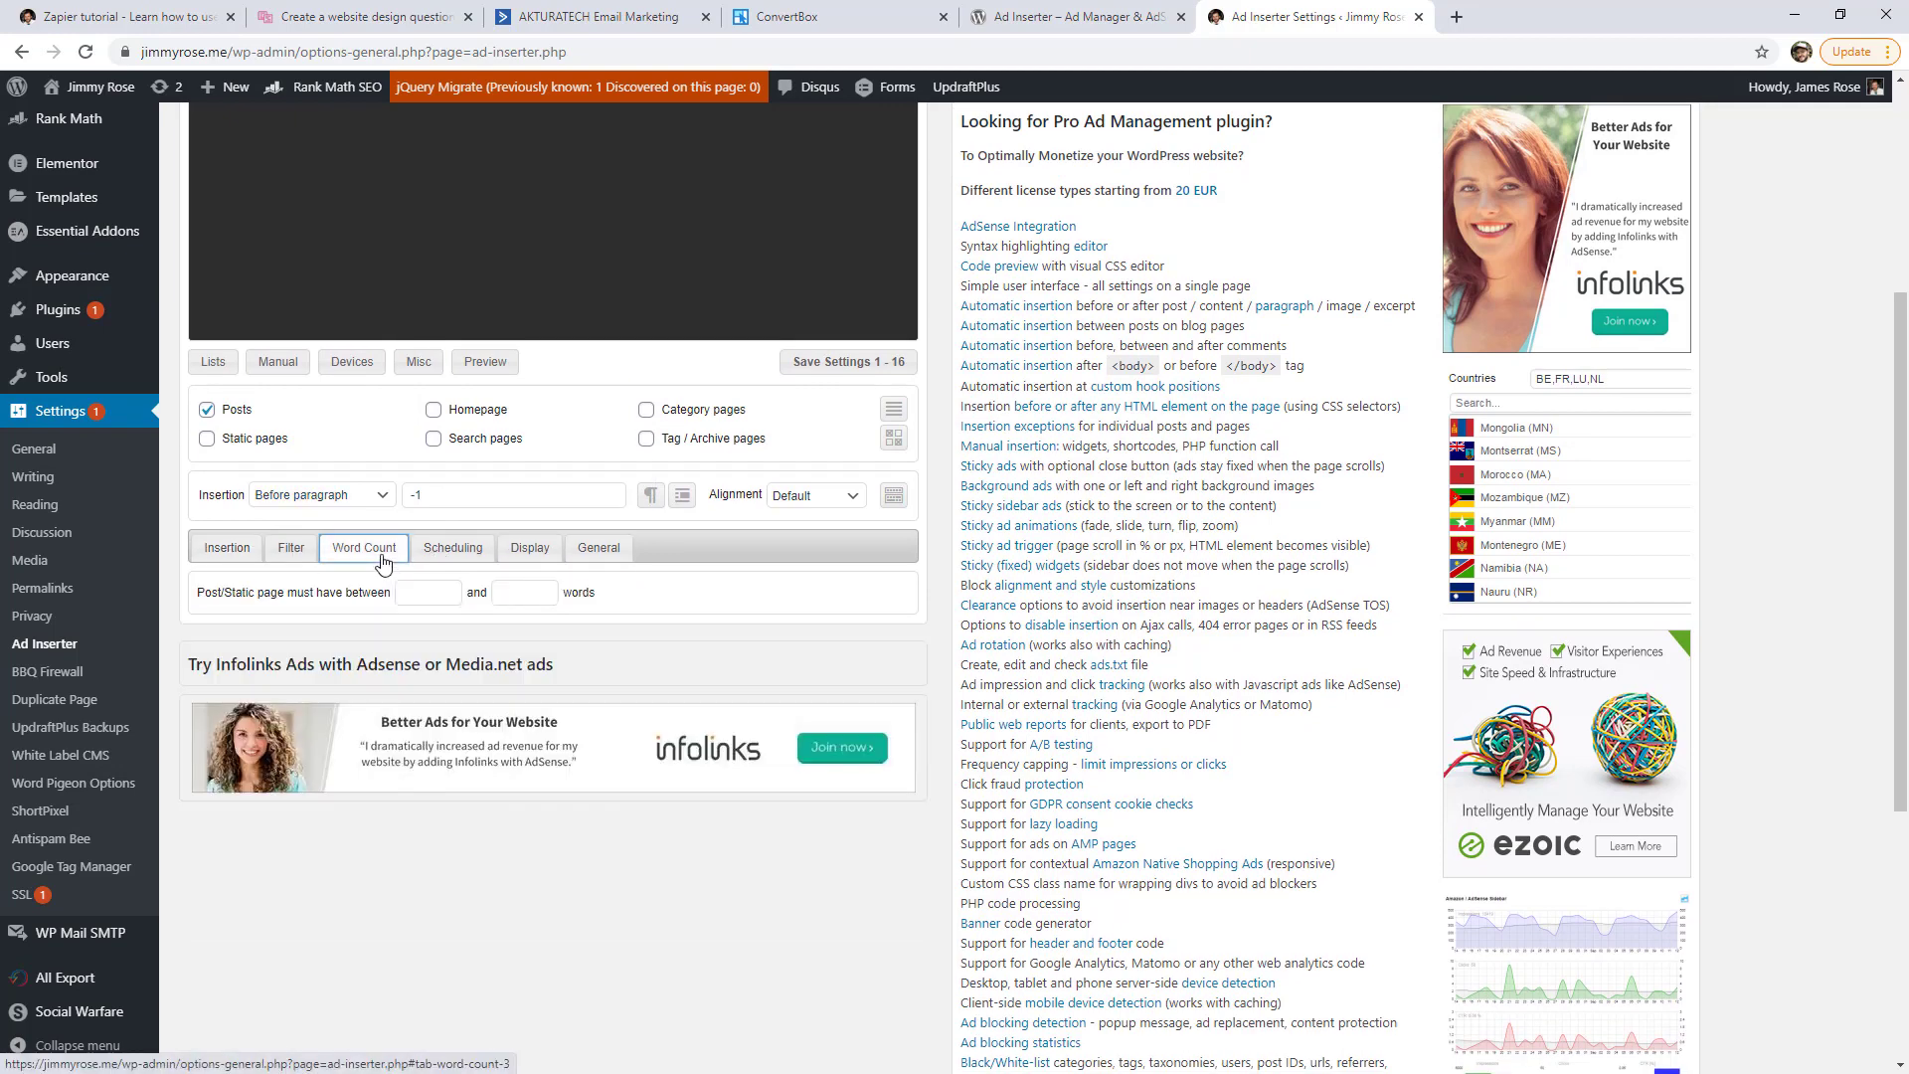
pyautogui.click(438, 597)
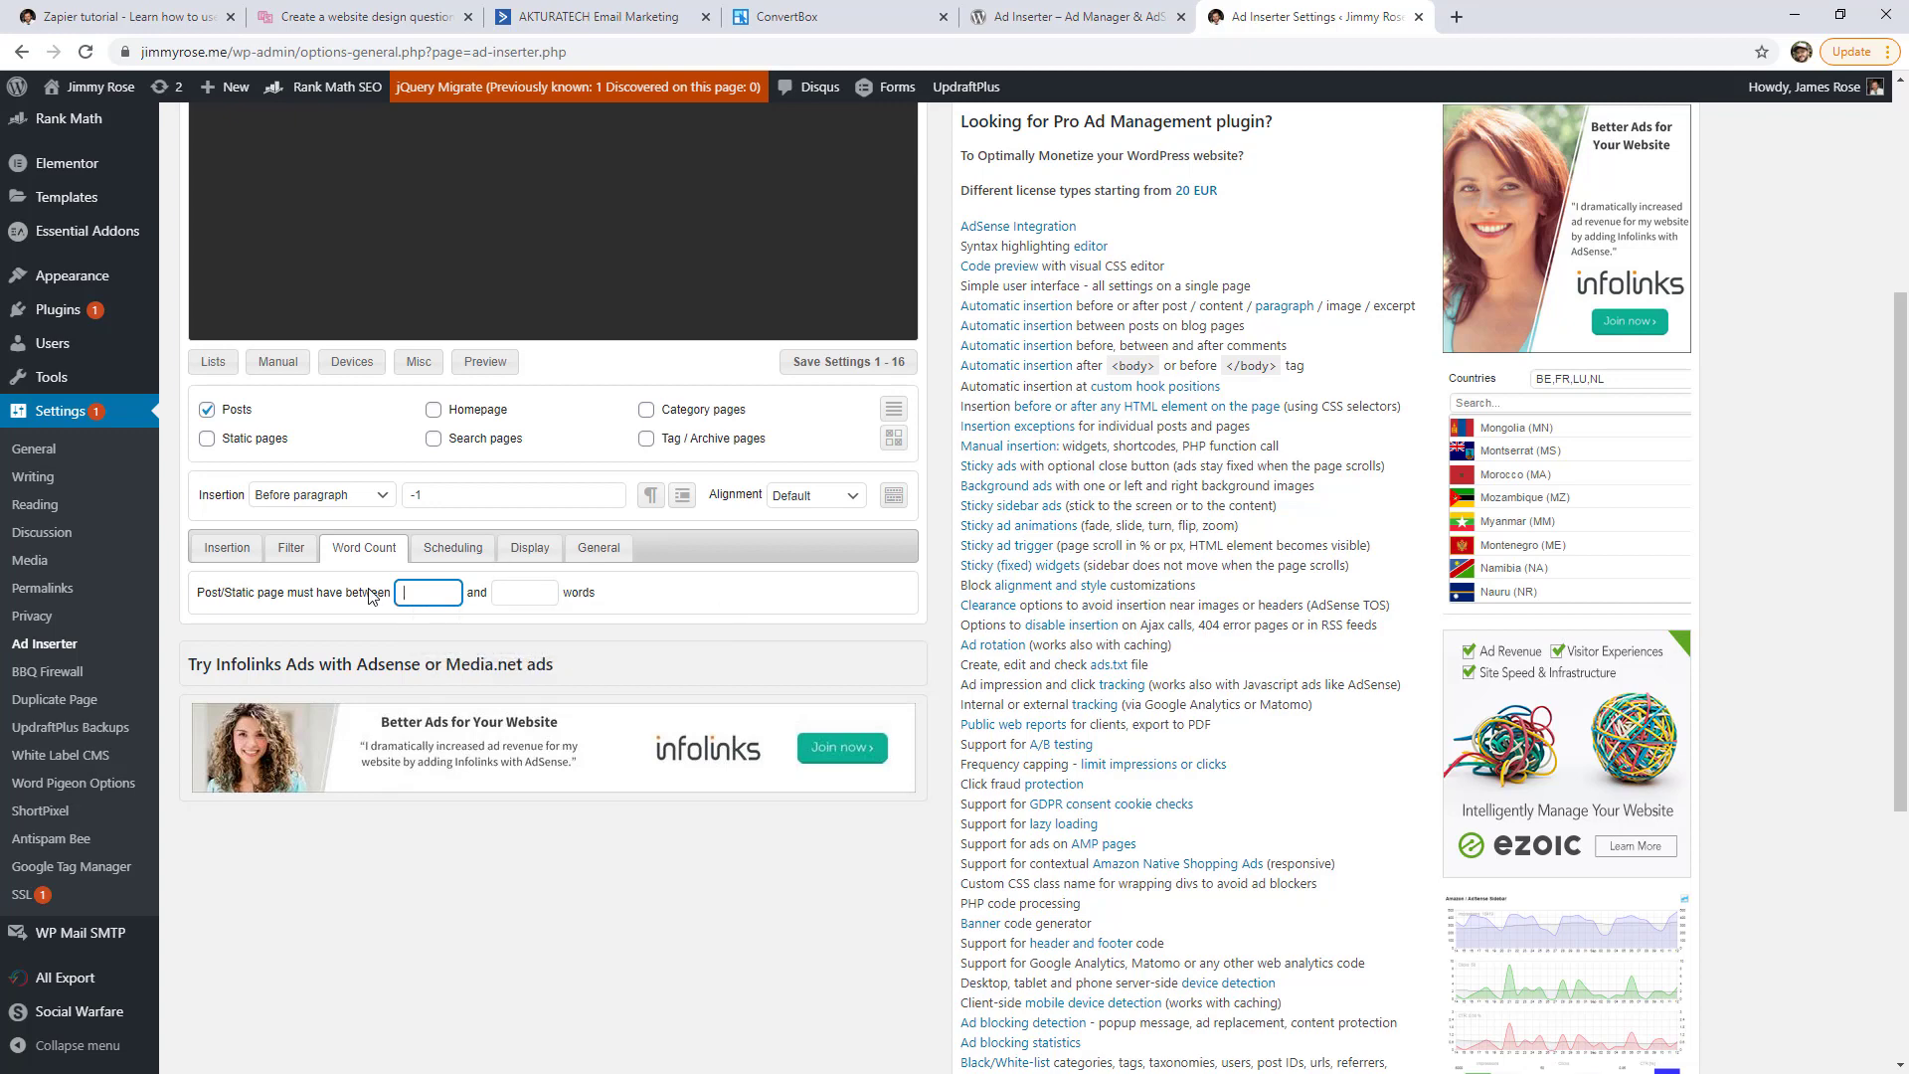
pyautogui.click(291, 553)
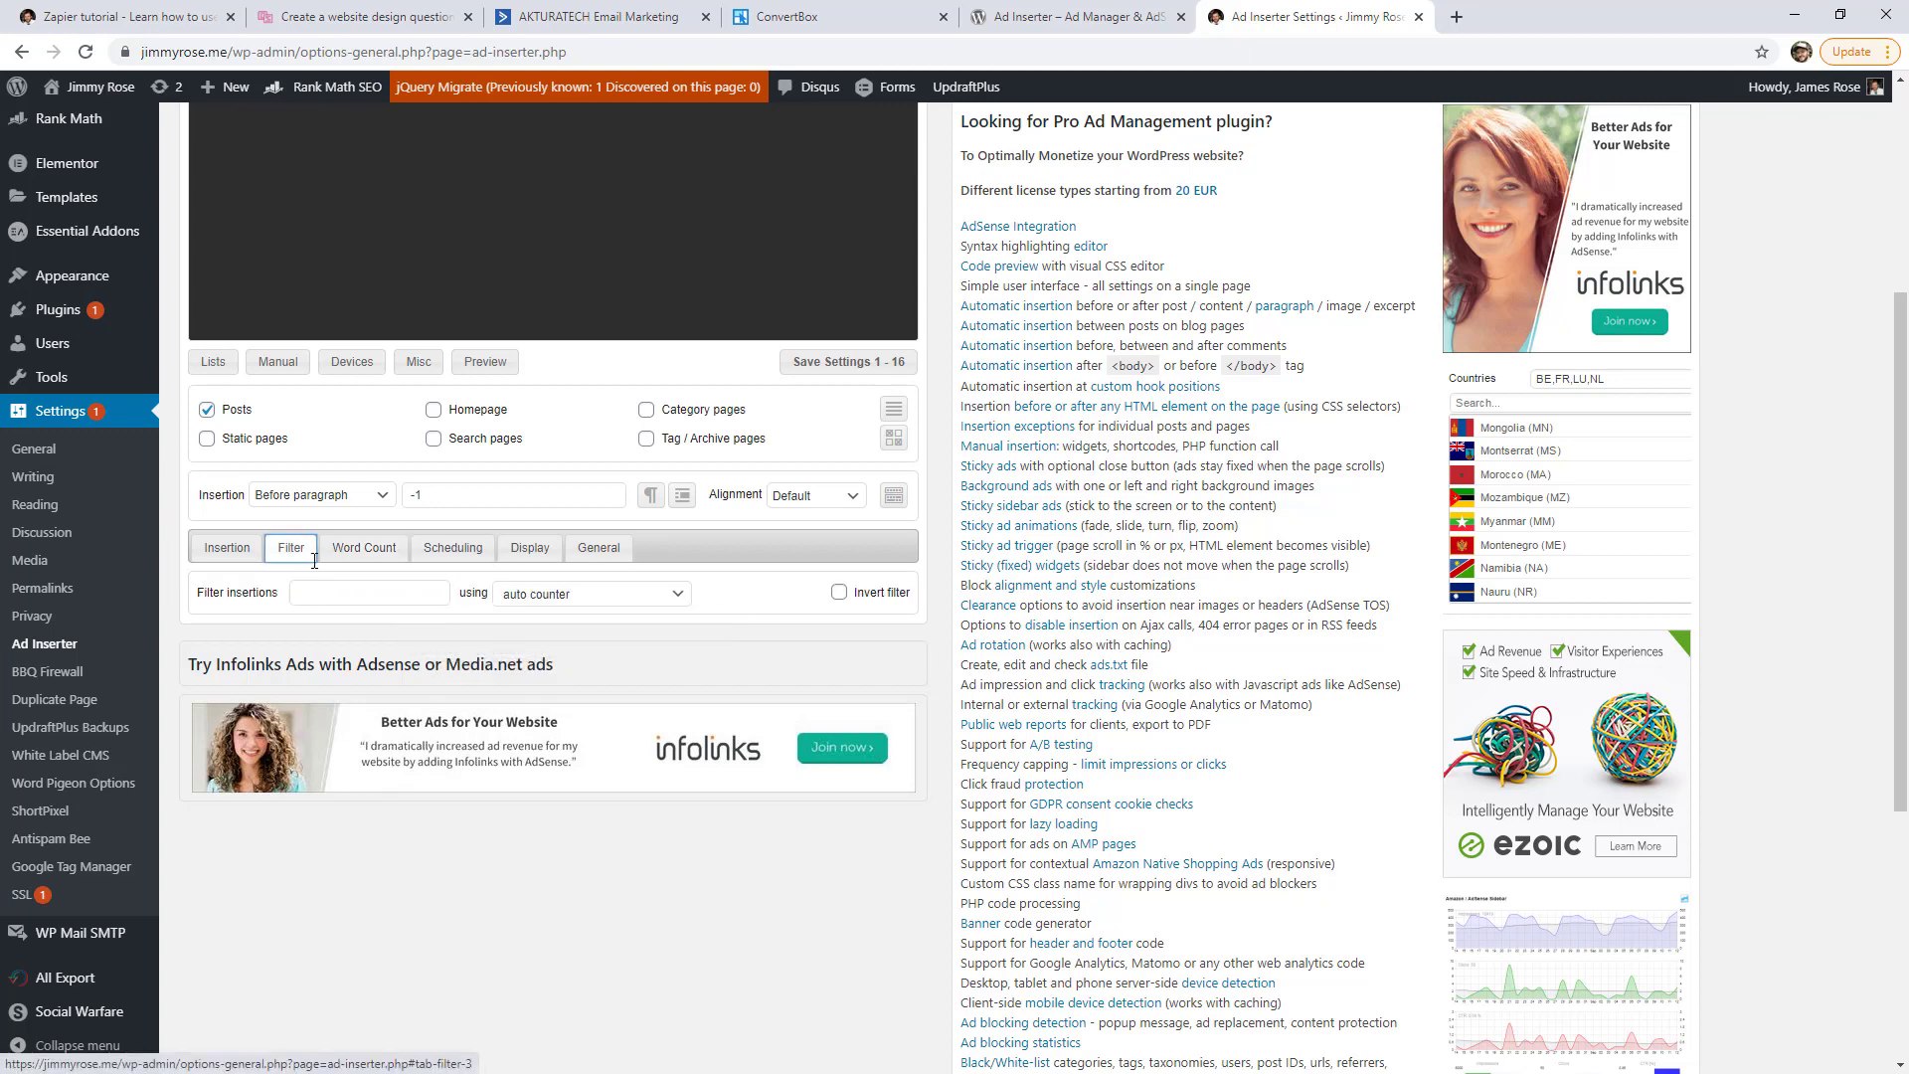
pyautogui.click(432, 565)
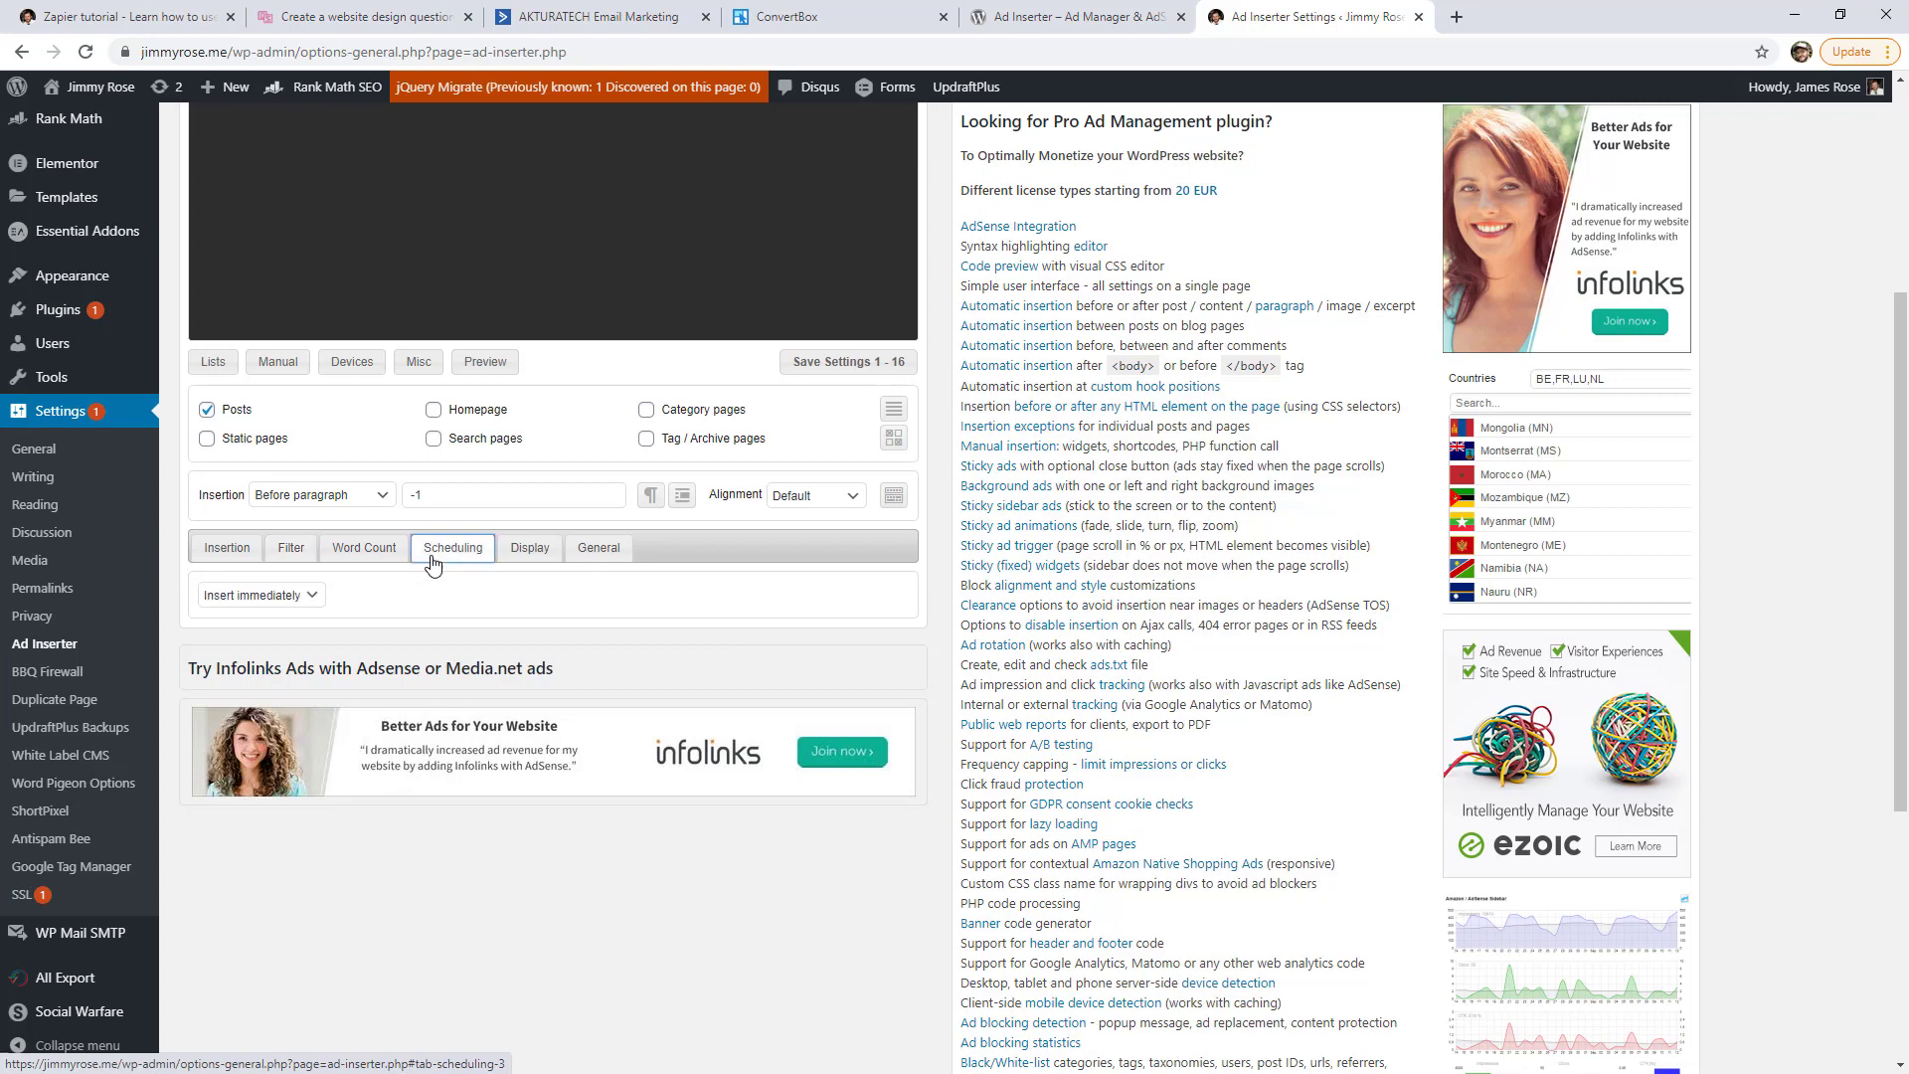
# - Clear Block 3's paragraphs-above and paragraphs-below counts of 5 and both activehosted avoid texts, then save settings 1-16
pyautogui.click(419, 362)
pyautogui.click(684, 497)
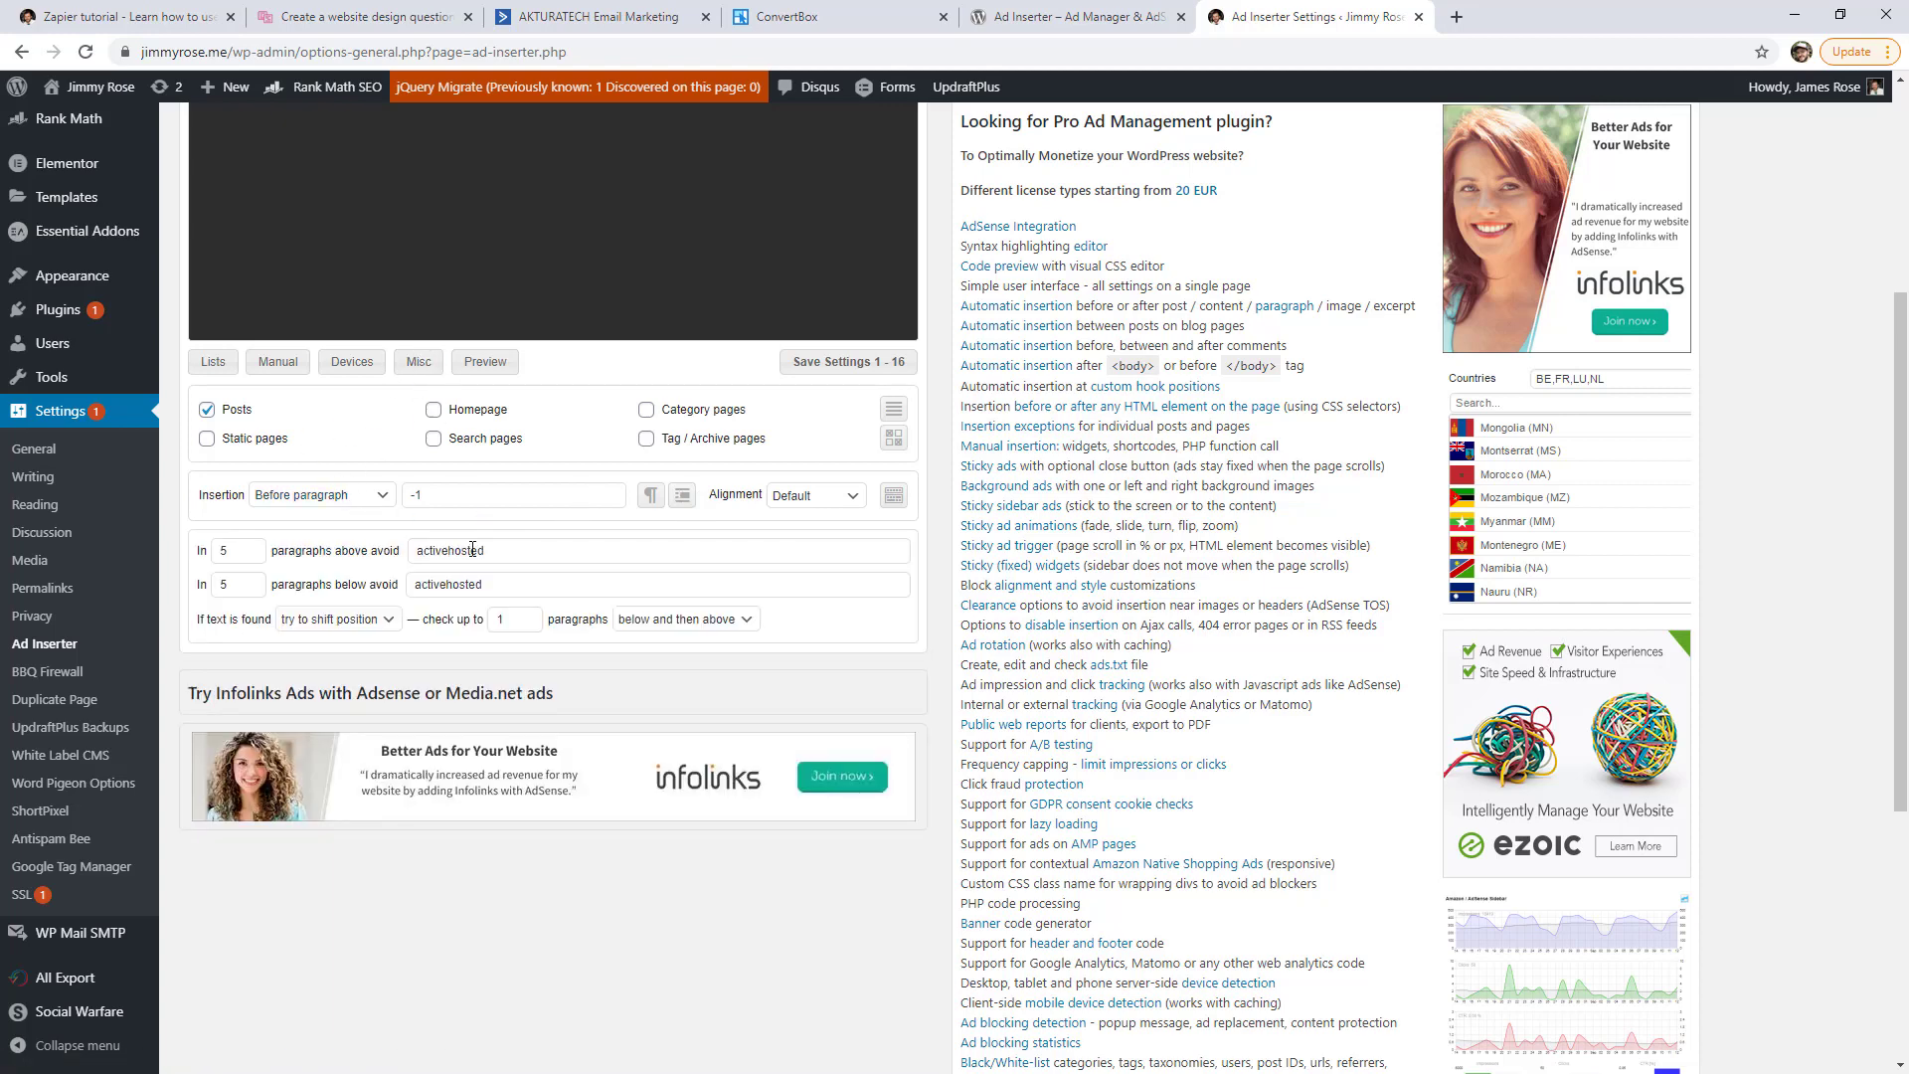
pyautogui.doubleClick(225, 553)
pyautogui.doubleClick(447, 550)
pyautogui.press('BackSpace')
pyautogui.doubleClick(493, 583)
pyautogui.press('BackSpace')
pyautogui.doubleClick(237, 584)
pyautogui.press('BackSpace')
pyautogui.click(414, 531)
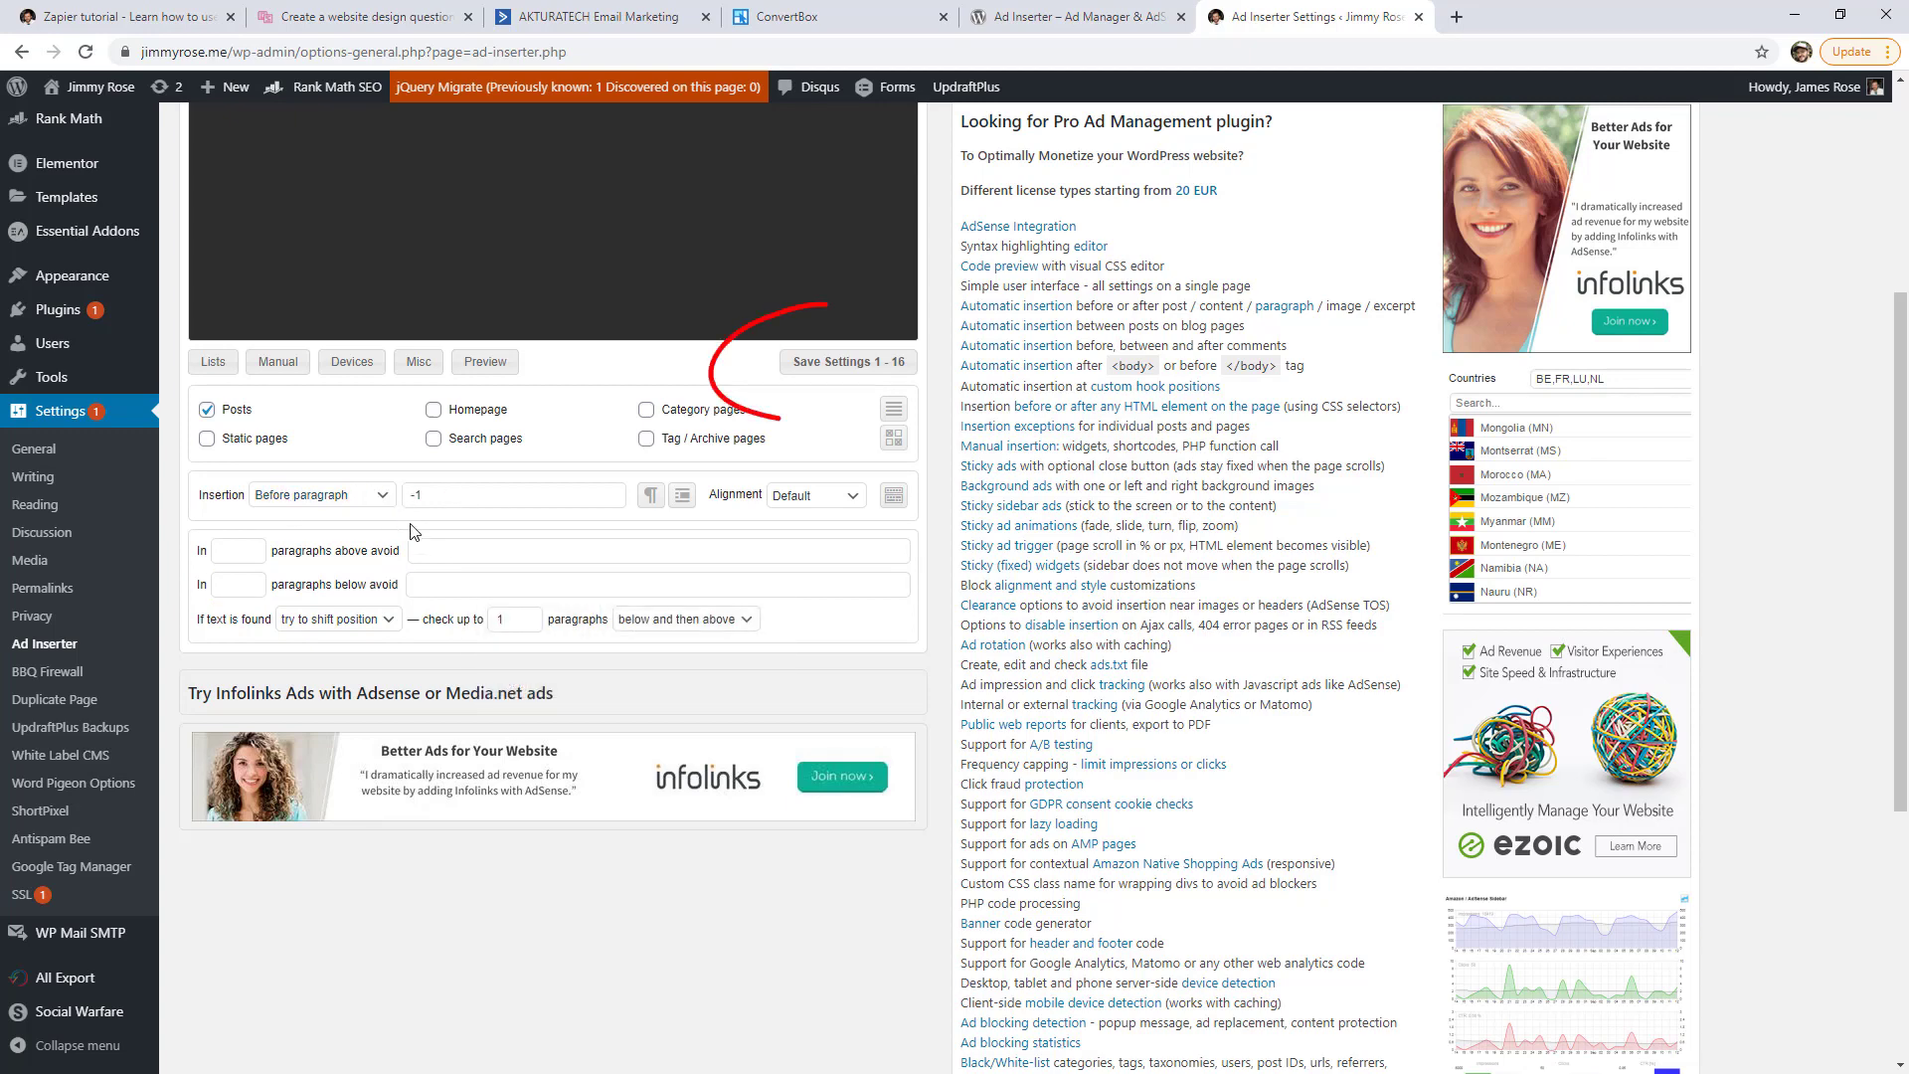
pyautogui.click(885, 363)
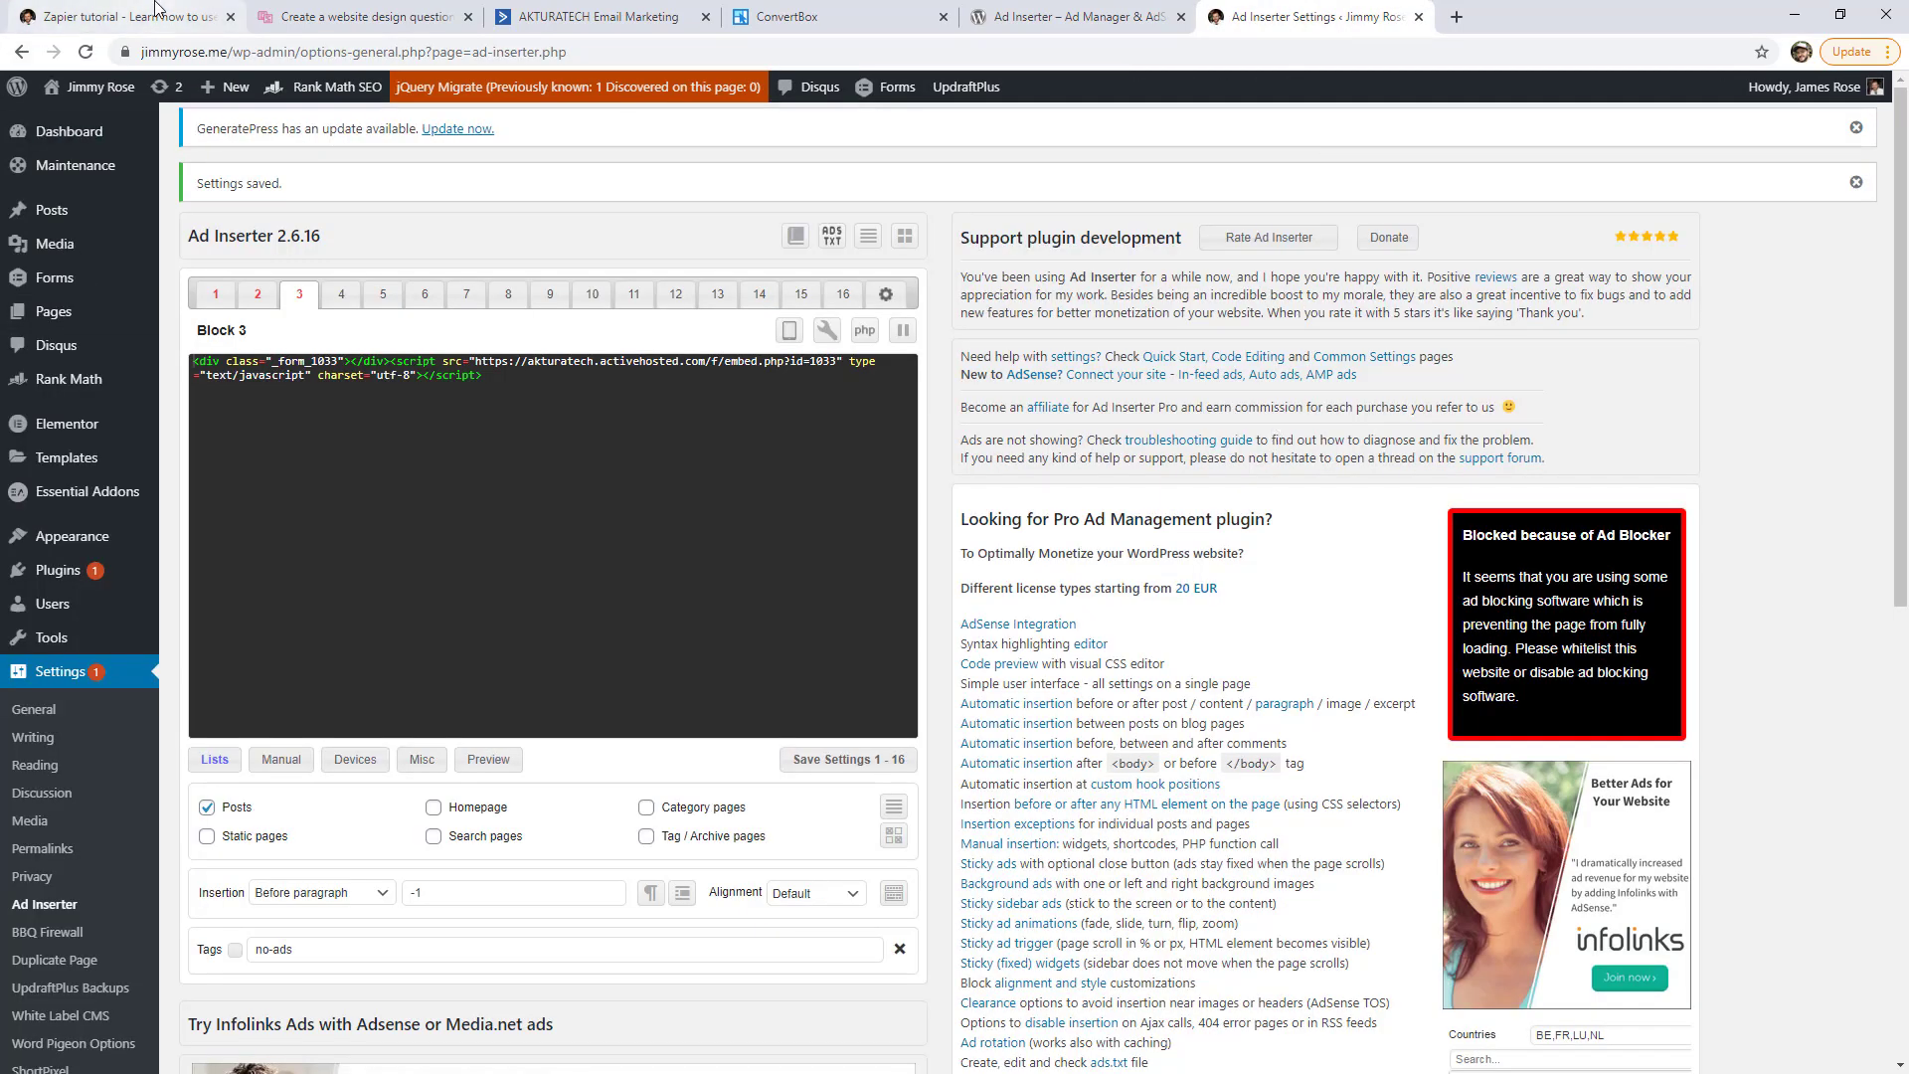
# - Scroll through the Zapier tutorial post to check the subscribe form before its last paragraph
pyautogui.click(154, 8)
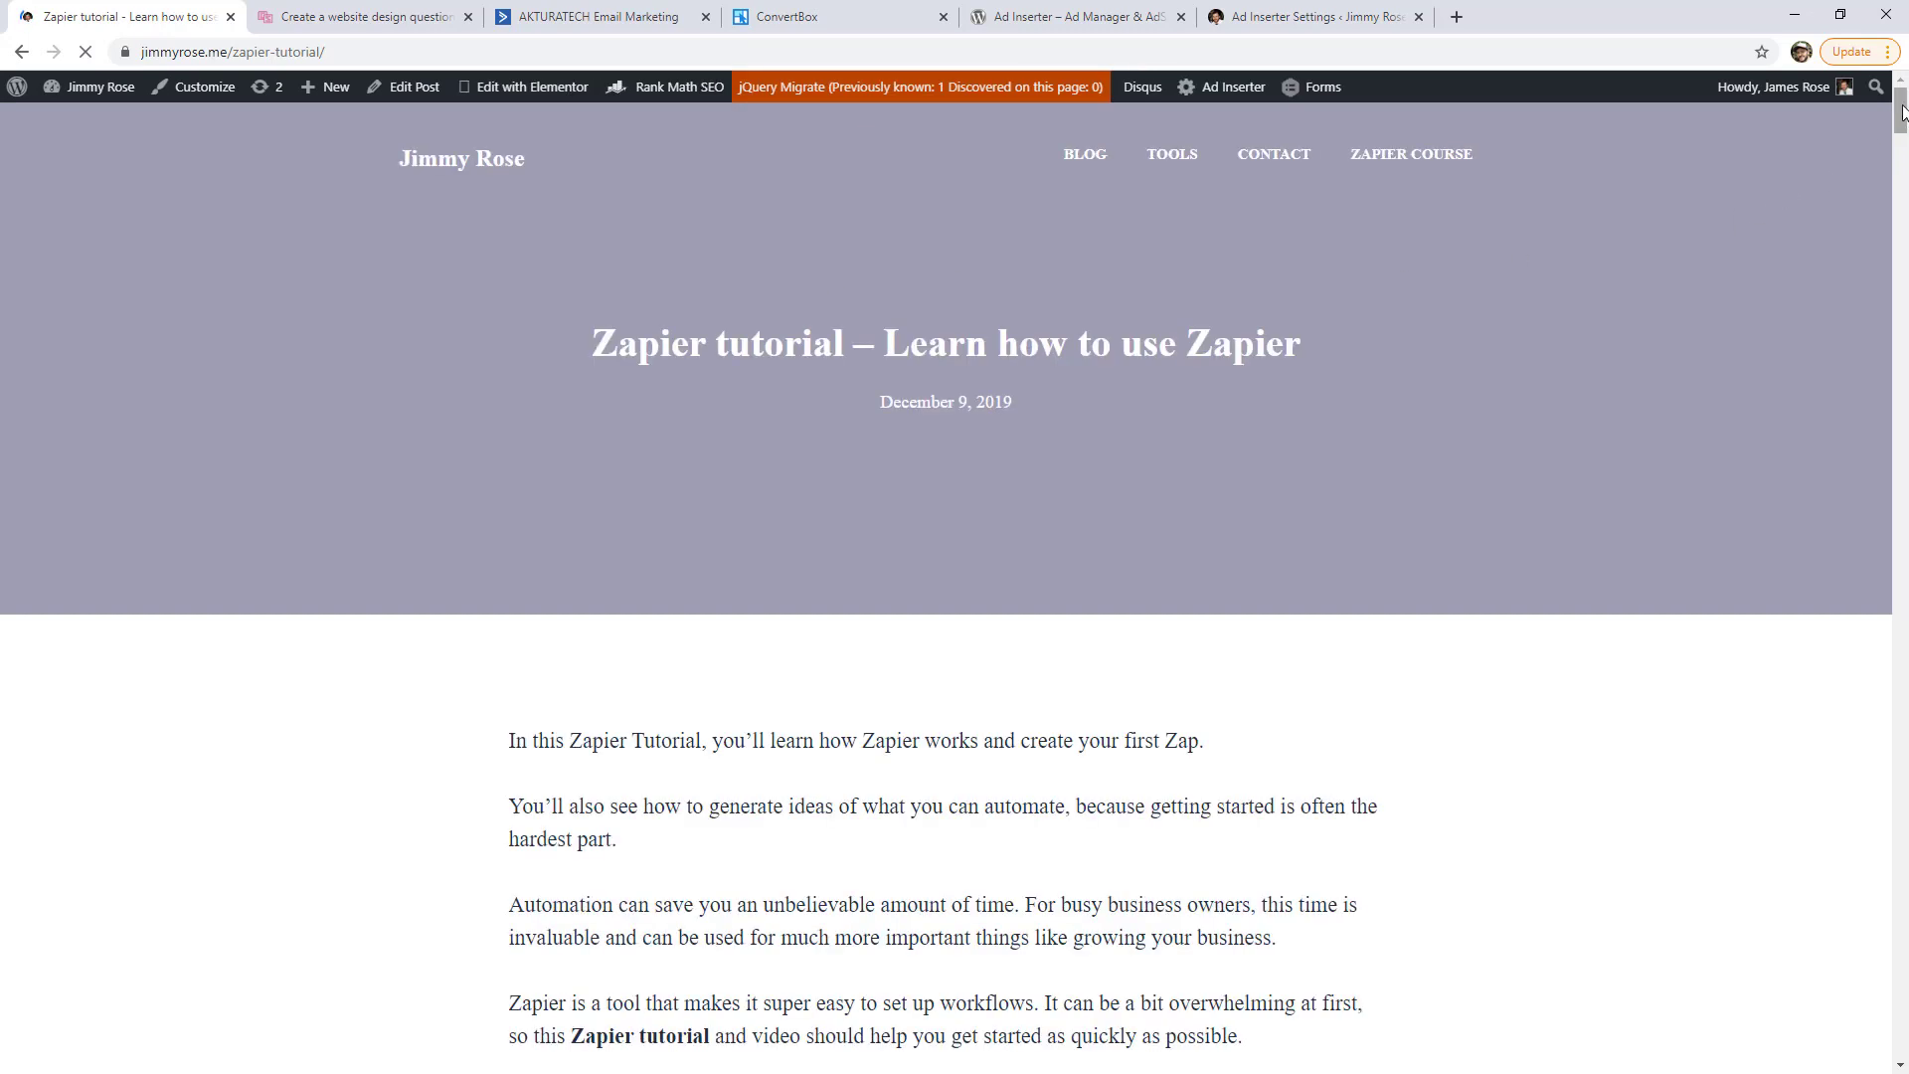
pyautogui.moveTo(1902, 113); pyautogui.dragTo(1902, 993)
pyautogui.moveTo(1355, 695); pyautogui.dragTo(1134, 741)
pyautogui.click(666, 444)
pyautogui.click(1474, 473)
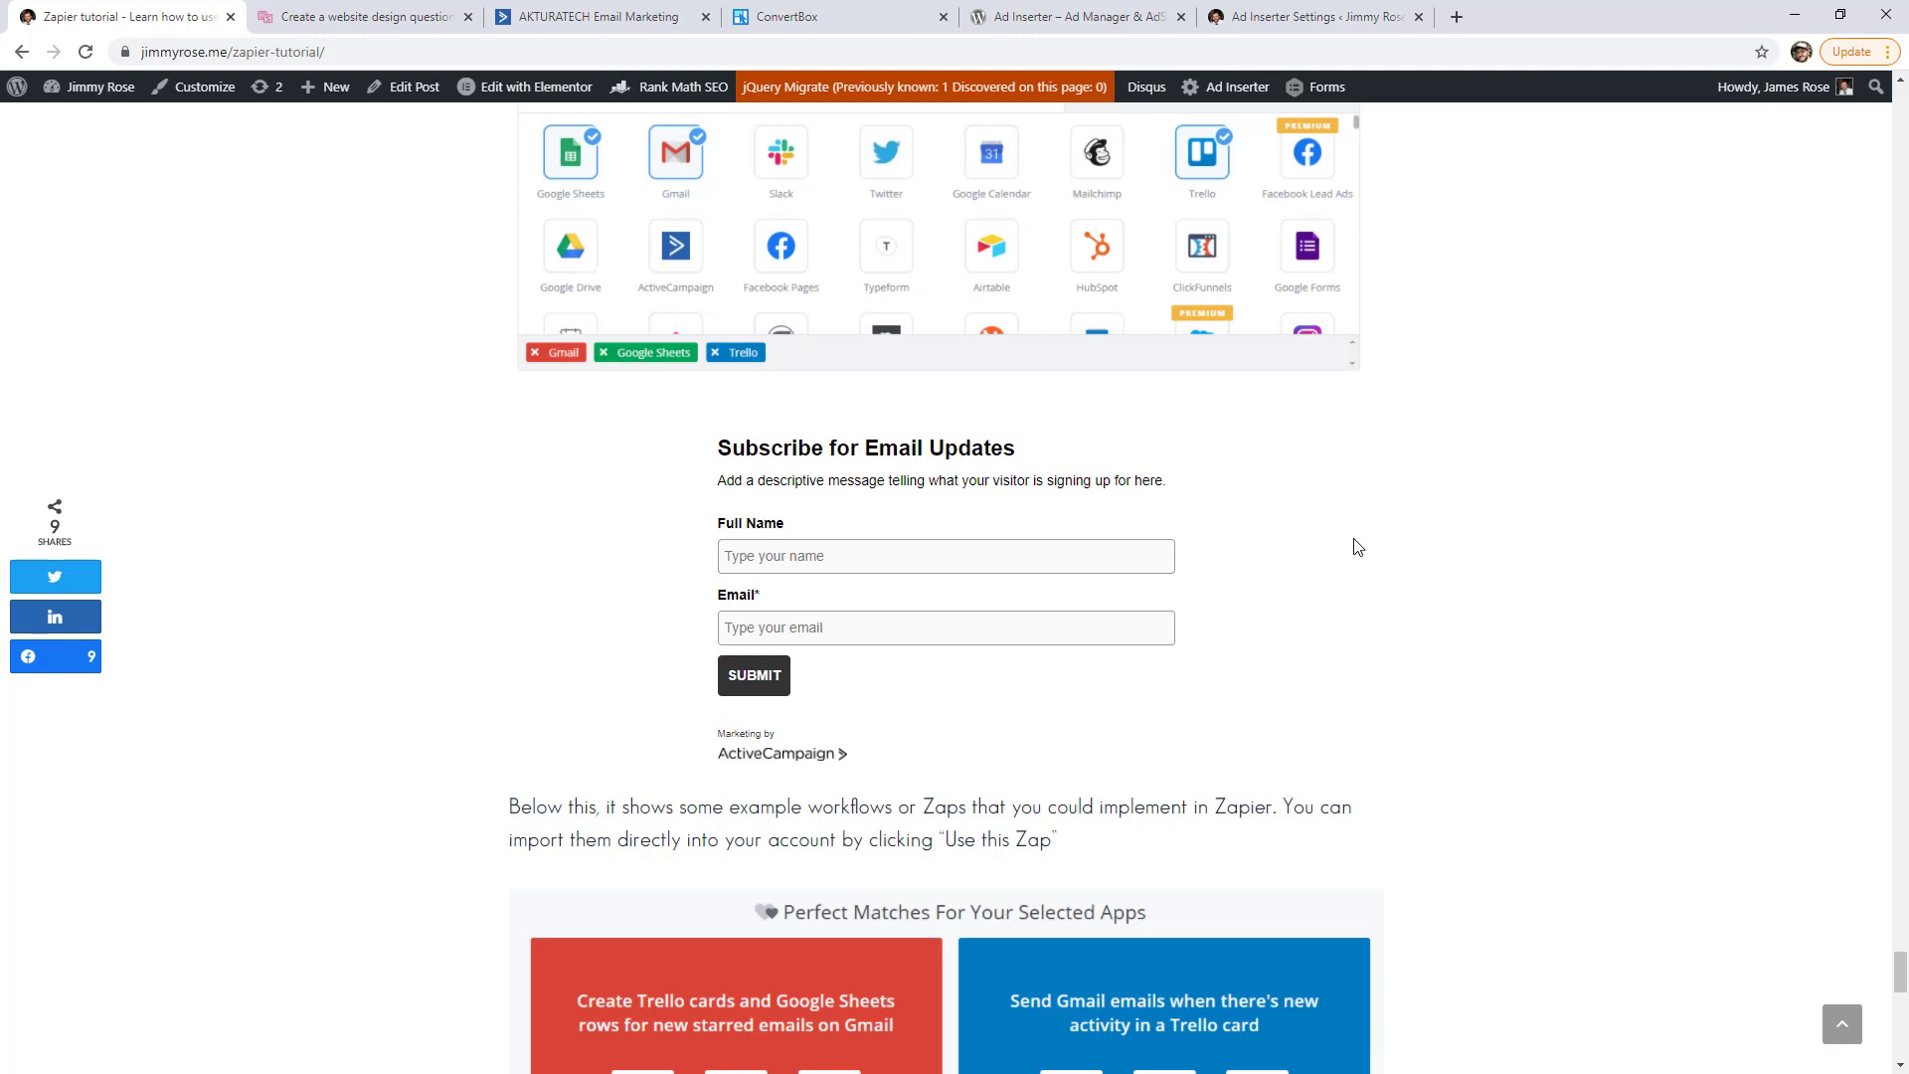
pyautogui.moveTo(1902, 945); pyautogui.dragTo(1775, 105)
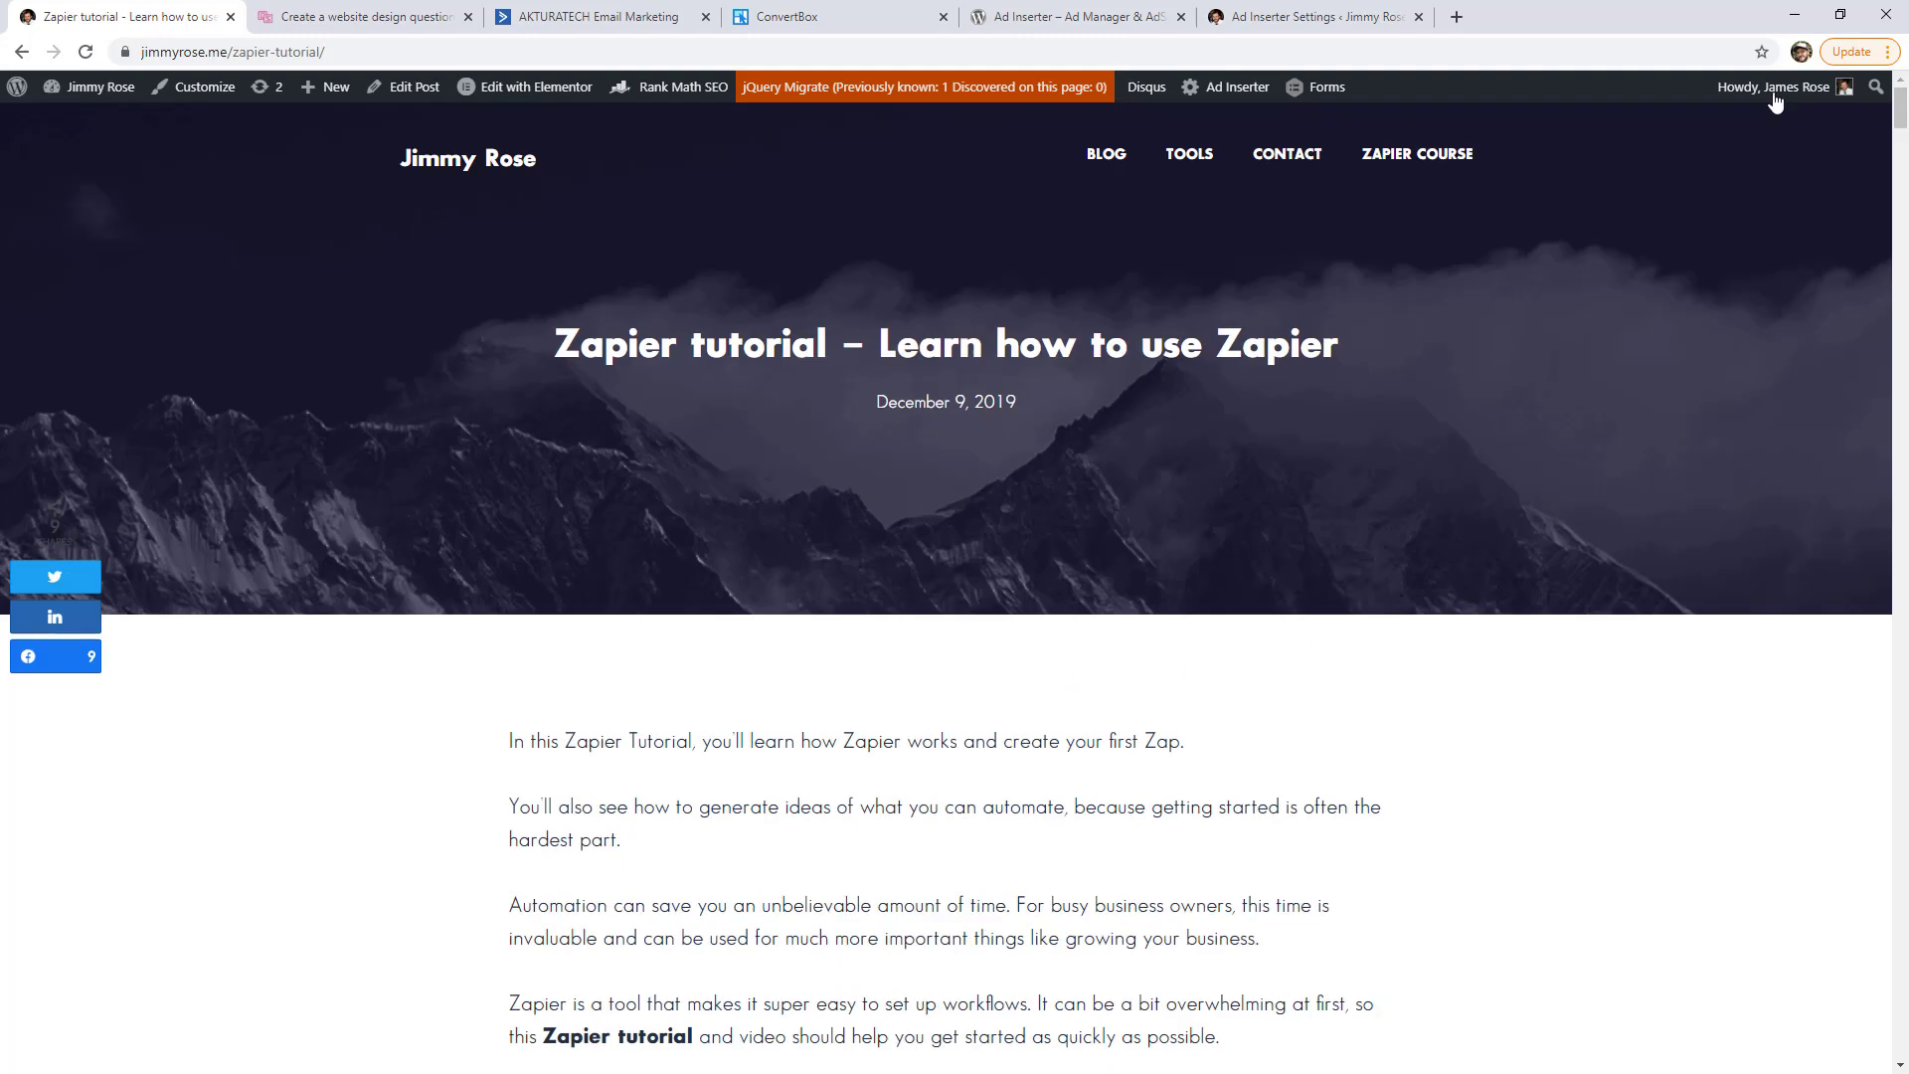
# - Open the Zapier vs Integromat post from the blog listing, check its form, and return to Ad Inserter
pyautogui.keyDown('ctrl'); pyautogui.click(1101, 162); pyautogui.keyUp('ctrl')
pyautogui.hotkey('ctrl', 'Tab')
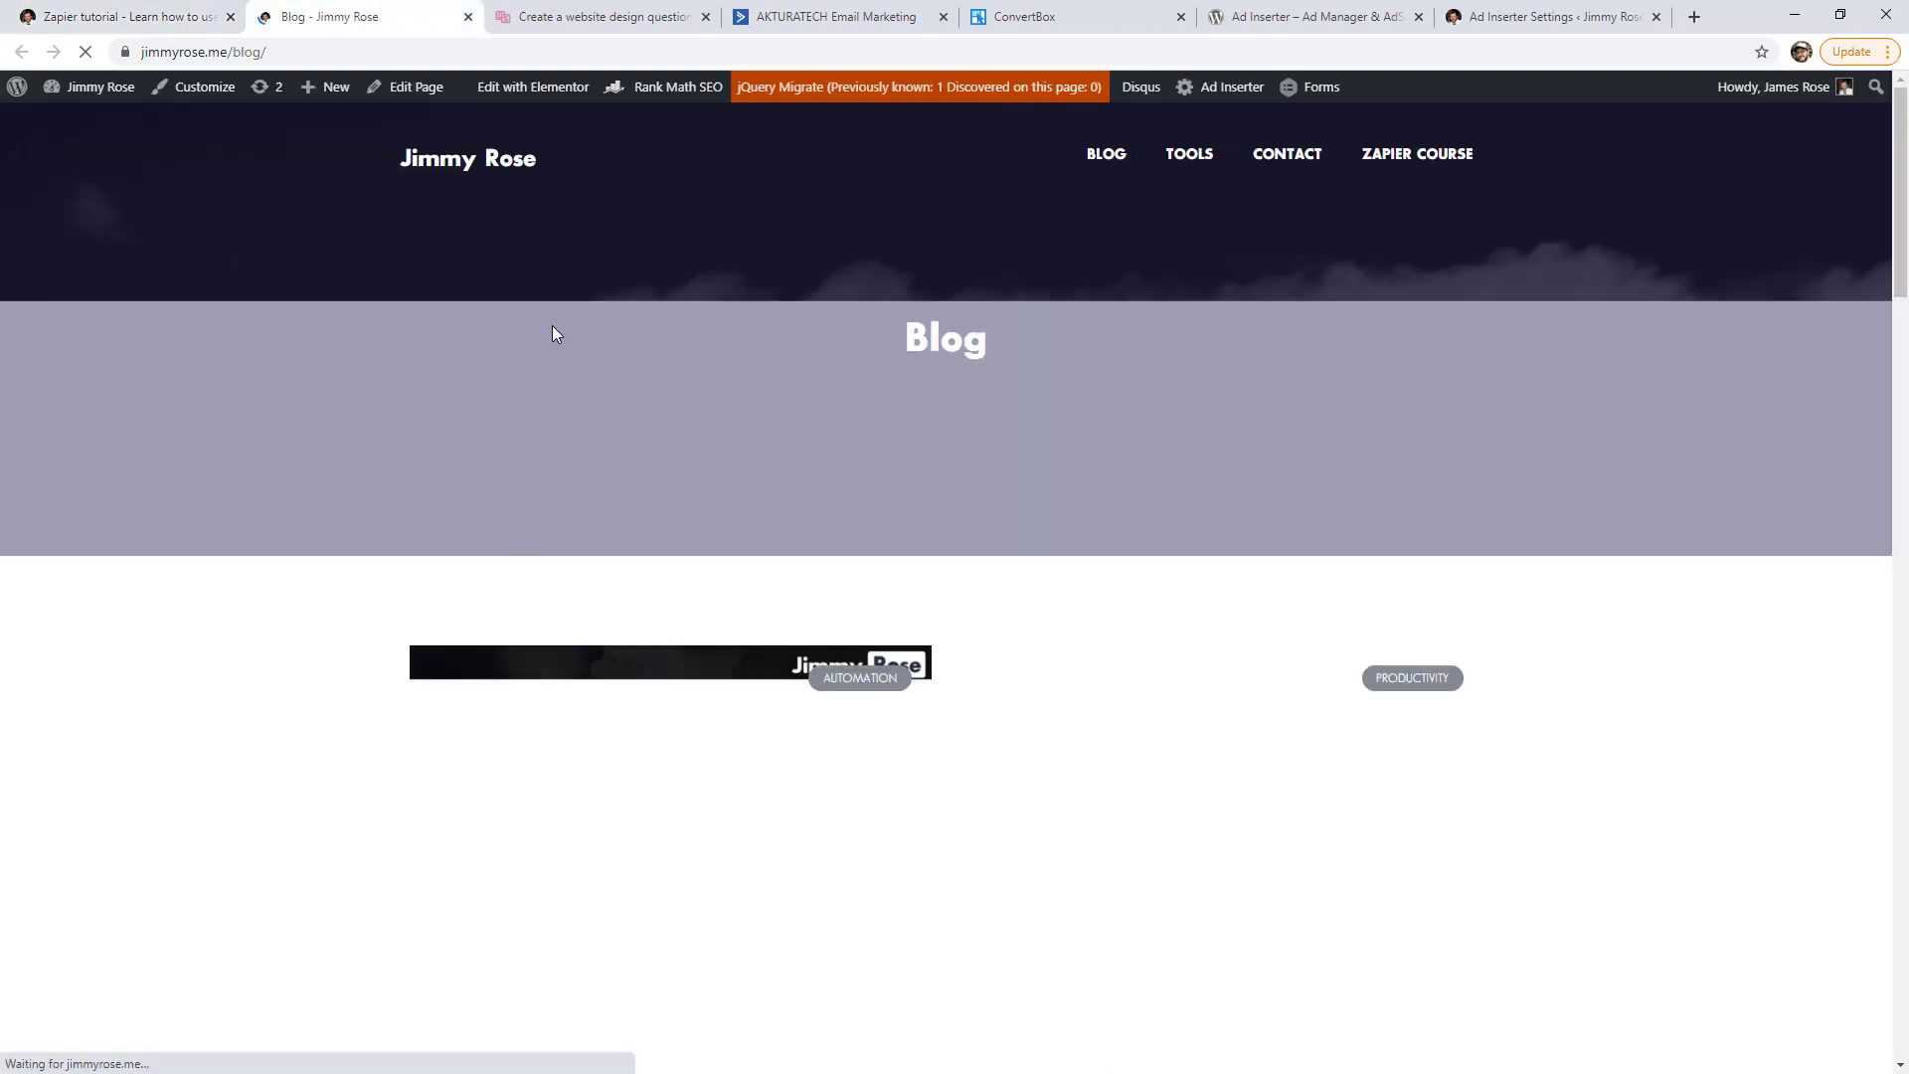
pyautogui.scroll(-3, 1352, 588)
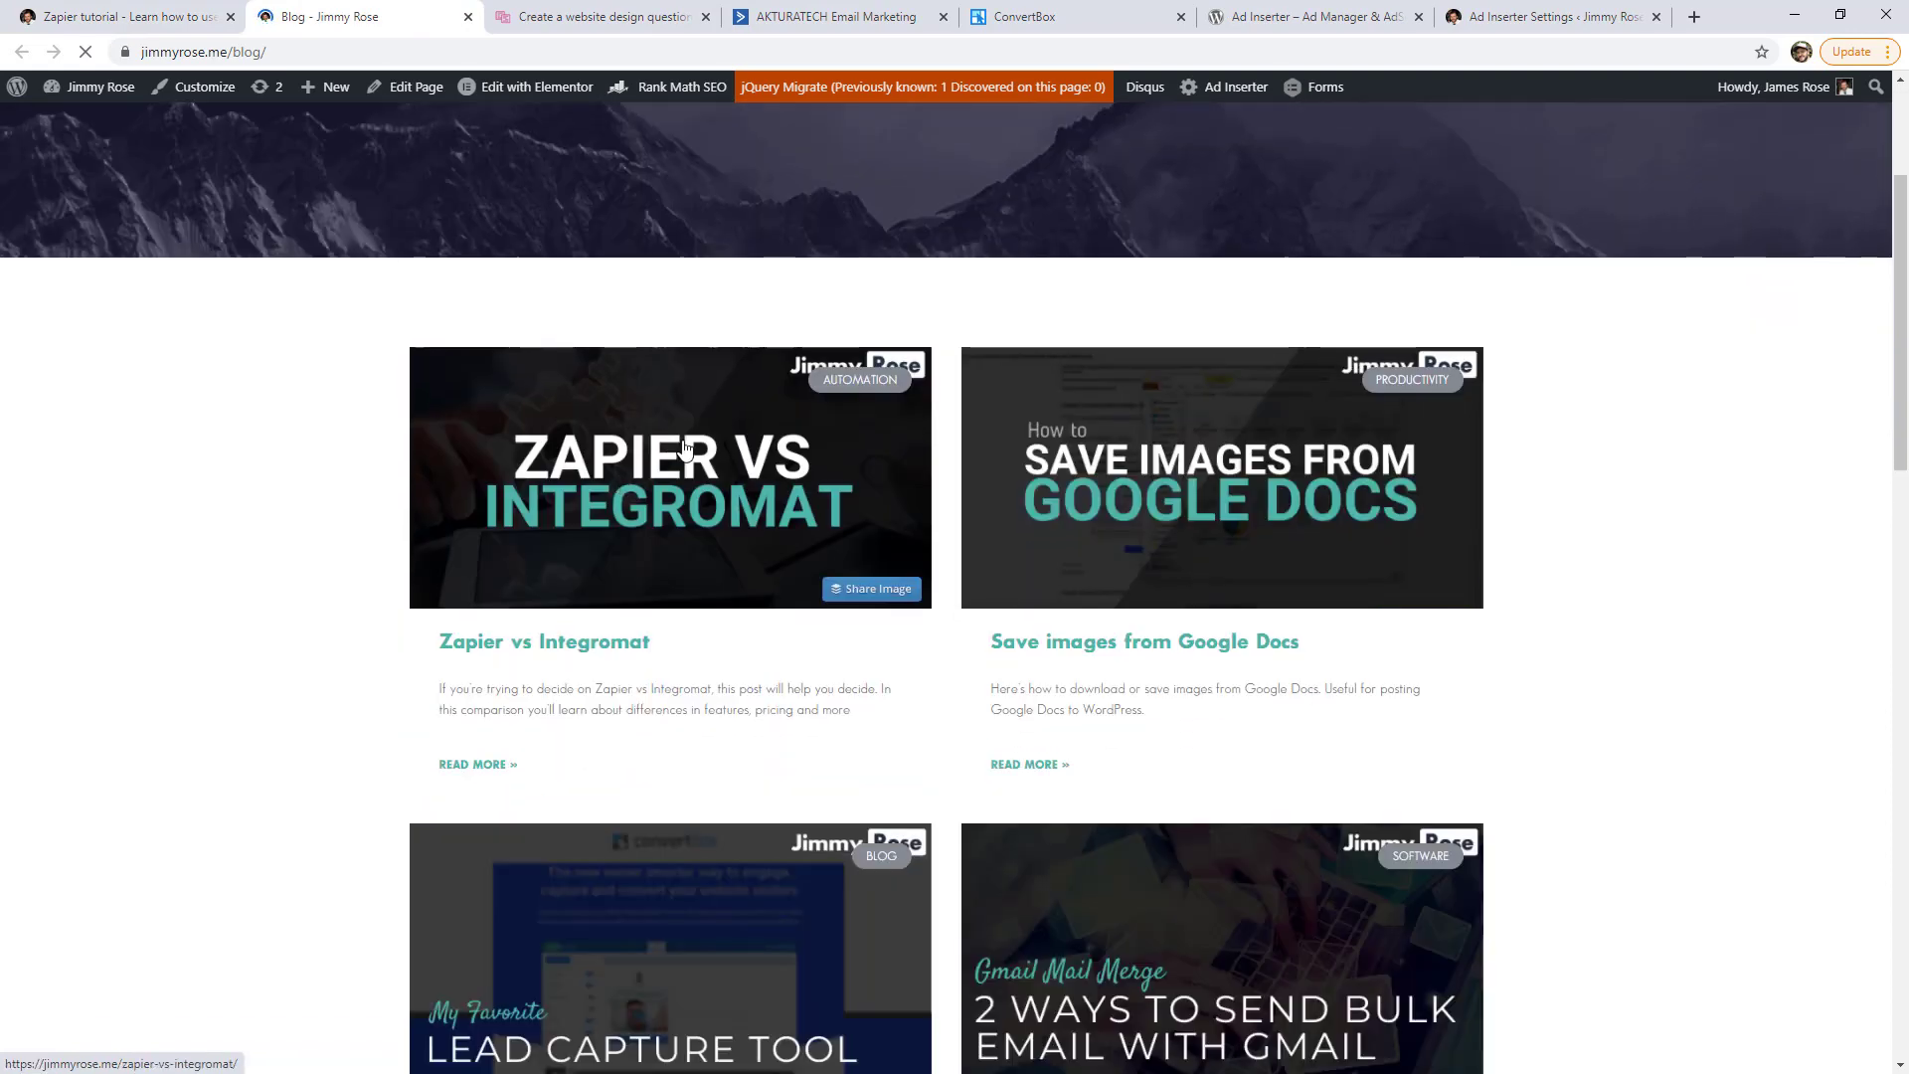
pyautogui.click(929, 418)
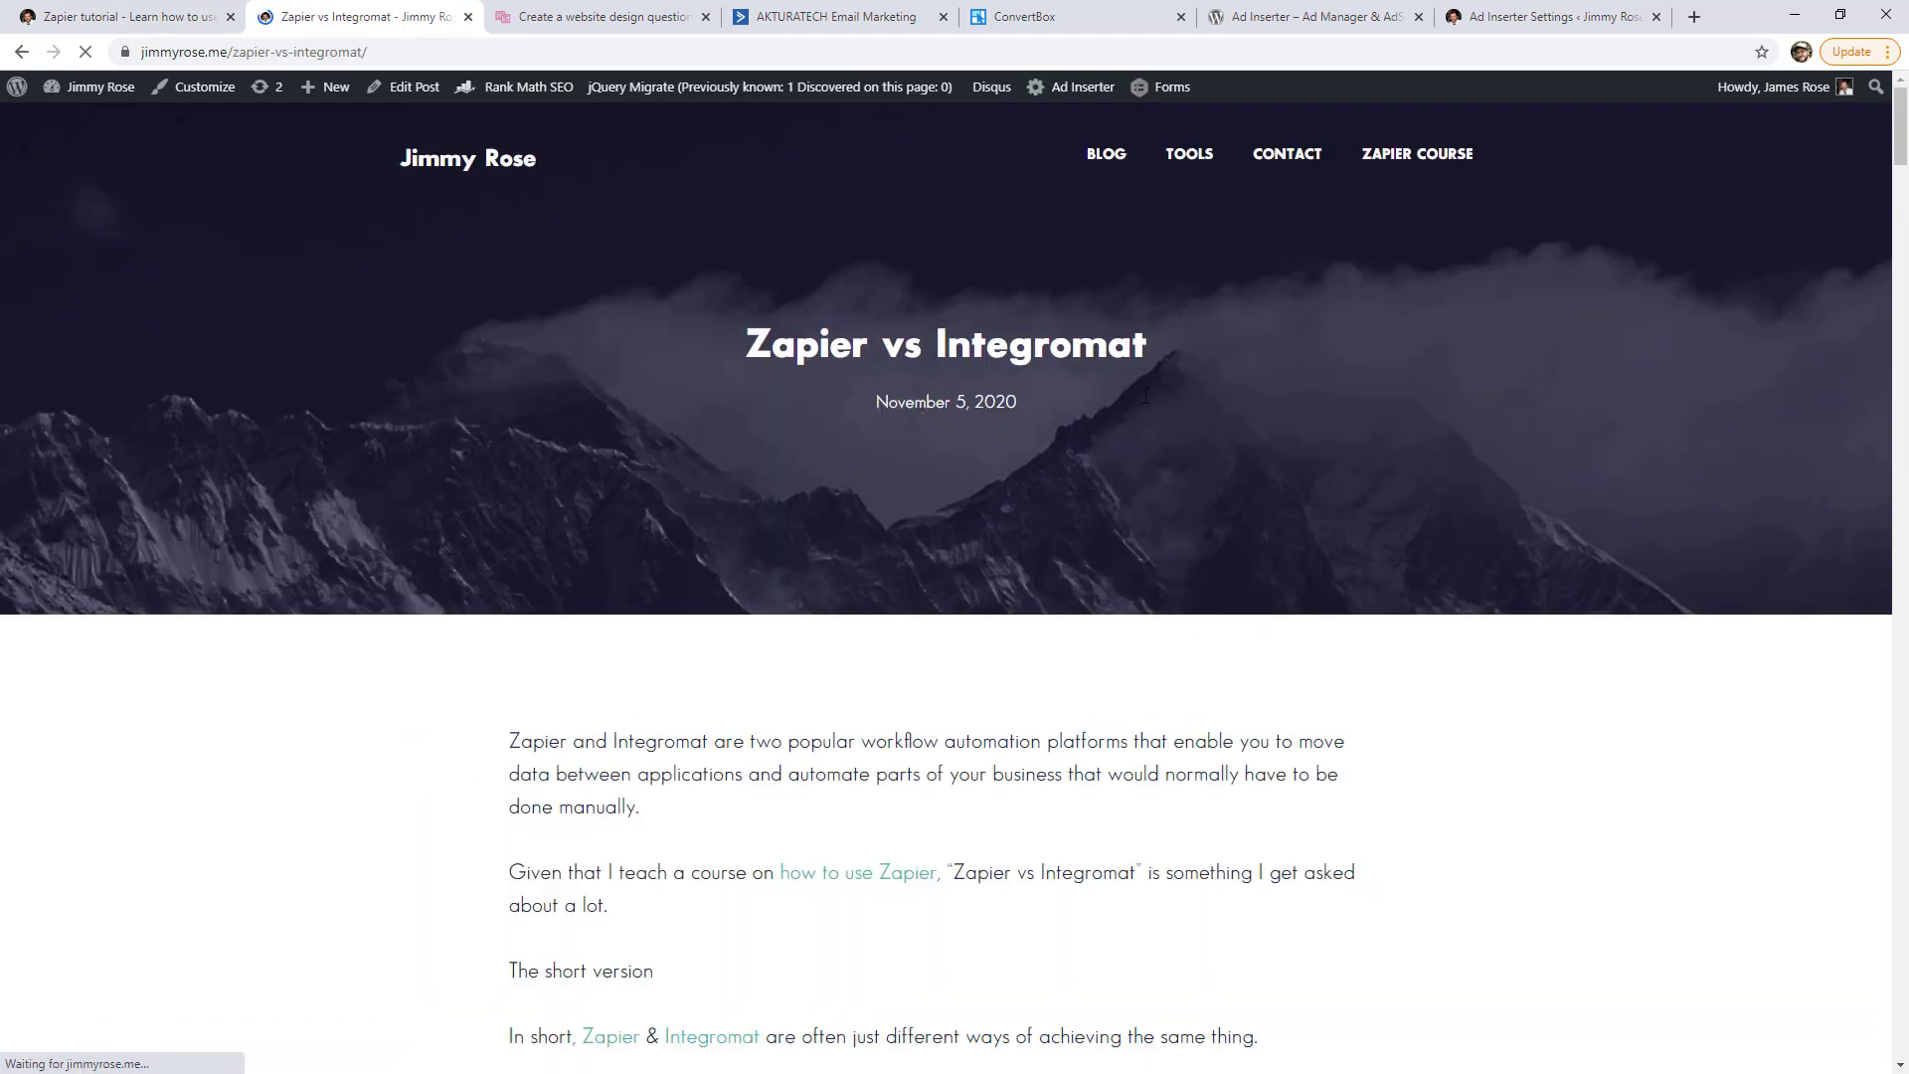
pyautogui.moveTo(1902, 111); pyautogui.dragTo(1894, 840)
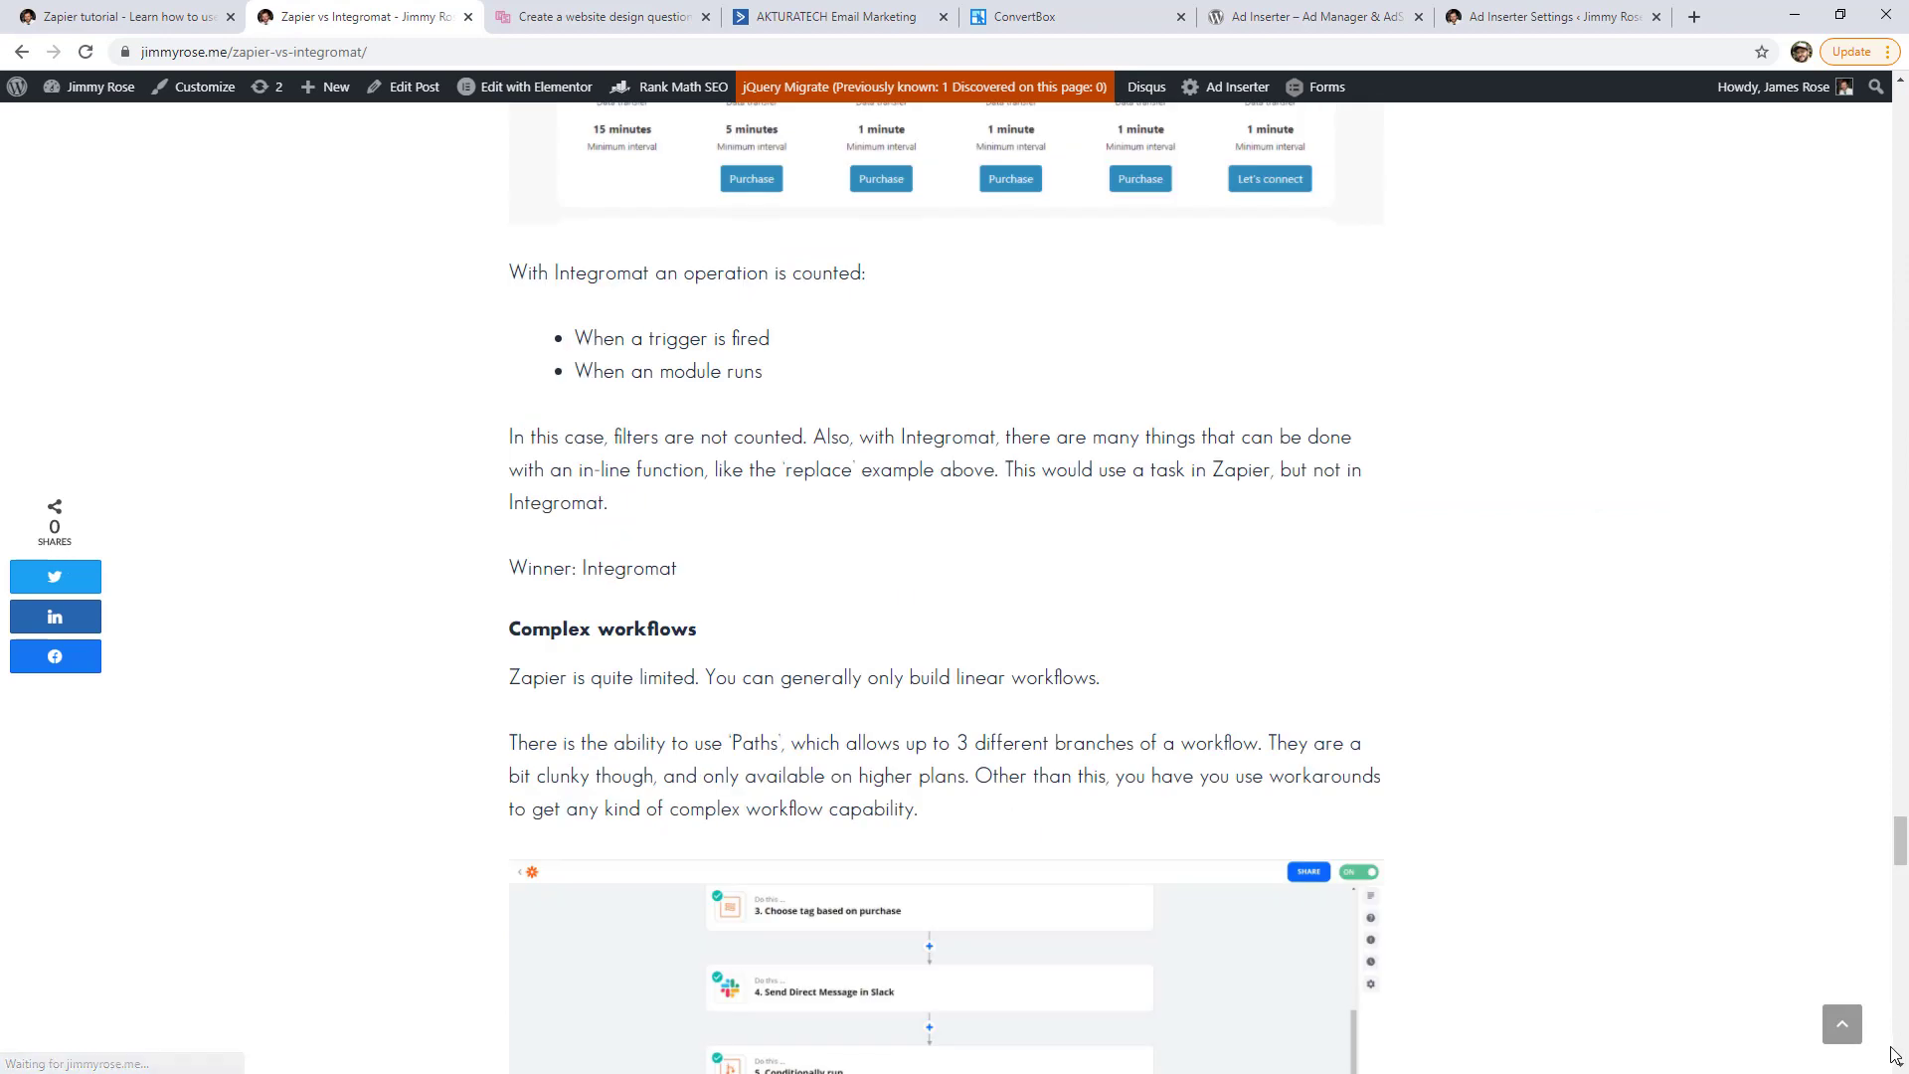
pyautogui.scroll(-20, 1714, 839)
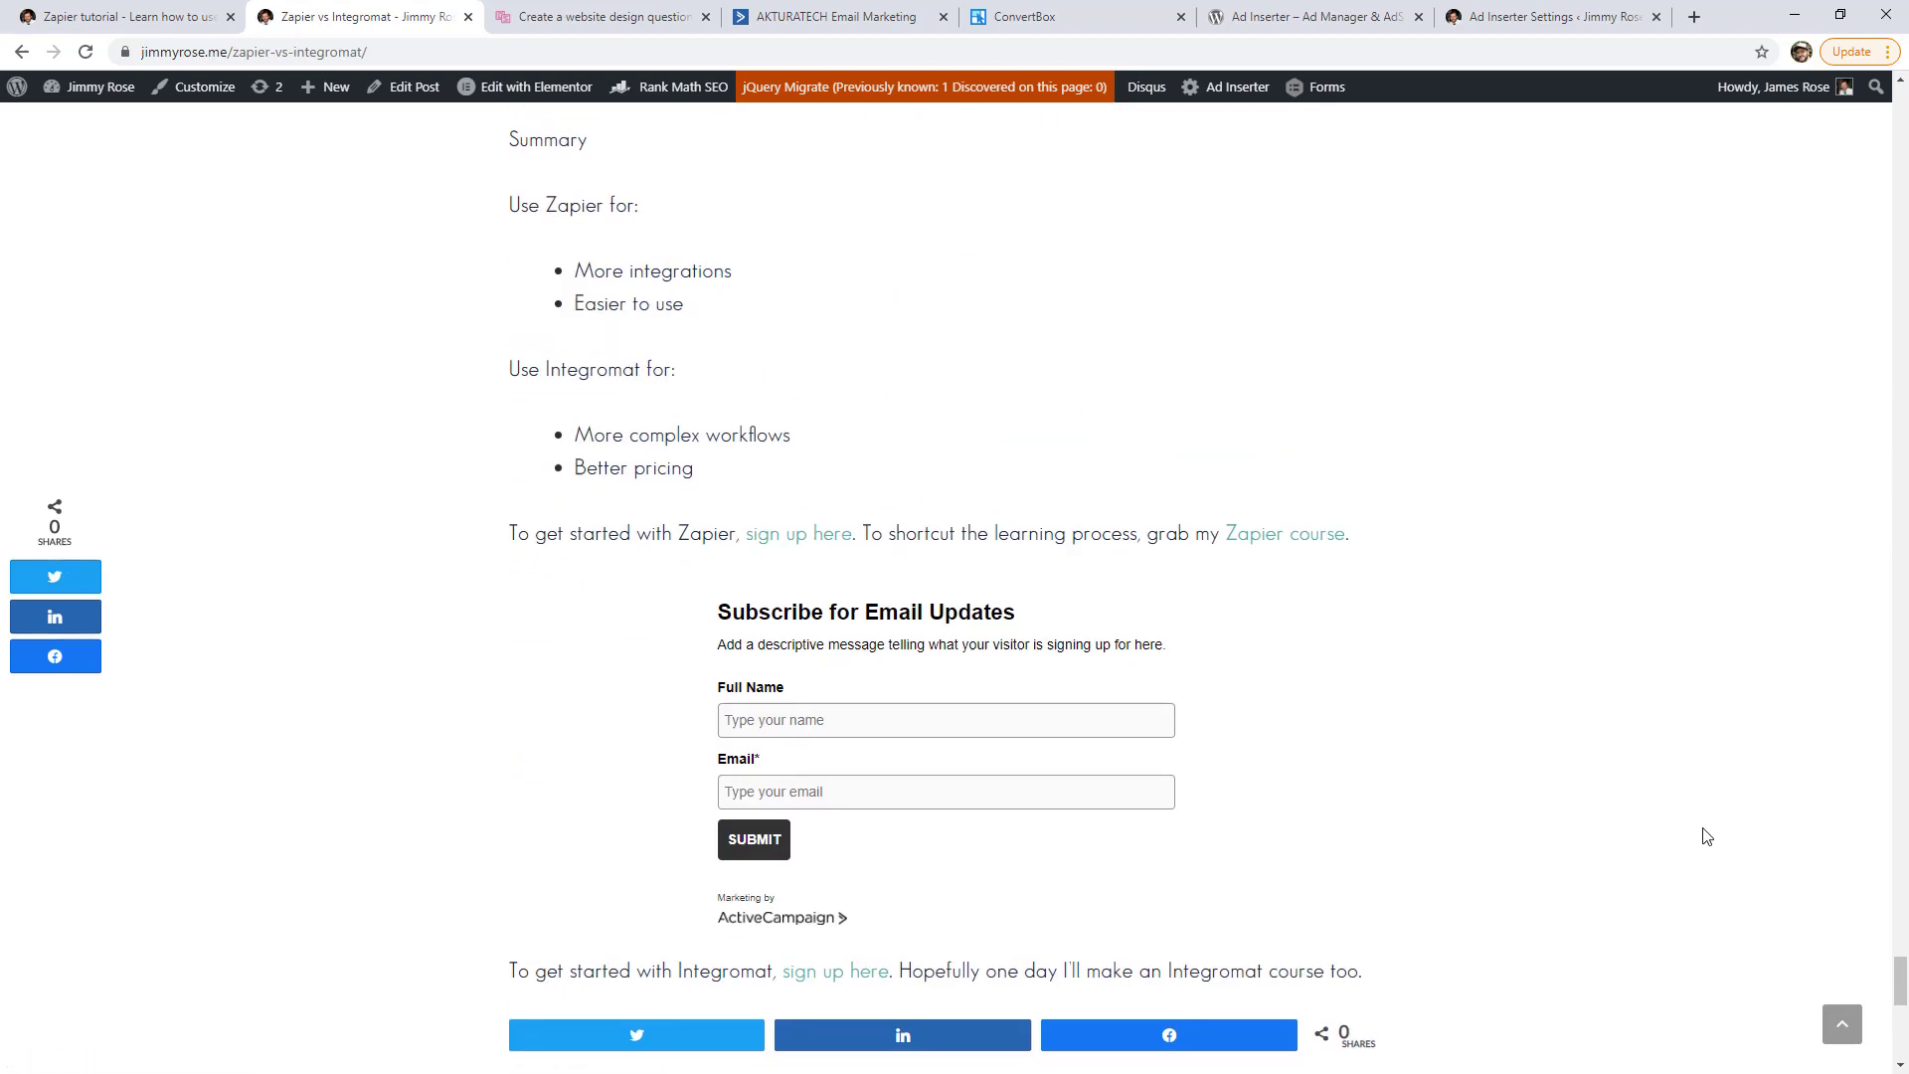
pyautogui.scroll(-2, 1704, 836)
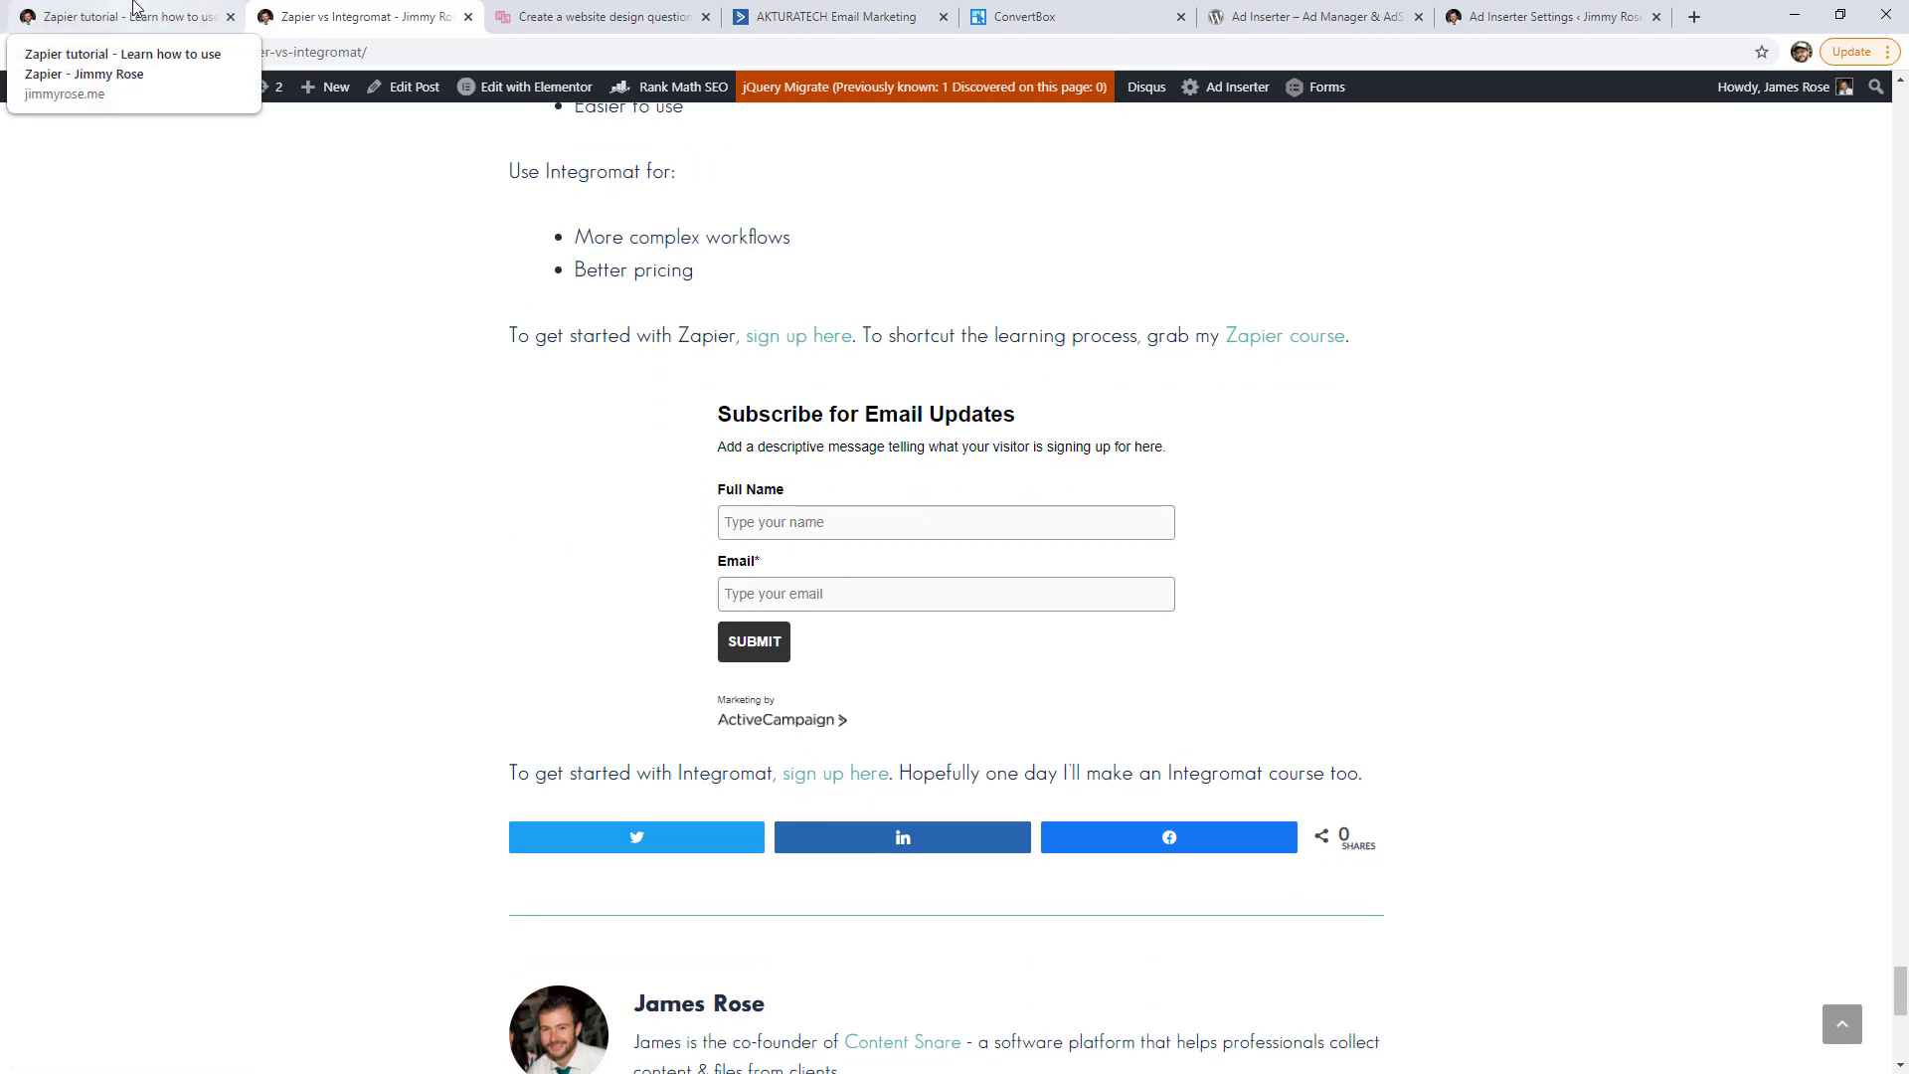
pyautogui.click(134, 11)
# - In Block 3's paragraph avoid options, enter 999 paragraphs above with avoid text 'tutorial', then save
pyautogui.click(1521, 16)
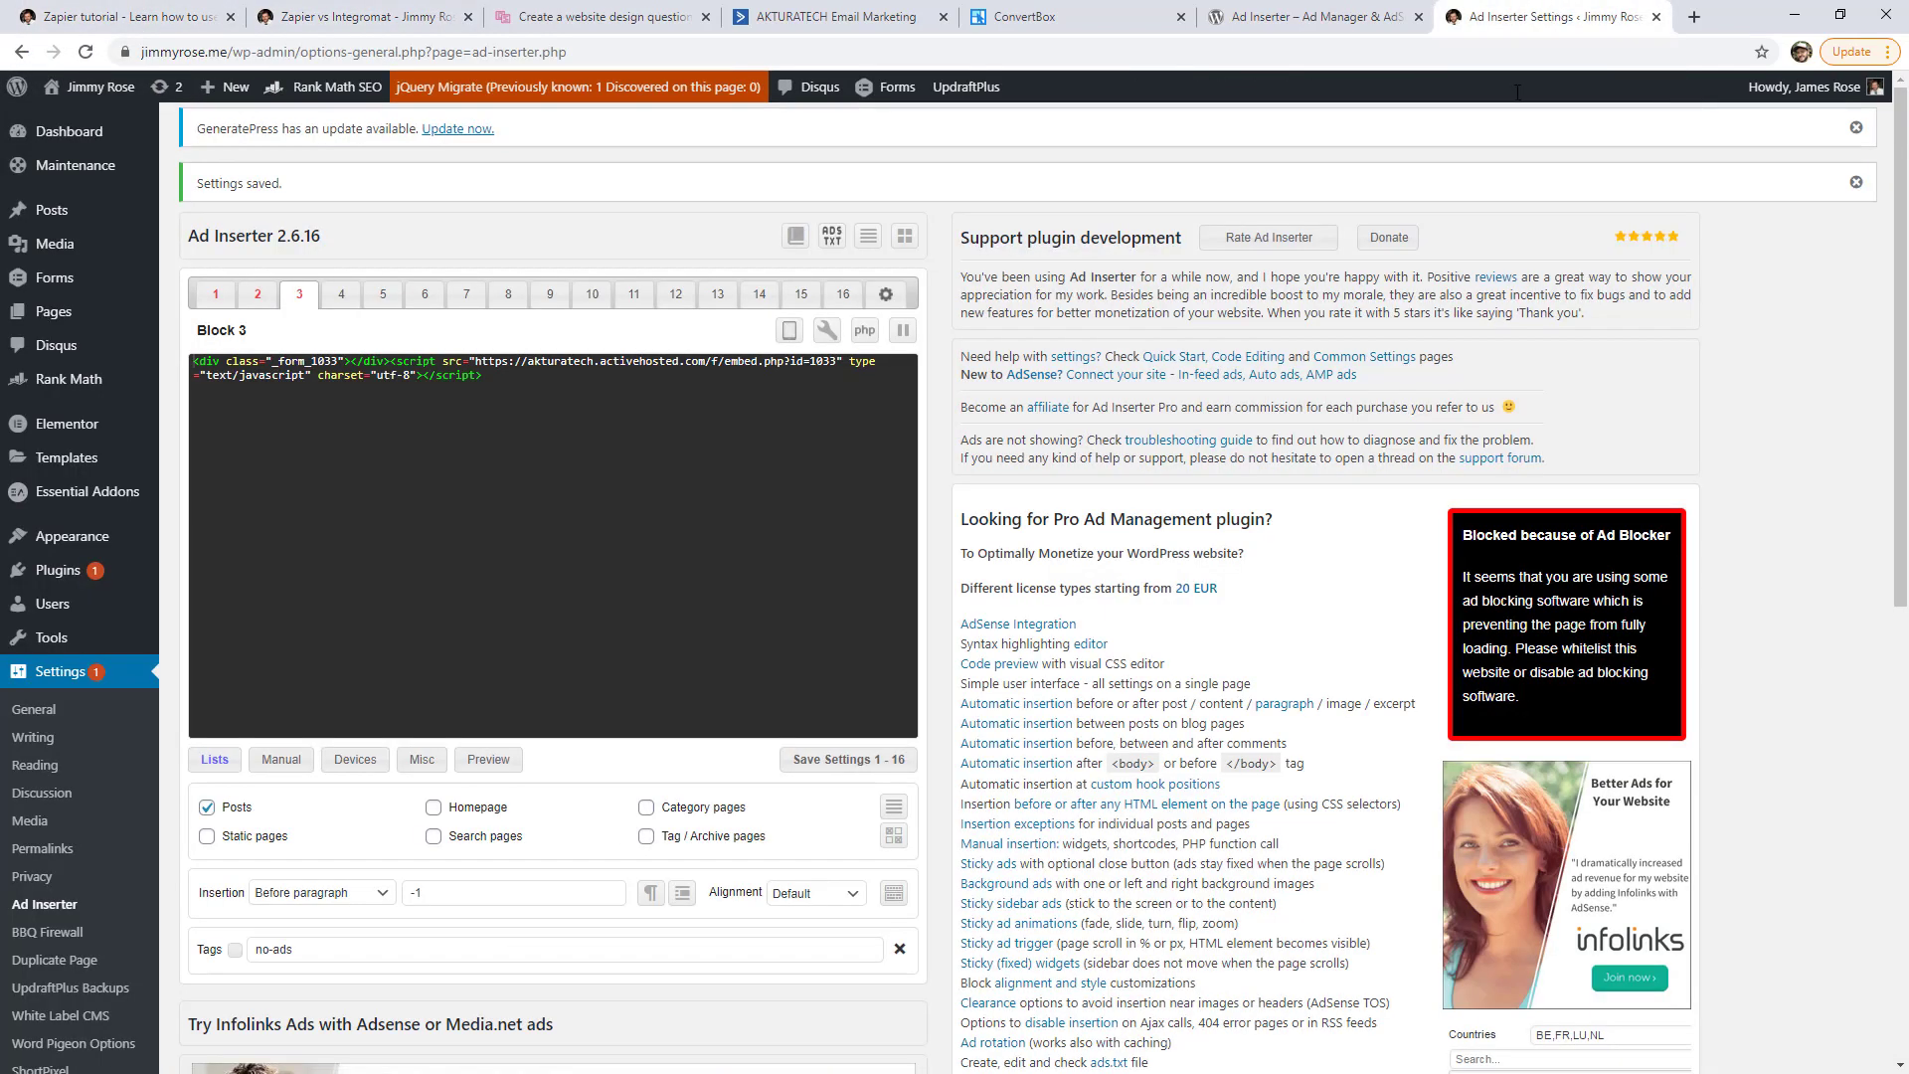
pyautogui.scroll(-3, 606, 642)
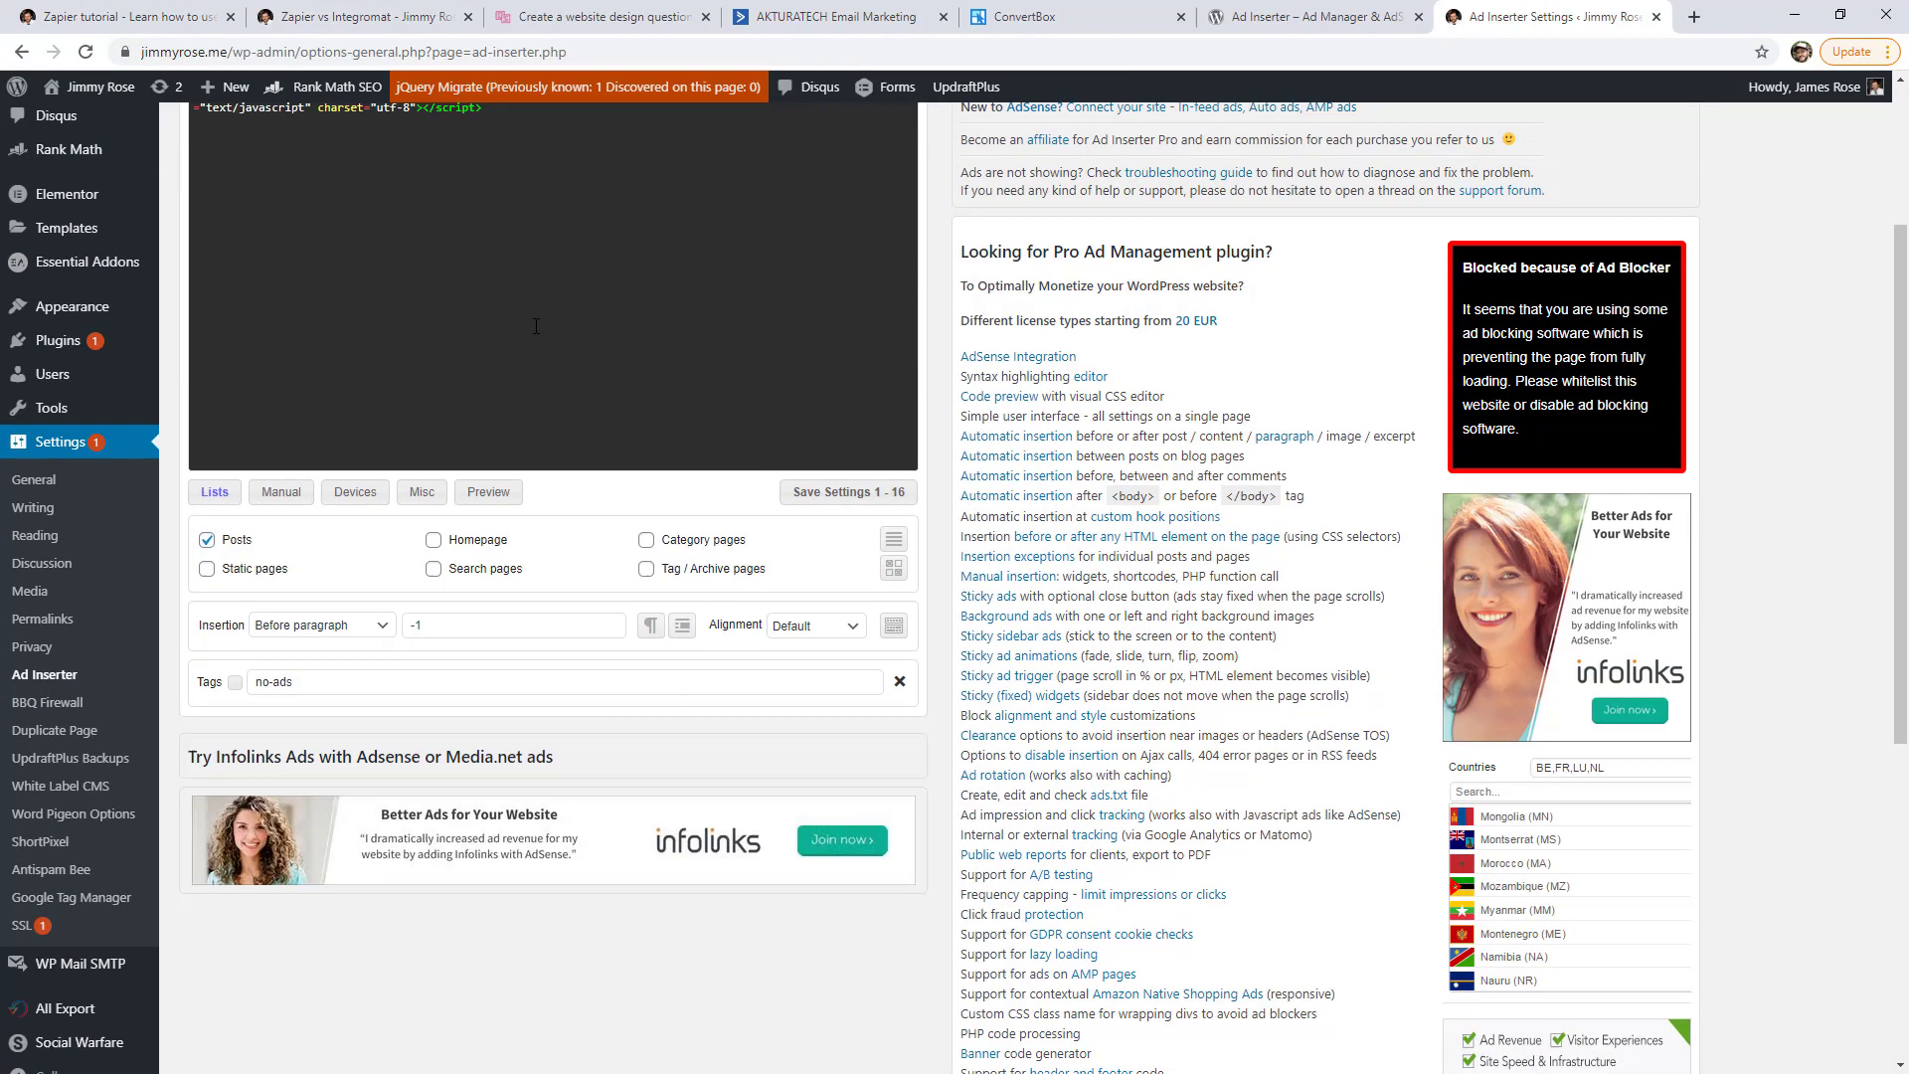
pyautogui.scroll(2, 536, 326)
pyautogui.scroll(-3, 536, 327)
pyautogui.click(684, 503)
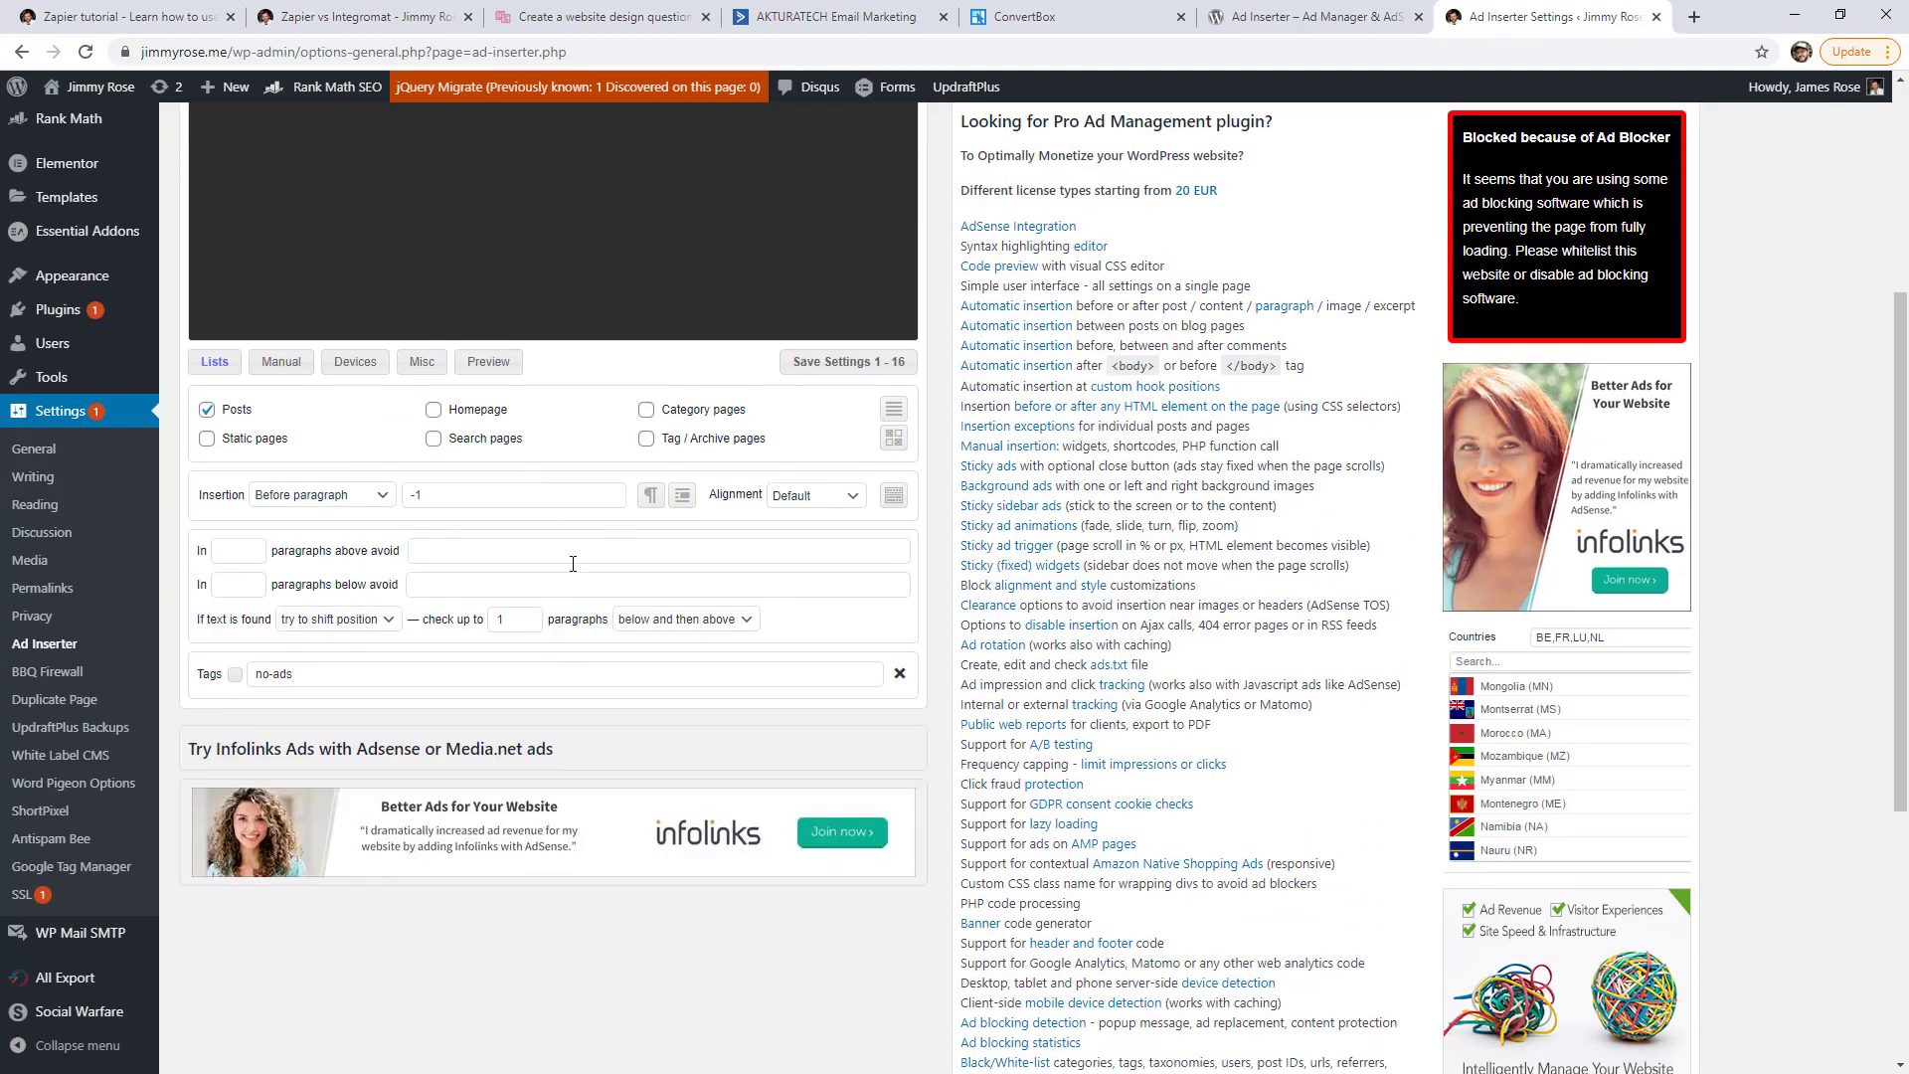
pyautogui.click(256, 560)
pyautogui.click(473, 554)
pyautogui.write('tuto')
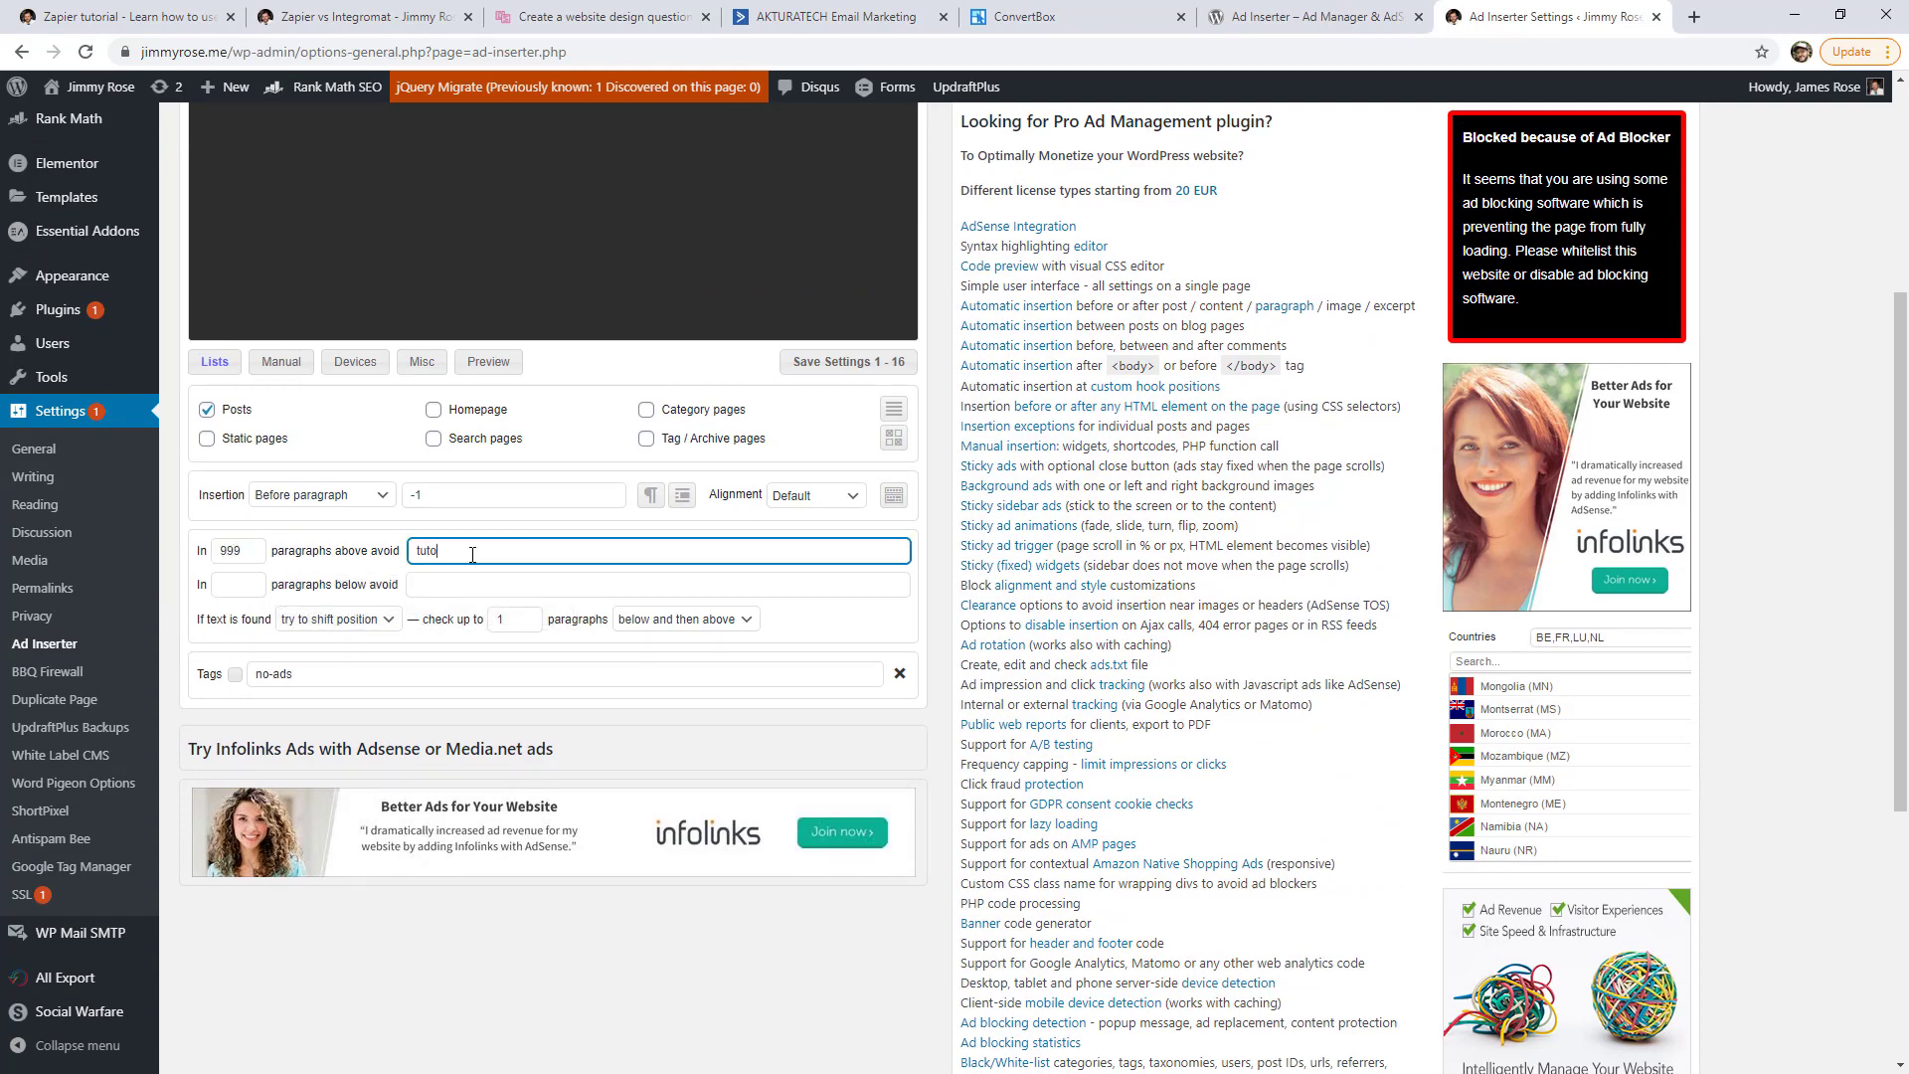
pyautogui.write('rial')
pyautogui.scroll(1, 468, 657)
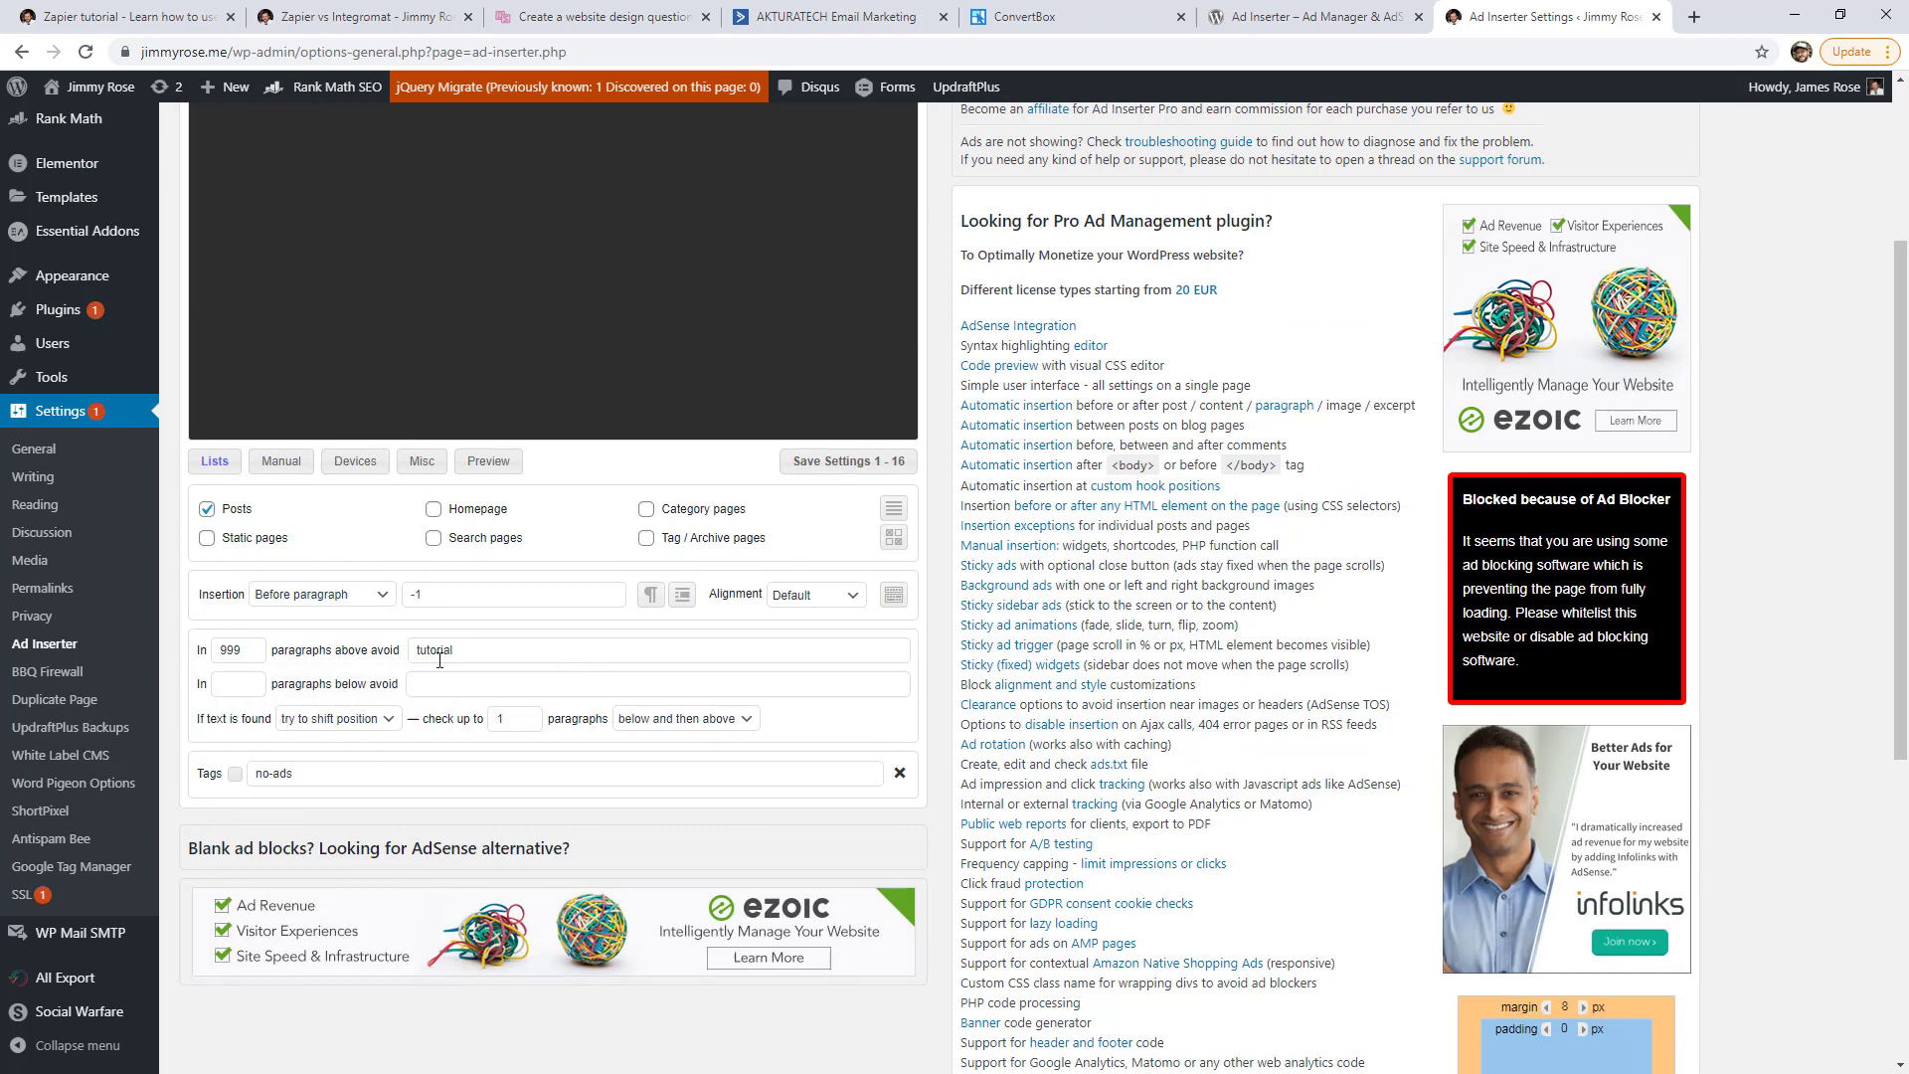
pyautogui.click(862, 471)
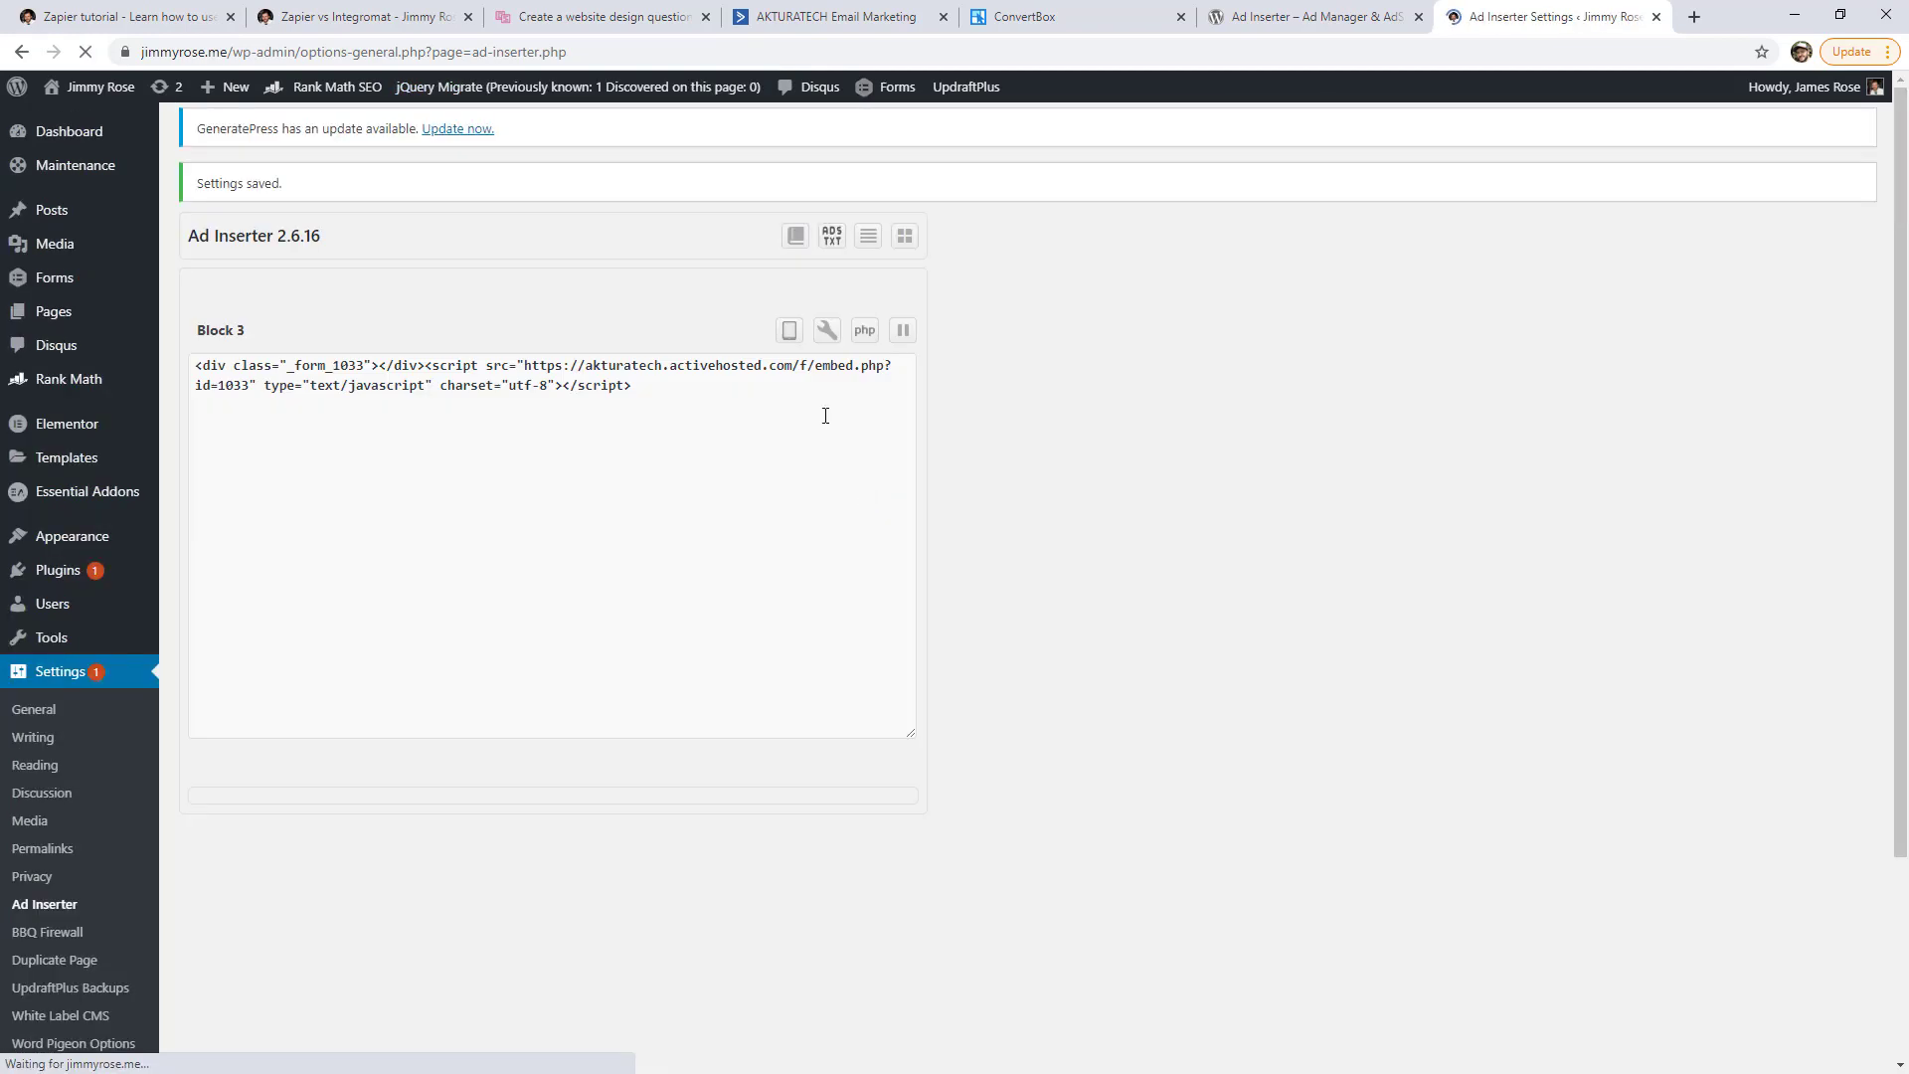
# - Reload the Zapier tutorial post to confirm the subscribe form is gone, then return to Ad Inserter
pyautogui.click(340, 12)
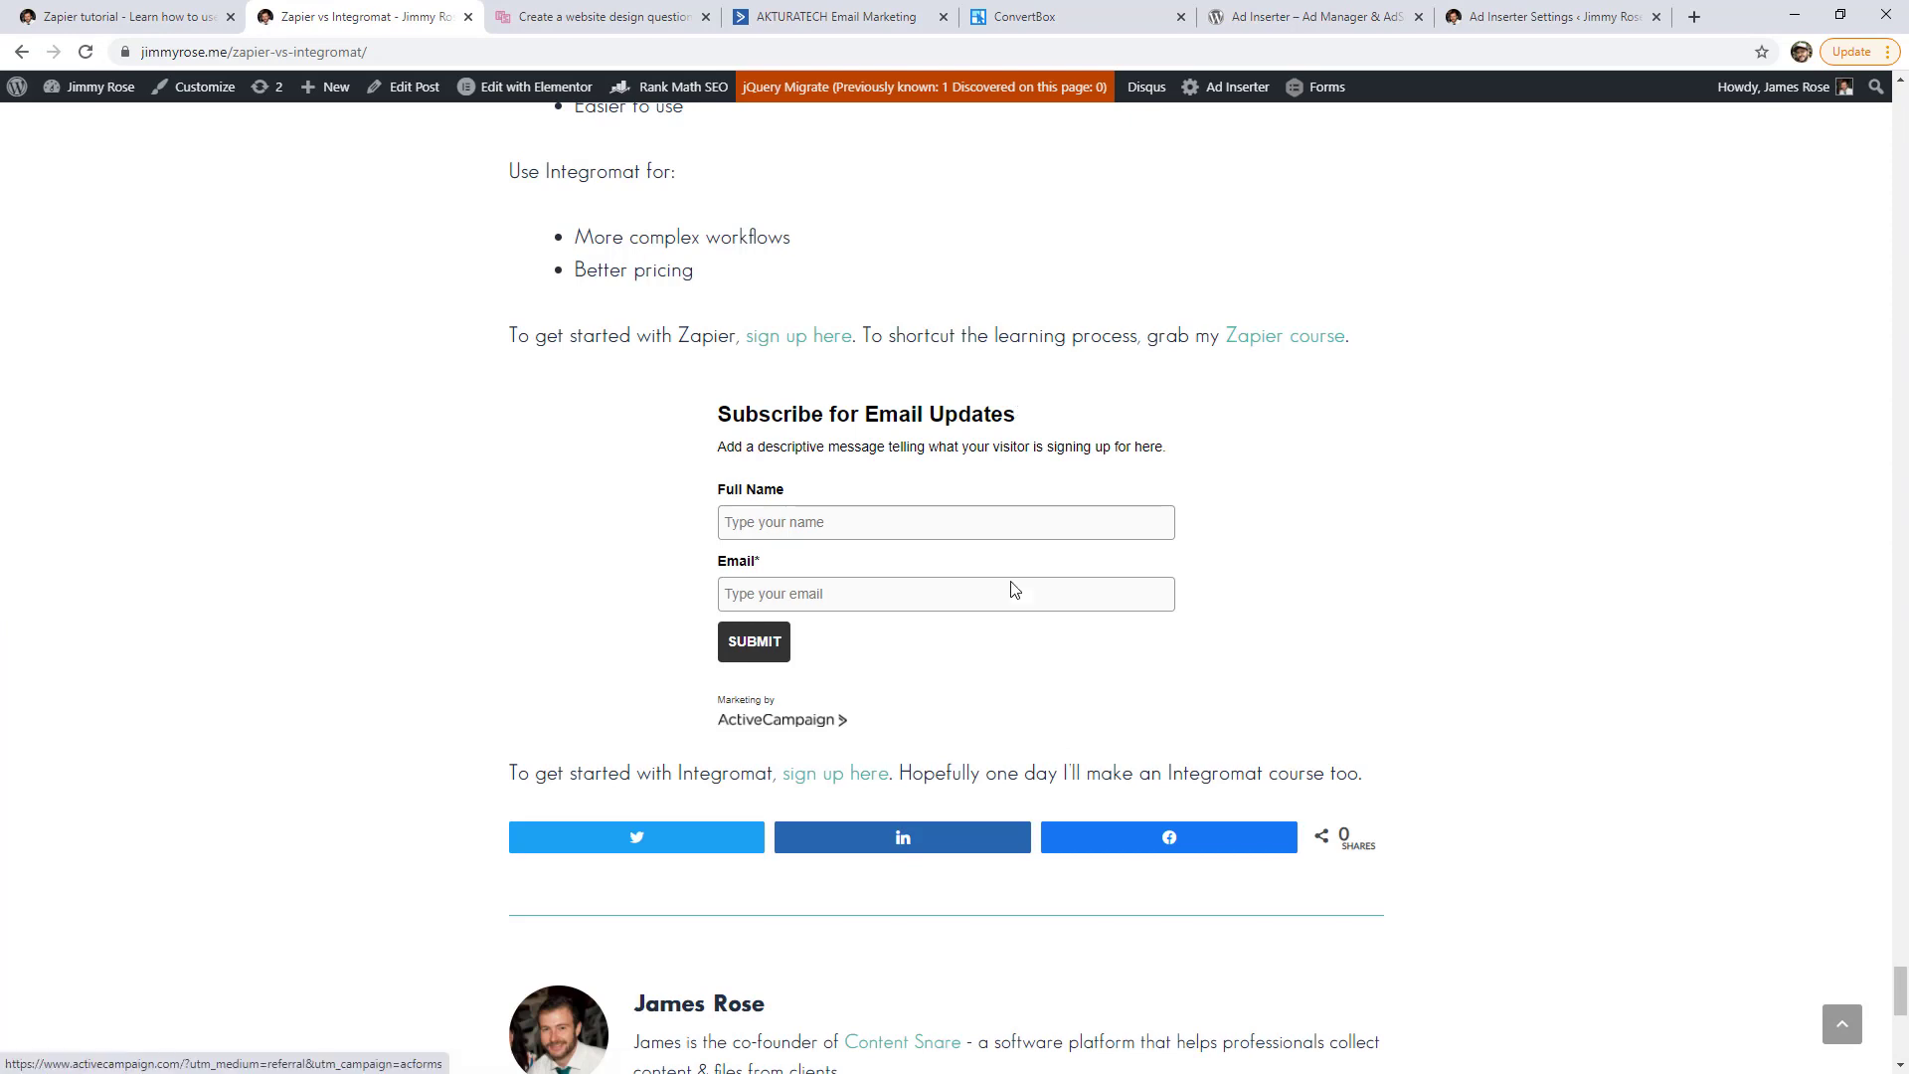
pyautogui.click(157, 16)
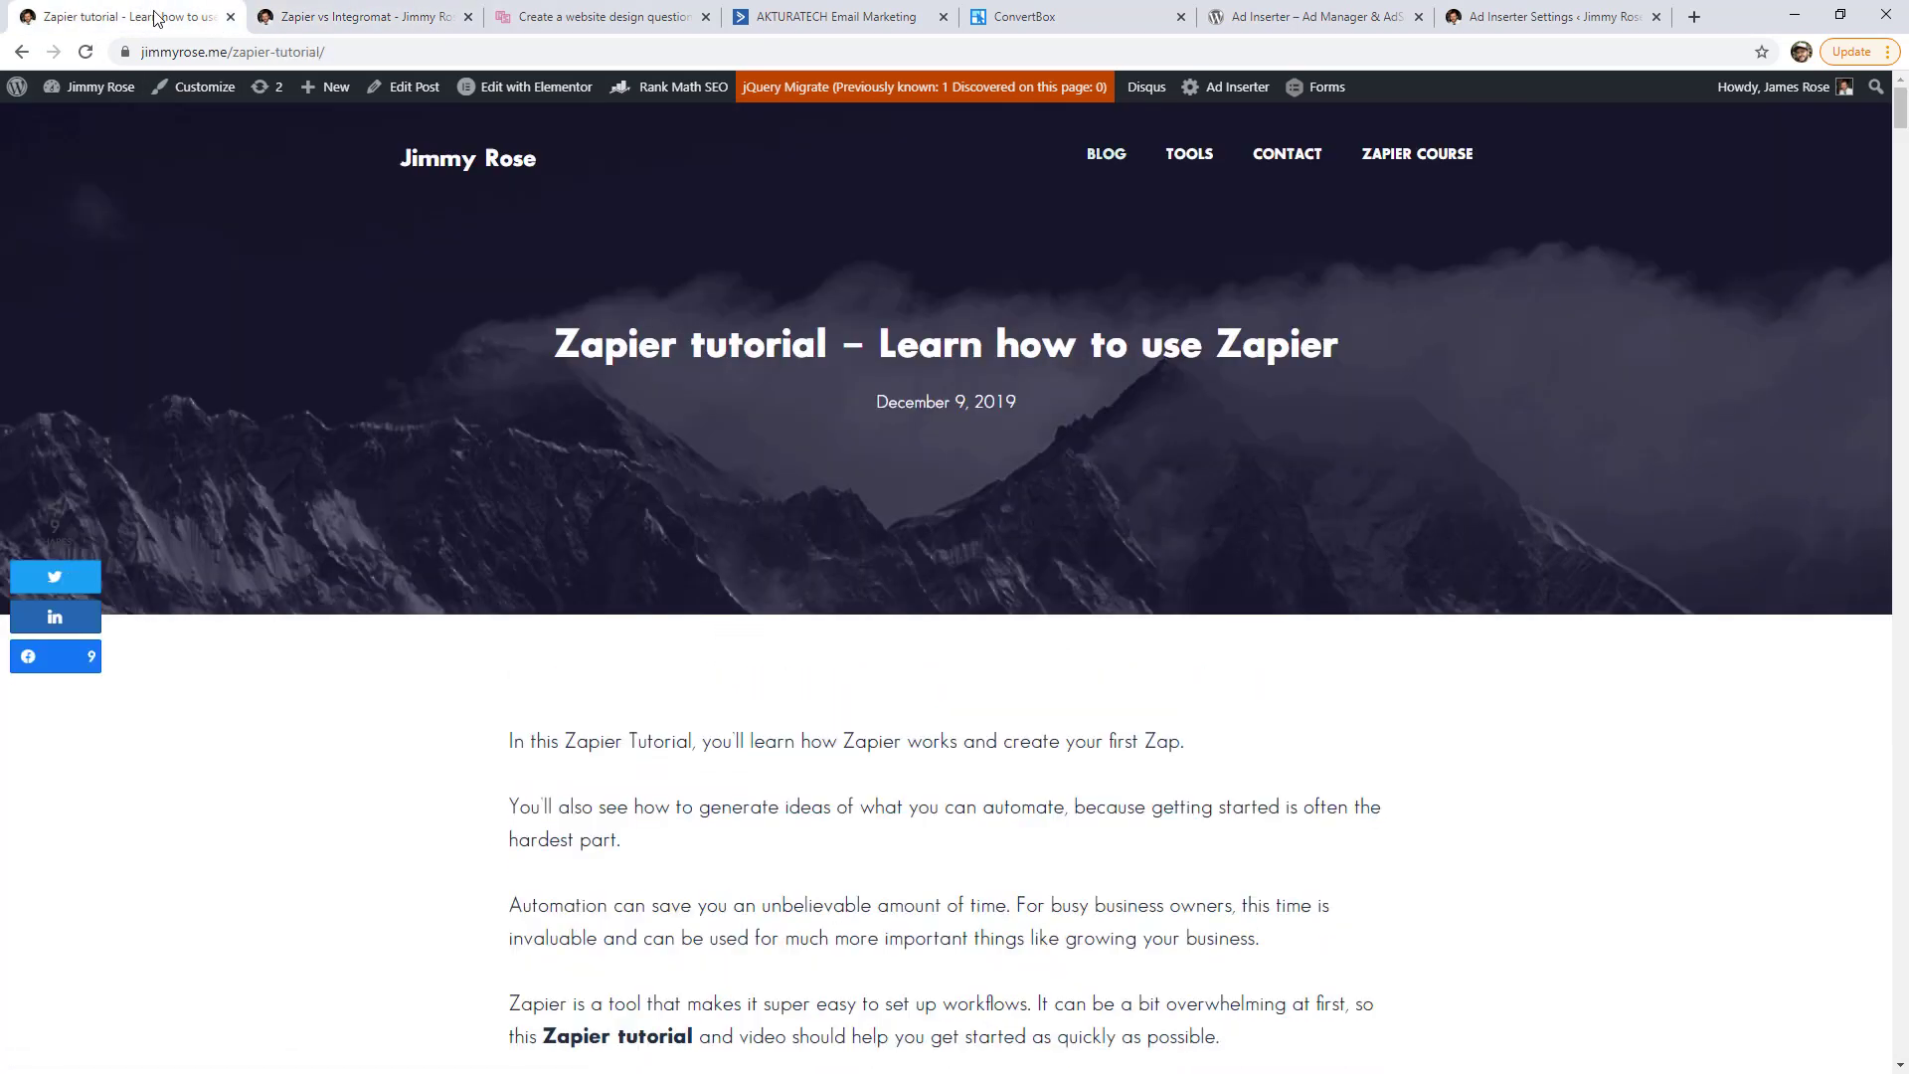
pyautogui.click(82, 58)
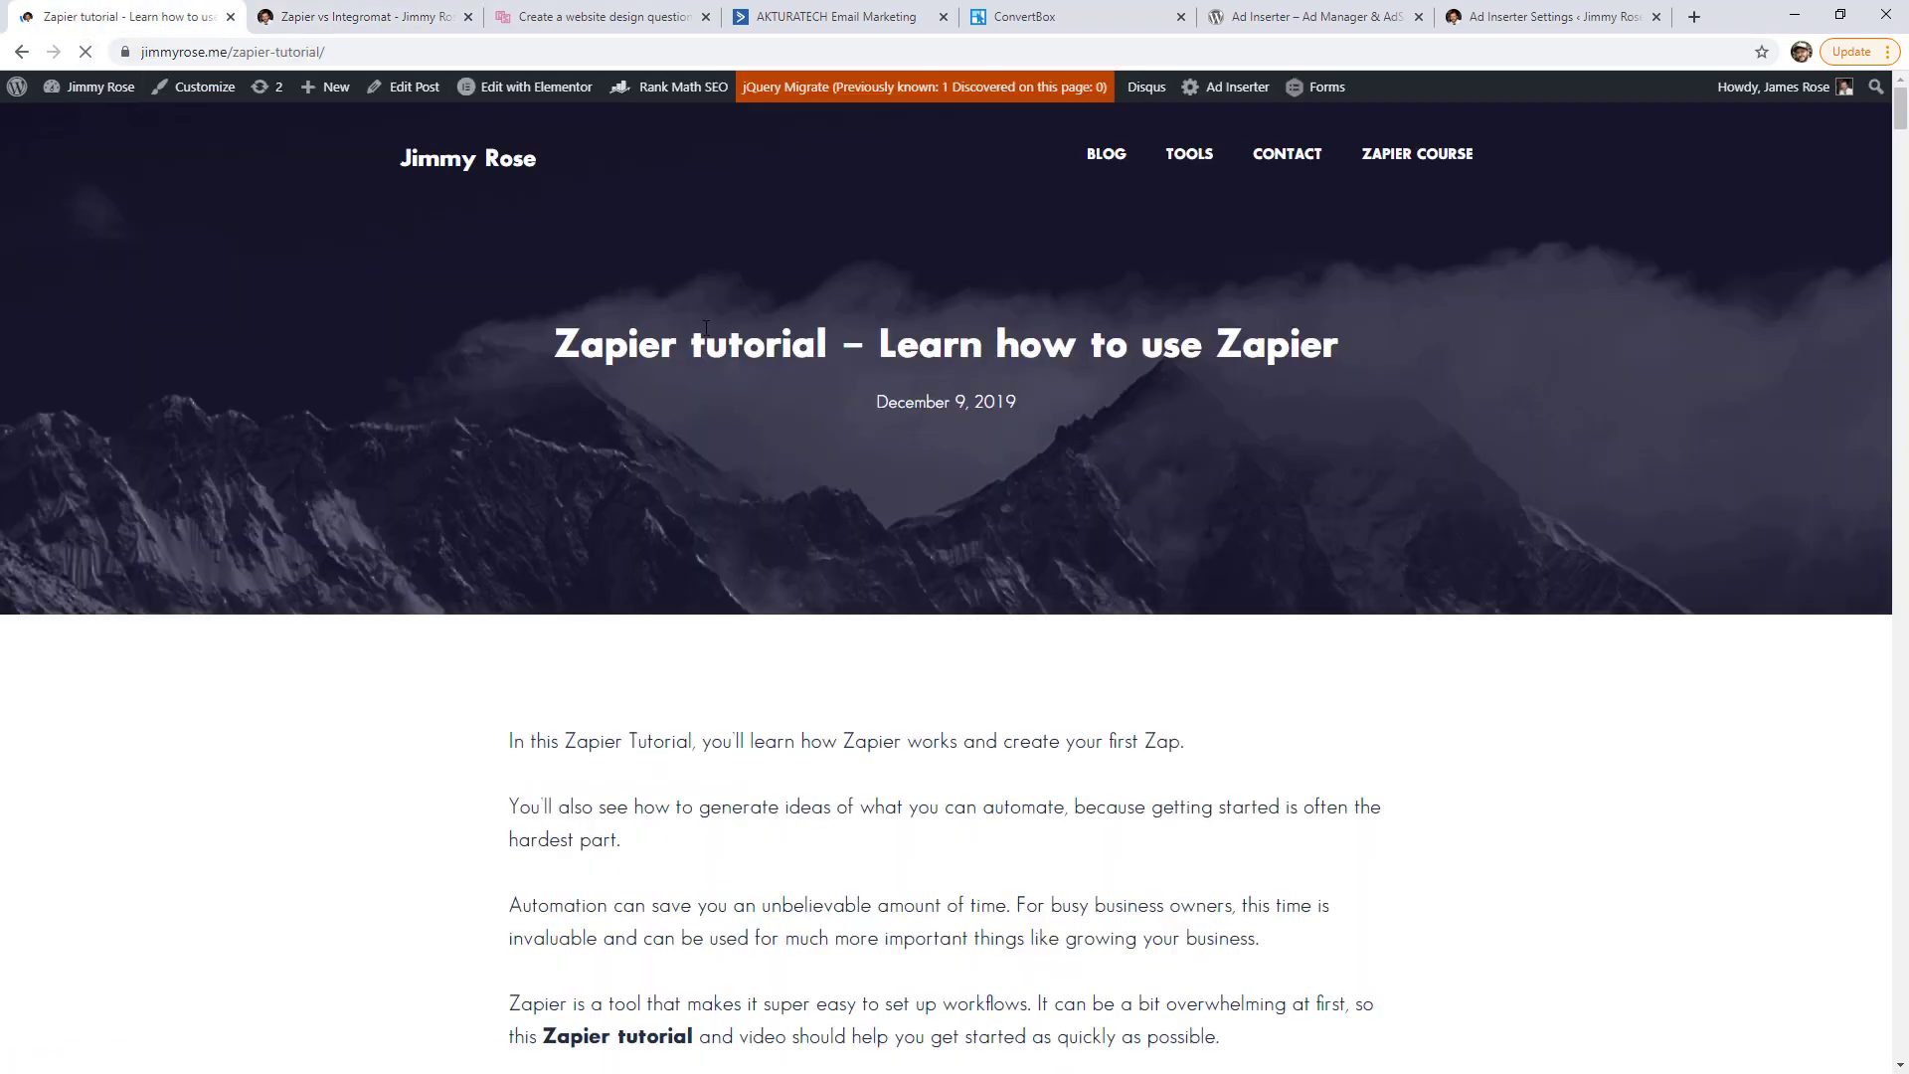
pyautogui.doubleClick(758, 344)
pyautogui.moveTo(1900, 112); pyautogui.dragTo(1829, 994)
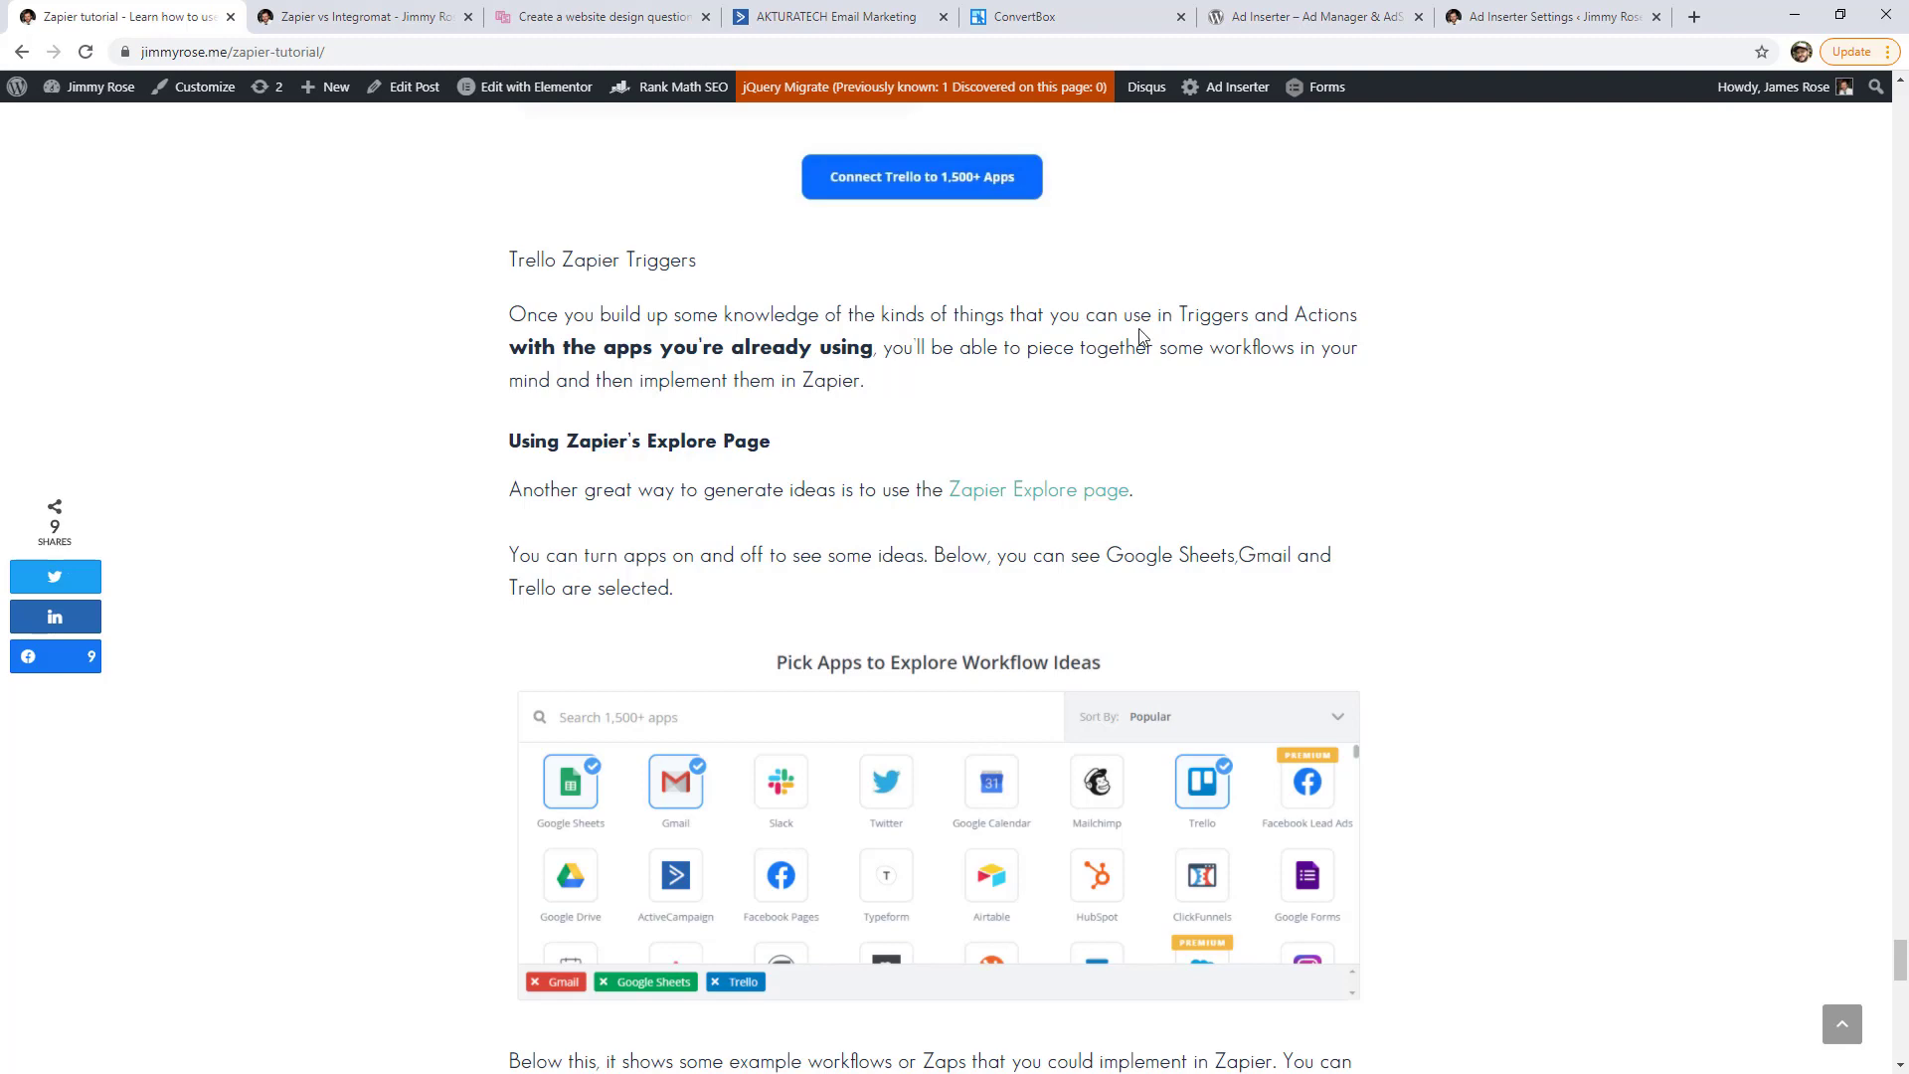
pyautogui.click(1549, 16)
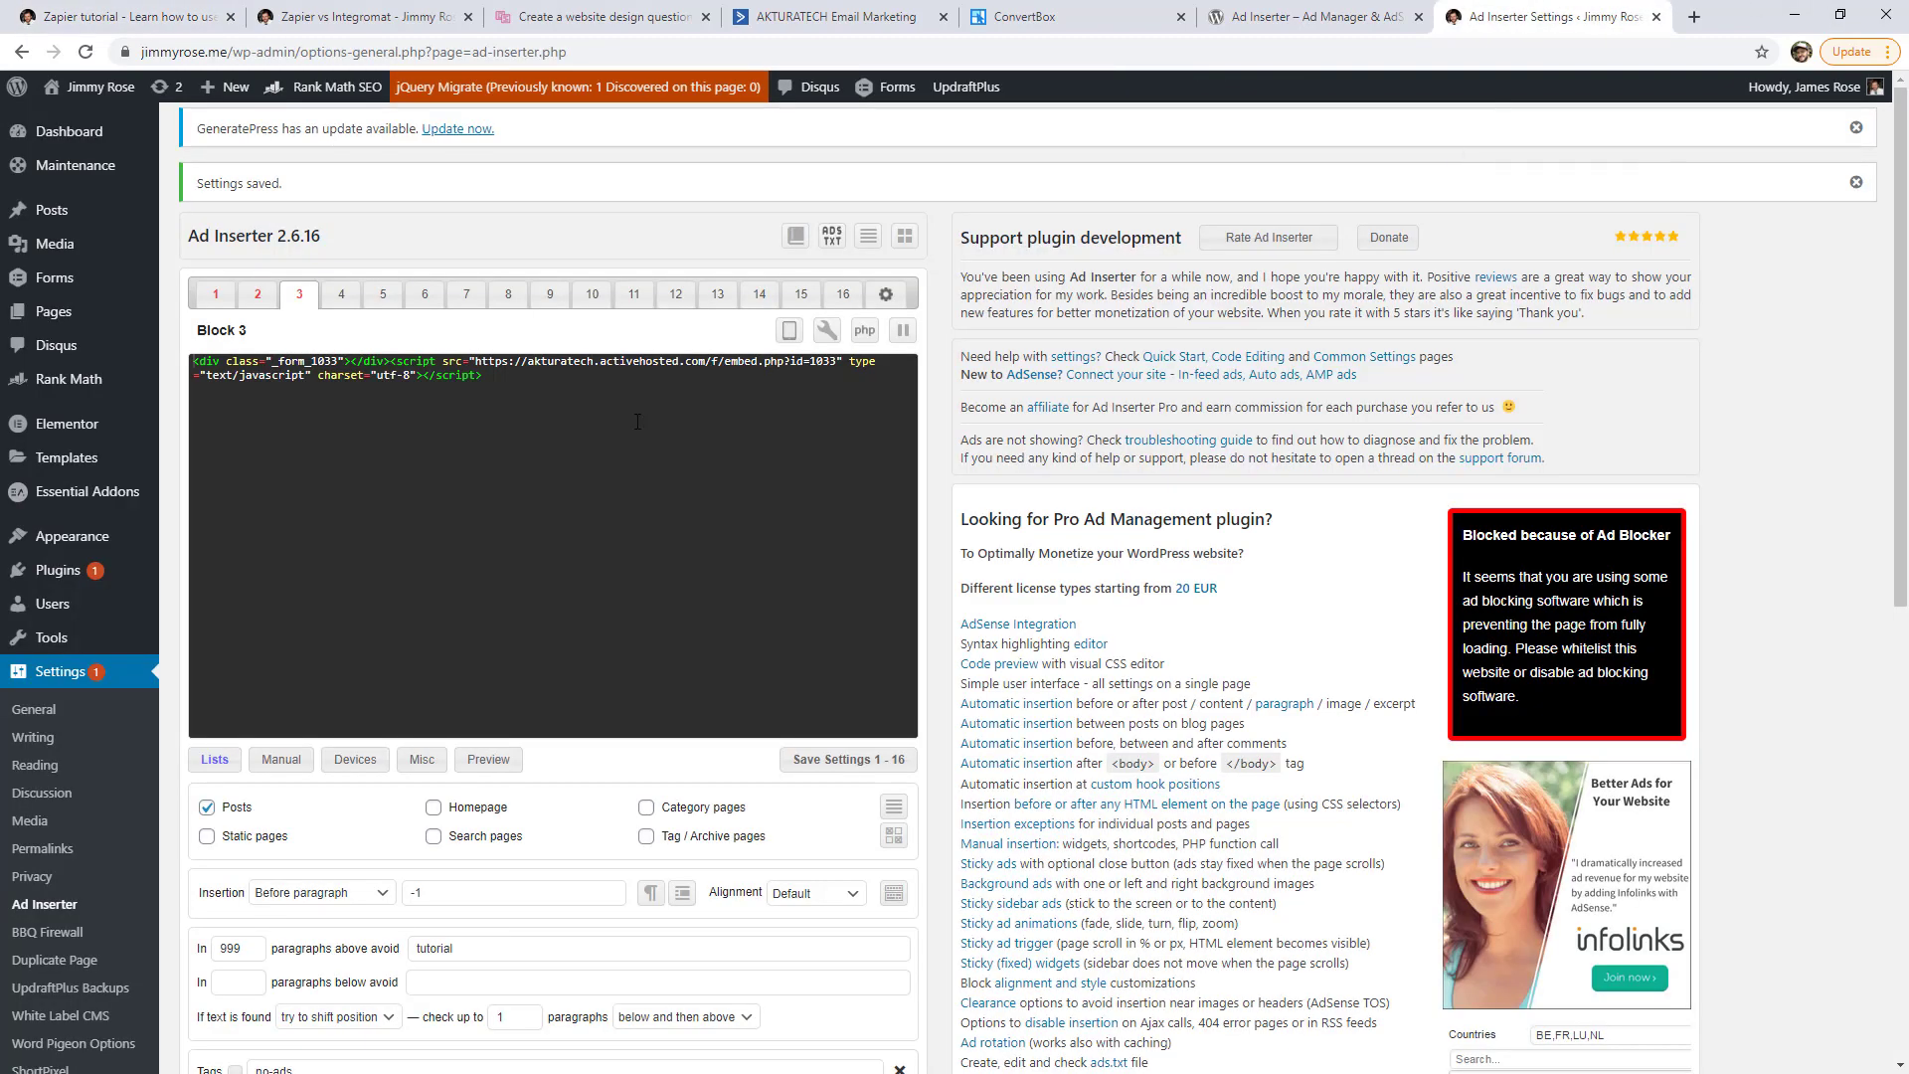